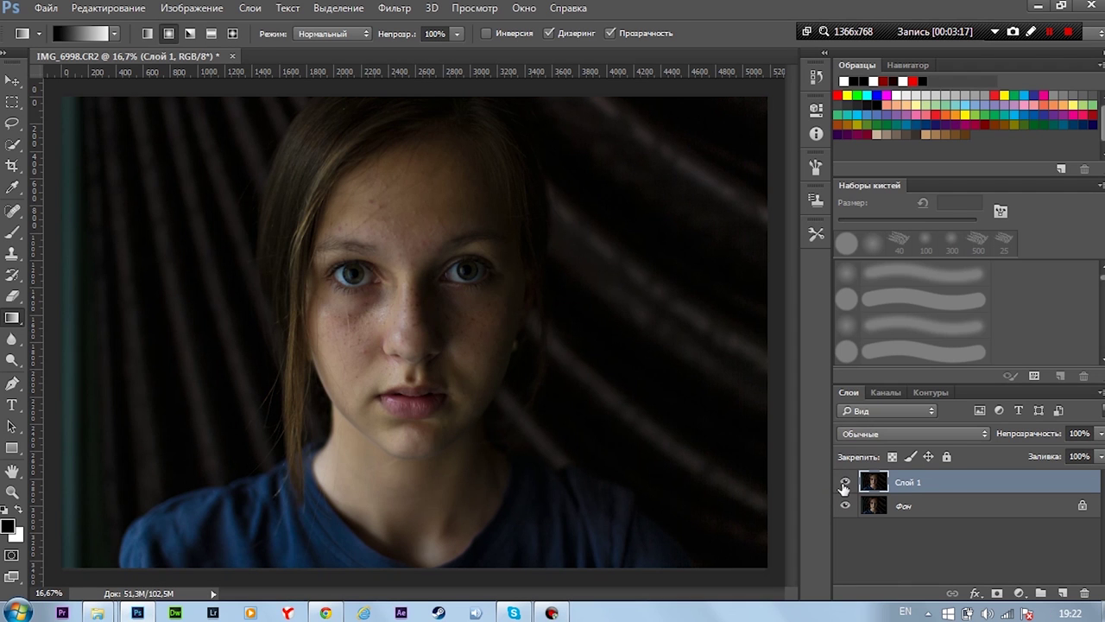
Duplicate Слой 1 and give the copy a High Pass (Цветовой контраст) filter at 2 px radius
{"action": "key", "text": "ctrl+j"}
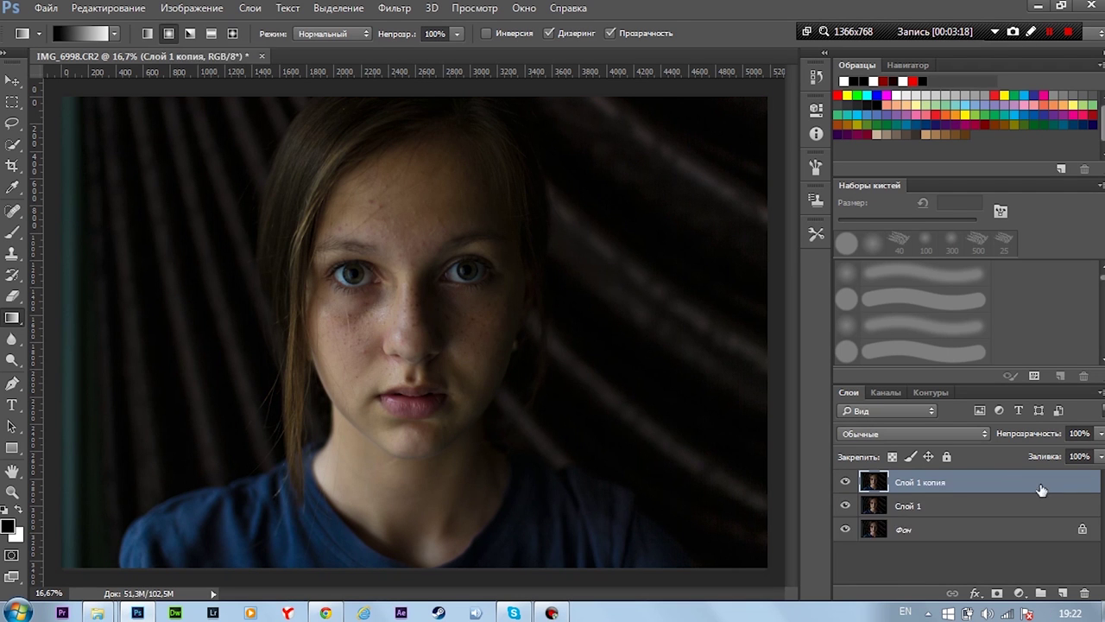
{"action": "left_click", "coordinate": [390, 8]}
{"action": "mouse_move", "coordinate": [405, 328]}
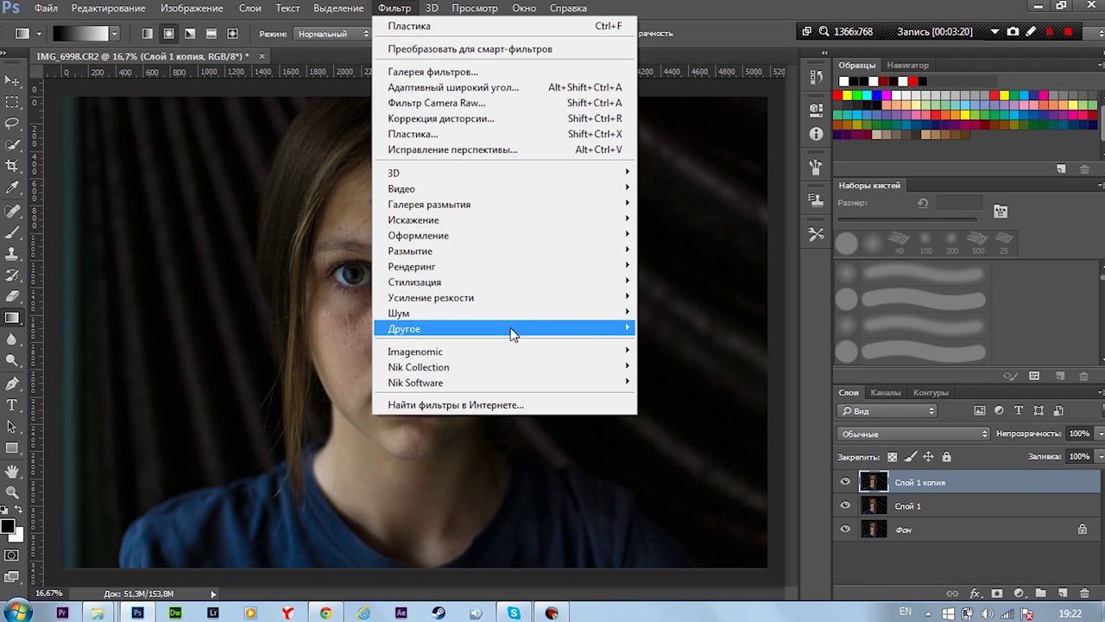
{"action": "left_click", "coordinate": [674, 406]}
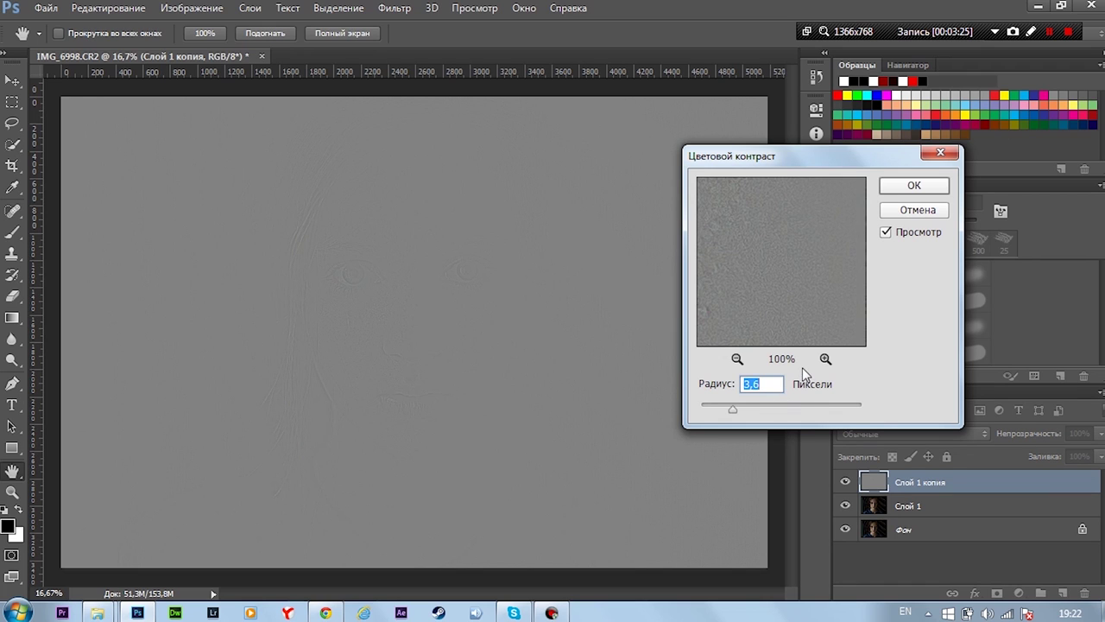
{"action": "type", "text": "2"}
{"action": "left_click", "coordinate": [902, 187]}
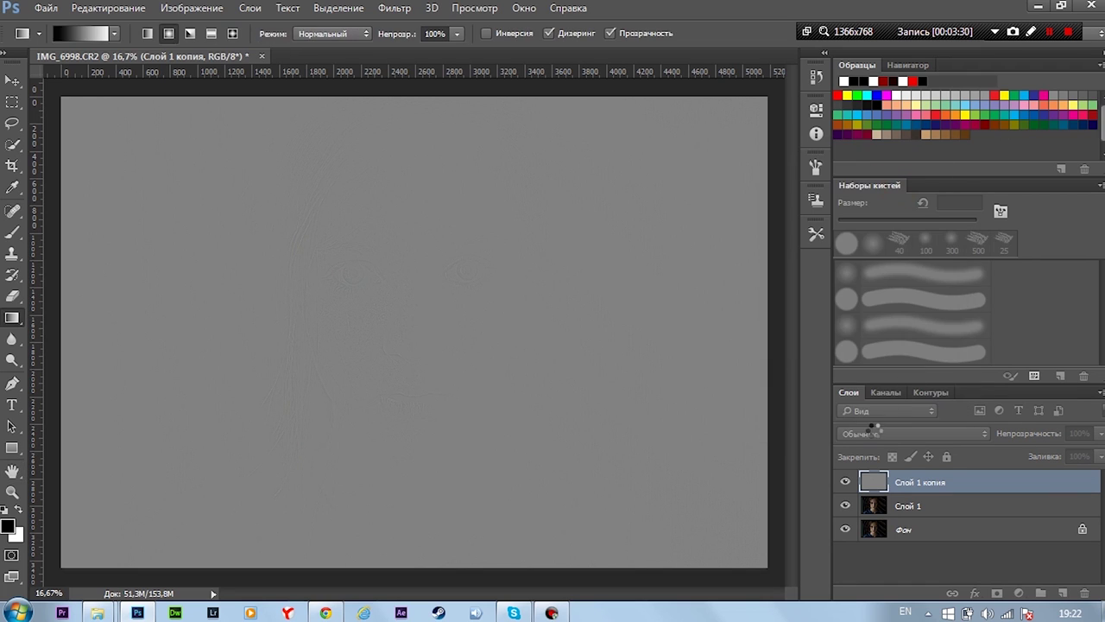
Blend the High Pass copy as Hard Light (Жесткий свет) and compare it on and off
{"action": "left_click", "coordinate": [874, 432]}
{"action": "left_click", "coordinate": [863, 283]}
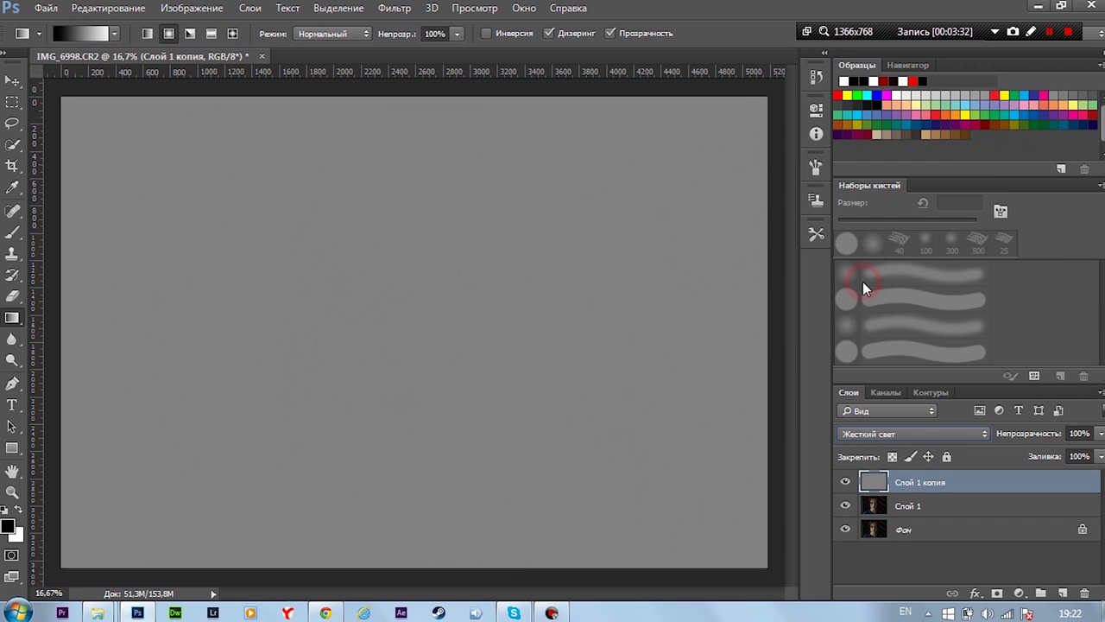
{"action": "left_click", "coordinate": [845, 482]}
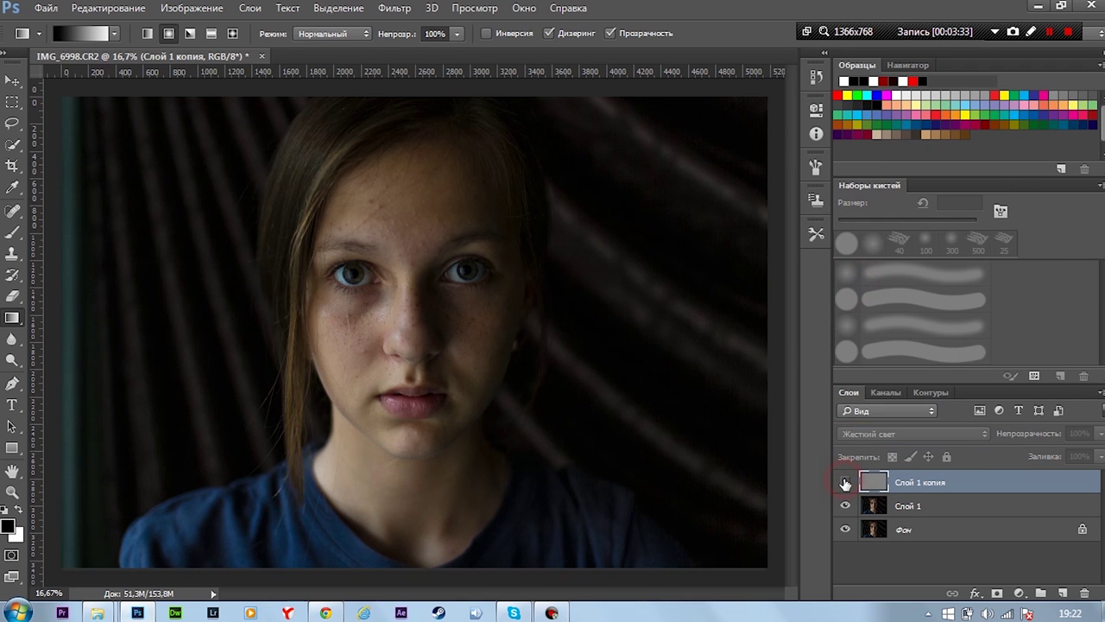
{"action": "left_click", "coordinate": [846, 482]}
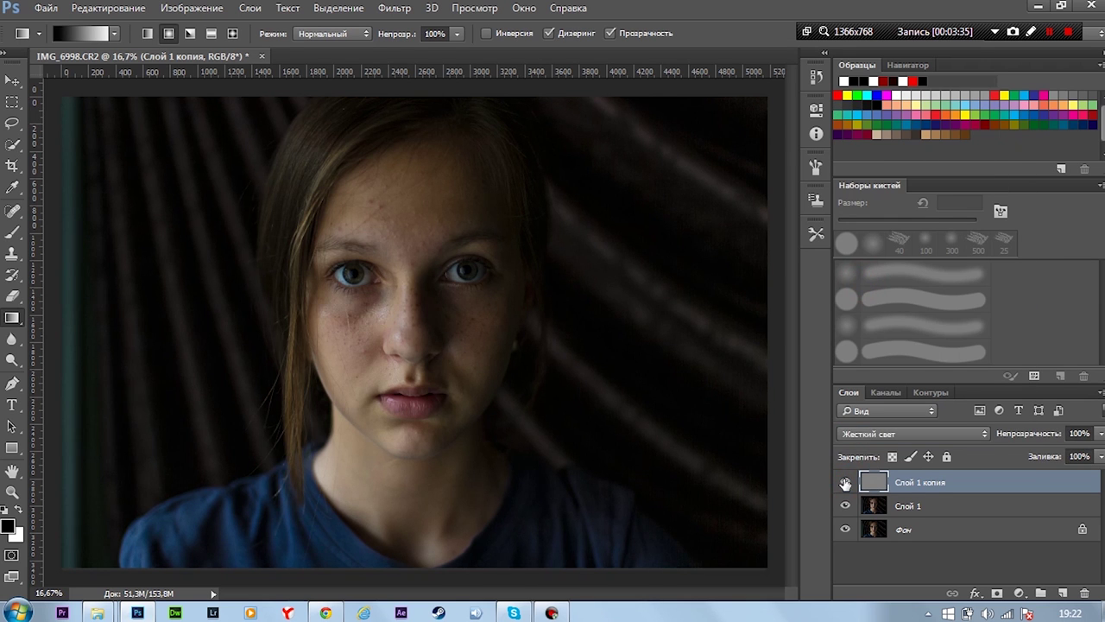
Duplicate the High Pass layer, then make another copy of Слой 1
{"action": "key", "text": "ctrl+j"}
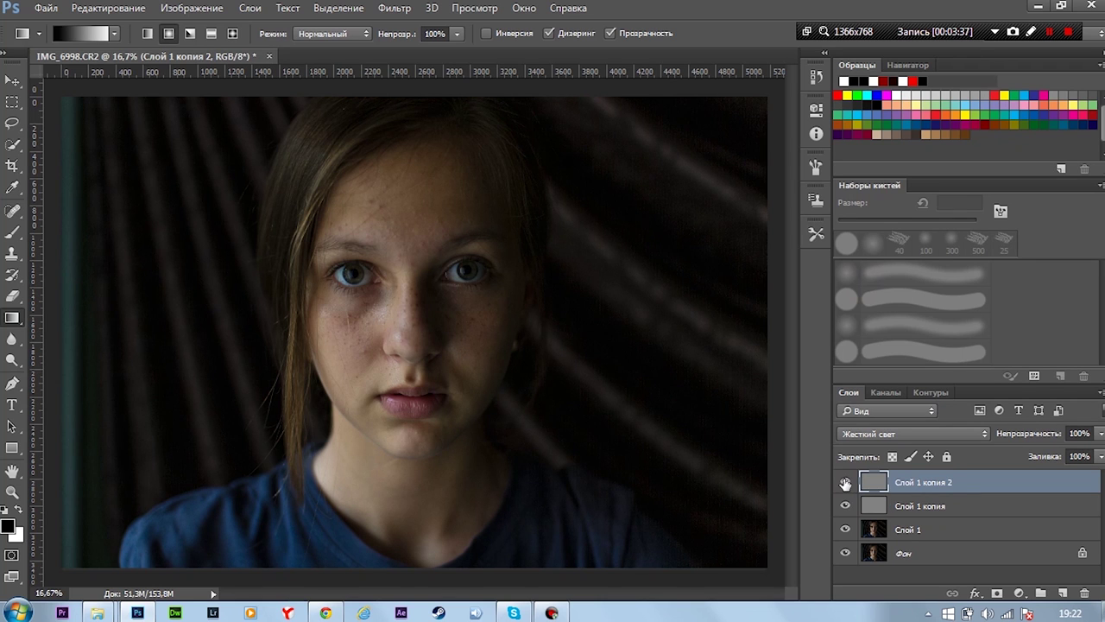
{"action": "left_click", "coordinate": [923, 531]}
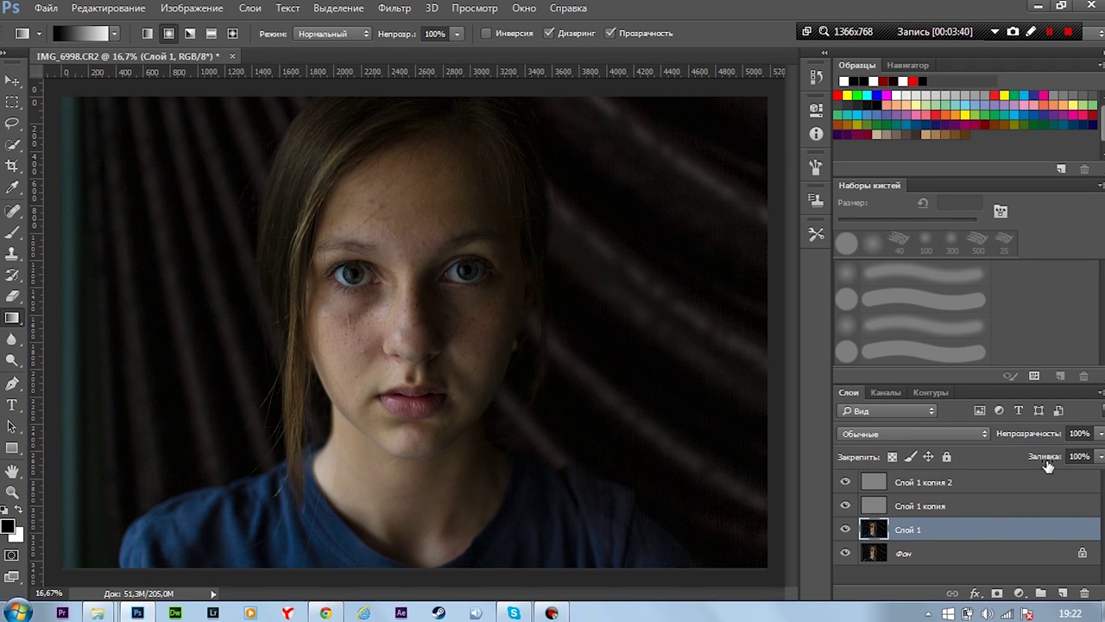
{"action": "key", "text": "ctrl+j"}
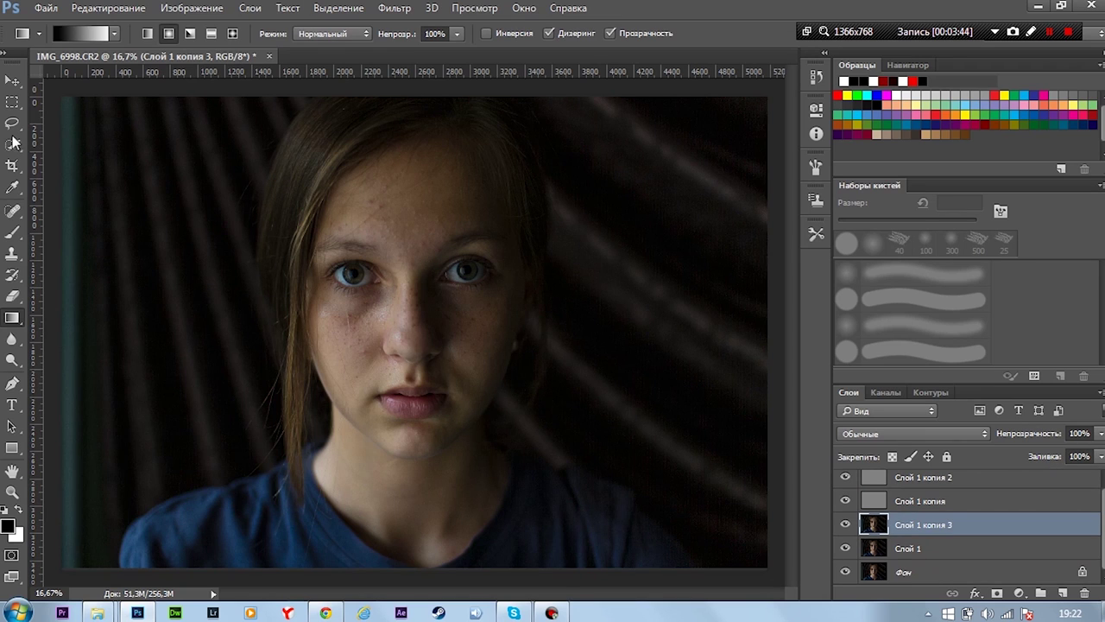
Use the Mixer Brush at 25% flow, zoomed to 33.3% on the forehead and eyes
{"action": "left_click_drag", "start_coordinate": [12, 232], "coordinate": [58, 294]}
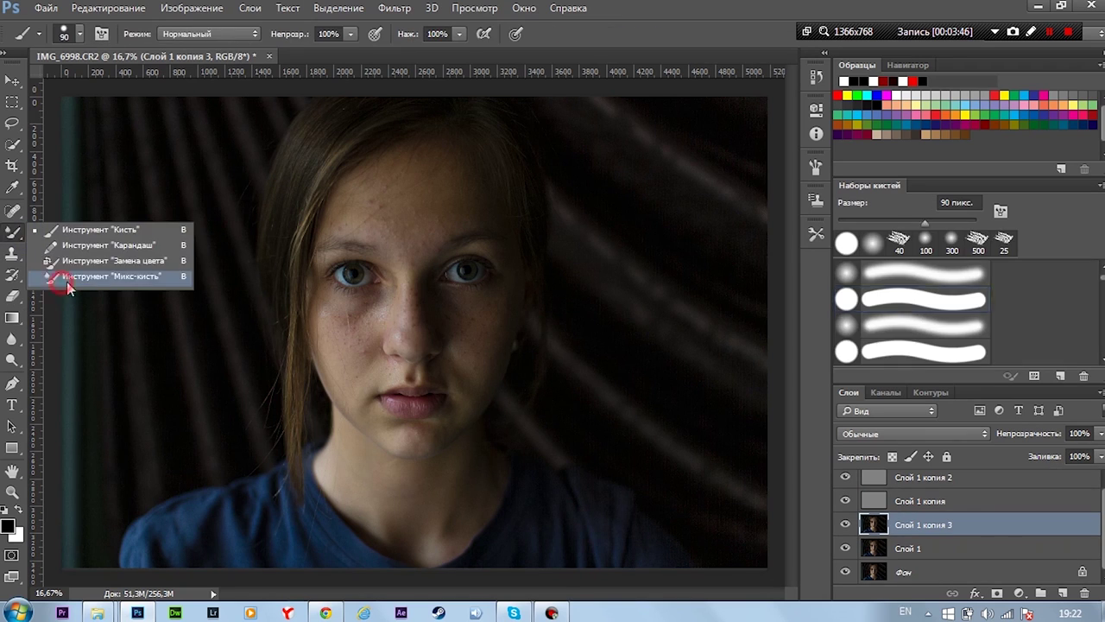
{"action": "left_click", "coordinate": [87, 277]}
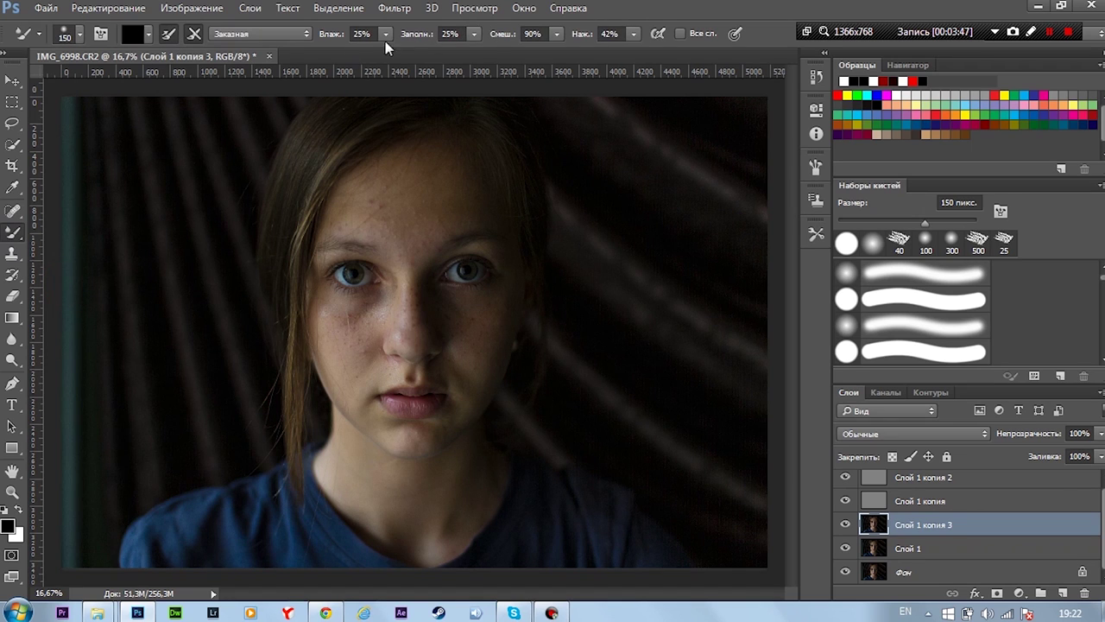
{"action": "left_click", "coordinate": [633, 35]}
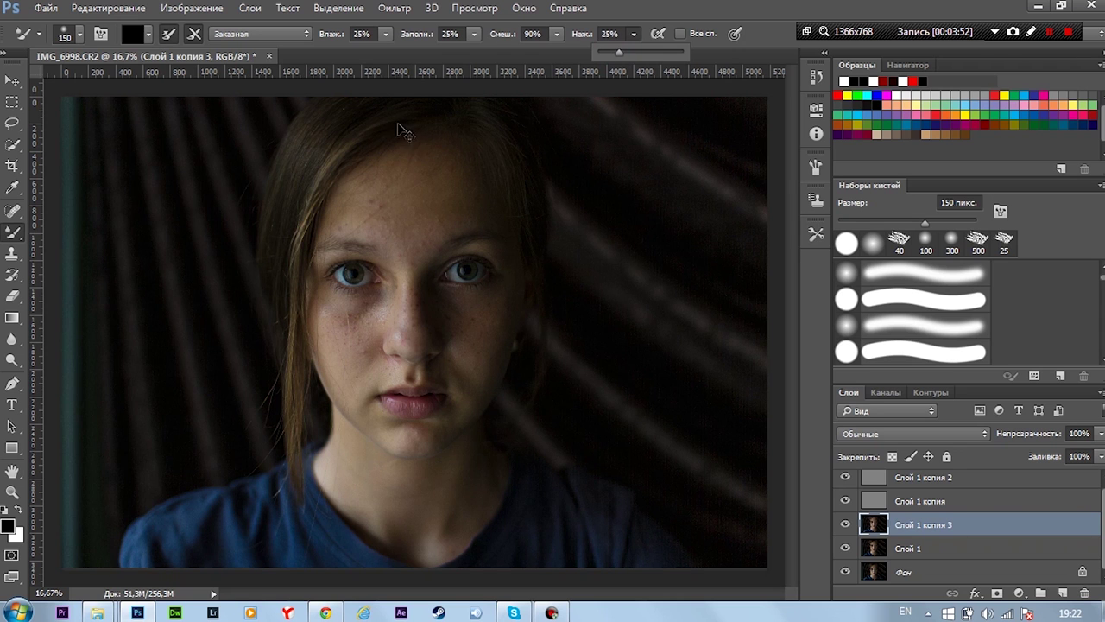
{"action": "key", "text": "ctrl+plus"}
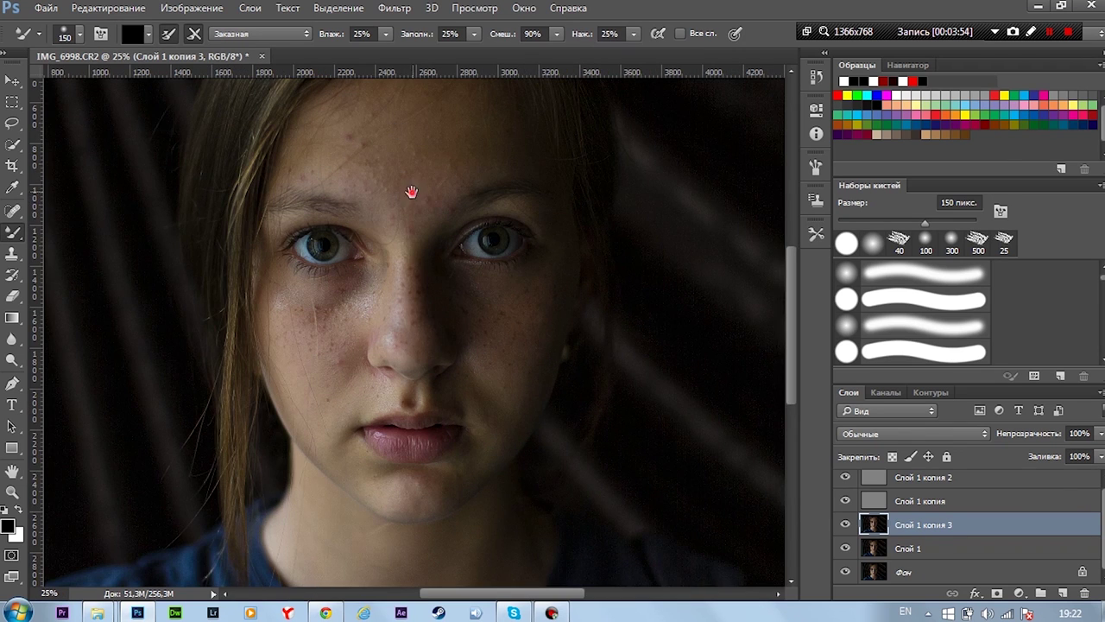
{"action": "left_click_drag", "start_coordinate": [411, 192], "coordinate": [406, 230]}
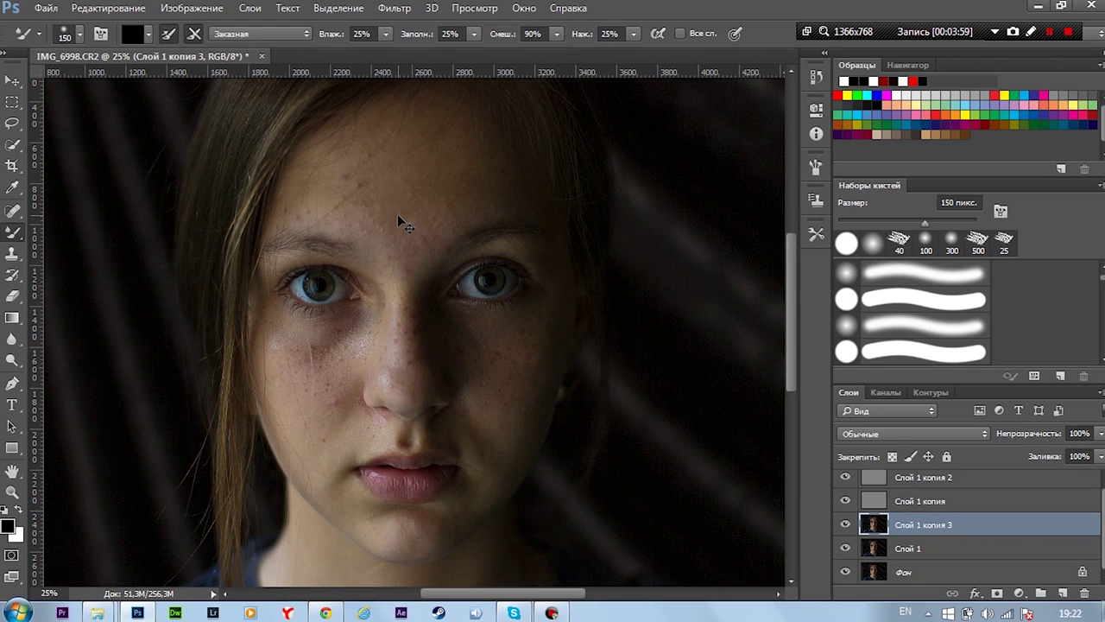
{"action": "key", "text": "ctrl+plus"}
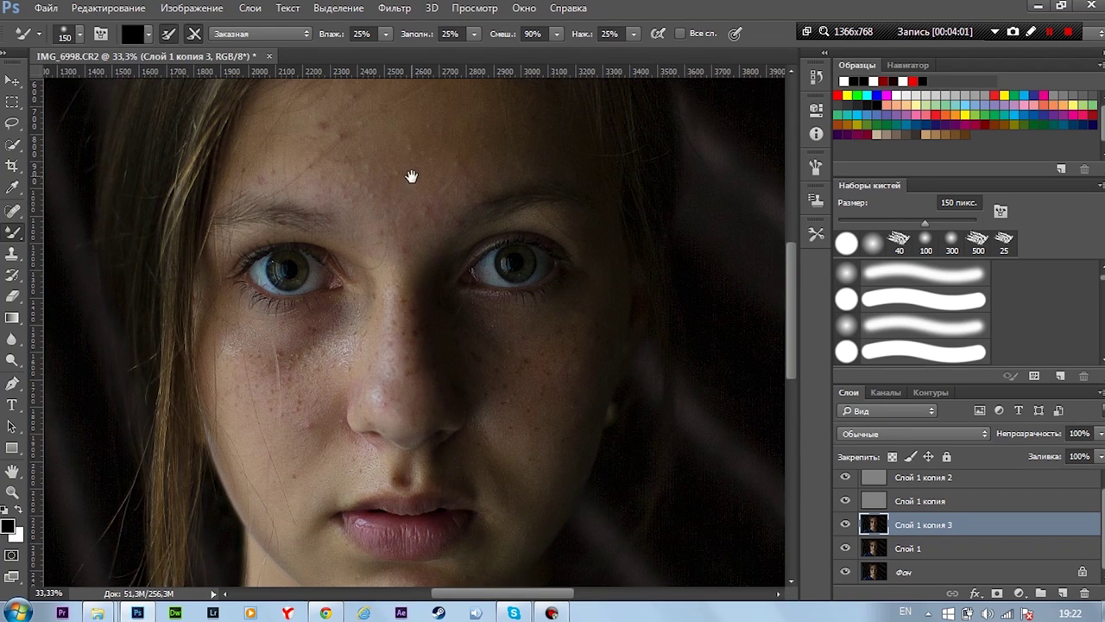
{"action": "left_click_drag", "start_coordinate": [411, 178], "coordinate": [406, 226]}
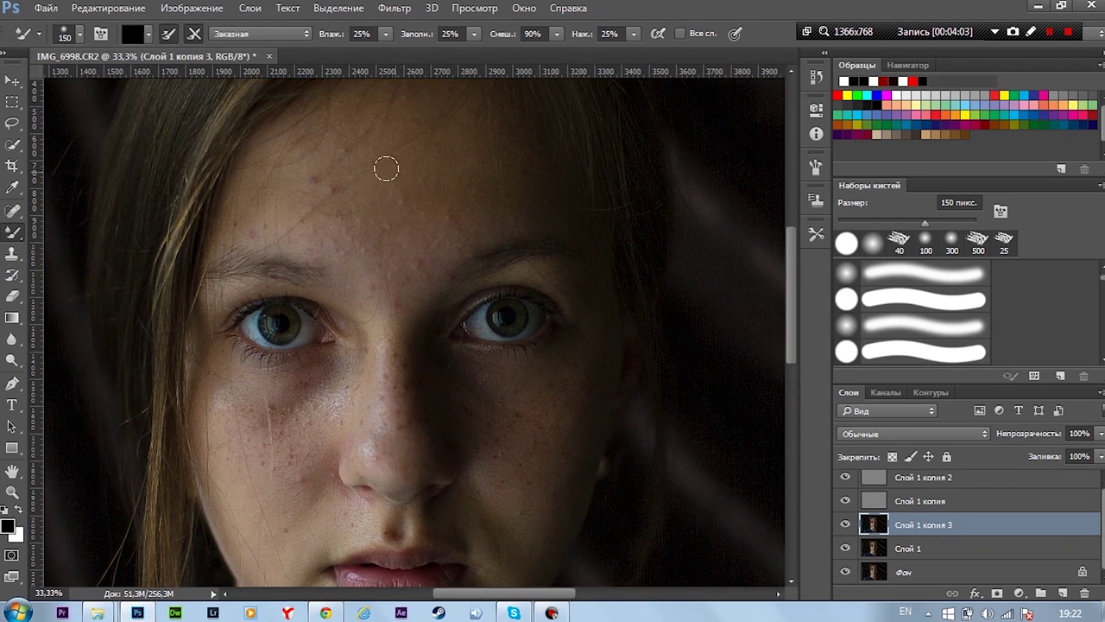
Set a soft round 250 px brush, clean it, and load it with skin colour
{"action": "left_click", "coordinate": [310, 178]}
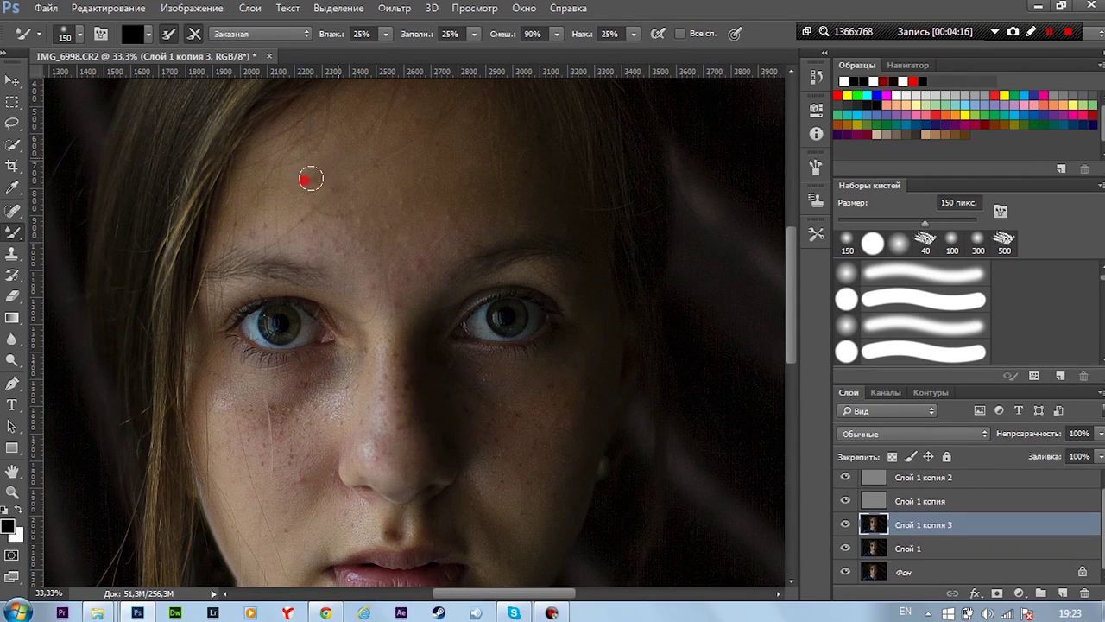
{"action": "key", "text": "bracketleft"}
{"action": "key", "text": "bracketleft"}
{"action": "key", "text": "bracketleft"}
{"action": "left_click", "coordinate": [369, 121]}
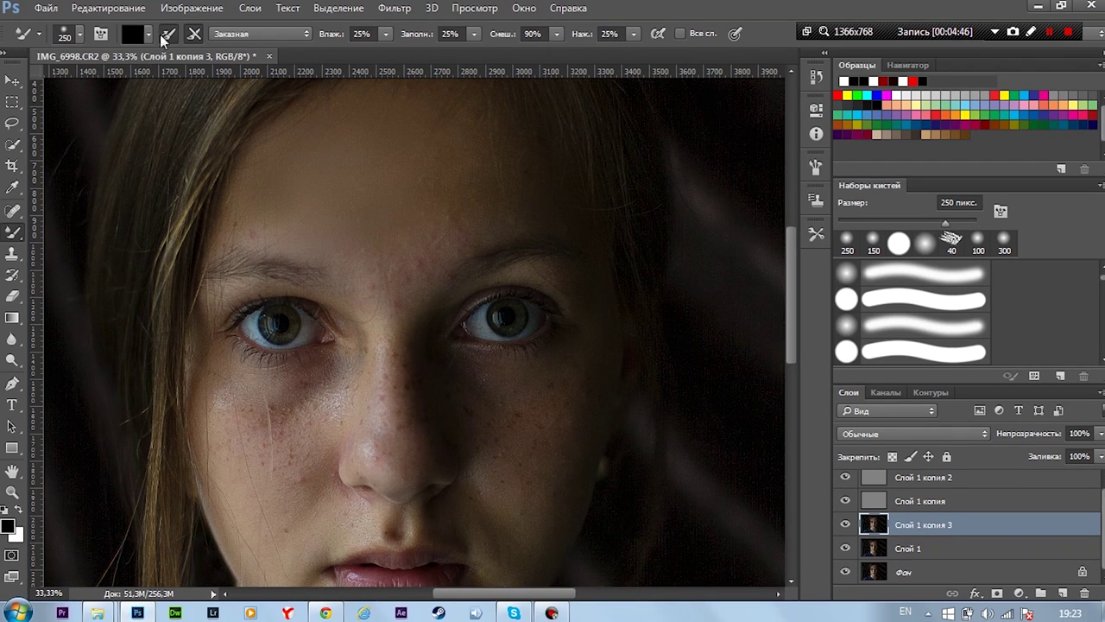
{"action": "left_click", "coordinate": [149, 34]}
{"action": "left_click", "coordinate": [165, 76]}
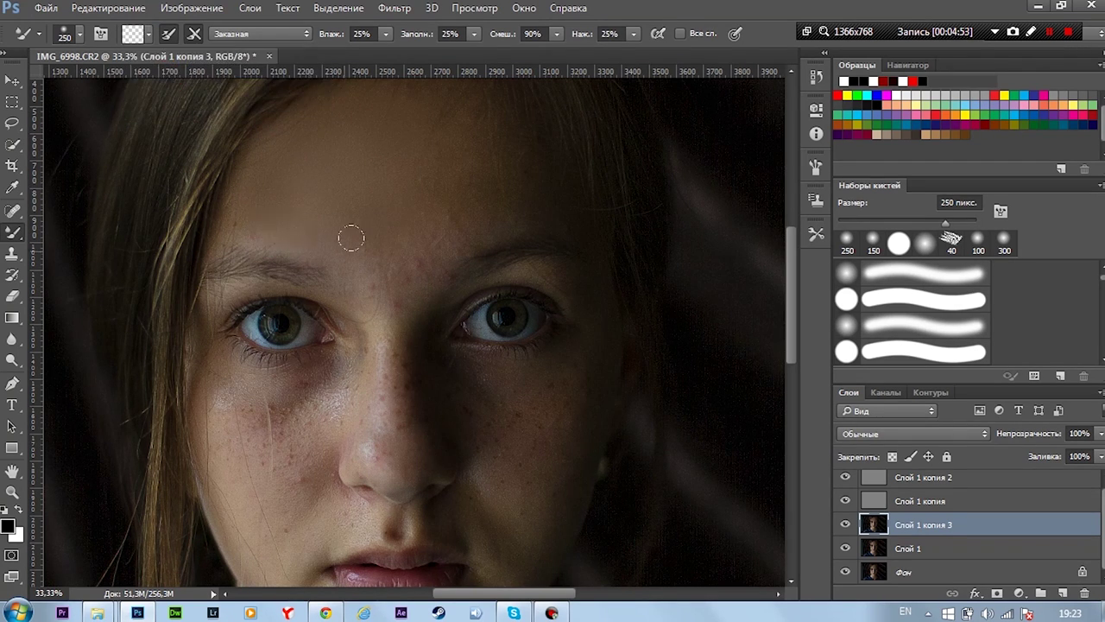
{"action": "left_click", "coordinate": [480, 148], "text": "alt"}
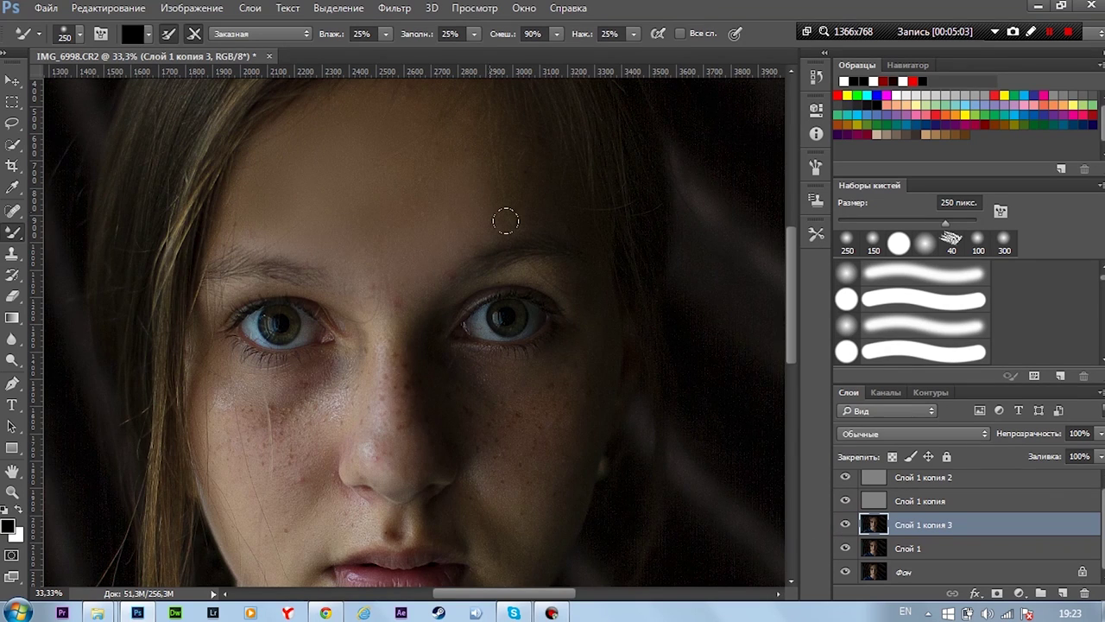
Smooth the freckles on the forehead, under the left eye, on the right cheek and along the nose
{"action": "left_click_drag", "start_coordinate": [358, 246], "coordinate": [255, 125]}
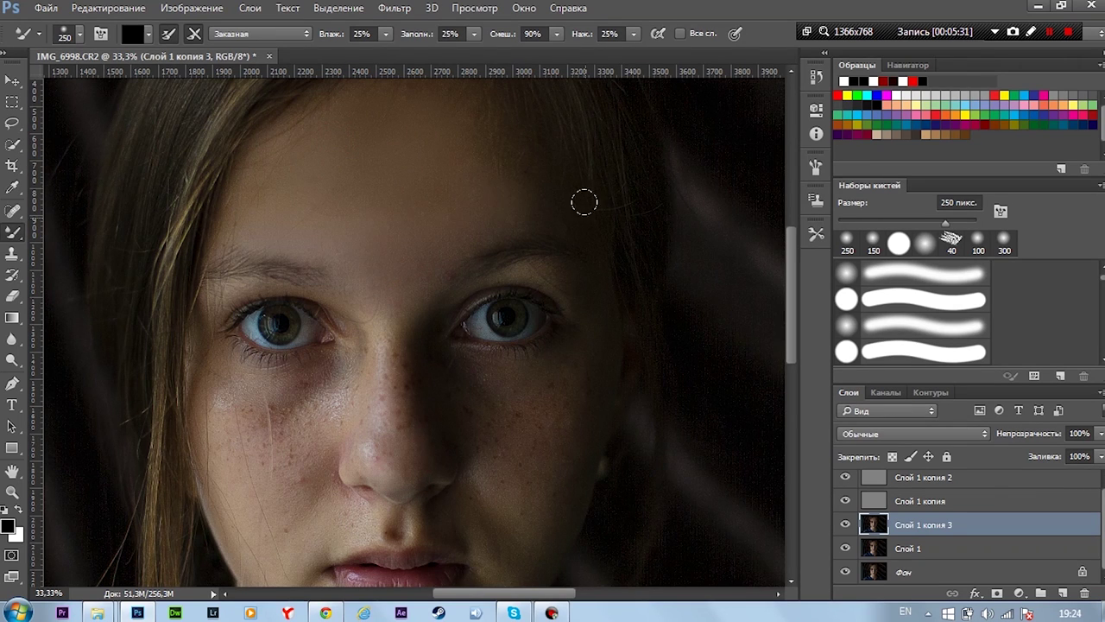
{"action": "scroll", "coordinate": [285, 123], "scroll_direction": "down", "scroll_amount": 5}
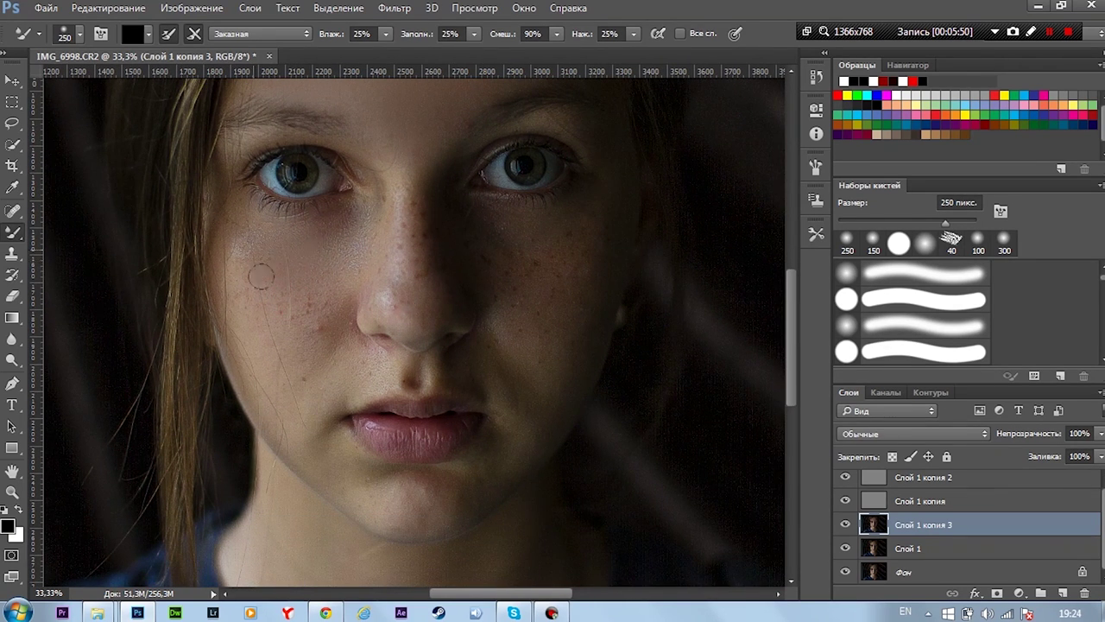
{"action": "mouse_move", "coordinate": [261, 276]}
{"action": "left_mouse_down"}
{"action": "mouse_move", "coordinate": [266, 311]}
{"action": "mouse_move", "coordinate": [360, 266]}
{"action": "left_mouse_up"}
{"action": "mouse_move", "coordinate": [526, 261]}
{"action": "left_mouse_down"}
{"action": "mouse_move", "coordinate": [479, 242]}
{"action": "mouse_move", "coordinate": [565, 253]}
{"action": "left_mouse_up"}
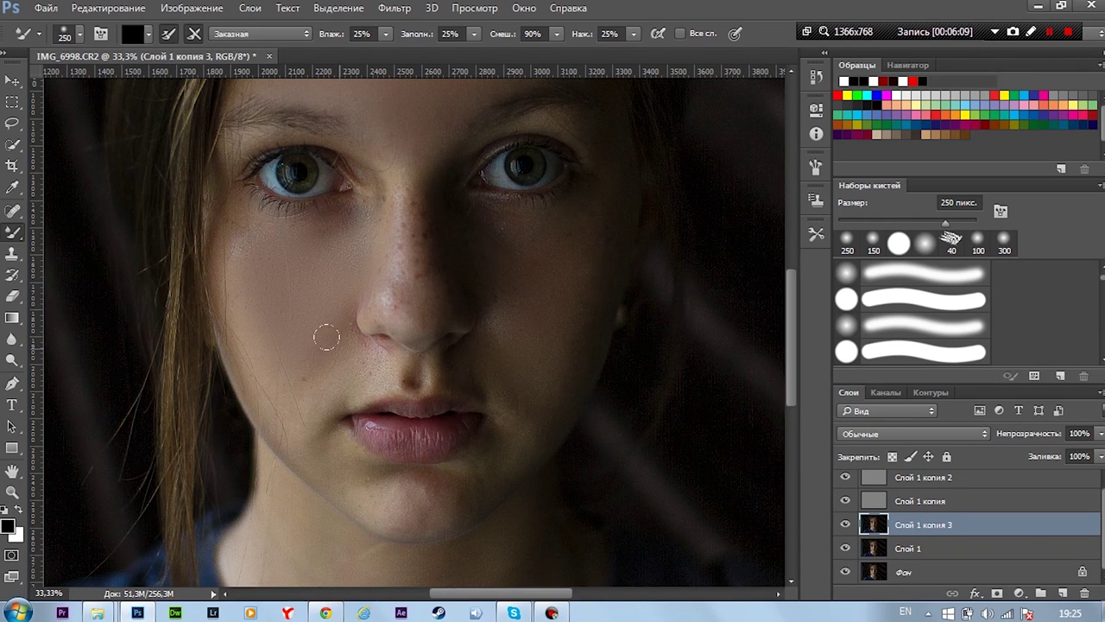
{"action": "left_click_drag", "start_coordinate": [323, 331], "coordinate": [288, 363]}
{"action": "mouse_move", "coordinate": [400, 184]}
{"action": "left_mouse_down"}
{"action": "mouse_move", "coordinate": [413, 276]}
{"action": "mouse_move", "coordinate": [380, 287]}
{"action": "left_mouse_up"}
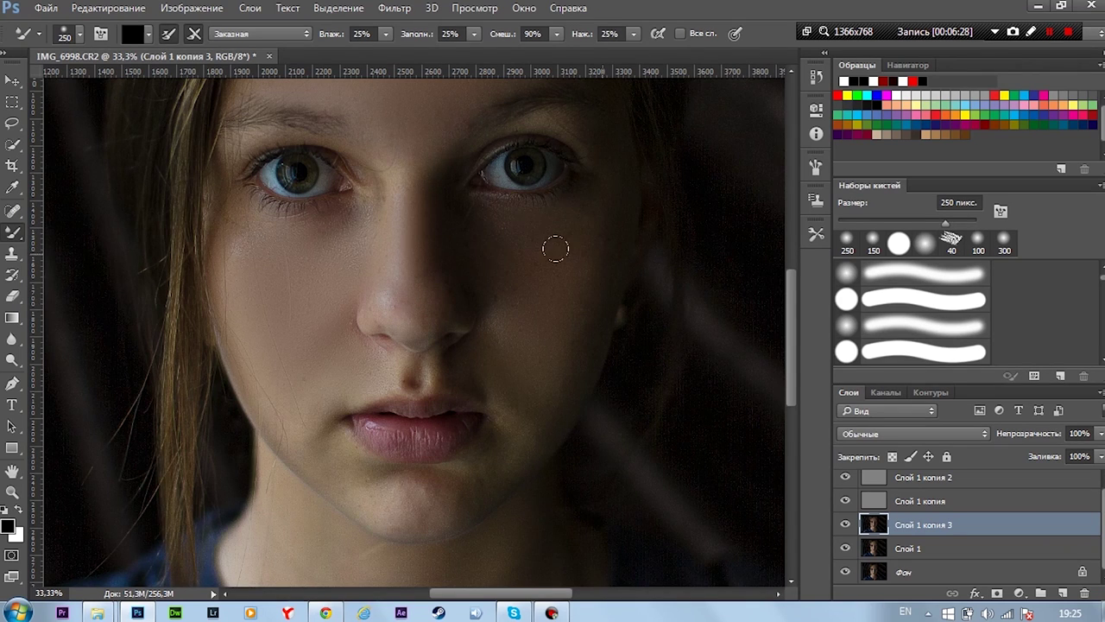
{"action": "left_click_drag", "start_coordinate": [524, 250], "coordinate": [502, 77]}
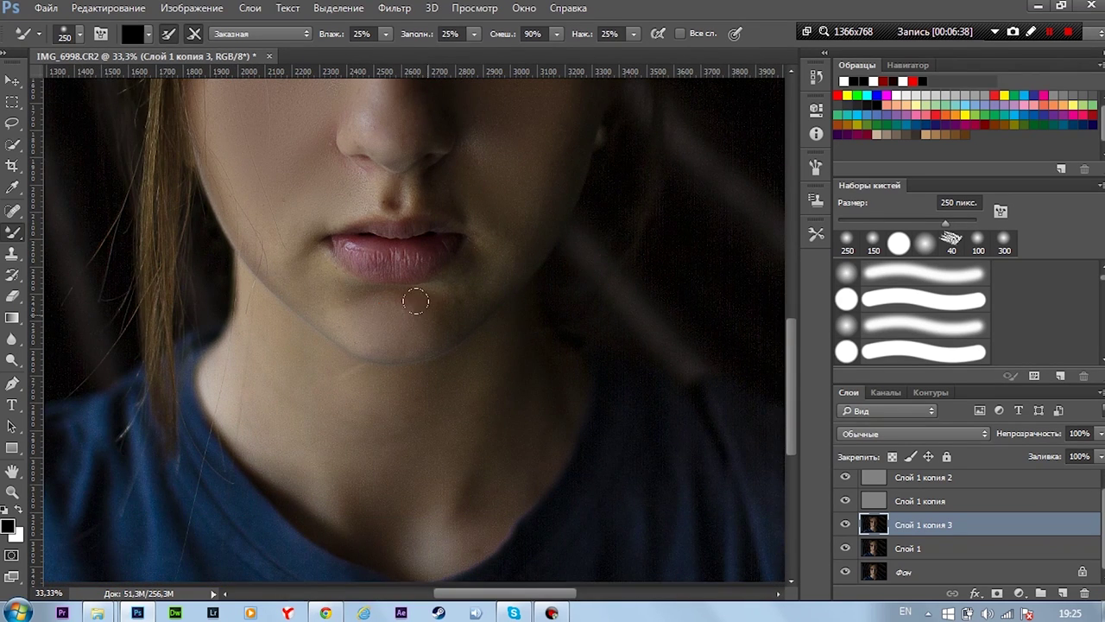
{"action": "left_click_drag", "start_coordinate": [521, 213], "coordinate": [469, 431]}
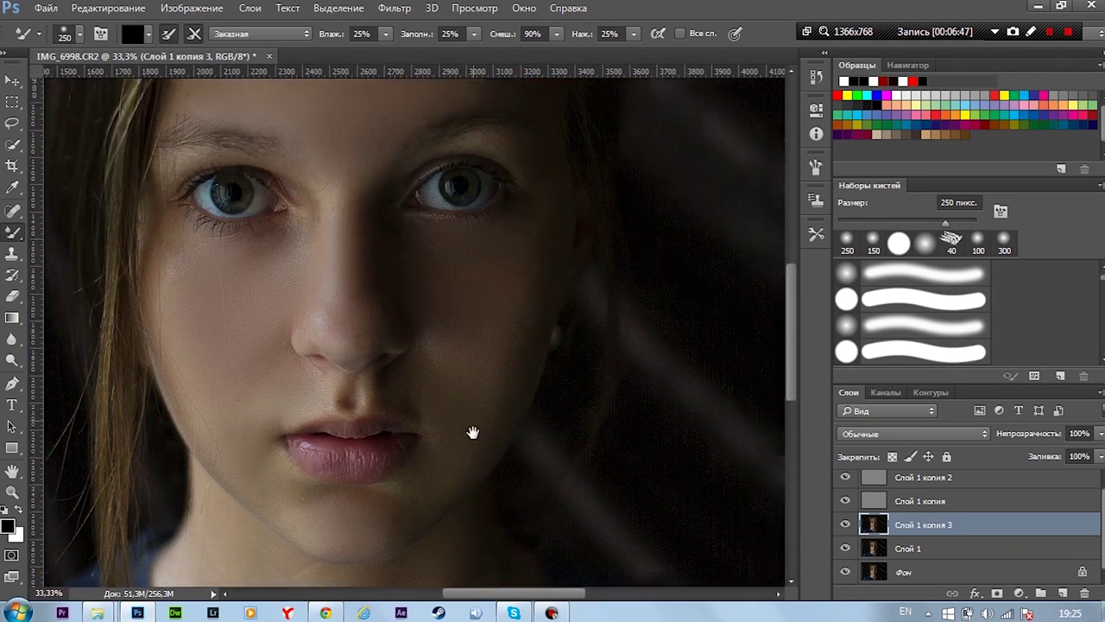
{"action": "left_click_drag", "start_coordinate": [335, 248], "coordinate": [435, 320]}
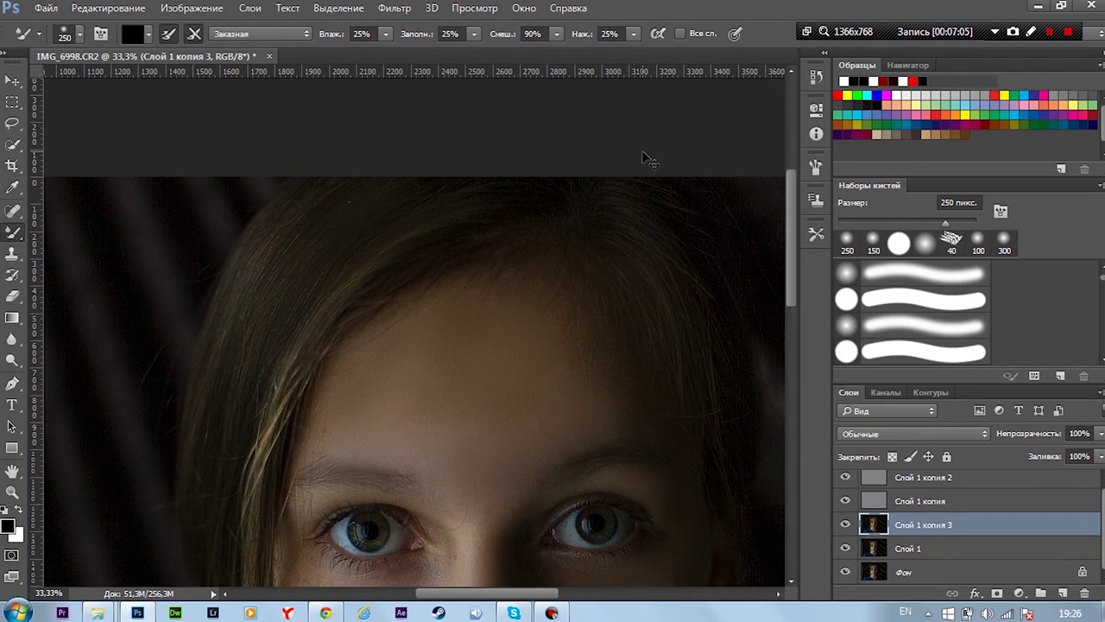
{"action": "key", "text": "ctrl+minus"}
{"action": "key", "text": "ctrl+minus"}
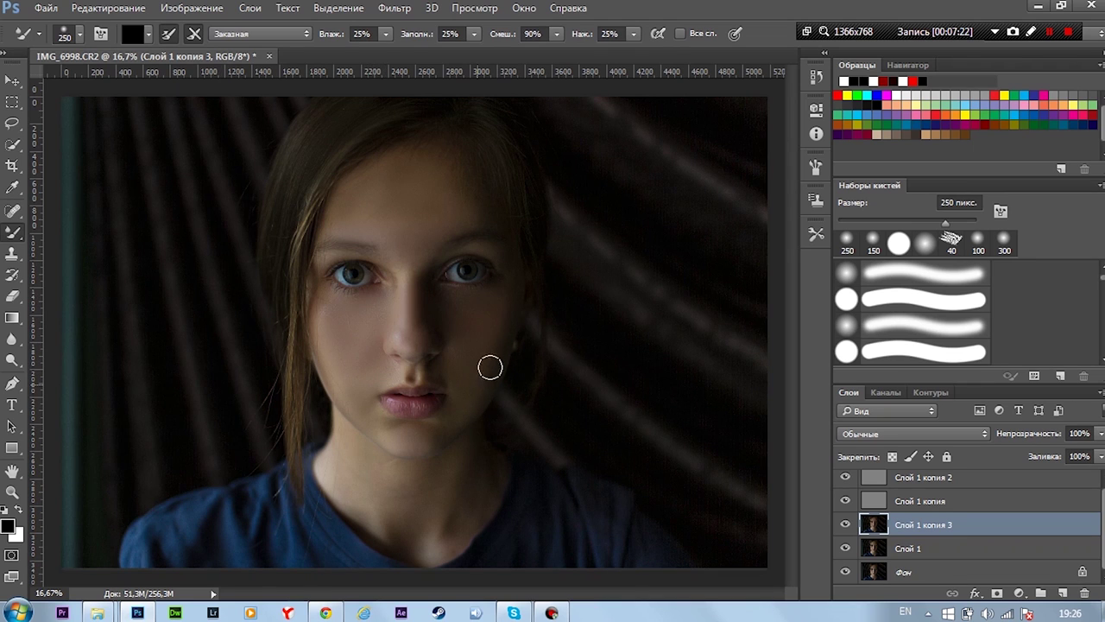
Lower the current layer's fill, add a new empty layer, and set up a white painting brush
{"action": "left_click", "coordinate": [1101, 456]}
{"action": "left_click_drag", "start_coordinate": [1098, 474], "coordinate": [1082, 493]}
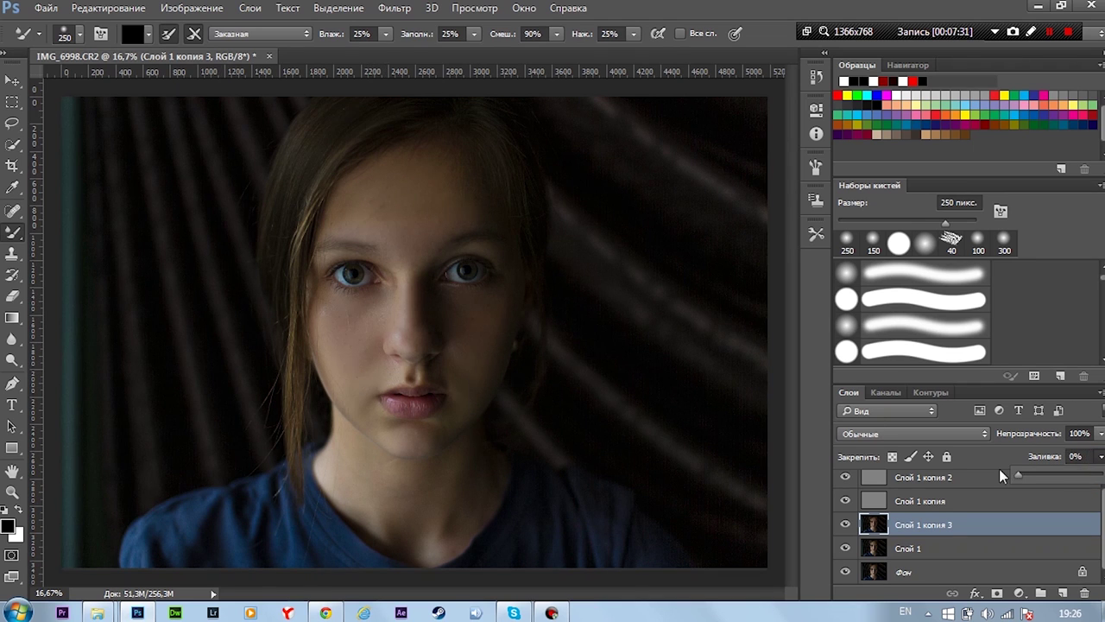
{"action": "left_click", "coordinate": [1062, 593]}
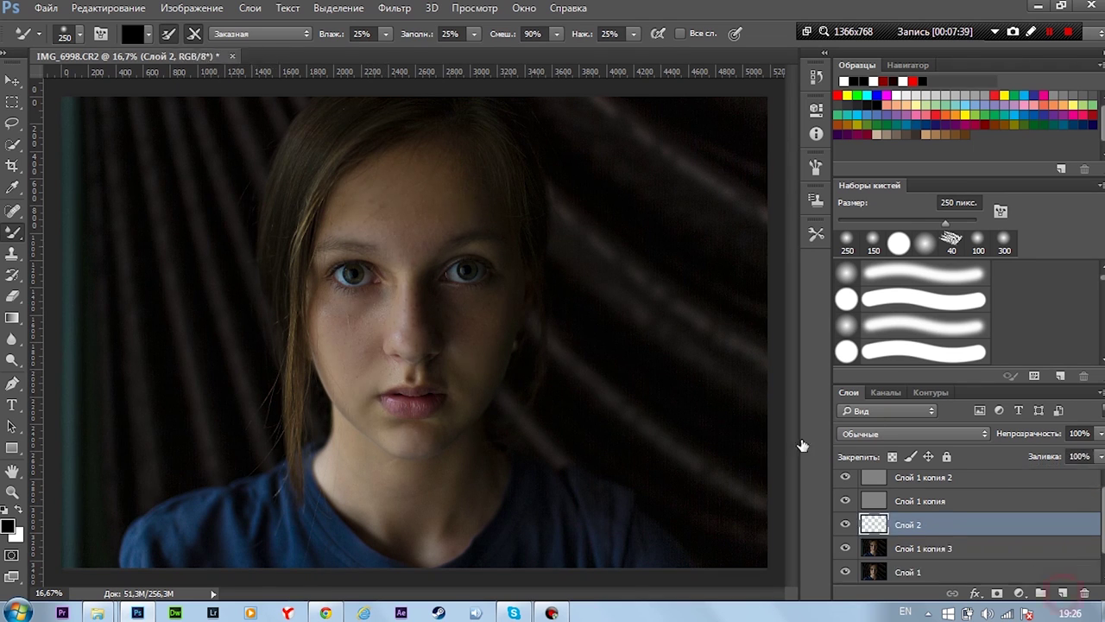
{"action": "key", "text": "x"}
{"action": "left_click", "coordinate": [169, 35]}
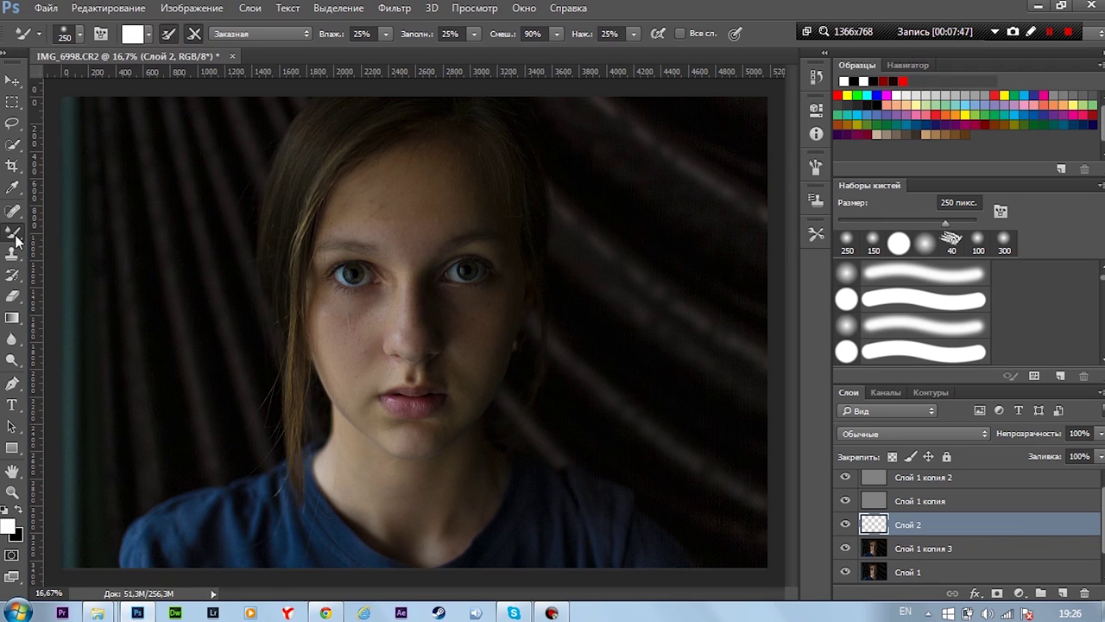
{"action": "key", "text": "shift+b"}
With a soft round 300 px white brush, lighten the forehead, nose bridge and left cheek
{"action": "left_click_drag", "start_coordinate": [370, 192], "coordinate": [390, 178]}
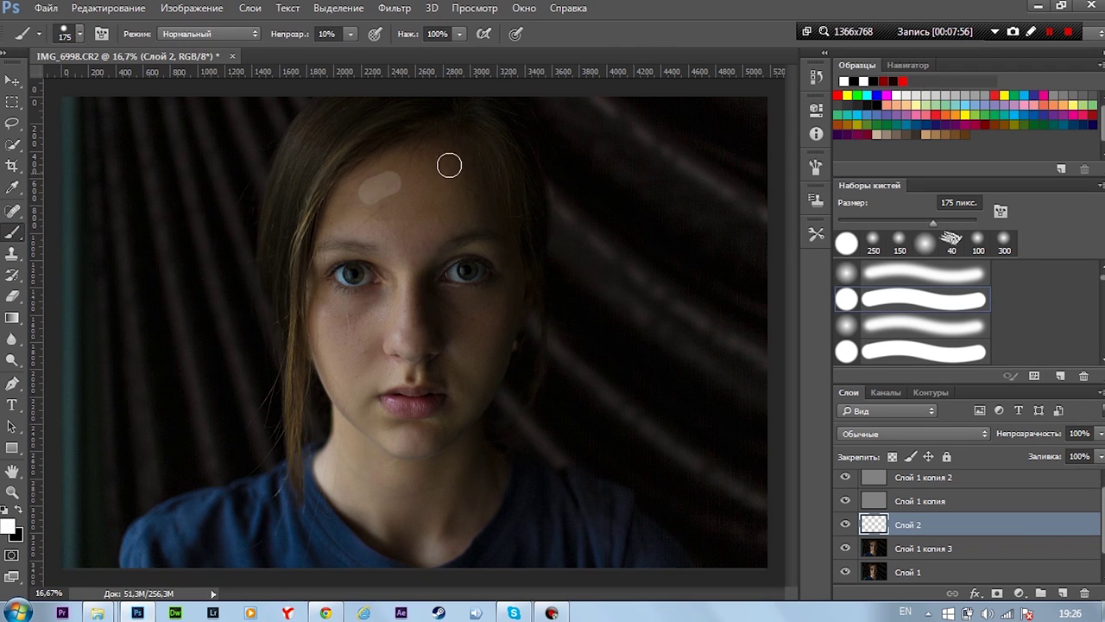
{"action": "key", "text": "ctrl+z"}
{"action": "left_click", "coordinate": [78, 34]}
{"action": "double_click", "coordinate": [109, 159]}
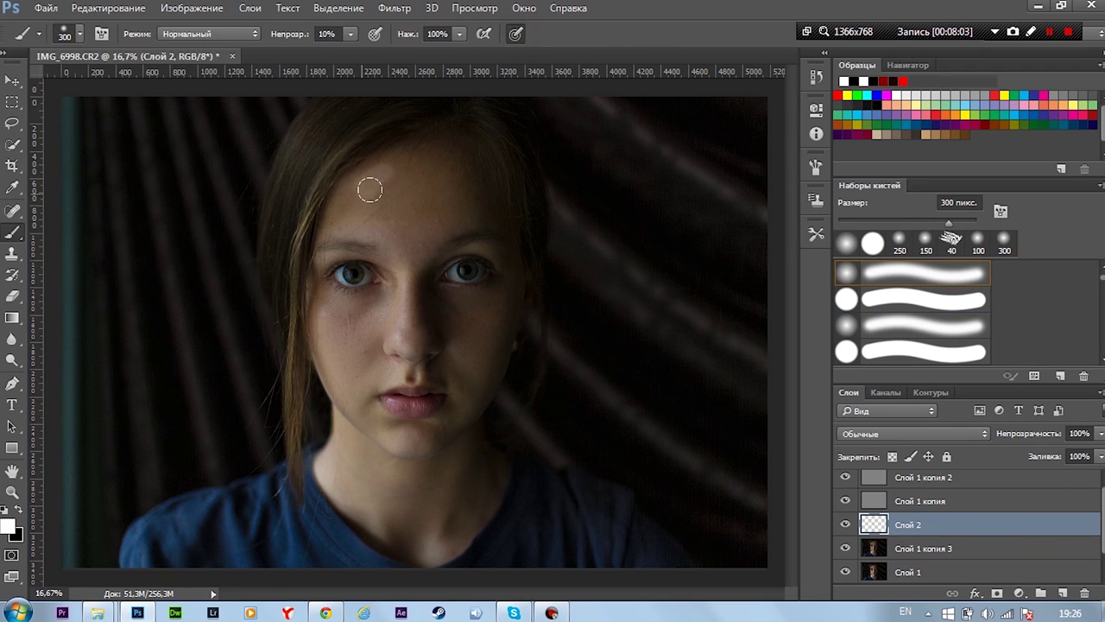
{"action": "left_click_drag", "start_coordinate": [370, 215], "coordinate": [369, 173]}
{"action": "left_click_drag", "start_coordinate": [400, 230], "coordinate": [438, 229]}
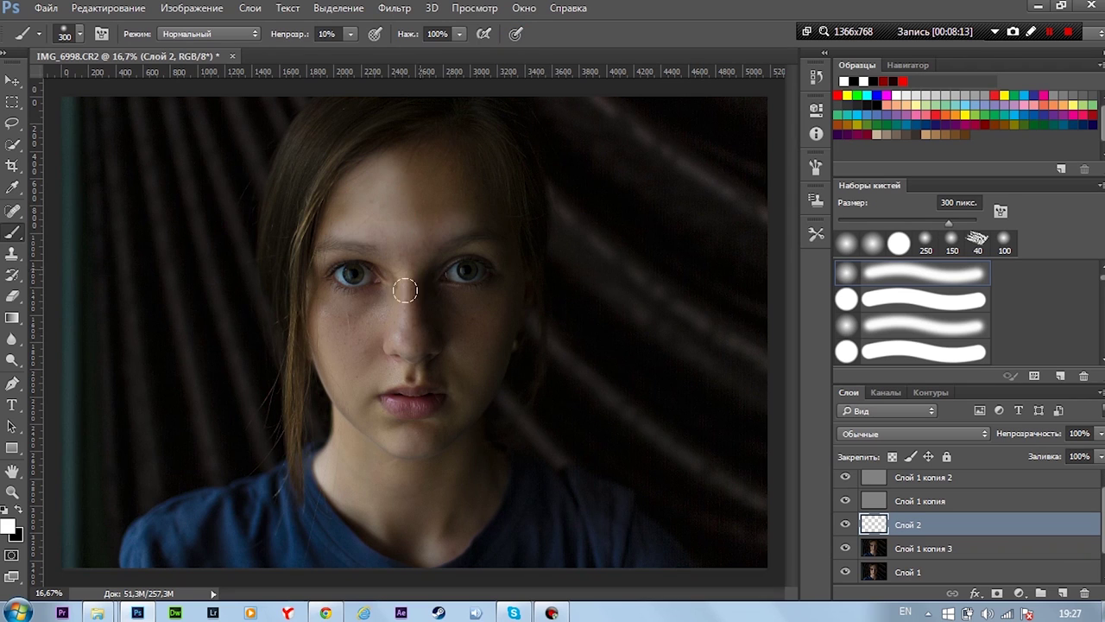
{"action": "left_click_drag", "start_coordinate": [402, 287], "coordinate": [400, 320]}
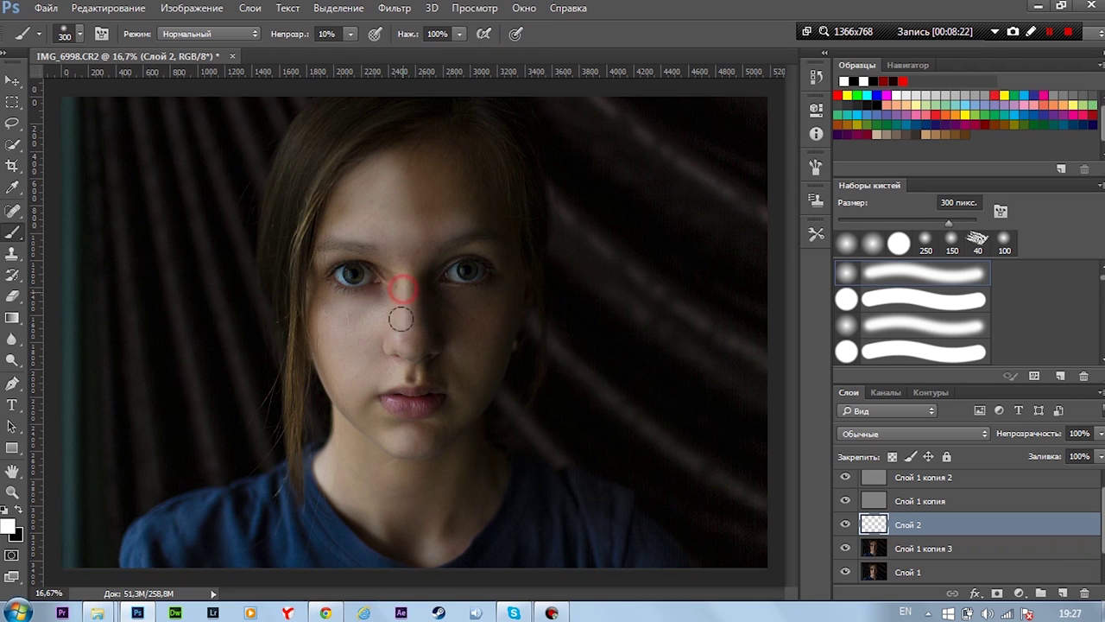
{"action": "key", "text": "bracketleft"}
{"action": "key", "text": "bracketleft"}
{"action": "key", "text": "bracketleft"}
{"action": "left_click", "coordinate": [353, 320]}
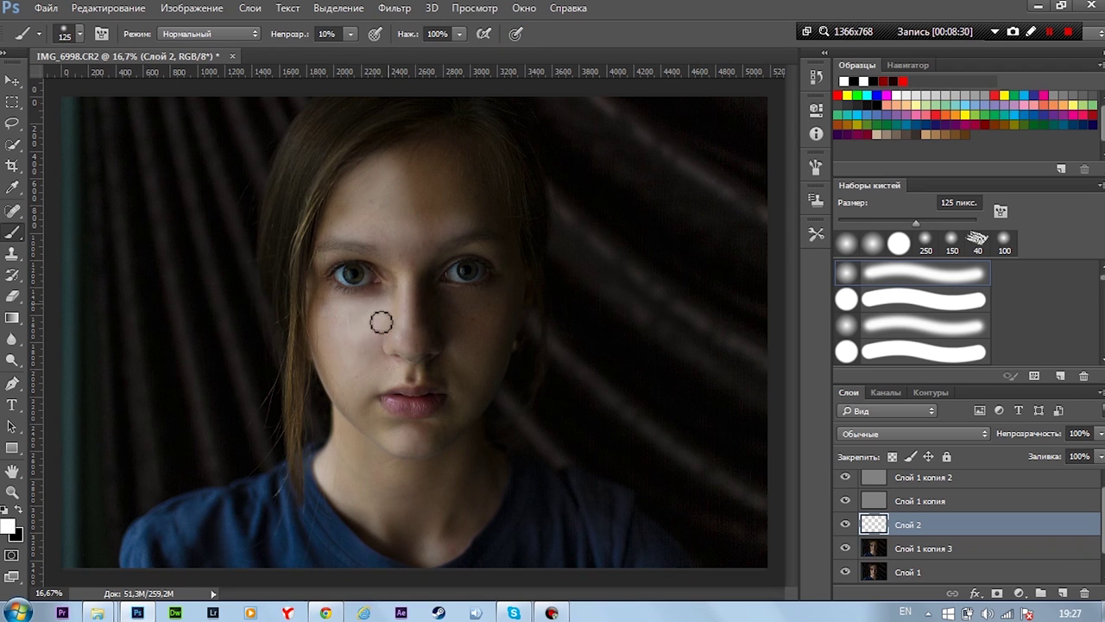
{"action": "key", "text": "bracketright"}
{"action": "key", "text": "bracketright"}
{"action": "key", "text": "bracketright"}
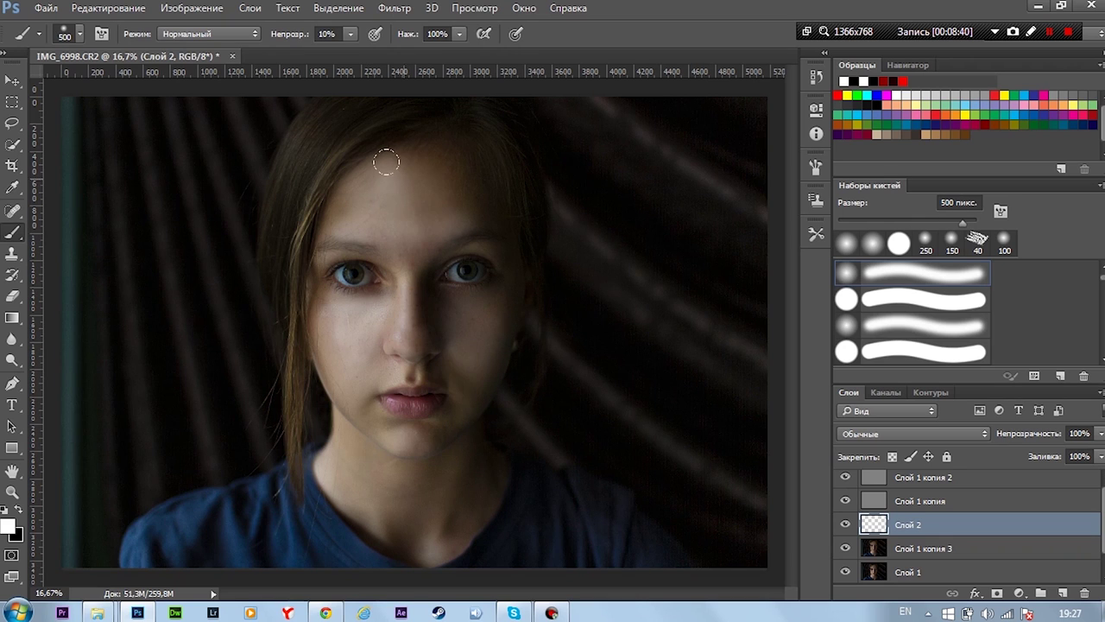
Fade the lightening layer to 27% fill, then paint a soft shadow beside the nose on a new layer
{"action": "left_click", "coordinate": [1101, 456]}
{"action": "left_click_drag", "start_coordinate": [1049, 471], "coordinate": [1043, 481]}
{"action": "left_click", "coordinate": [1063, 594]}
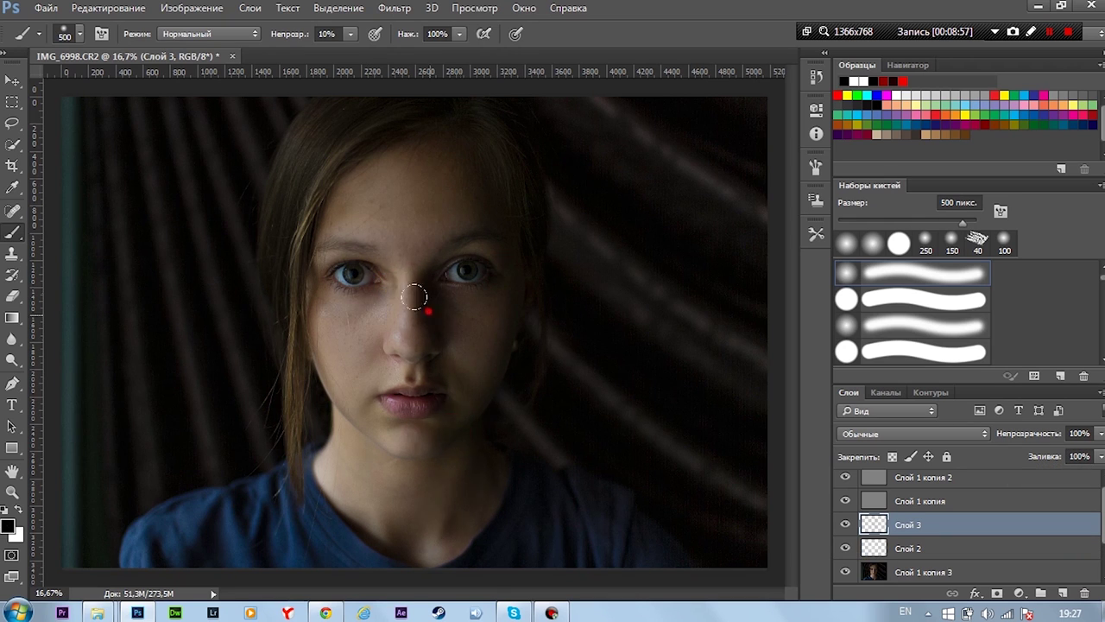
{"action": "left_click_drag", "start_coordinate": [419, 299], "coordinate": [436, 145]}
Create a layer group named лицо and move both retouch layers into it
{"action": "left_click", "coordinate": [845, 525]}
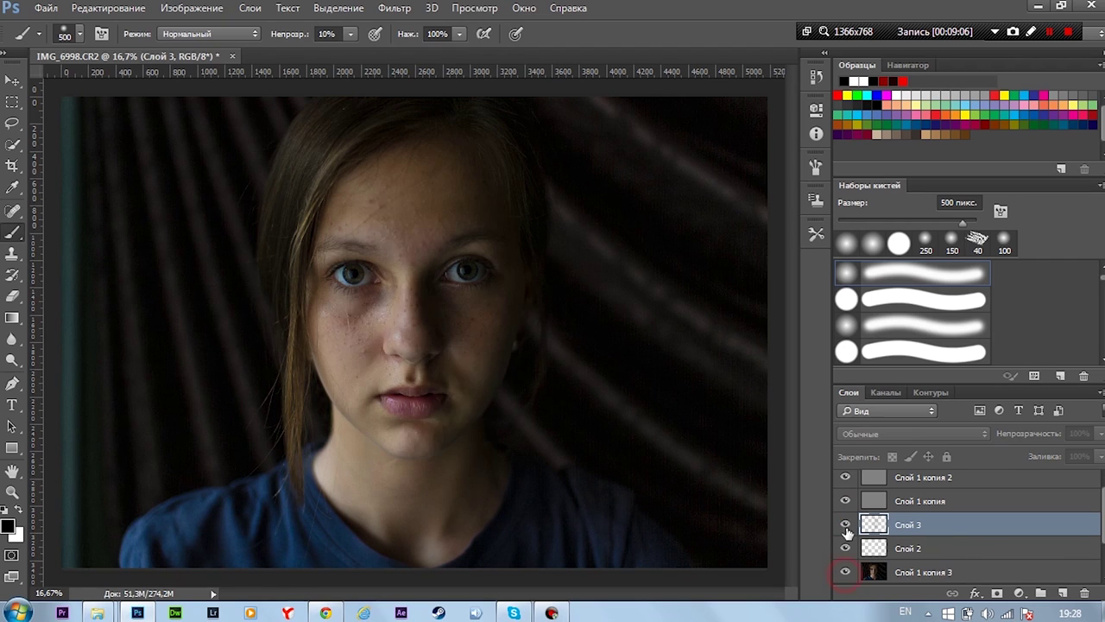
{"action": "left_click", "coordinate": [846, 524]}
{"action": "left_click", "coordinate": [1041, 594]}
{"action": "double_click", "coordinate": [905, 527]}
{"action": "type", "text": "kbwj"}
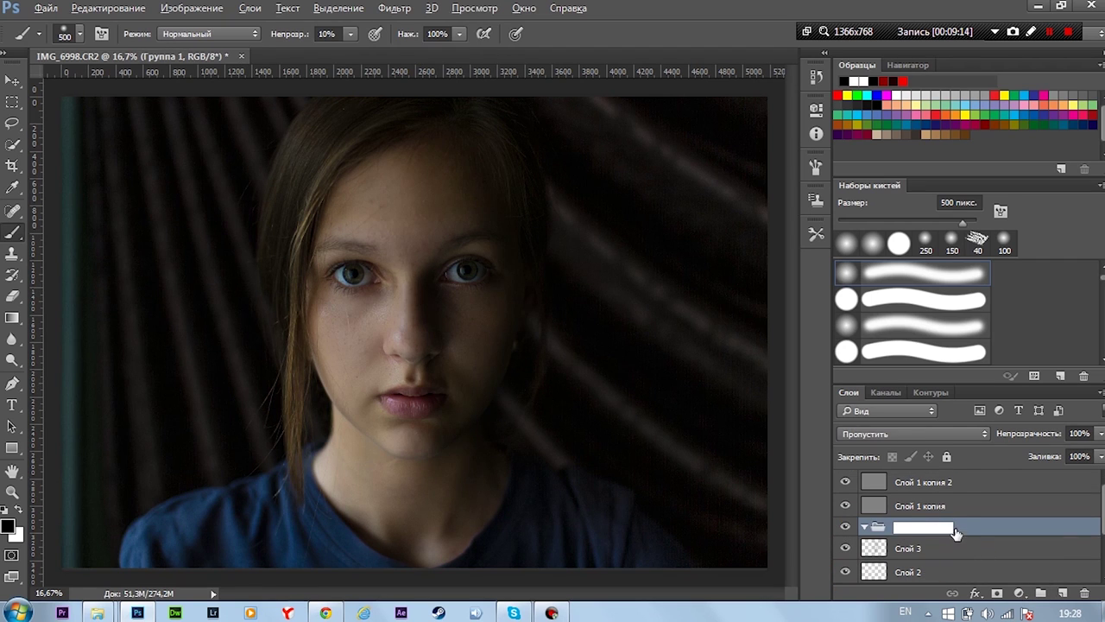
{"action": "key", "text": "Return"}
{"action": "left_click", "coordinate": [907, 571], "text": "shift"}
{"action": "left_click_drag", "start_coordinate": [907, 548], "coordinate": [905, 527]}
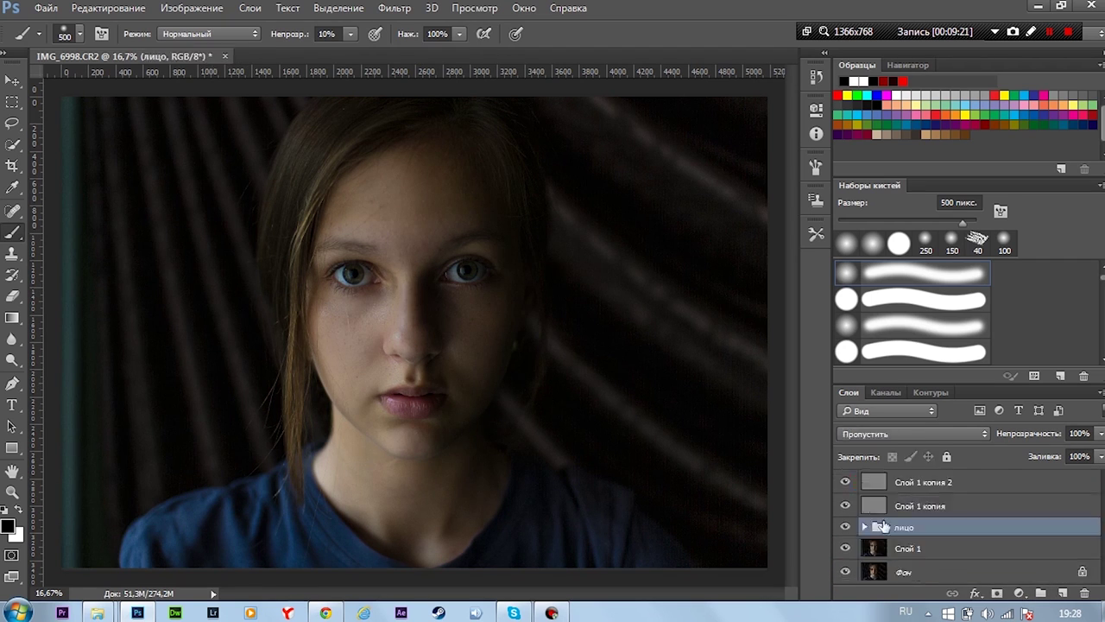
Compare the face retouch on and off and lower the лицо group's fill to 11%
{"action": "left_click", "coordinate": [849, 527]}
{"action": "left_click", "coordinate": [849, 527]}
{"action": "left_click", "coordinate": [849, 527]}
{"action": "left_click", "coordinate": [849, 527]}
{"action": "left_click", "coordinate": [1101, 456]}
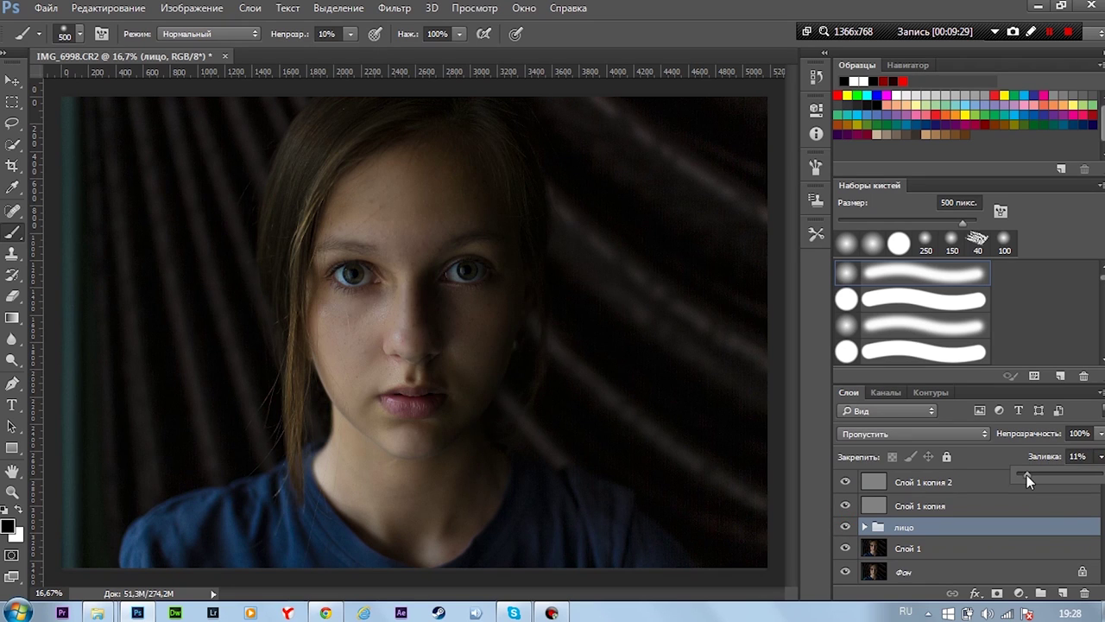
{"action": "left_click_drag", "start_coordinate": [1094, 475], "coordinate": [1034, 478]}
Merge the two gray High Pass layers, keep Hard Light, and paint on a new mask over the cheek
{"action": "left_click", "coordinate": [968, 481]}
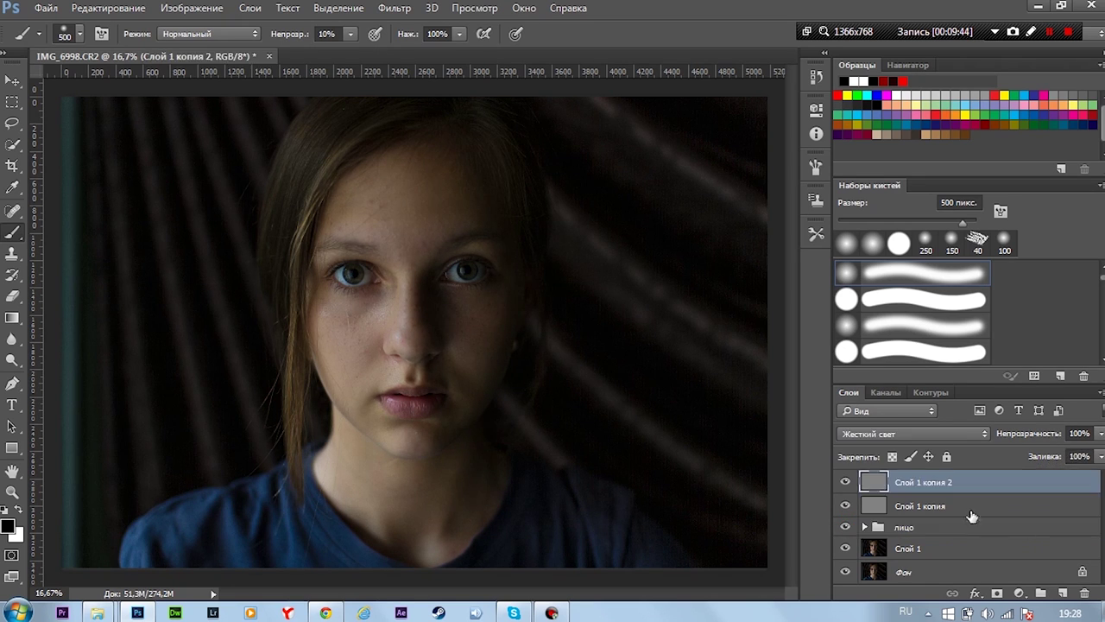
{"action": "left_click", "coordinate": [972, 512], "text": "shift"}
{"action": "right_click", "coordinate": [974, 489]}
{"action": "left_click", "coordinate": [665, 531]}
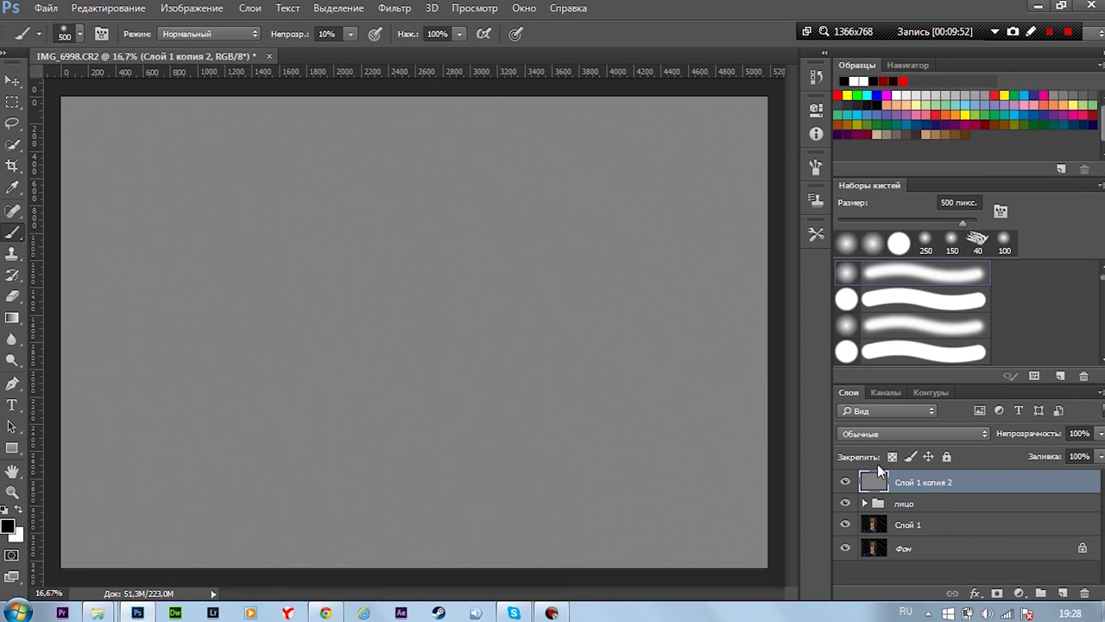
{"action": "left_click", "coordinate": [913, 433]}
{"action": "left_click", "coordinate": [898, 311]}
{"action": "left_click", "coordinate": [998, 592]}
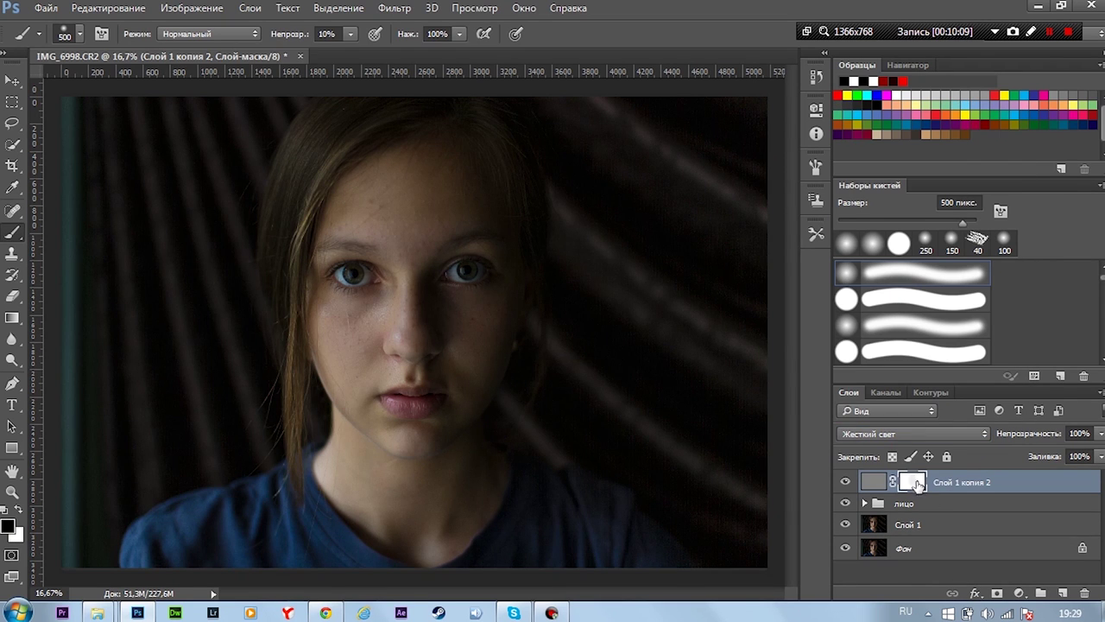
{"action": "left_click_drag", "start_coordinate": [334, 298], "coordinate": [425, 367]}
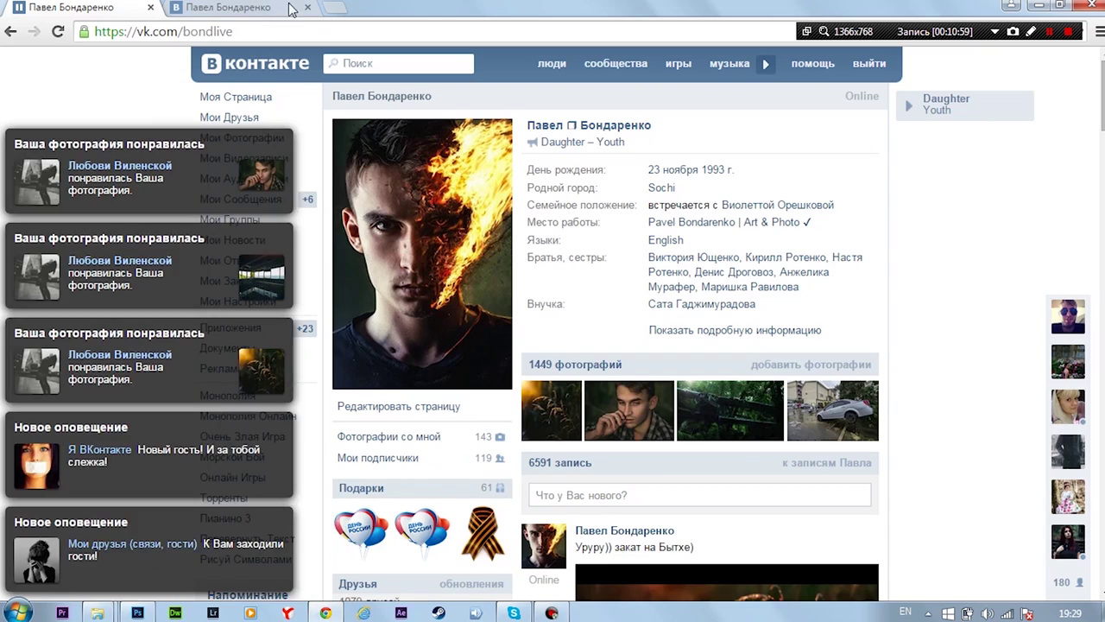
Search Google Images for 'лава' and narrow the results to 'лава фон'
{"action": "type", "text": "kfdf"}
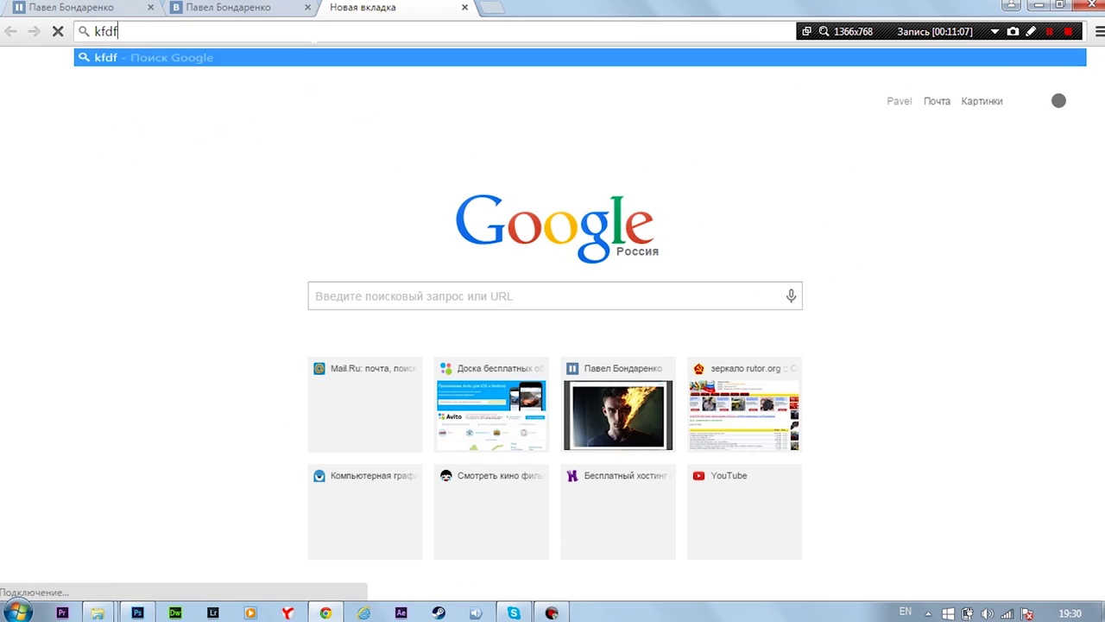
{"action": "key", "text": "Down"}
{"action": "key", "text": "Return"}
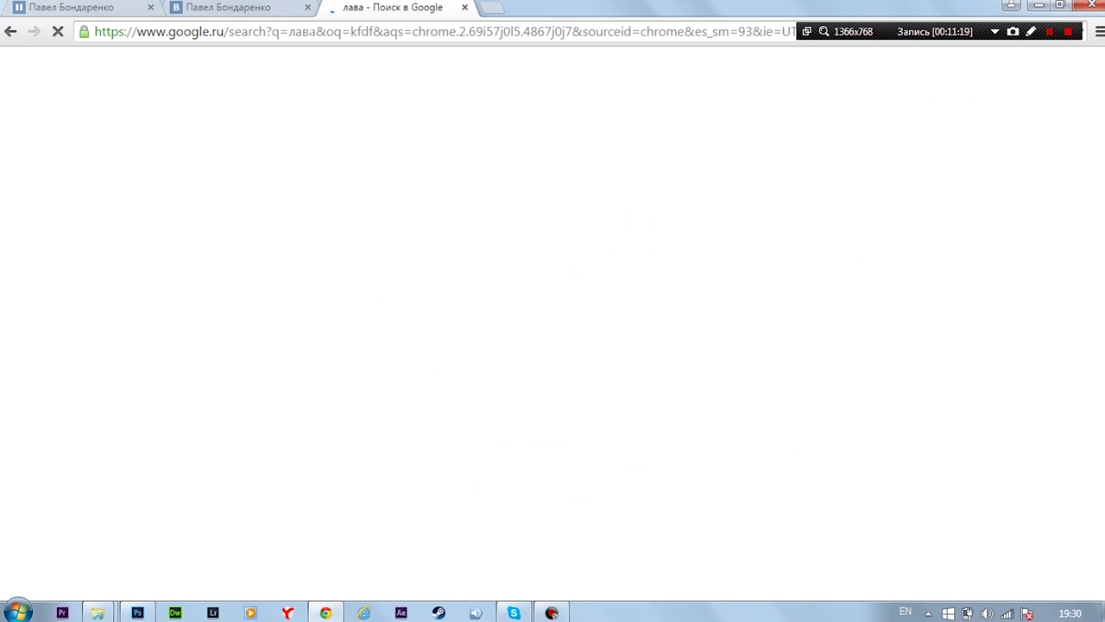
{"action": "left_click", "coordinate": [175, 110]}
{"action": "left_click", "coordinate": [285, 226]}
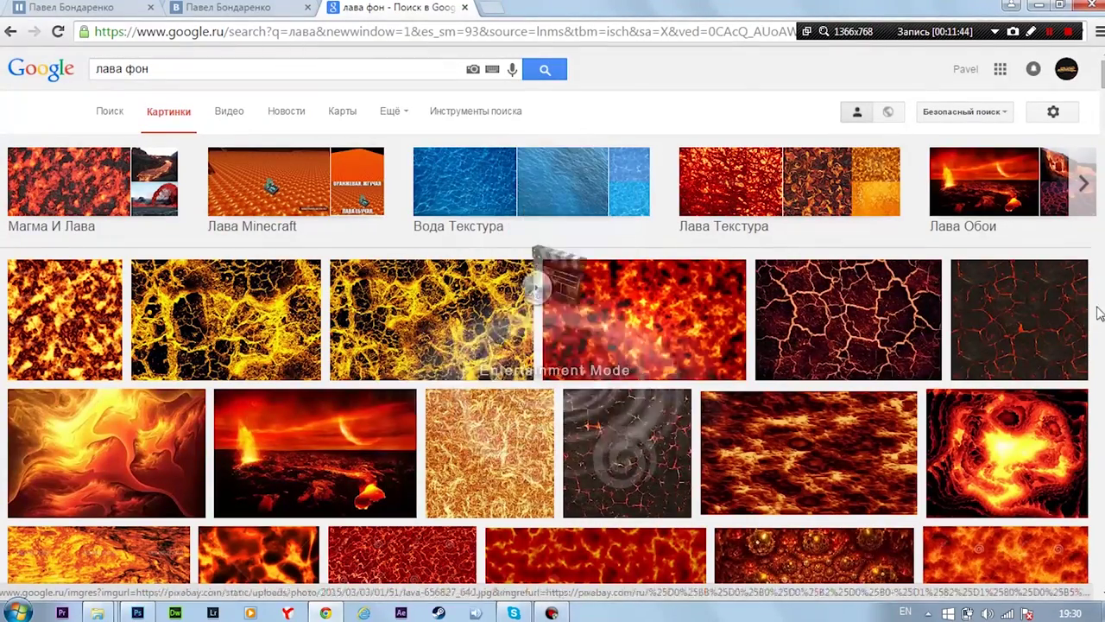
Open a dark cracked-lava image at full size in a new tab
{"action": "left_click", "coordinate": [1053, 320]}
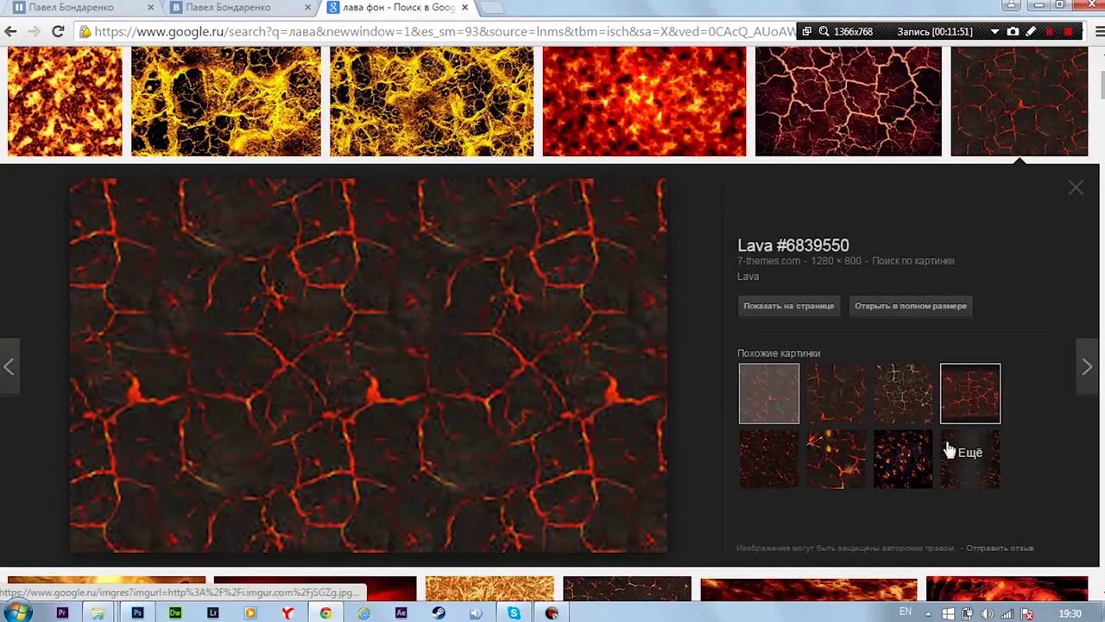
{"action": "left_click", "coordinate": [817, 405]}
{"action": "left_click", "coordinate": [882, 305]}
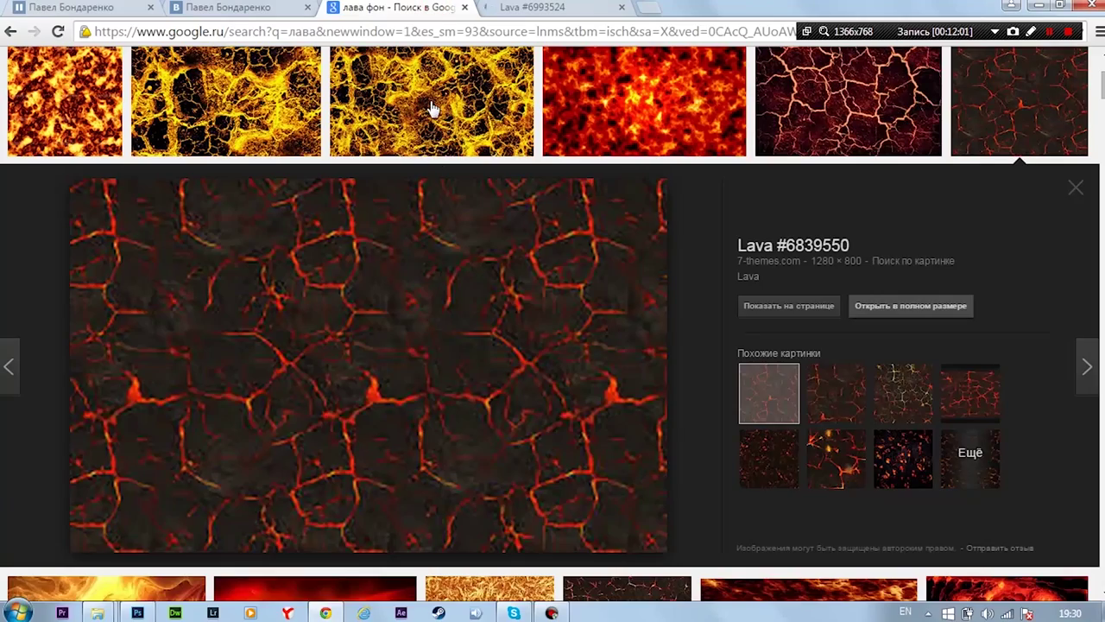
{"action": "left_click", "coordinate": [432, 109]}
{"action": "scroll", "coordinate": [1037, 357], "scroll_direction": "down", "scroll_amount": 1}
{"action": "scroll", "coordinate": [864, 302], "scroll_direction": "down", "scroll_amount": 5}
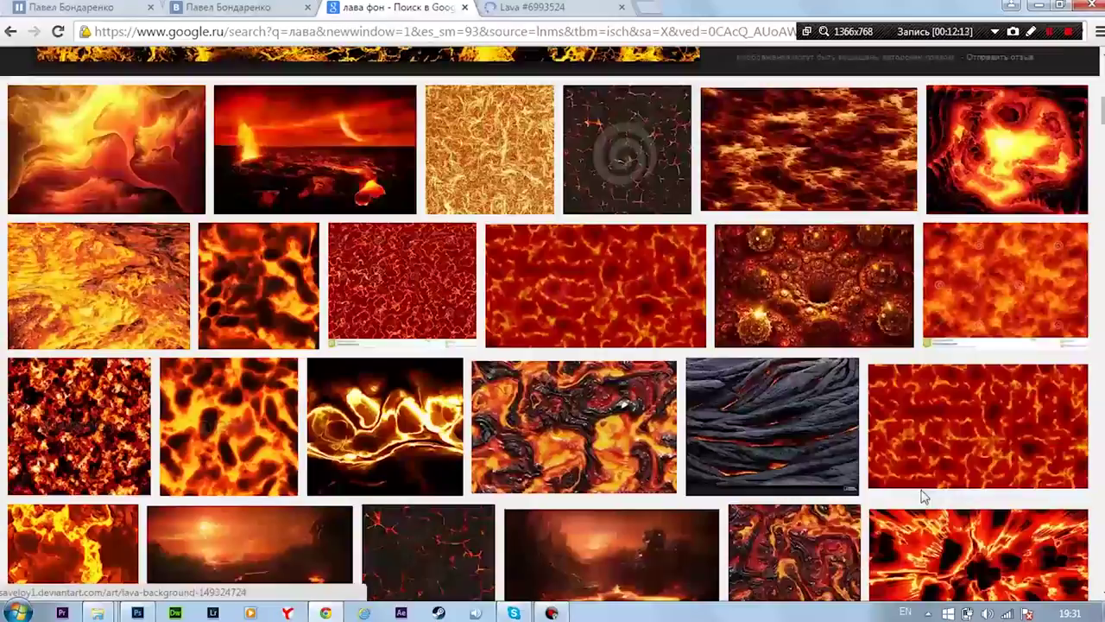
{"action": "scroll", "coordinate": [637, 147], "scroll_direction": "down", "scroll_amount": 4}
{"action": "scroll", "coordinate": [640, 169], "scroll_direction": "down", "scroll_amount": 4}
{"action": "scroll", "coordinate": [641, 169], "scroll_direction": "down", "scroll_amount": 3}
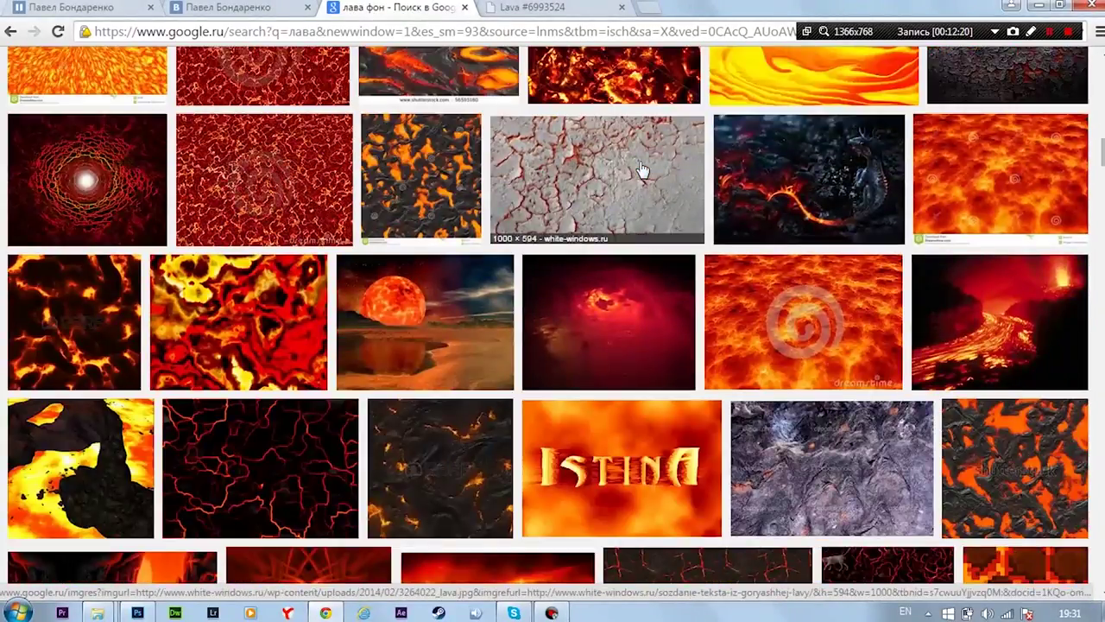
{"action": "scroll", "coordinate": [641, 170], "scroll_direction": "down", "scroll_amount": 4}
{"action": "scroll", "coordinate": [640, 169], "scroll_direction": "down", "scroll_amount": 3}
{"action": "key", "text": "ctrl+Tab"}
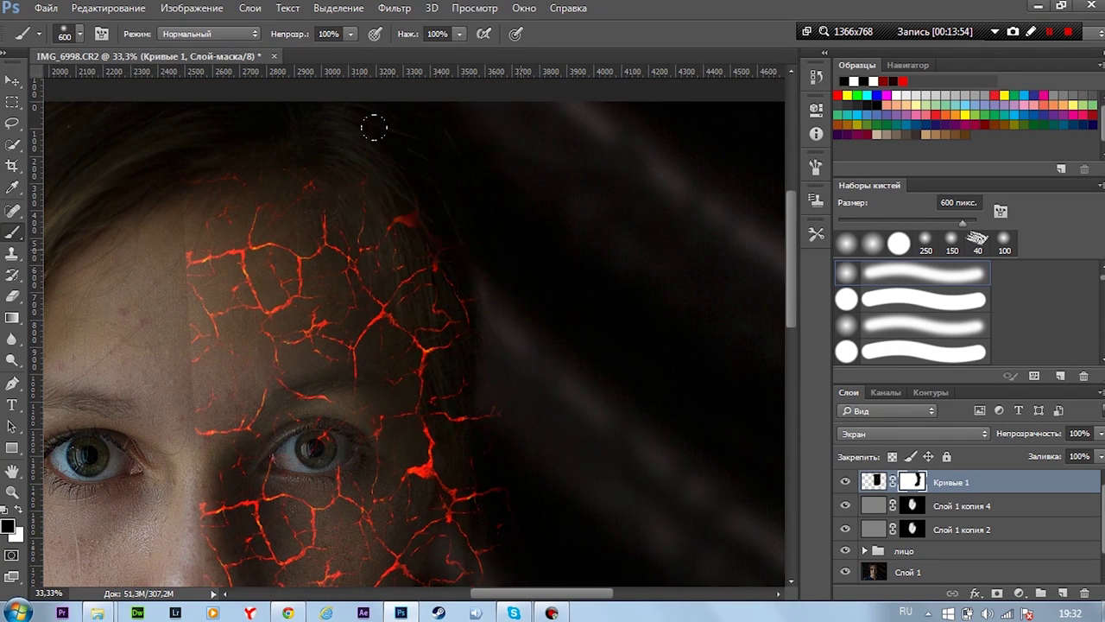
Set the brush opacity to 50% and pan around the face to inspect the lava overlay
{"action": "scroll", "coordinate": [361, 199], "scroll_direction": "down", "scroll_amount": 4}
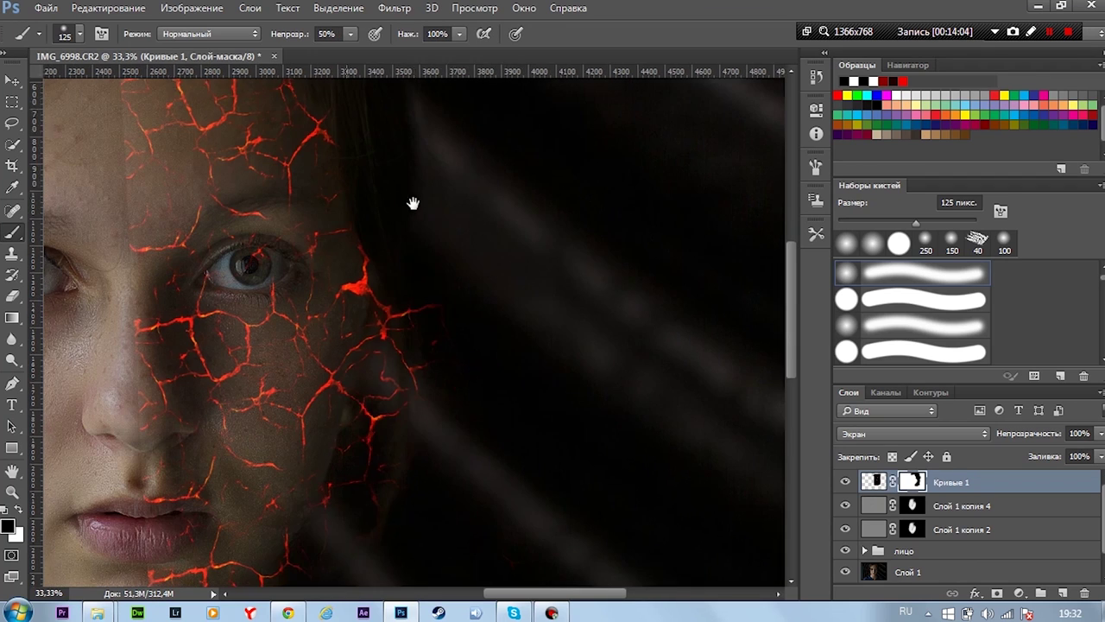
{"action": "key", "text": "5"}
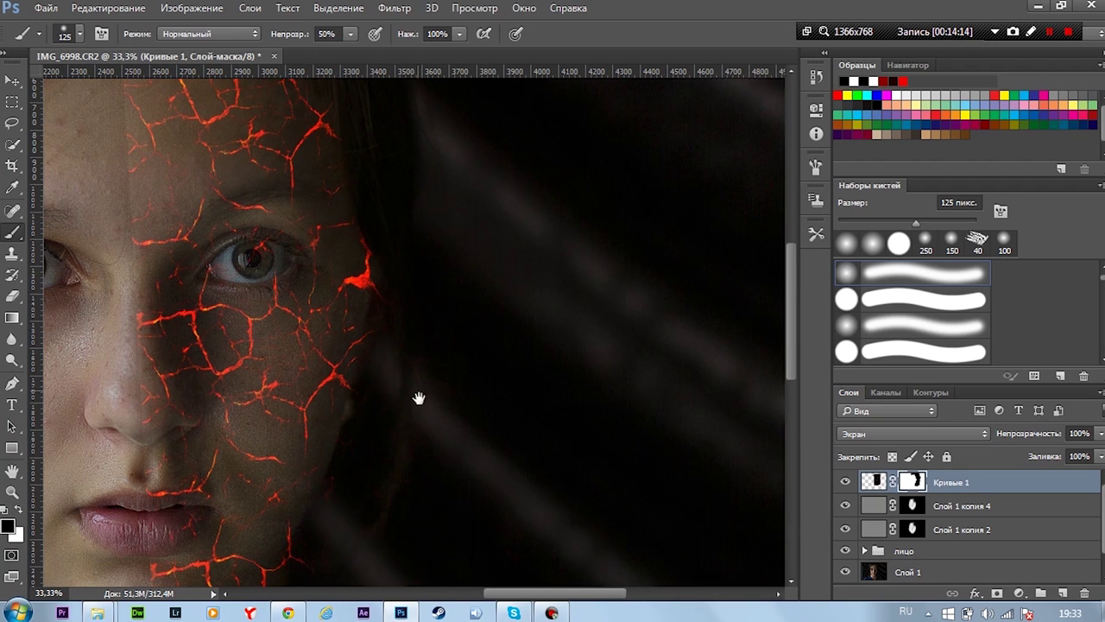
{"action": "scroll", "coordinate": [420, 395], "scroll_direction": "down", "scroll_amount": 4}
{"action": "scroll", "coordinate": [420, 395], "scroll_direction": "left", "scroll_amount": 3}
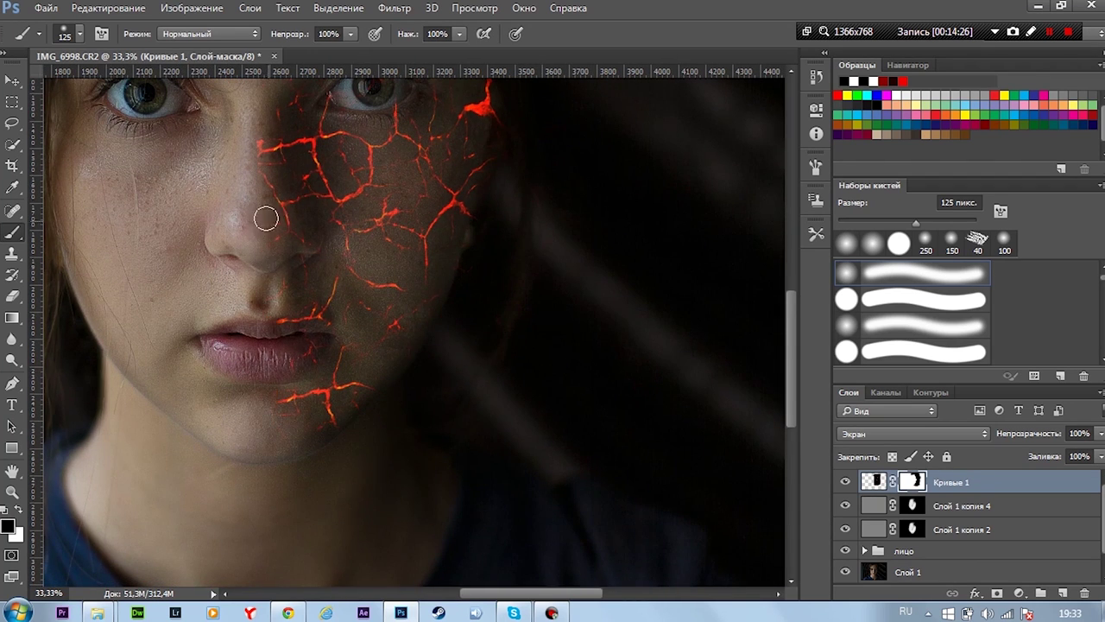
{"action": "scroll", "coordinate": [266, 218], "scroll_direction": "up", "scroll_amount": 6}
{"action": "scroll", "coordinate": [275, 96], "scroll_direction": "up", "scroll_amount": 1}
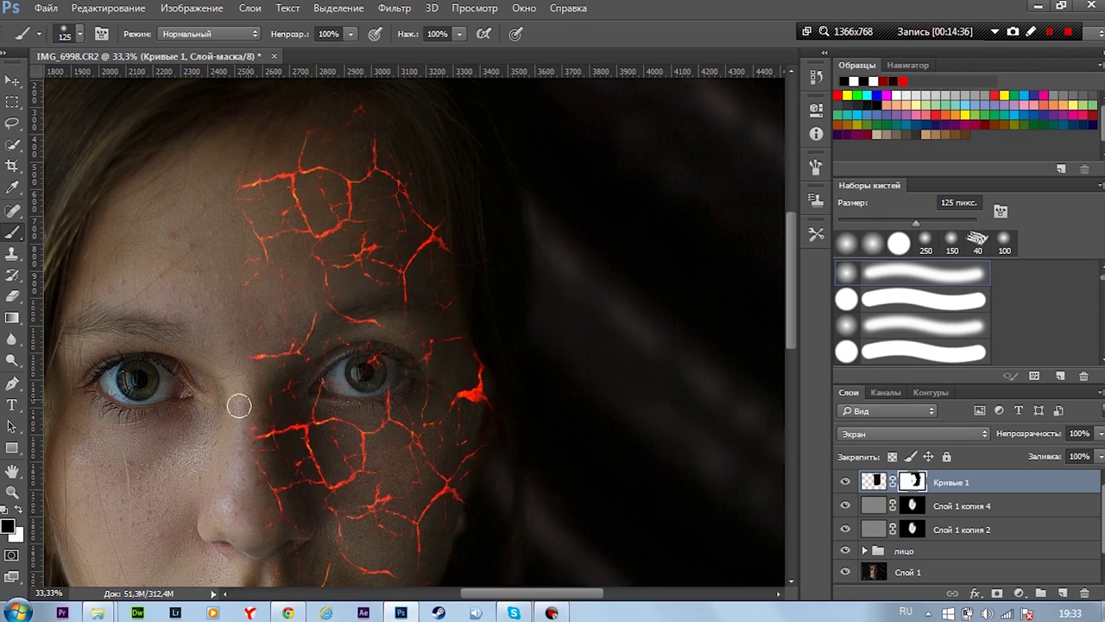
{"action": "scroll", "coordinate": [240, 405], "scroll_direction": "down", "scroll_amount": 2}
{"action": "scroll", "coordinate": [239, 405], "scroll_direction": "left", "scroll_amount": 1}
{"action": "scroll", "coordinate": [424, 296], "scroll_direction": "down", "scroll_amount": 1}
{"action": "scroll", "coordinate": [425, 297], "scroll_direction": "left", "scroll_amount": 1}
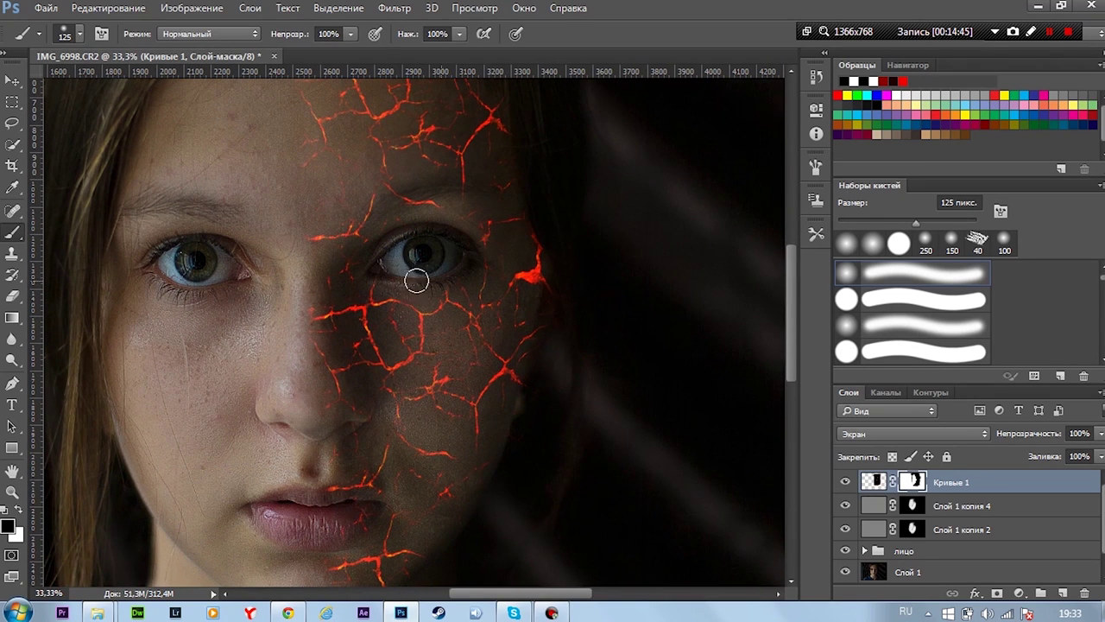
{"action": "scroll", "coordinate": [296, 234], "scroll_direction": "down", "scroll_amount": 1}
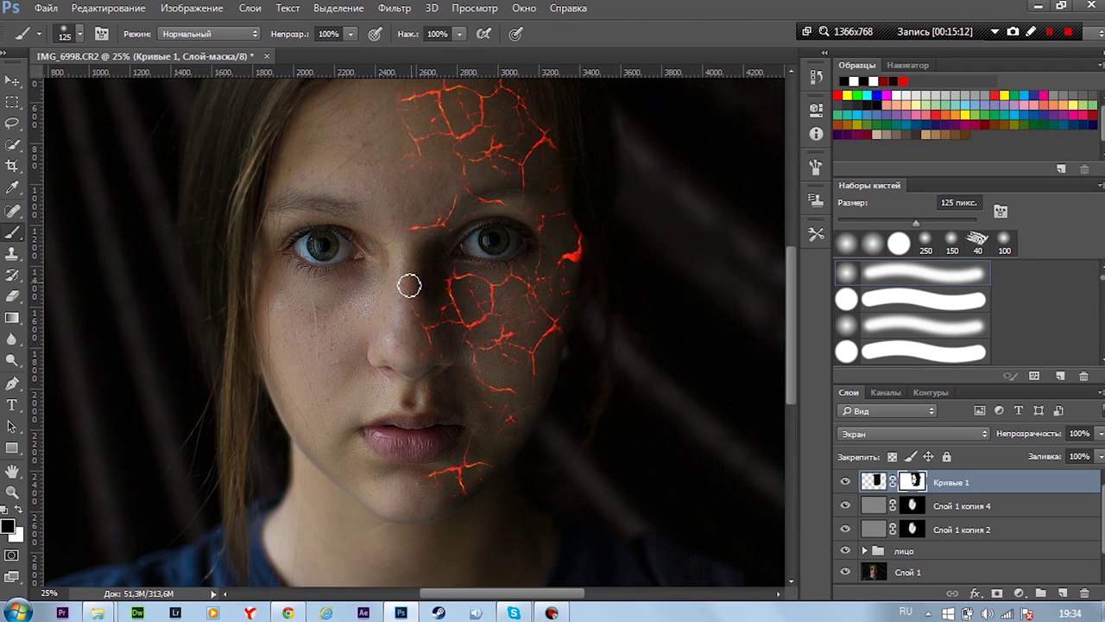
{"action": "scroll", "coordinate": [490, 242], "scroll_direction": "up", "scroll_amount": 2}
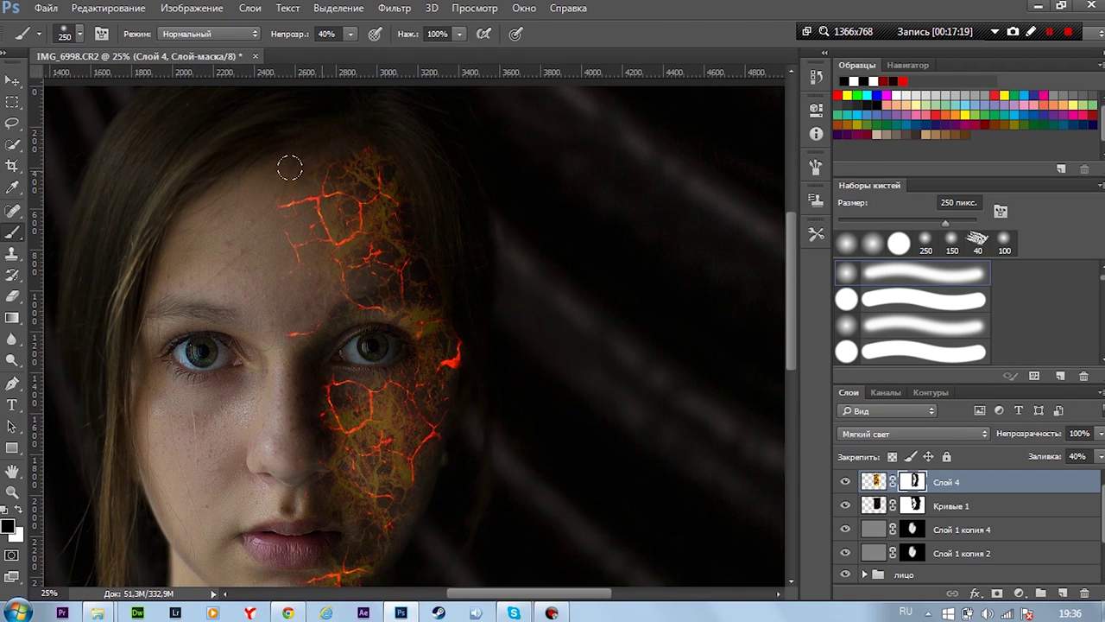
Blend the lava layer as Overlay (Перекрытие) and shift its hue to -15 with a Hue/Saturation adjustment
{"action": "left_click", "coordinate": [863, 433]}
{"action": "left_click", "coordinate": [872, 263]}
{"action": "left_click", "coordinate": [876, 482]}
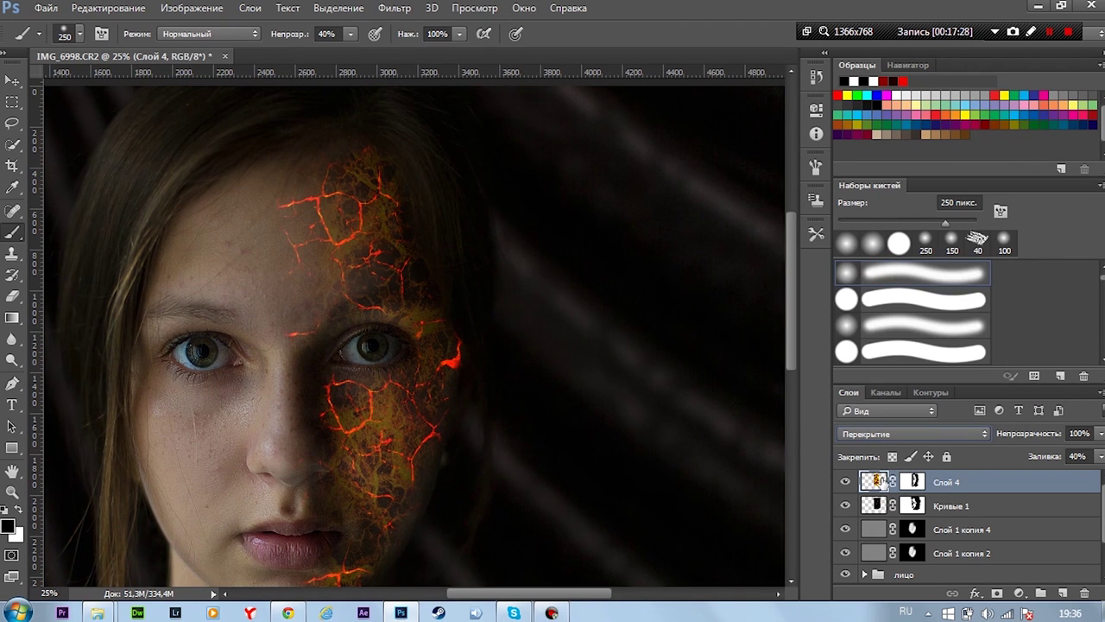
{"action": "left_click", "coordinate": [1020, 593]}
{"action": "left_click", "coordinate": [950, 415]}
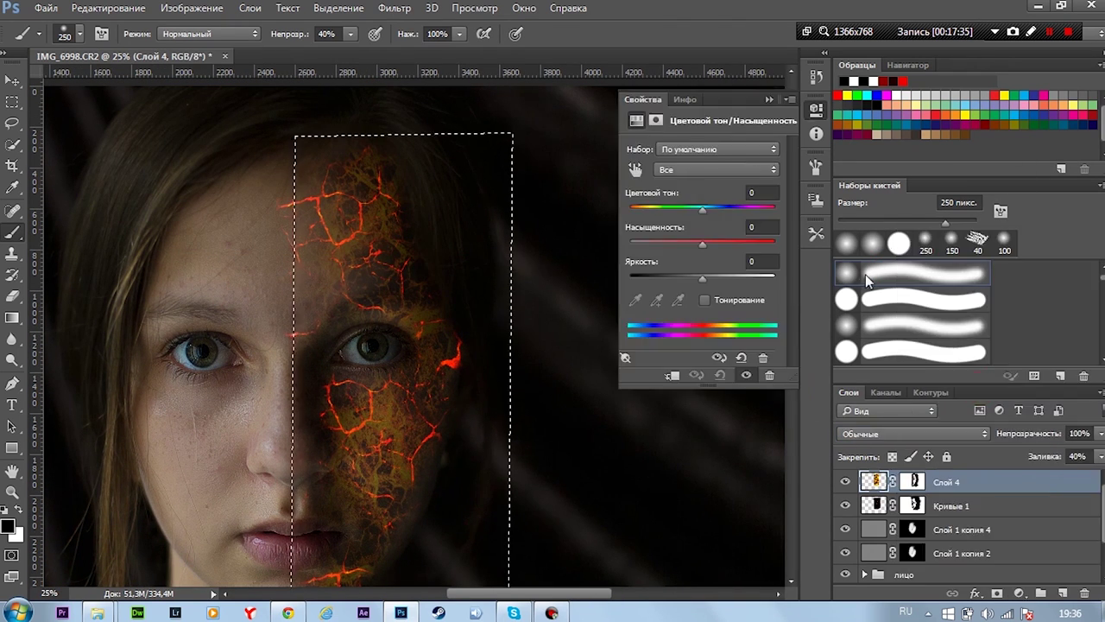
{"action": "mouse_move", "coordinate": [702, 244]}
{"action": "left_mouse_down"}
{"action": "mouse_move", "coordinate": [748, 243]}
{"action": "mouse_move", "coordinate": [702, 244]}
{"action": "mouse_move", "coordinate": [730, 211]}
{"action": "mouse_move", "coordinate": [701, 209]}
{"action": "left_mouse_up"}
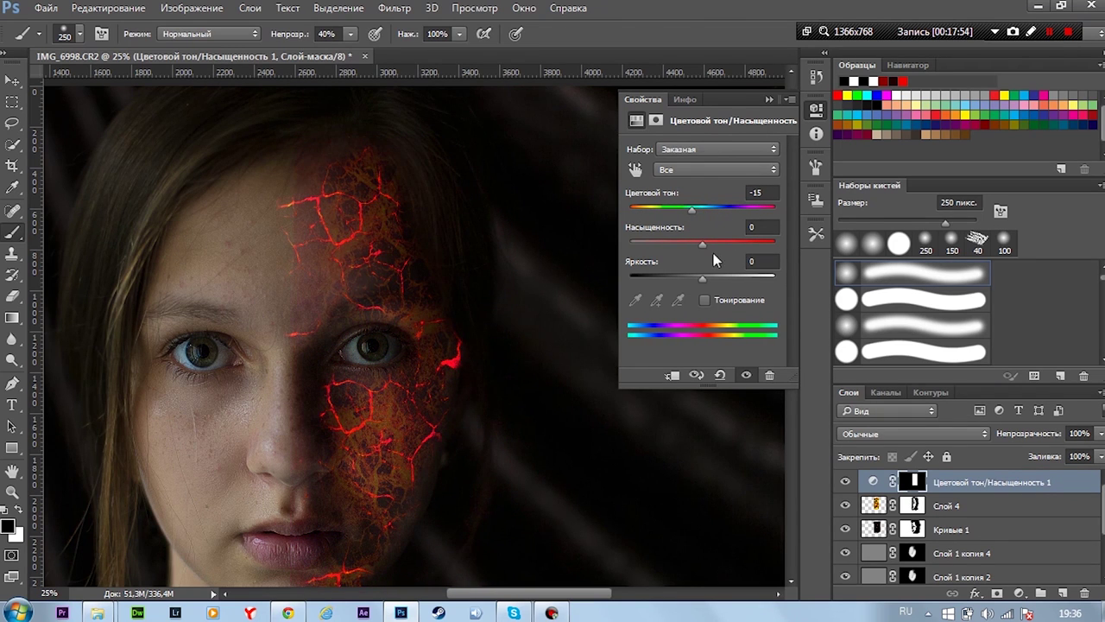
Merge the Hue/Saturation adjustment down into the lava texture layer
{"action": "left_click", "coordinate": [915, 505], "text": "ctrl"}
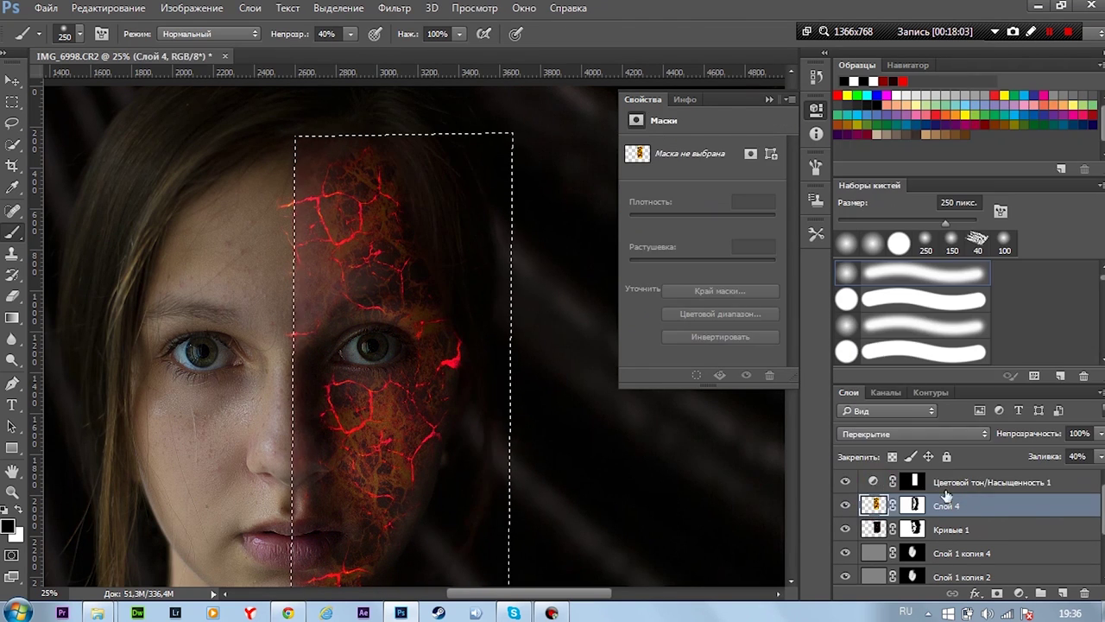
{"action": "left_click", "coordinate": [958, 505]}
{"action": "key", "text": "ctrl+e"}
{"action": "left_click", "coordinate": [901, 271]}
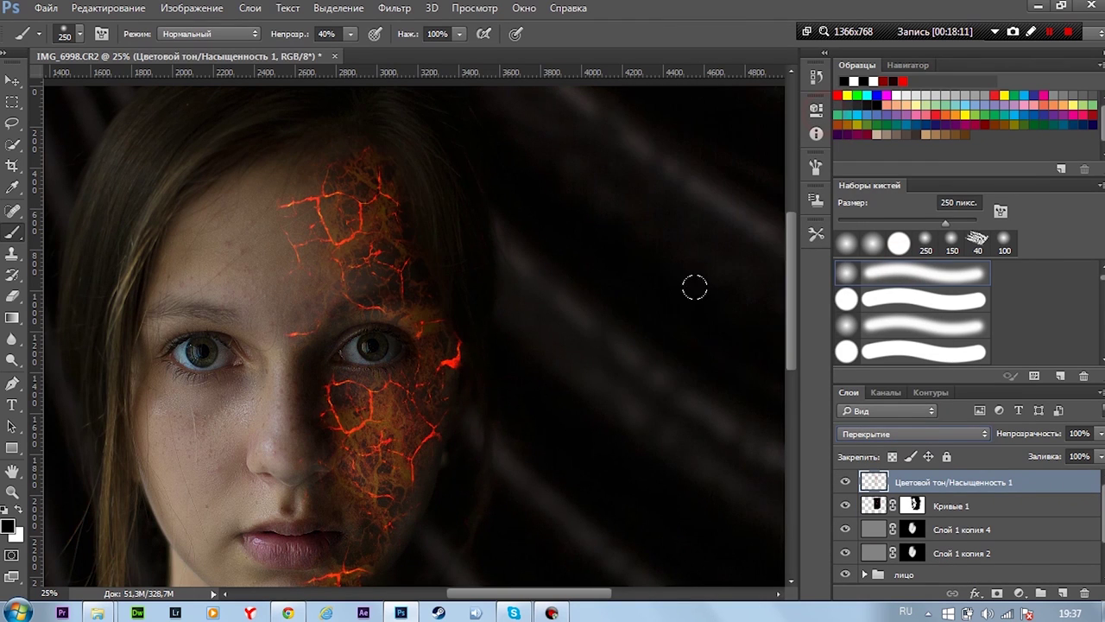
{"action": "scroll", "coordinate": [530, 259], "scroll_direction": "down", "scroll_amount": 2}
{"action": "key", "text": "e"}
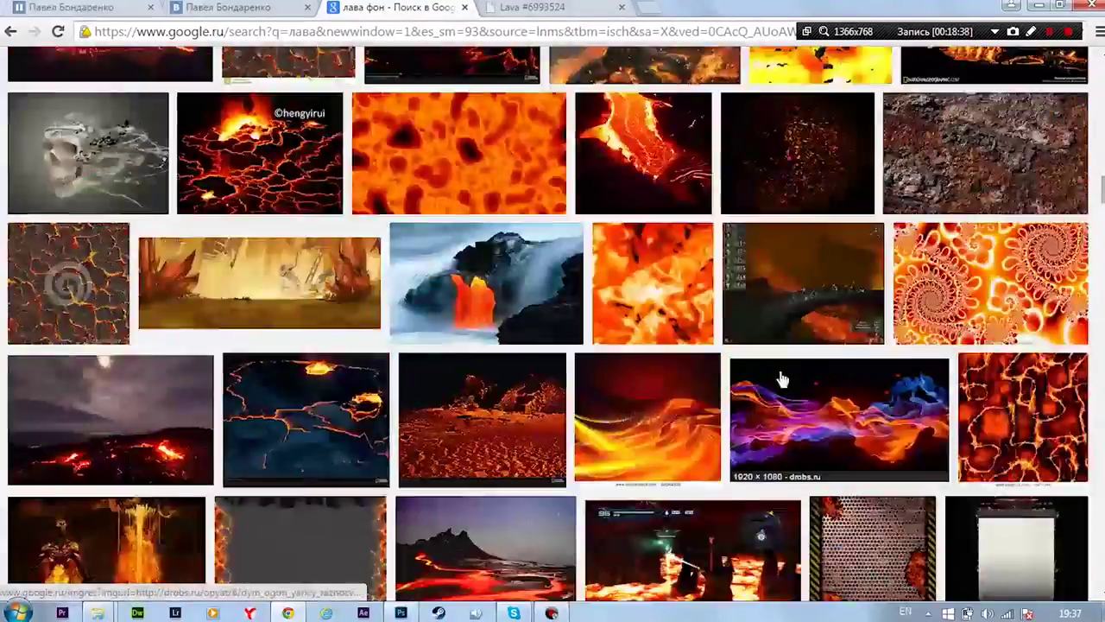
Search Google Images for 'пепел' (ash) textures
{"action": "scroll", "coordinate": [781, 380], "scroll_direction": "up", "scroll_amount": 15}
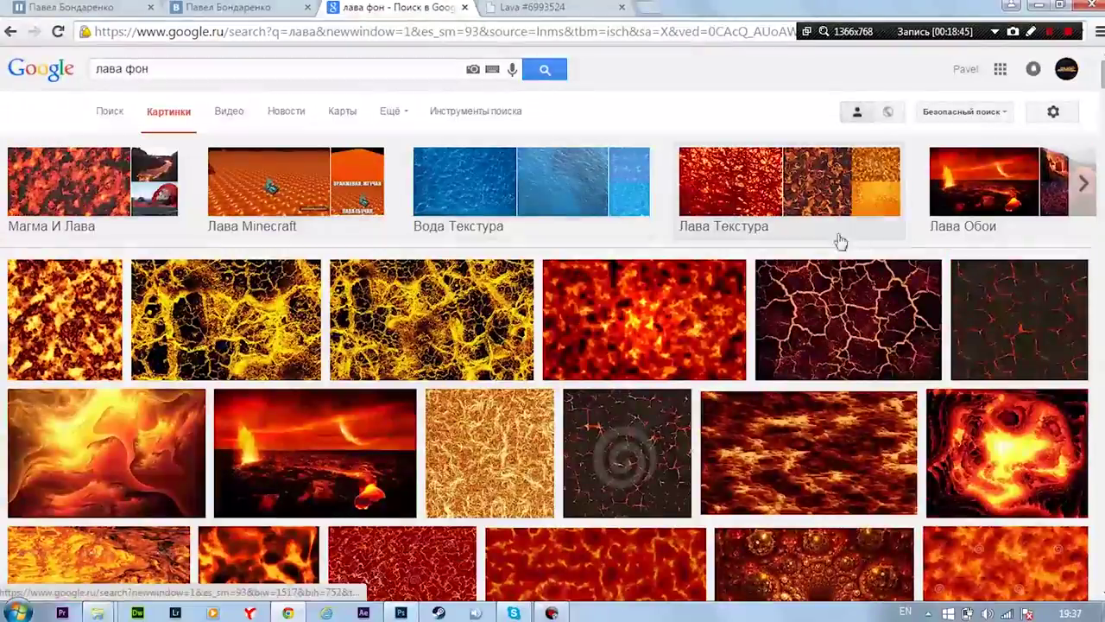
{"action": "left_click", "coordinate": [164, 73]}
{"action": "type", "text": "gtgtk"}
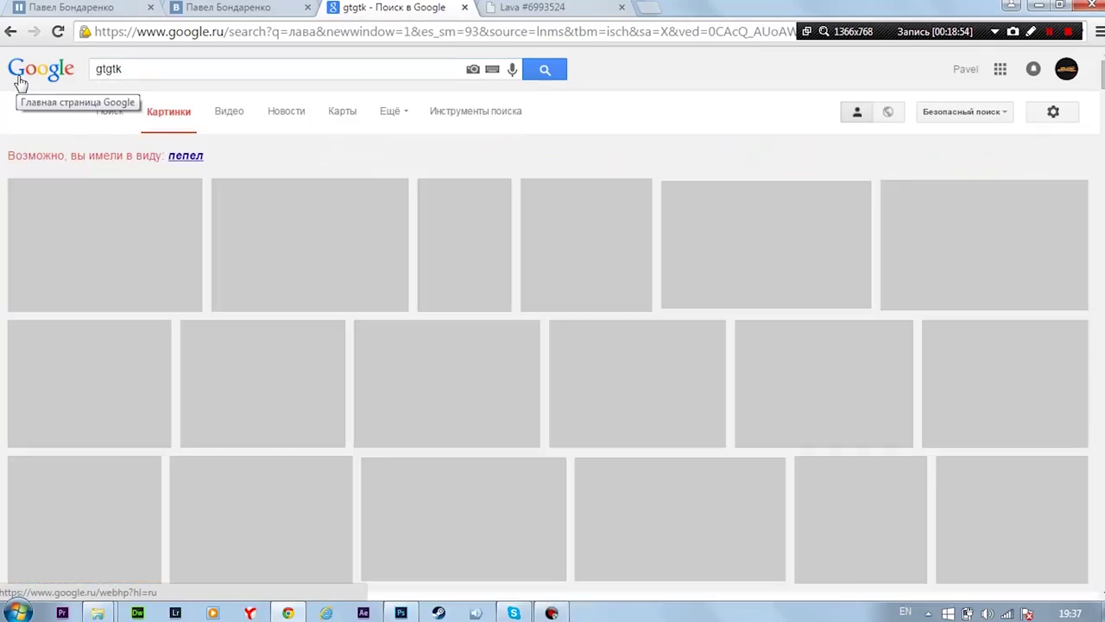
{"action": "left_click", "coordinate": [185, 222]}
{"action": "type", "text": "пепел текстура"}
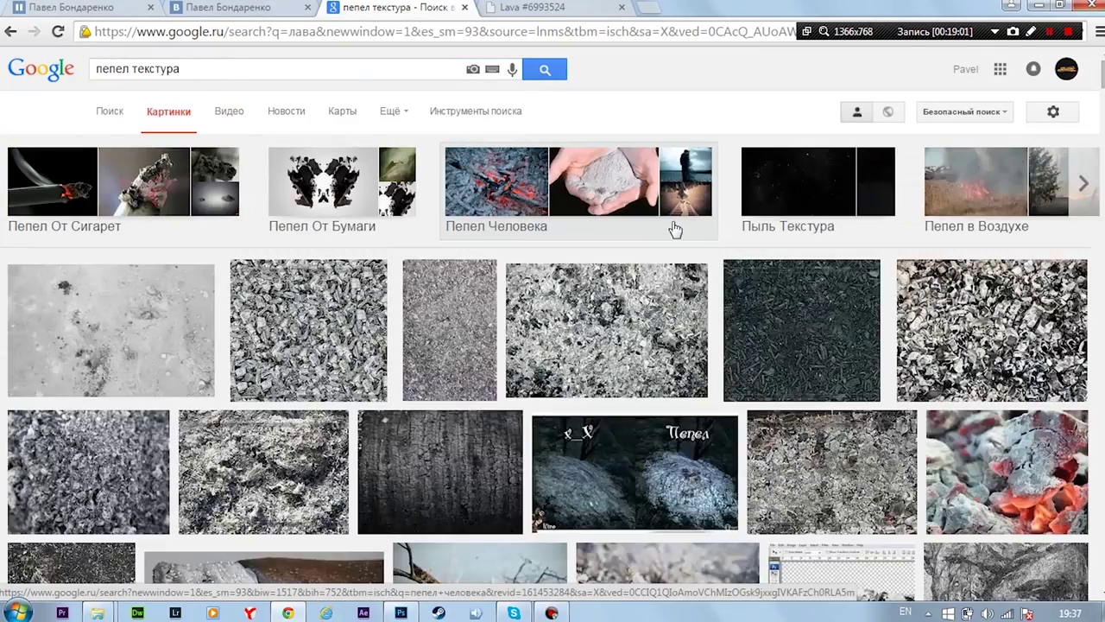
Scroll through the ash image results and preview a couple of ash images
{"action": "scroll", "coordinate": [673, 229], "scroll_direction": "down", "scroll_amount": 2}
{"action": "scroll", "coordinate": [674, 229], "scroll_direction": "down", "scroll_amount": 4}
{"action": "scroll", "coordinate": [674, 231], "scroll_direction": "down", "scroll_amount": 5}
{"action": "scroll", "coordinate": [673, 231], "scroll_direction": "down", "scroll_amount": 3}
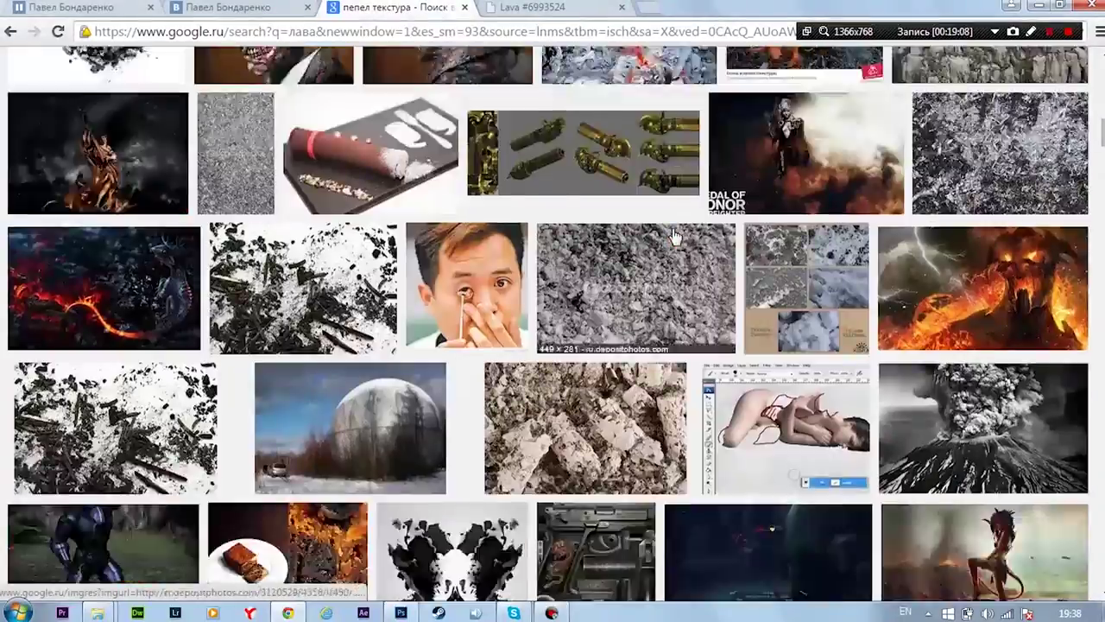
{"action": "scroll", "coordinate": [674, 232], "scroll_direction": "down", "scroll_amount": 3}
{"action": "left_click", "coordinate": [526, 198]}
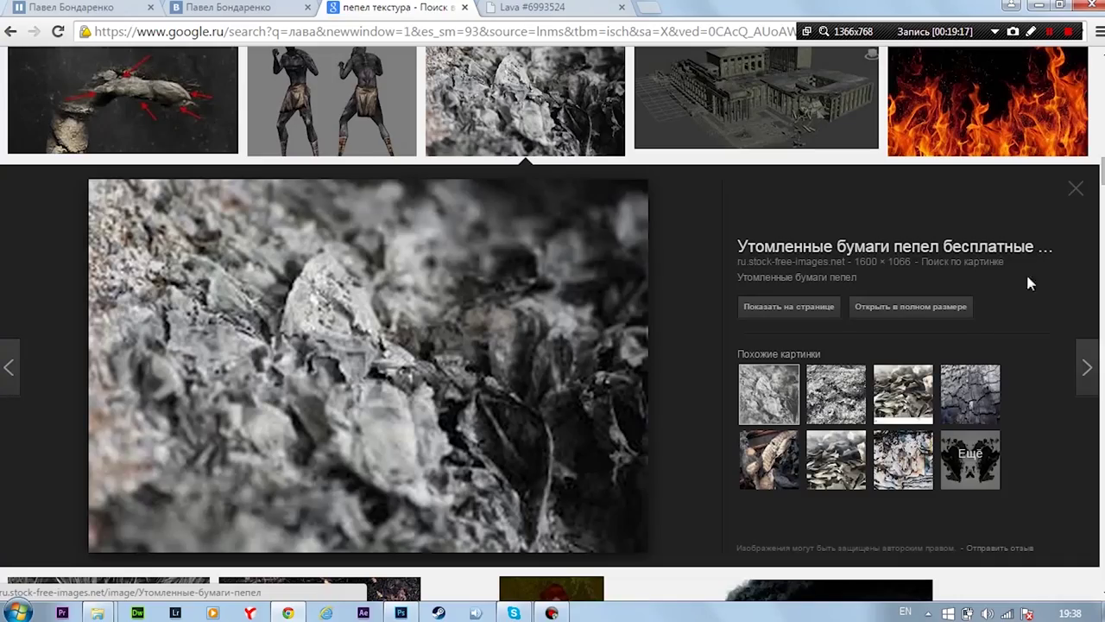
{"action": "key", "text": "Right"}
{"action": "scroll", "coordinate": [844, 419], "scroll_direction": "down", "scroll_amount": 5}
{"action": "scroll", "coordinate": [844, 419], "scroll_direction": "down", "scroll_amount": 5}
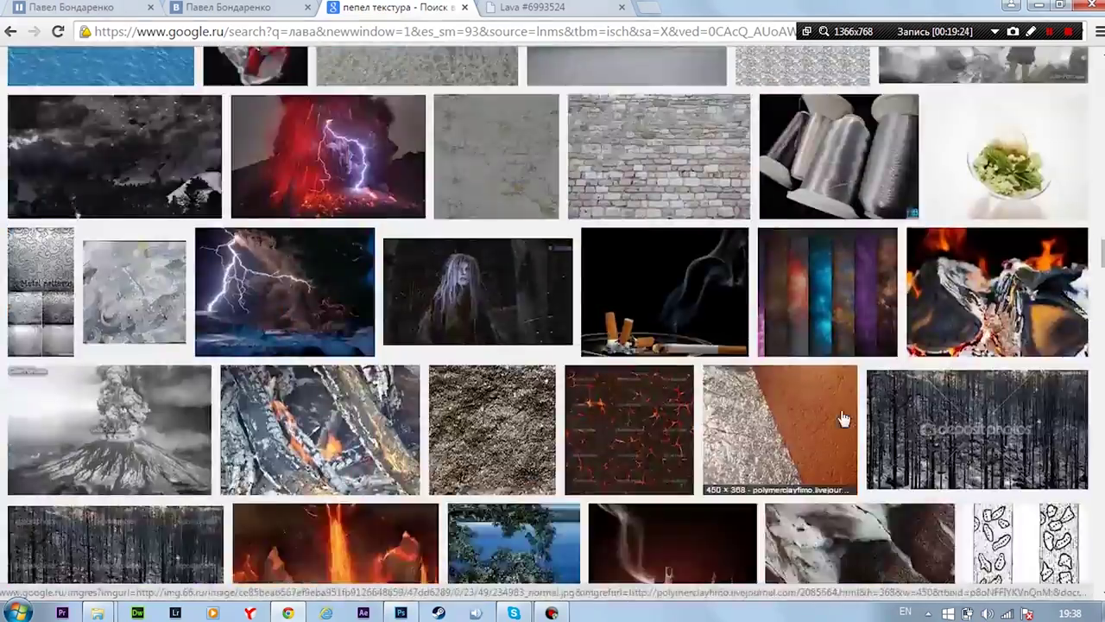
{"action": "scroll", "coordinate": [844, 419], "scroll_direction": "down", "scroll_amount": 4}
{"action": "scroll", "coordinate": [843, 418], "scroll_direction": "down", "scroll_amount": 4}
{"action": "scroll", "coordinate": [843, 419], "scroll_direction": "down", "scroll_amount": 4}
{"action": "scroll", "coordinate": [844, 419], "scroll_direction": "up", "scroll_amount": 2}
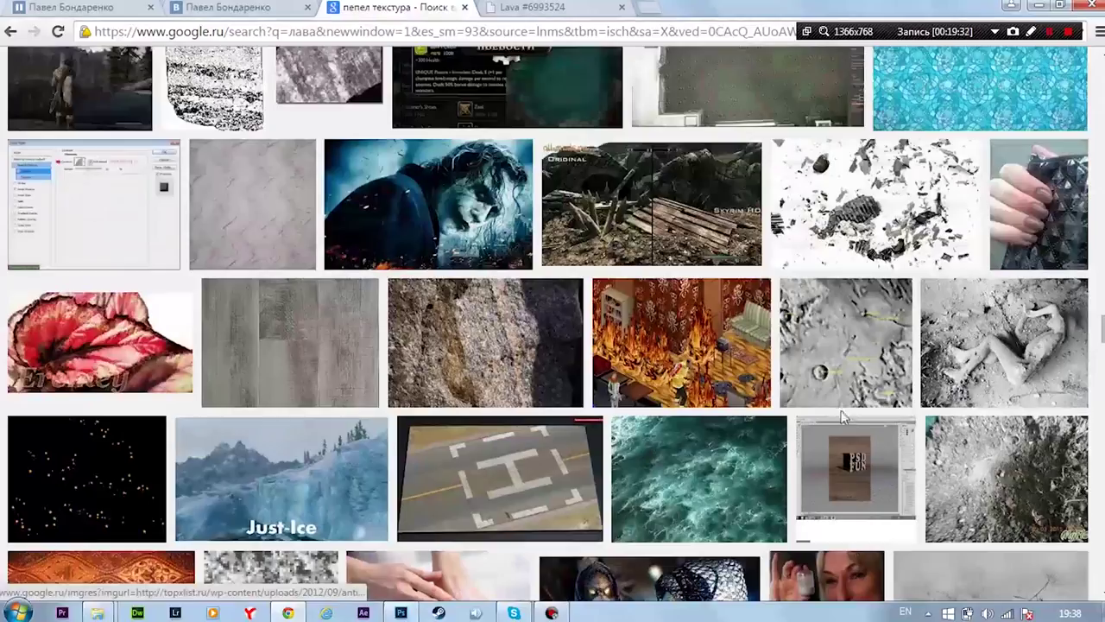
{"action": "scroll", "coordinate": [857, 272], "scroll_direction": "down", "scroll_amount": 2}
{"action": "scroll", "coordinate": [858, 271], "scroll_direction": "down", "scroll_amount": 6}
{"action": "scroll", "coordinate": [837, 323], "scroll_direction": "down", "scroll_amount": 1}
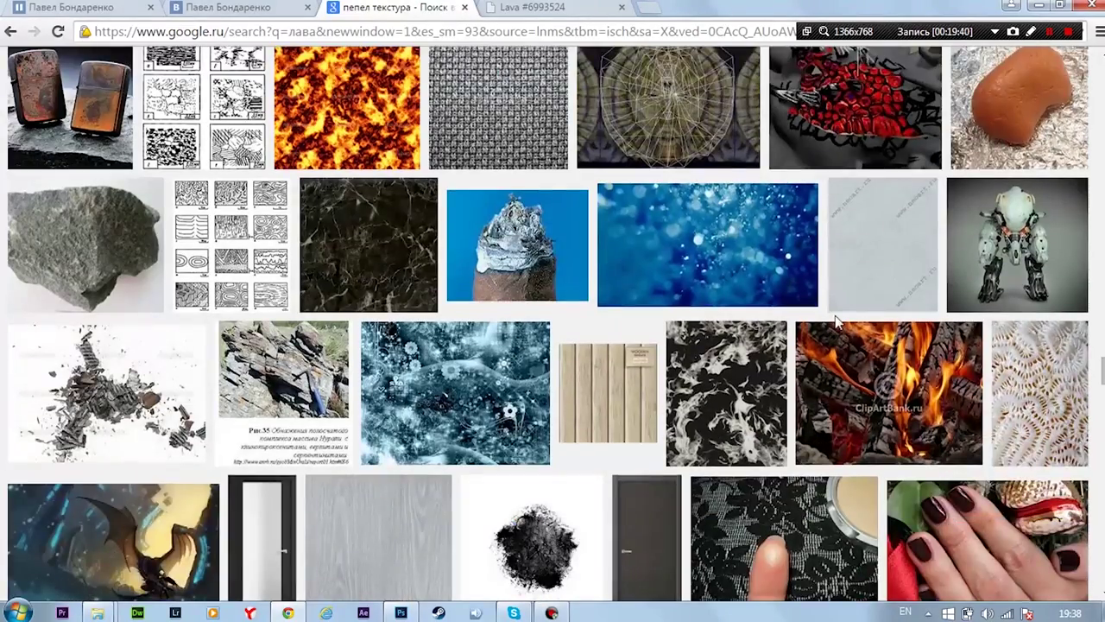
Preview similar ash images, open the ashes-of-paper image full size, and return to the results
{"action": "left_click", "coordinate": [185, 357]}
{"action": "left_click", "coordinate": [835, 395]}
{"action": "left_click", "coordinate": [834, 395]}
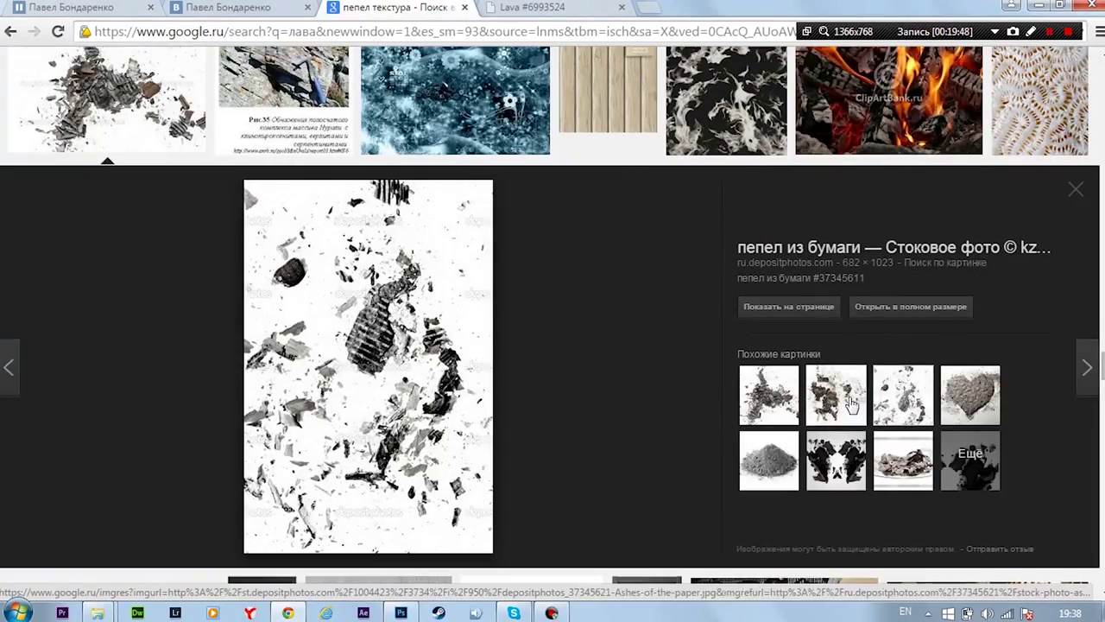
{"action": "left_click", "coordinate": [903, 306]}
{"action": "left_click", "coordinate": [350, 7]}
{"action": "scroll", "coordinate": [553, 345], "scroll_direction": "down", "scroll_amount": 5}
{"action": "scroll", "coordinate": [553, 345], "scroll_direction": "down", "scroll_amount": 5}
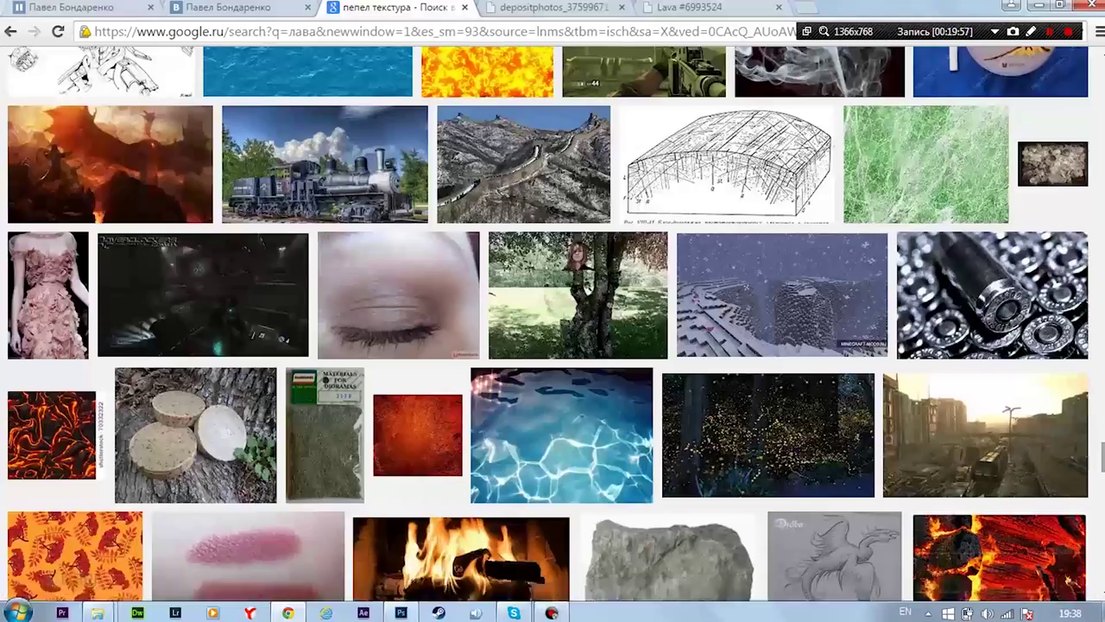
{"action": "key", "text": "Home"}
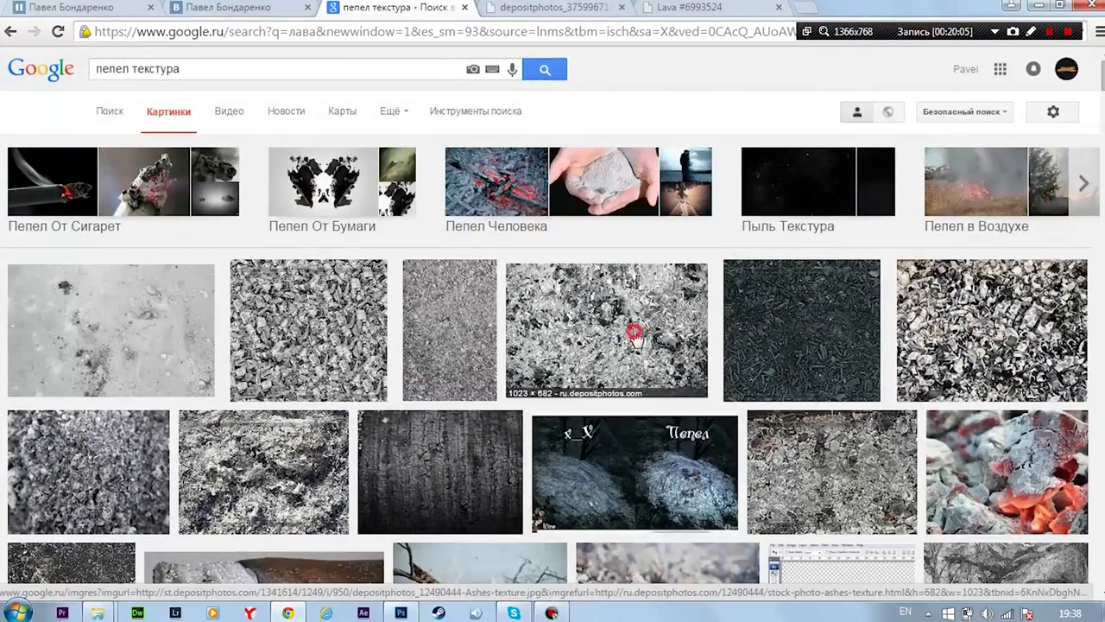
Preview firepit ash textures, then paste the copied ash photo into Photoshop as a new layer
{"action": "left_click", "coordinate": [592, 329]}
{"action": "left_click", "coordinate": [827, 408]}
{"action": "left_click", "coordinate": [836, 464]}
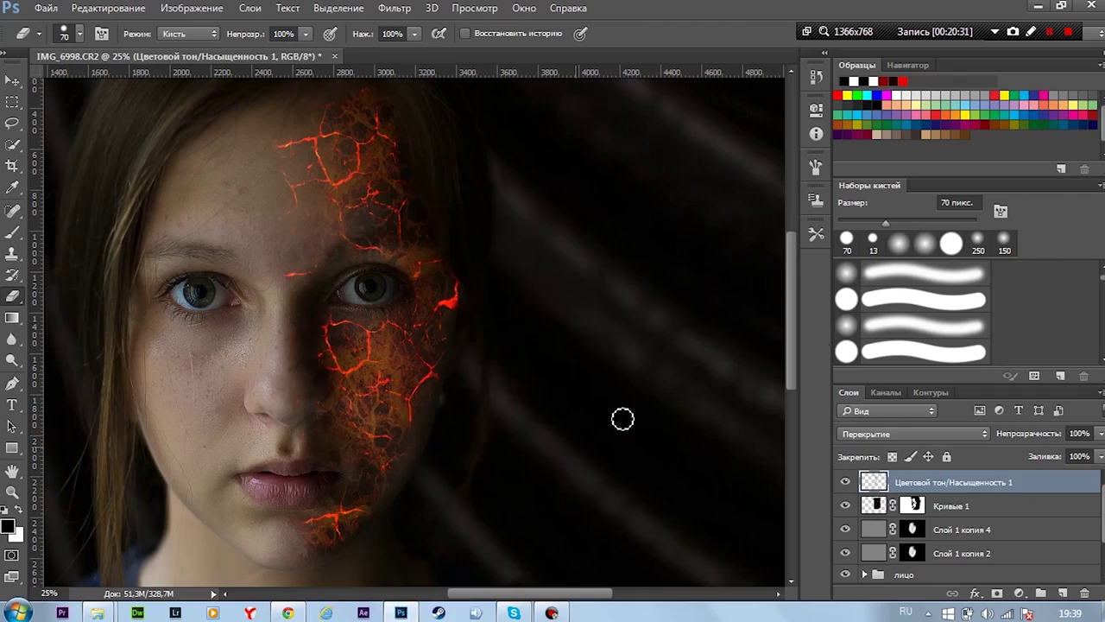
{"action": "key", "text": "ctrl+v"}
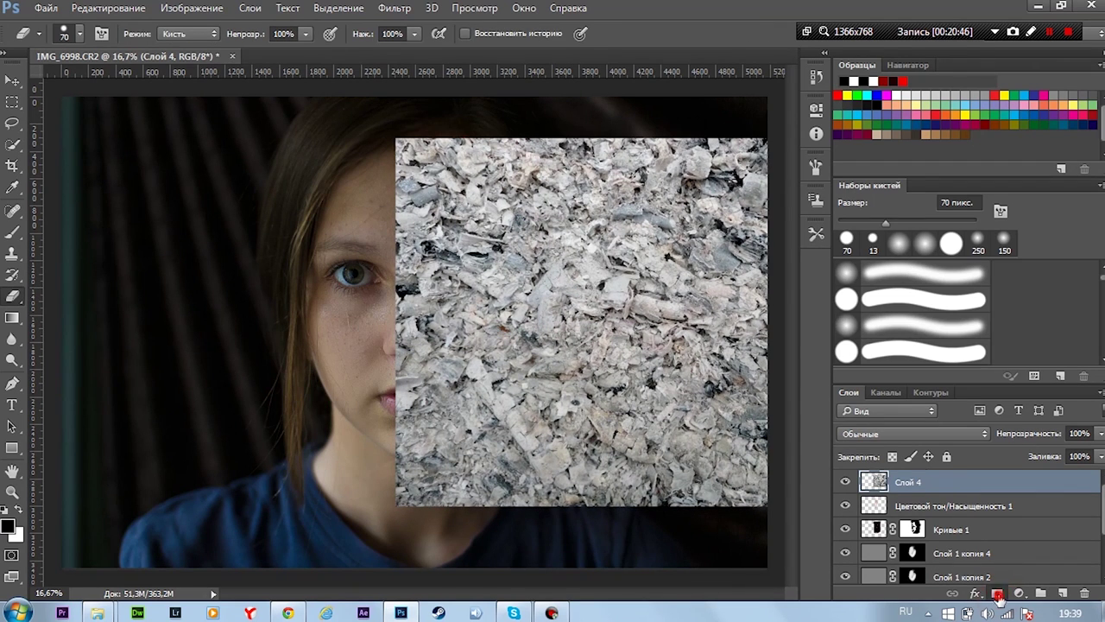
Hide the ash layer behind a black mask and brush the ash back onto the forehead and cheek
{"action": "left_click", "coordinate": [997, 594]}
{"action": "key", "text": "b"}
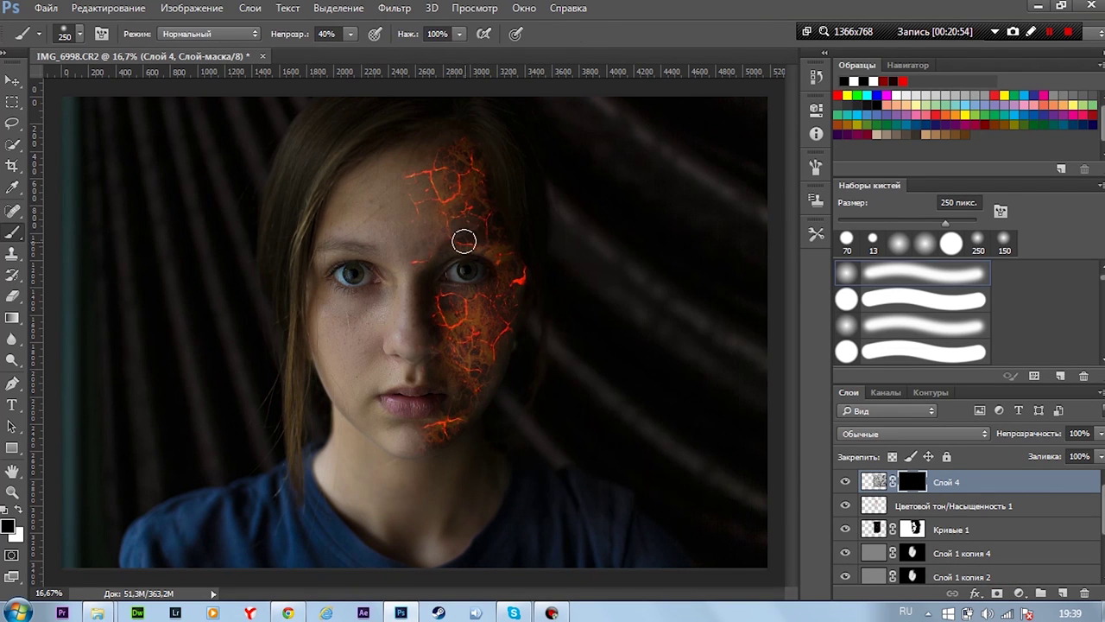
{"action": "mouse_move", "coordinate": [454, 185]}
{"action": "left_mouse_down"}
{"action": "mouse_move", "coordinate": [418, 242]}
{"action": "mouse_move", "coordinate": [459, 185]}
{"action": "mouse_move", "coordinate": [407, 290]}
{"action": "mouse_move", "coordinate": [436, 342]}
{"action": "left_mouse_up"}
{"action": "scroll", "coordinate": [459, 185], "scroll_direction": "up", "scroll_amount": 3}
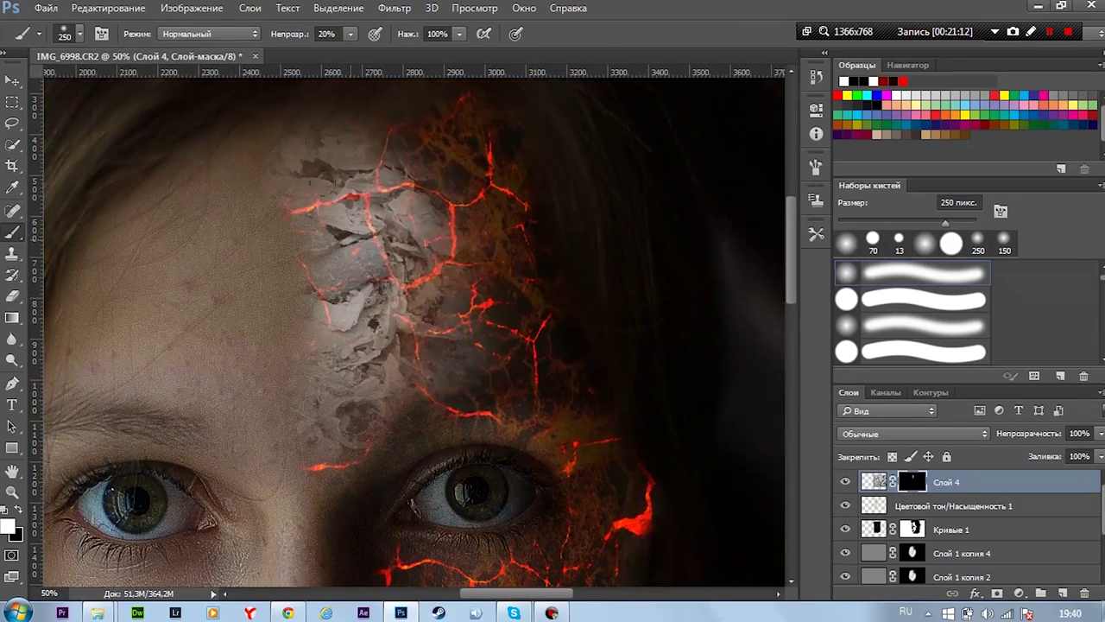
{"action": "mouse_move", "coordinate": [345, 156]}
{"action": "left_mouse_down"}
{"action": "mouse_move", "coordinate": [406, 208]}
{"action": "mouse_move", "coordinate": [518, 345]}
{"action": "left_mouse_up"}
{"action": "left_click_drag", "start_coordinate": [518, 259], "coordinate": [414, 173]}
{"action": "left_click_drag", "start_coordinate": [483, 466], "coordinate": [483, 216]}
{"action": "mouse_move", "coordinate": [431, 336]}
{"action": "left_mouse_down"}
{"action": "mouse_move", "coordinate": [535, 484]}
{"action": "mouse_move", "coordinate": [484, 553]}
{"action": "left_mouse_up"}
{"action": "mouse_move", "coordinate": [425, 498]}
{"action": "left_mouse_down"}
{"action": "mouse_move", "coordinate": [466, 335]}
{"action": "mouse_move", "coordinate": [414, 535]}
{"action": "mouse_move", "coordinate": [553, 276]}
{"action": "left_mouse_up"}
Set the ash layer's blend mode to Мягкий свет (Soft Light)
{"action": "left_click", "coordinate": [911, 433]}
{"action": "left_click", "coordinate": [872, 272]}
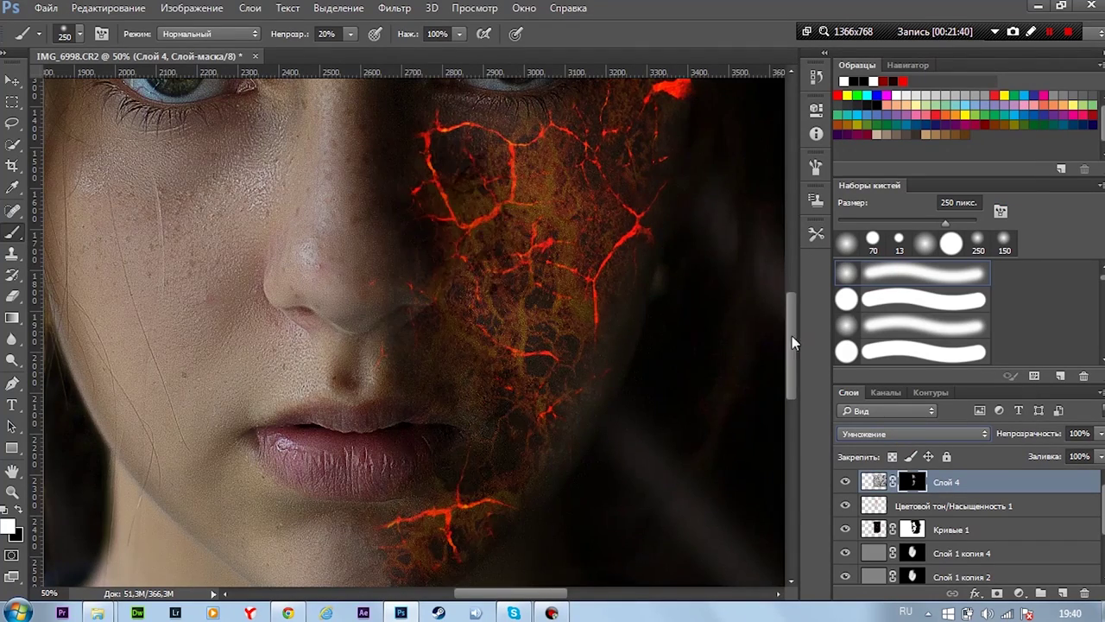
{"action": "left_click_drag", "start_coordinate": [791, 336], "coordinate": [792, 241]}
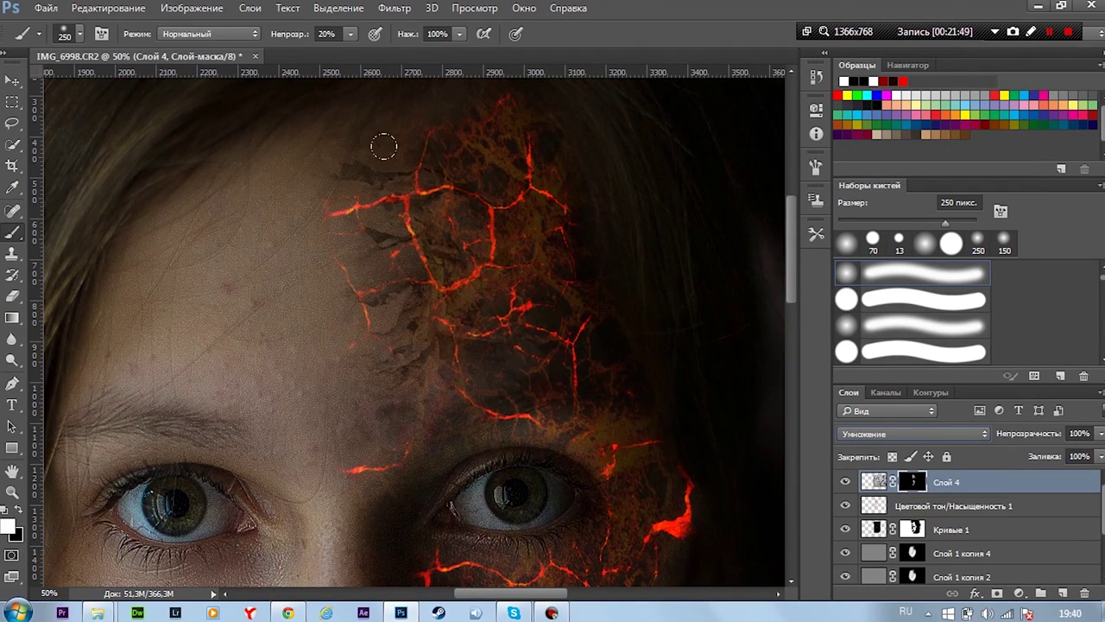
{"action": "left_click", "coordinate": [950, 506]}
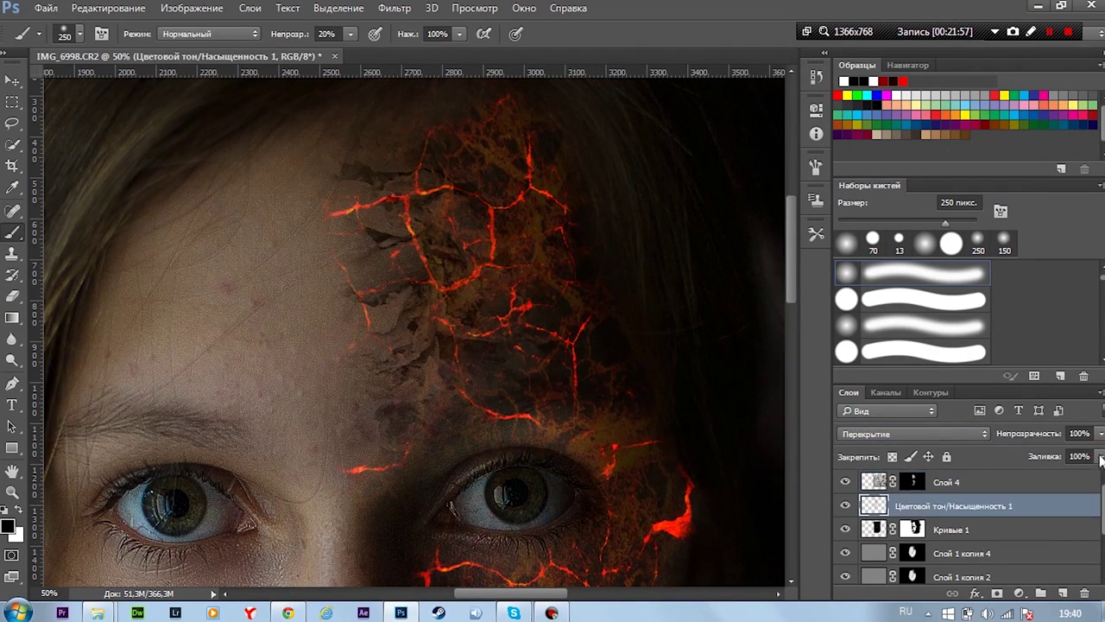
{"action": "left_click", "coordinate": [1055, 474]}
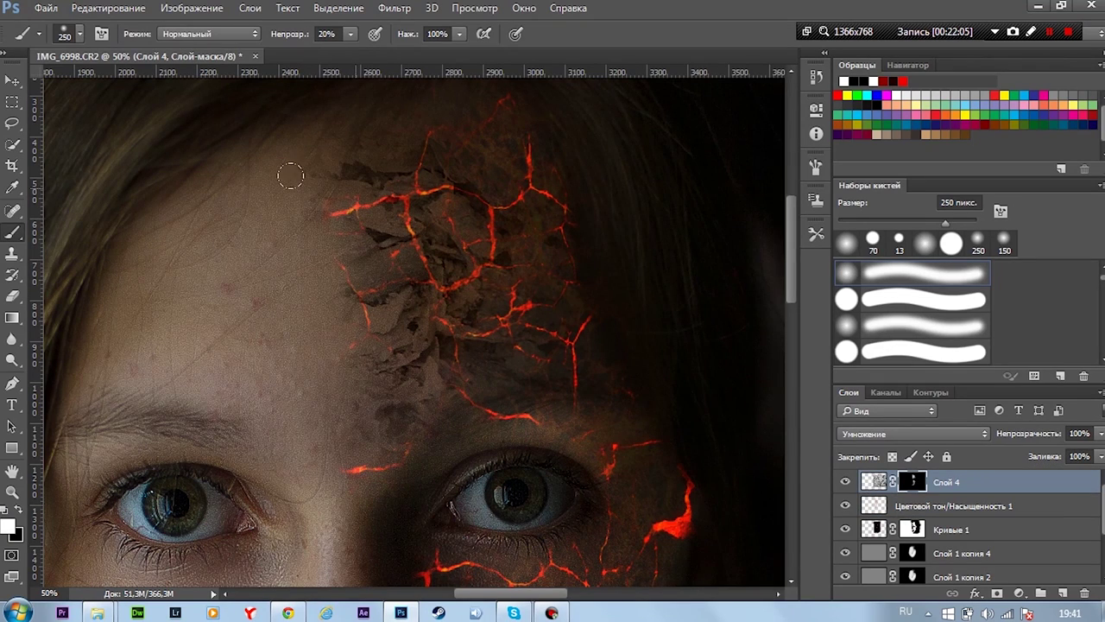
Reposition the ash texture on the forehead, then return to editing its mask
{"action": "left_click_drag", "start_coordinate": [325, 223], "coordinate": [339, 292]}
{"action": "left_click", "coordinate": [874, 482]}
{"action": "left_click_drag", "start_coordinate": [568, 365], "coordinate": [596, 386]}
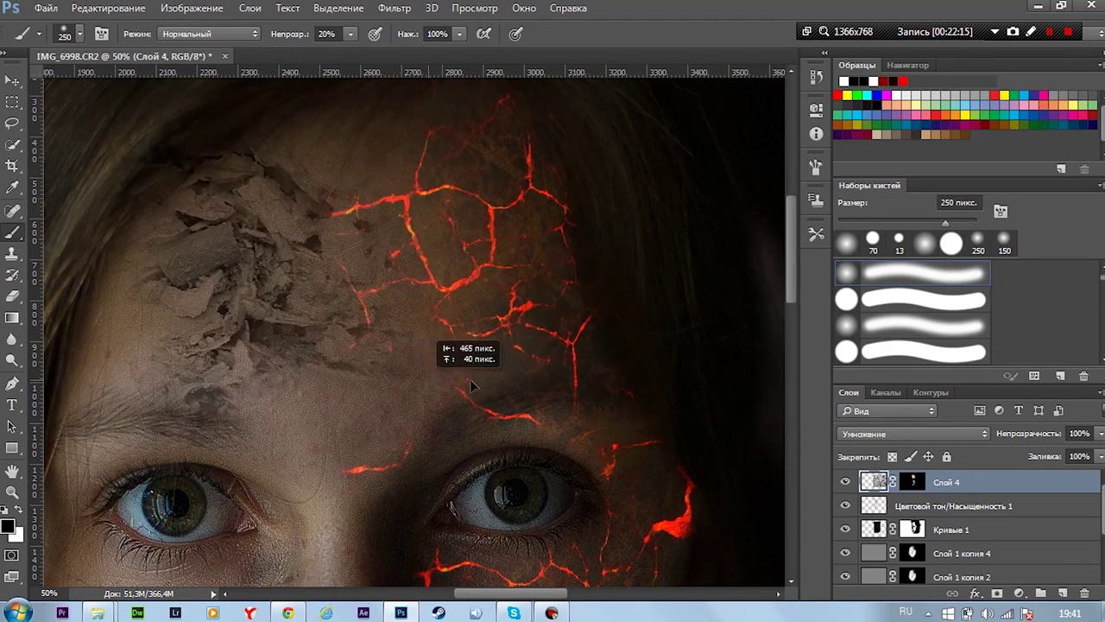
{"action": "left_click", "coordinate": [913, 482]}
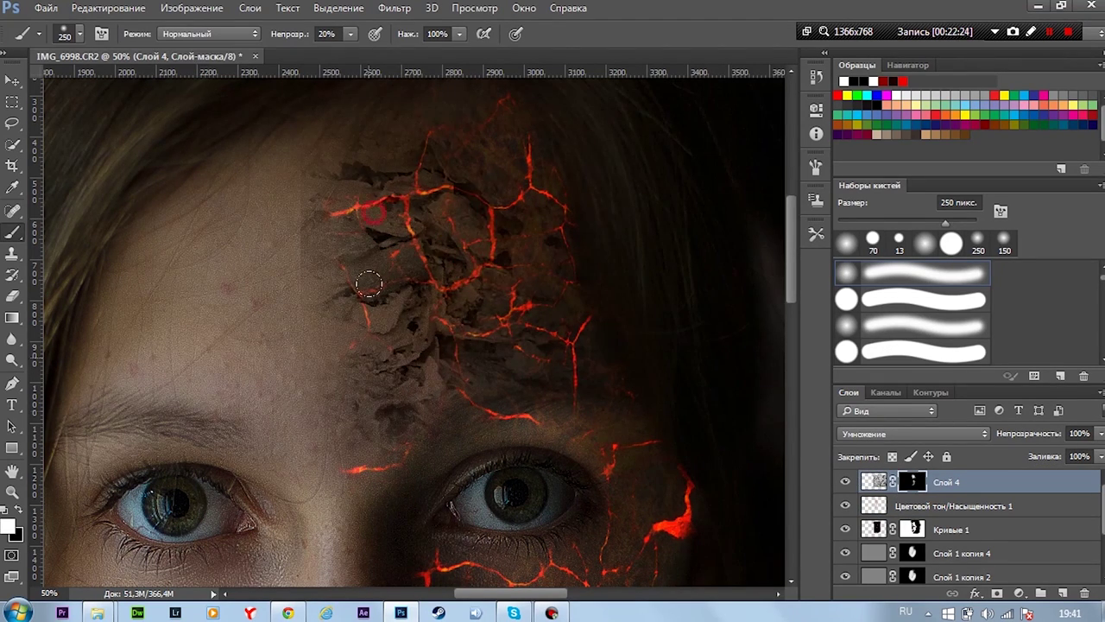
Reveal the cracked ash texture over the chin on the mask
{"action": "scroll", "coordinate": [389, 311], "scroll_direction": "down", "scroll_amount": 5}
{"action": "scroll", "coordinate": [531, 407], "scroll_direction": "down", "scroll_amount": 4}
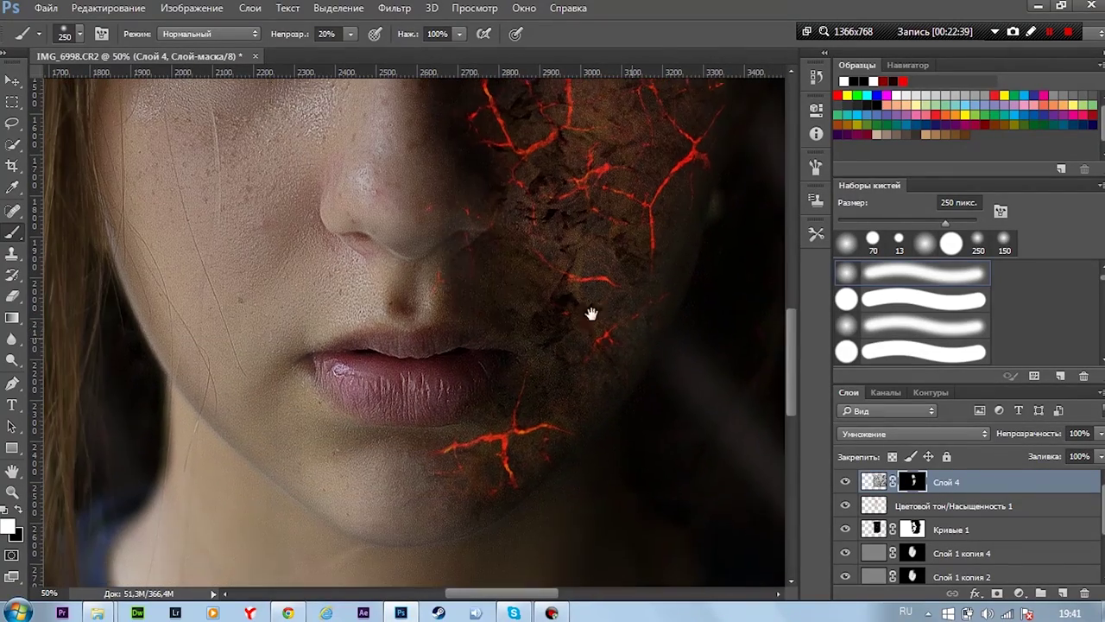
{"action": "left_click_drag", "start_coordinate": [354, 302], "coordinate": [406, 273]}
{"action": "left_click_drag", "start_coordinate": [438, 516], "coordinate": [448, 466]}
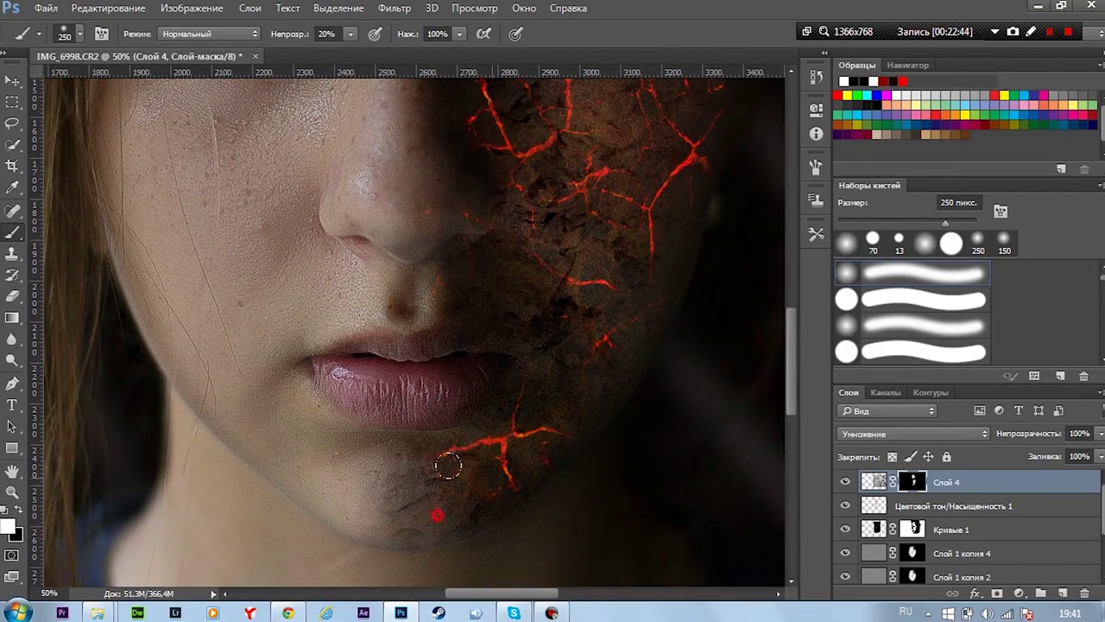
With a smaller brush at 30% opacity, soften the crack glow at the forehead edge
{"action": "scroll", "coordinate": [592, 252], "scroll_direction": "up", "scroll_amount": 6}
{"action": "scroll", "coordinate": [568, 222], "scroll_direction": "right", "scroll_amount": 2}
{"action": "key", "text": "0"}
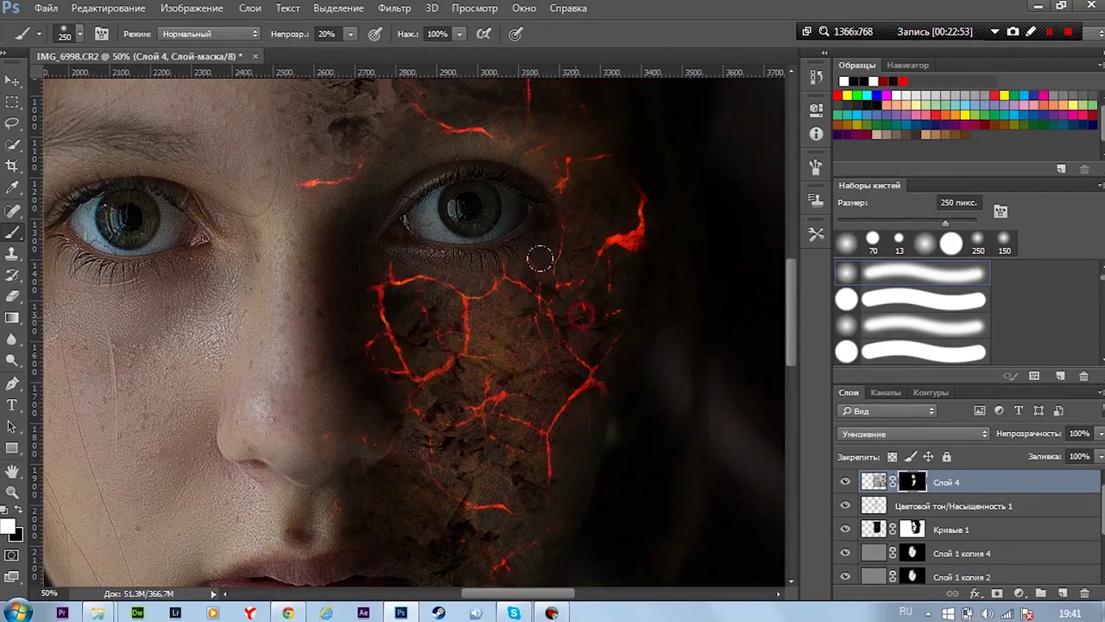
{"action": "scroll", "coordinate": [538, 256], "scroll_direction": "up", "scroll_amount": 3}
{"action": "scroll", "coordinate": [631, 251], "scroll_direction": "up", "scroll_amount": 2}
{"action": "scroll", "coordinate": [518, 336], "scroll_direction": "down", "scroll_amount": 4}
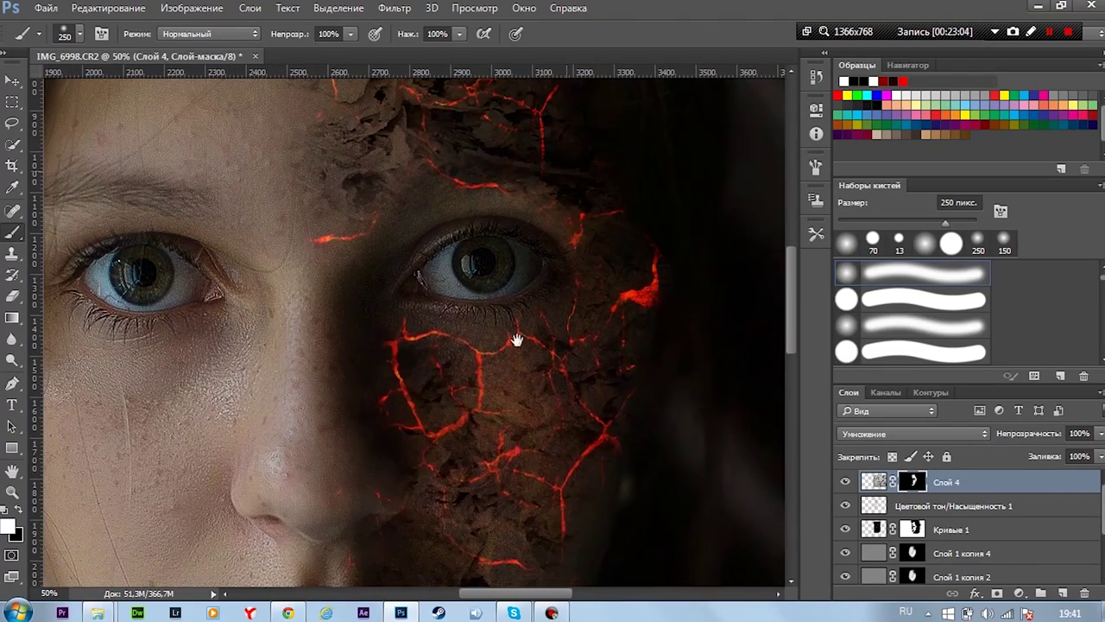
{"action": "scroll", "coordinate": [595, 414], "scroll_direction": "down", "scroll_amount": 3}
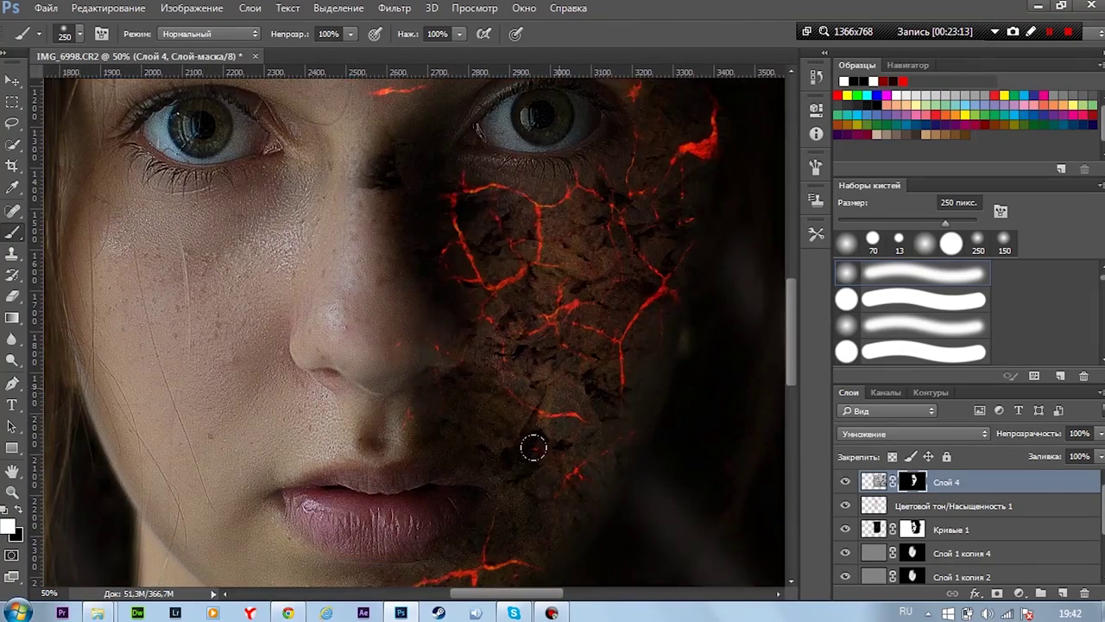
{"action": "scroll", "coordinate": [531, 444], "scroll_direction": "down", "scroll_amount": 3}
{"action": "scroll", "coordinate": [530, 444], "scroll_direction": "left", "scroll_amount": 2}
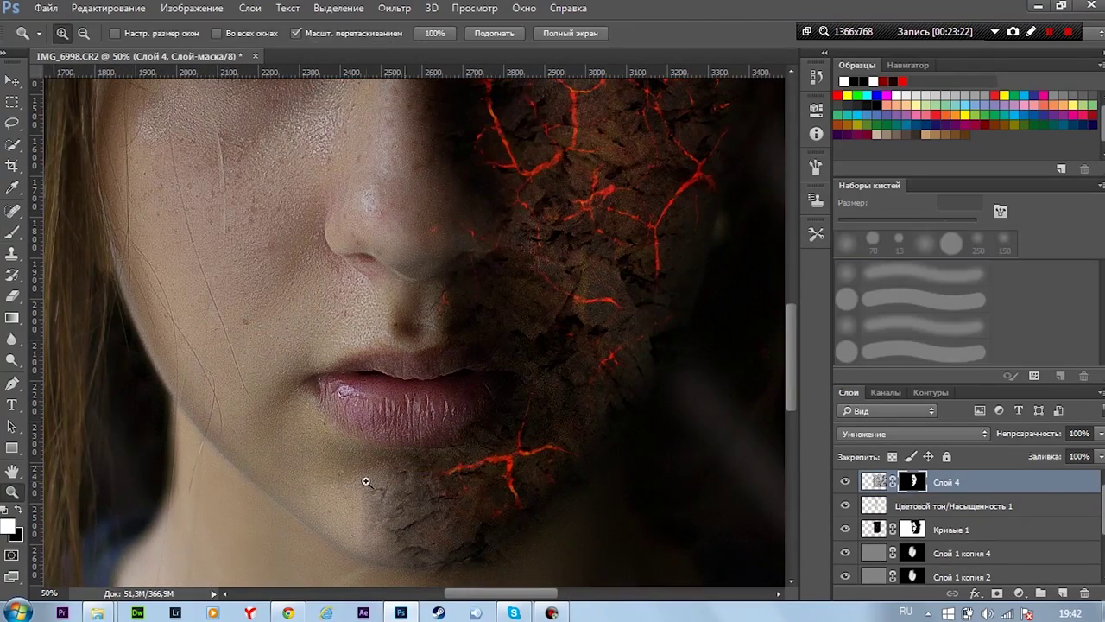
{"action": "scroll", "coordinate": [346, 536], "scroll_direction": "up", "scroll_amount": 3}
{"action": "scroll", "coordinate": [230, 175], "scroll_direction": "up", "scroll_amount": 5}
{"action": "scroll", "coordinate": [230, 176], "scroll_direction": "right", "scroll_amount": 1}
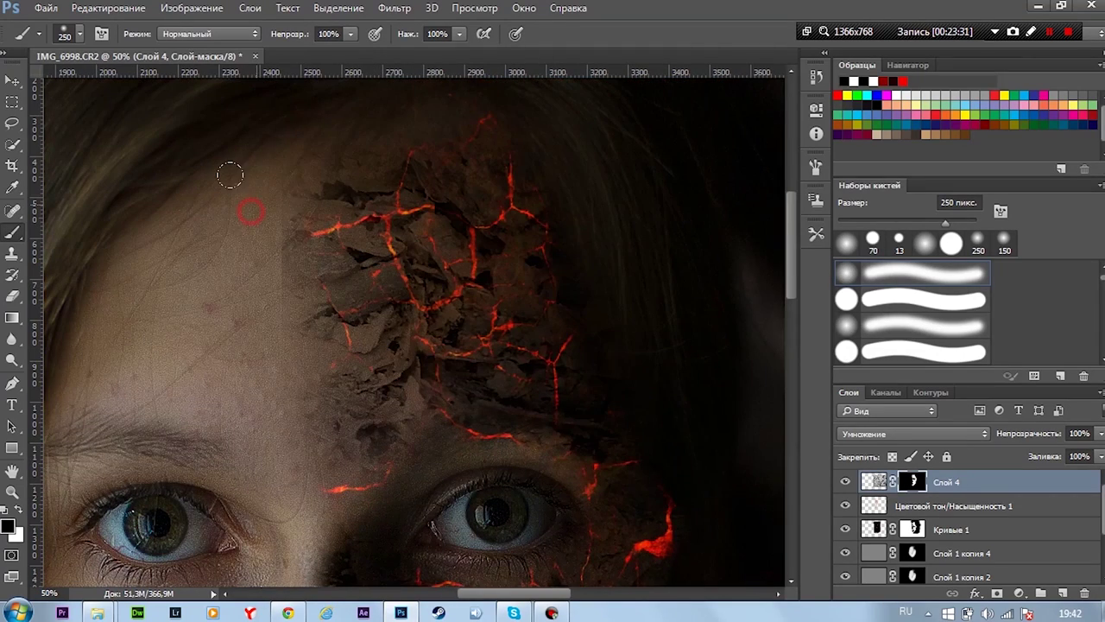
{"action": "scroll", "coordinate": [354, 162], "scroll_direction": "down", "scroll_amount": 2}
{"action": "scroll", "coordinate": [354, 164], "scroll_direction": "down", "scroll_amount": 2}
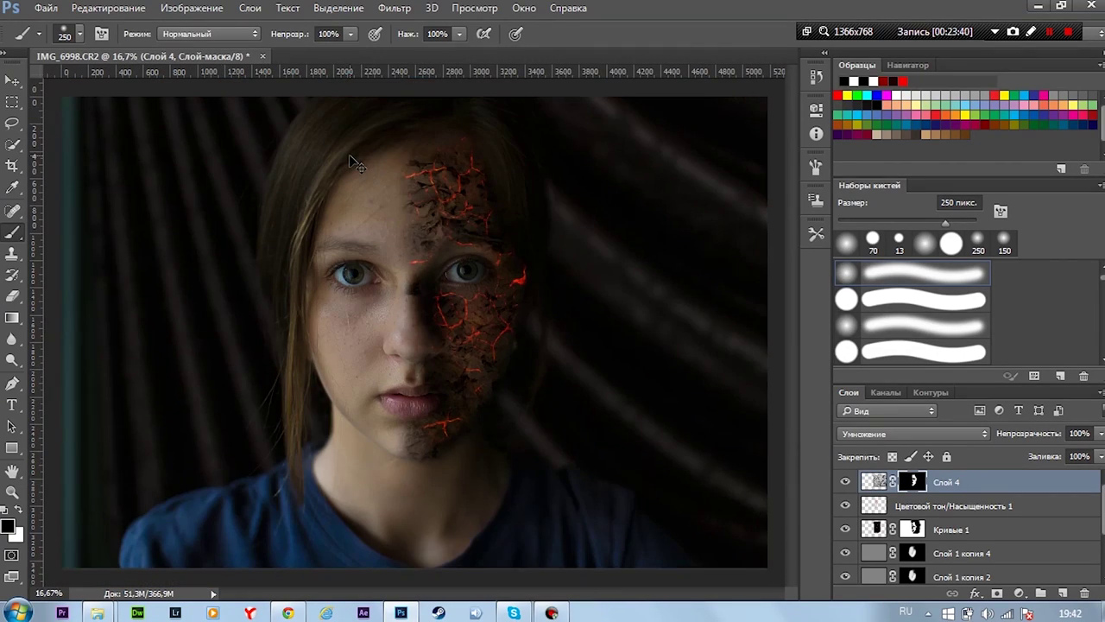
{"action": "key", "text": "3"}
{"action": "scroll", "coordinate": [545, 314], "scroll_direction": "up", "scroll_amount": 1}
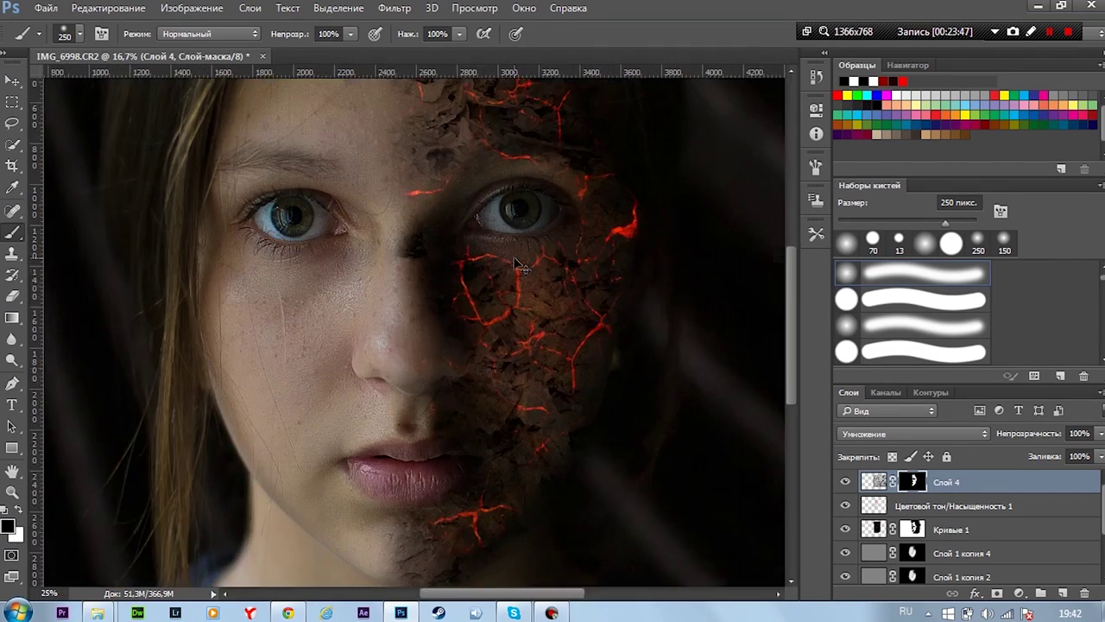
{"action": "scroll", "coordinate": [303, 299], "scroll_direction": "up", "scroll_amount": 1}
{"action": "scroll", "coordinate": [317, 318], "scroll_direction": "up", "scroll_amount": 1}
{"action": "scroll", "coordinate": [500, 334], "scroll_direction": "up", "scroll_amount": 1}
{"action": "left_click_drag", "start_coordinate": [501, 334], "coordinate": [459, 407]}
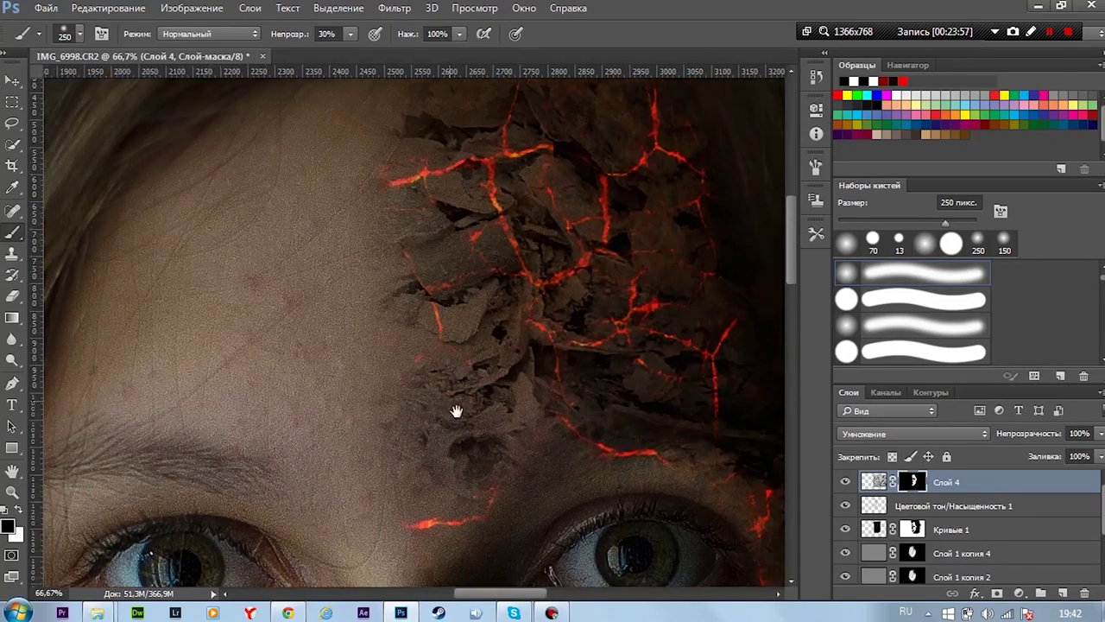
{"action": "key", "text": "bracketleft"}
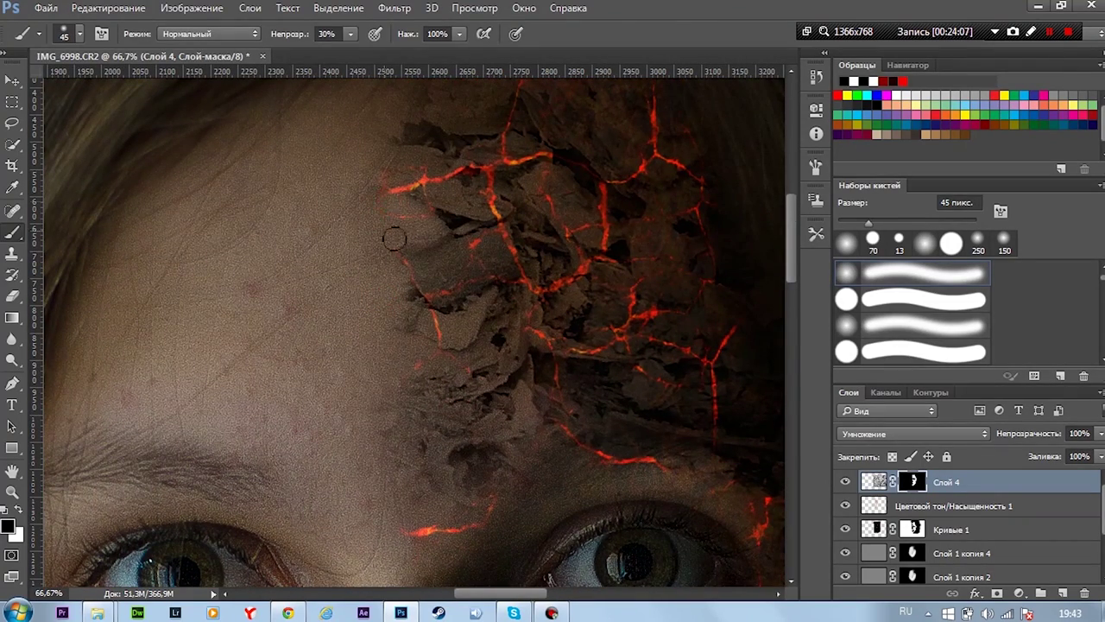
{"action": "left_click_drag", "start_coordinate": [362, 140], "coordinate": [306, 278]}
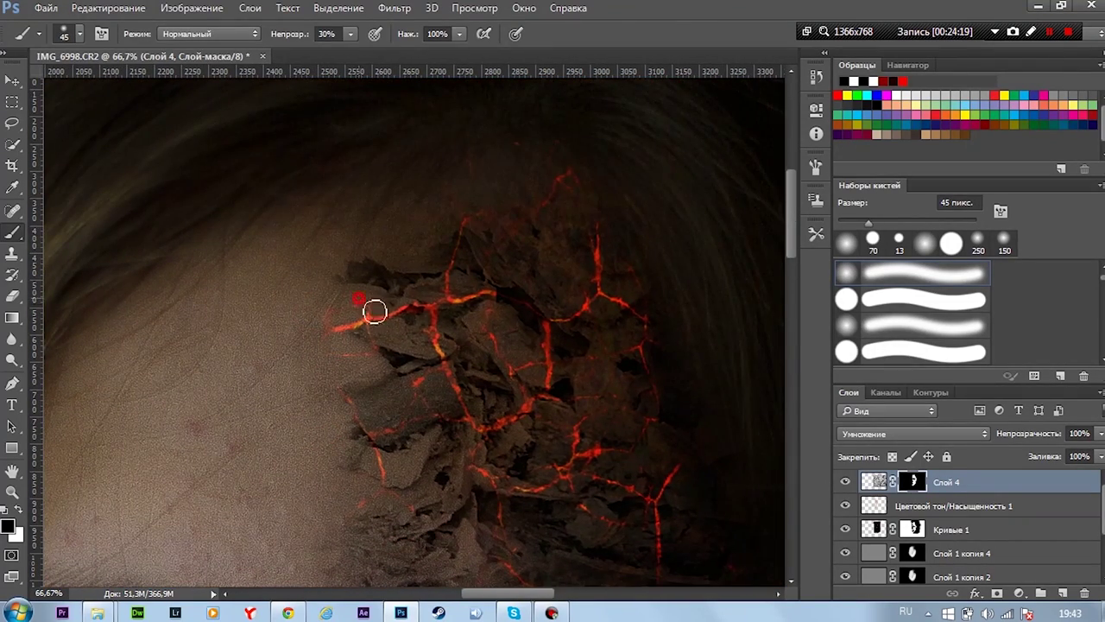
{"action": "left_click_drag", "start_coordinate": [373, 418], "coordinate": [445, 258]}
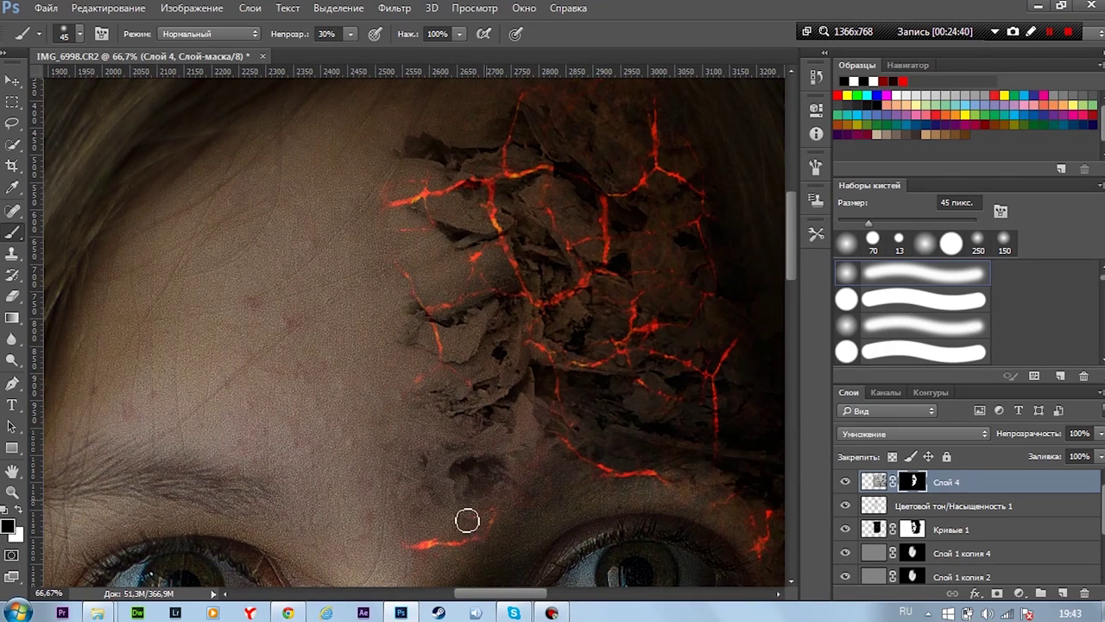
Dim the crack glow above the right eye and along the lower eyelid
{"action": "scroll", "coordinate": [509, 354], "scroll_direction": "down", "scroll_amount": 2}
{"action": "scroll", "coordinate": [553, 210], "scroll_direction": "down", "scroll_amount": 3}
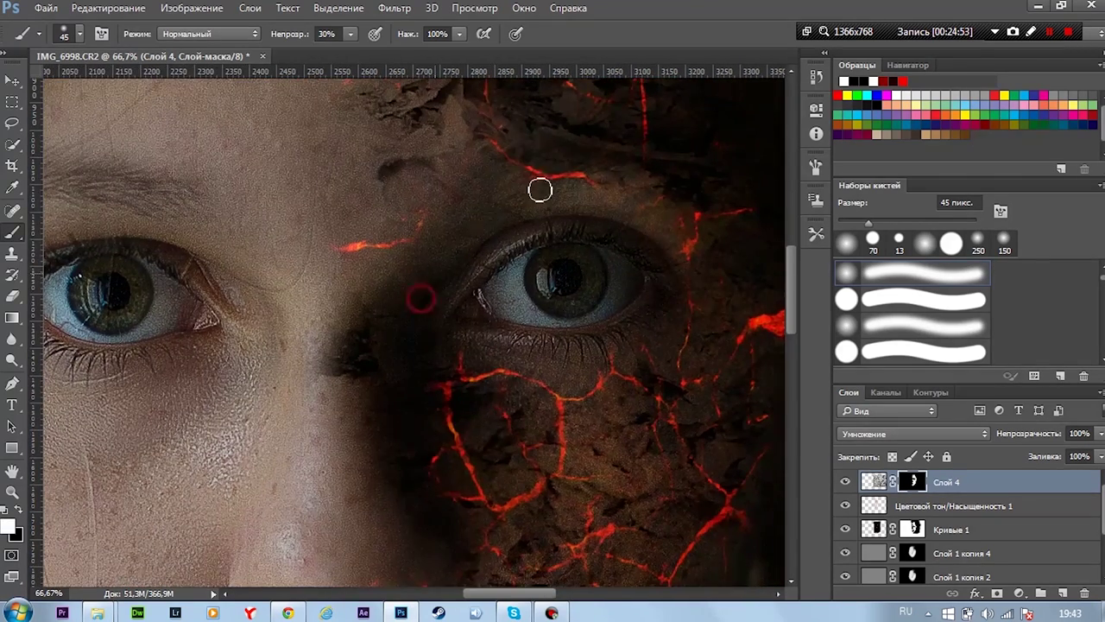
{"action": "left_click_drag", "start_coordinate": [540, 190], "coordinate": [362, 251]}
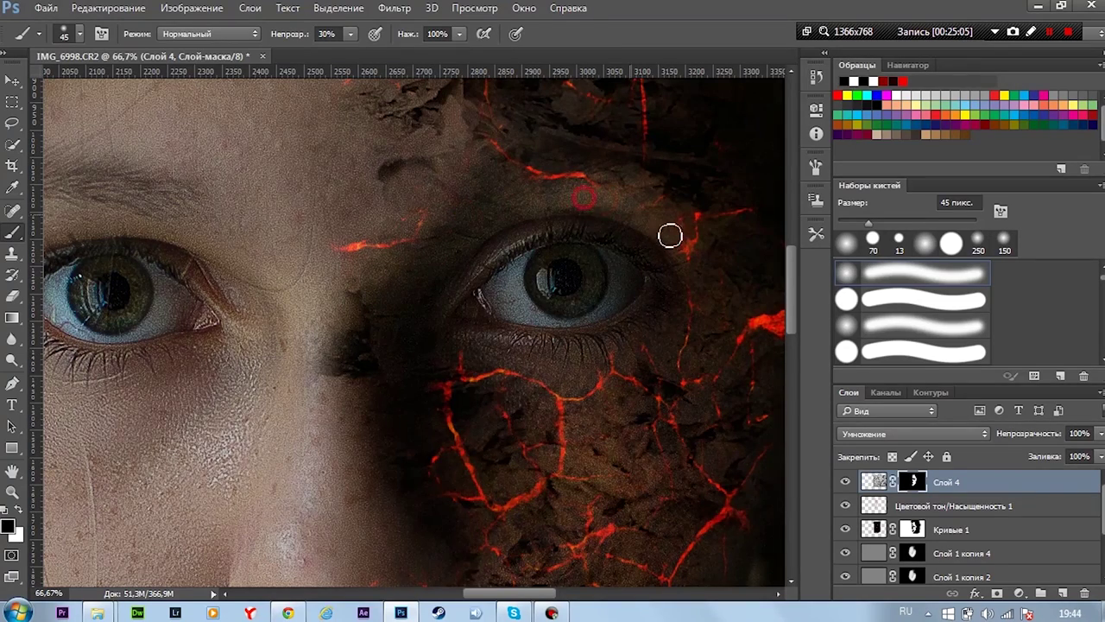
{"action": "left_click_drag", "start_coordinate": [620, 348], "coordinate": [630, 350]}
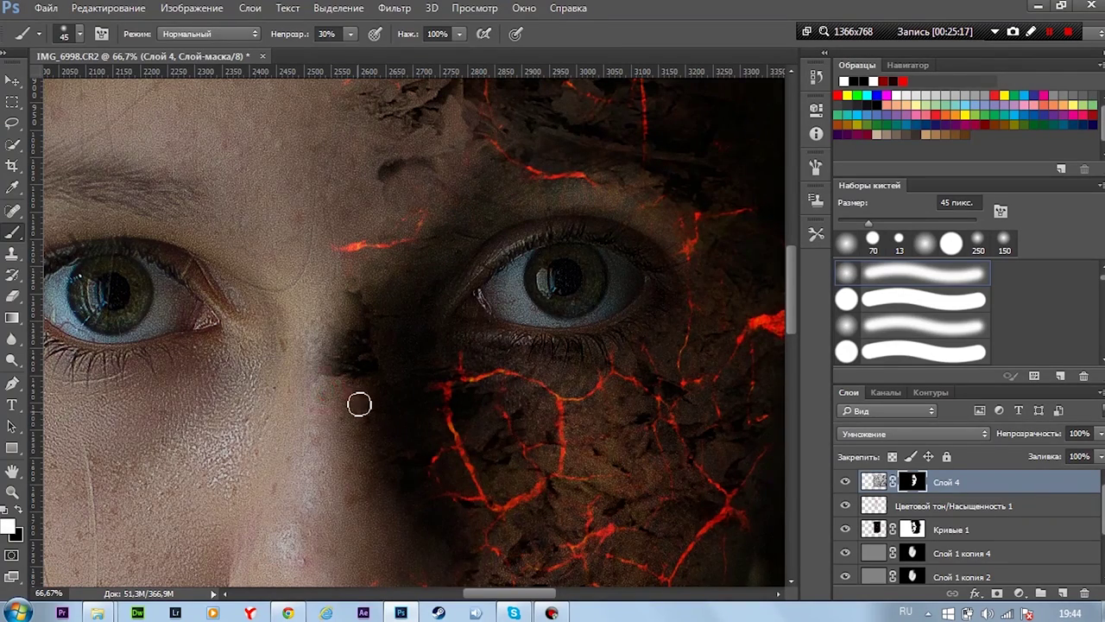
{"action": "key", "text": "x"}
{"action": "scroll", "coordinate": [350, 317], "scroll_direction": "down", "scroll_amount": 5}
{"action": "scroll", "coordinate": [484, 267], "scroll_direction": "down", "scroll_amount": 5}
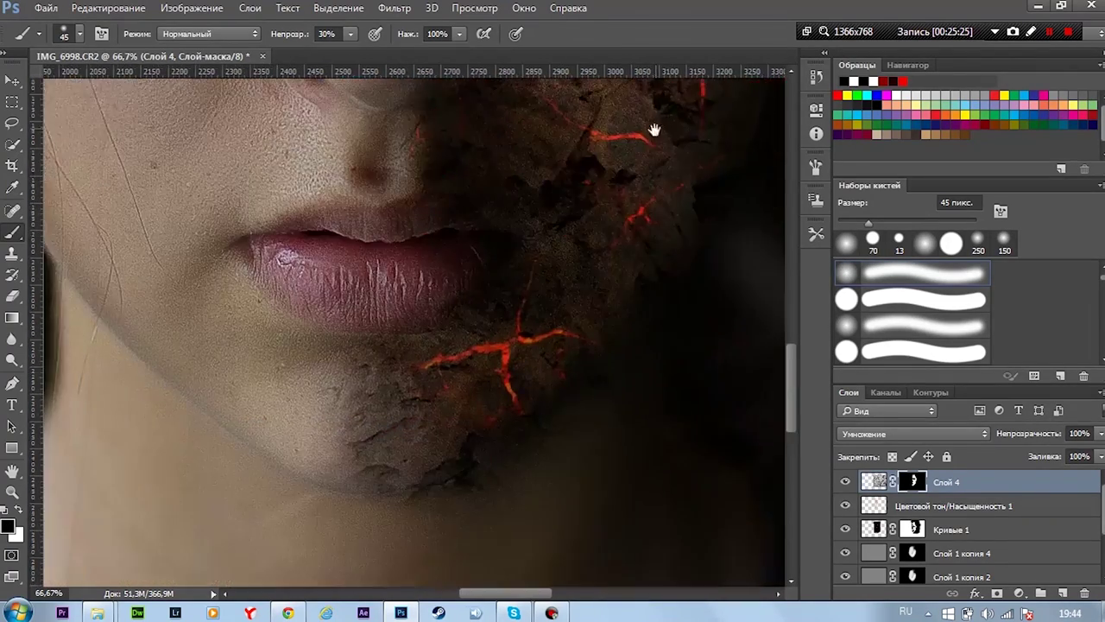
{"action": "scroll", "coordinate": [656, 124], "scroll_direction": "down", "scroll_amount": 2}
{"action": "scroll", "coordinate": [328, 375], "scroll_direction": "up", "scroll_amount": 3}
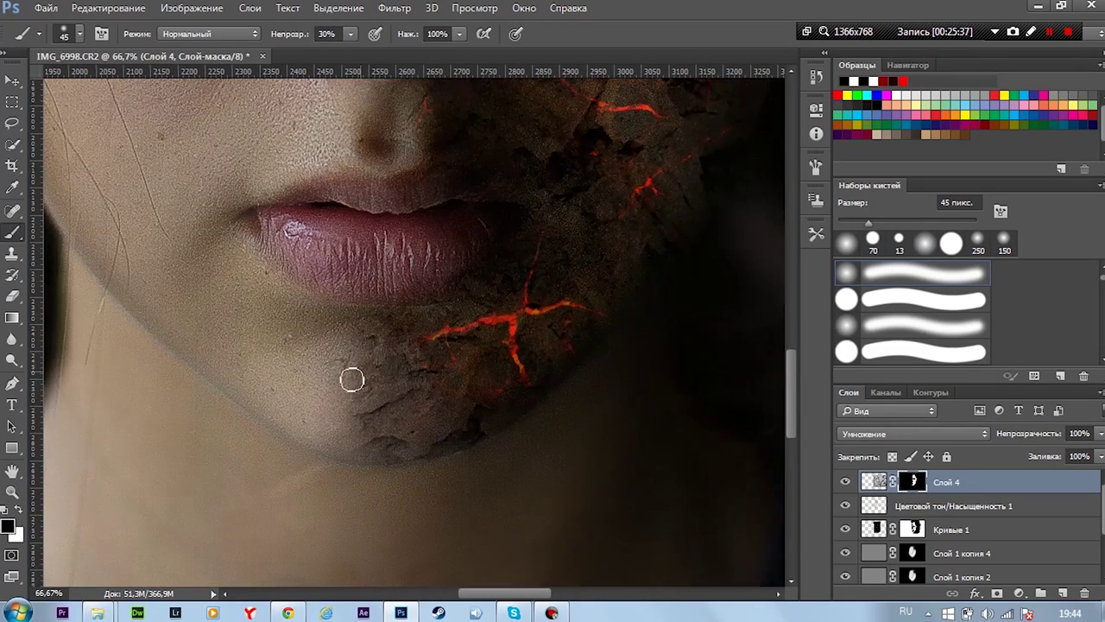
{"action": "key", "text": "ctrl+0"}
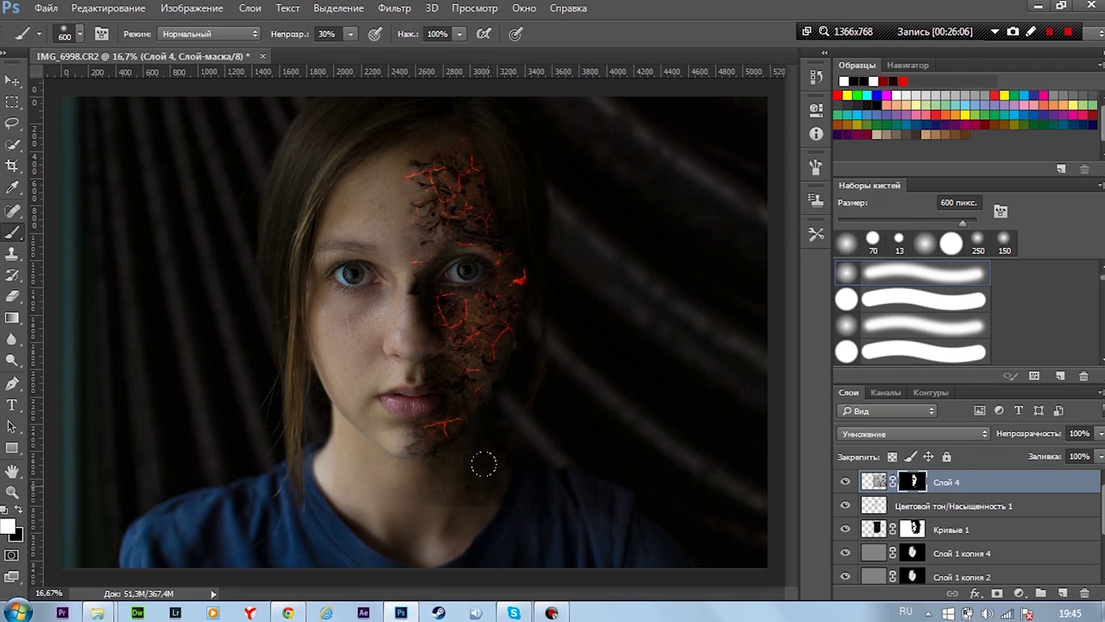
Try the Clone Stamp at 600 px on the crack layer, then return to a white mask brush
{"action": "left_click", "coordinate": [874, 482]}
{"action": "key", "text": "s"}
{"action": "right_click", "coordinate": [423, 456]}
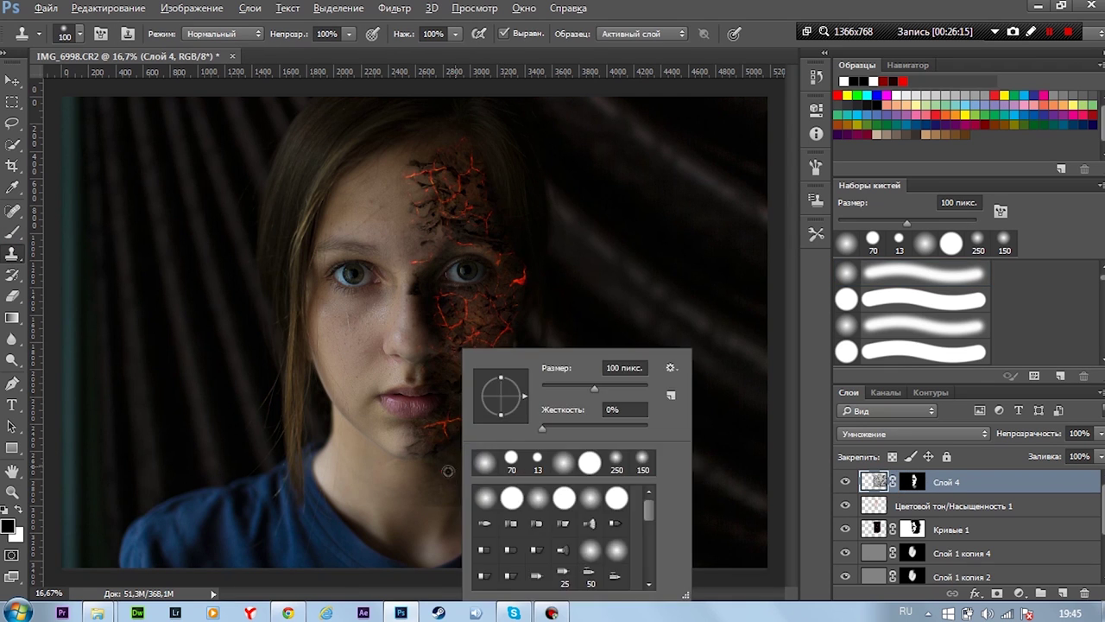
{"action": "key", "text": "Escape"}
{"action": "key", "text": "bracketright"}
{"action": "key", "text": "bracketright"}
{"action": "key", "text": "bracketright"}
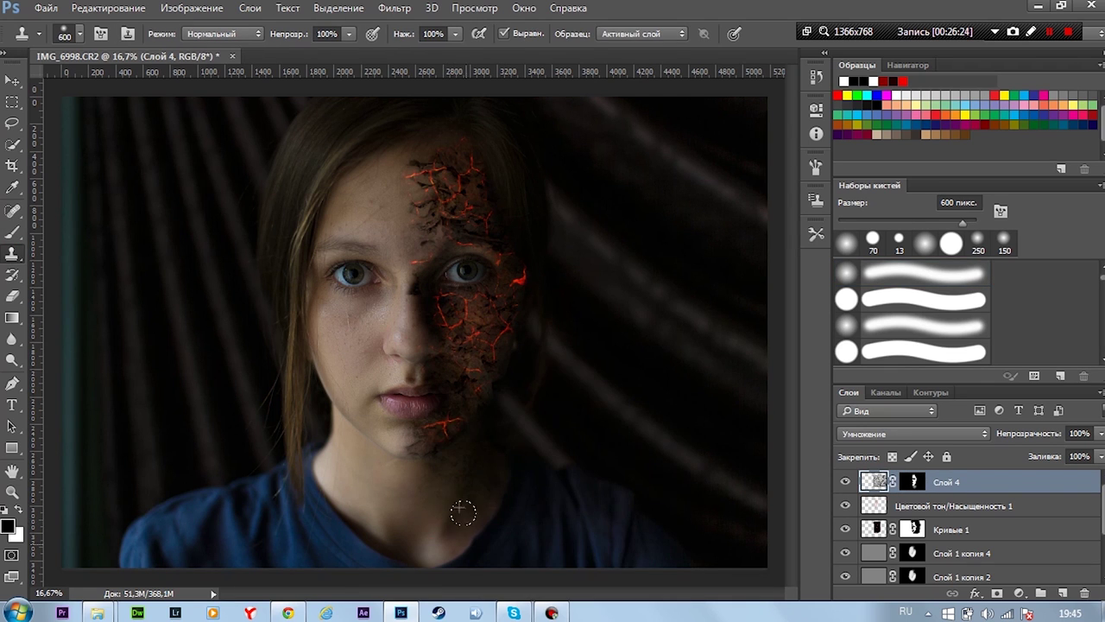
{"action": "key", "text": "ctrl+backslash"}
{"action": "key", "text": "b"}
{"action": "key", "text": "x"}
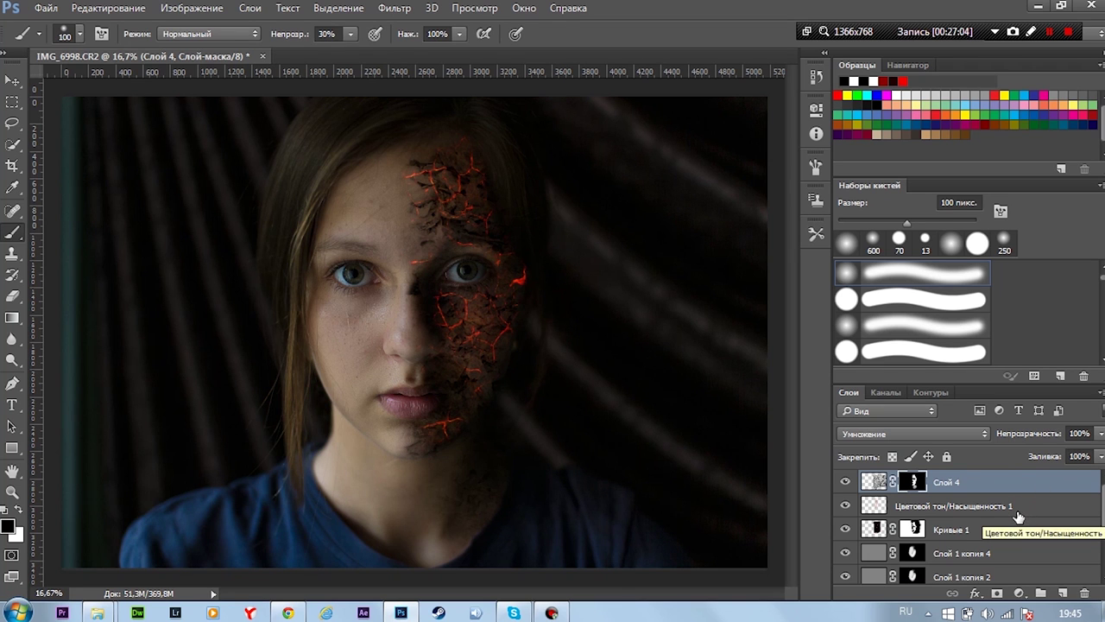
Add a new layer blended as Screen, with red as the paint colour
{"action": "left_click", "coordinate": [1063, 594]}
{"action": "scroll", "coordinate": [479, 328], "scroll_direction": "up", "scroll_amount": 2}
{"action": "scroll", "coordinate": [480, 328], "scroll_direction": "up", "scroll_amount": 1}
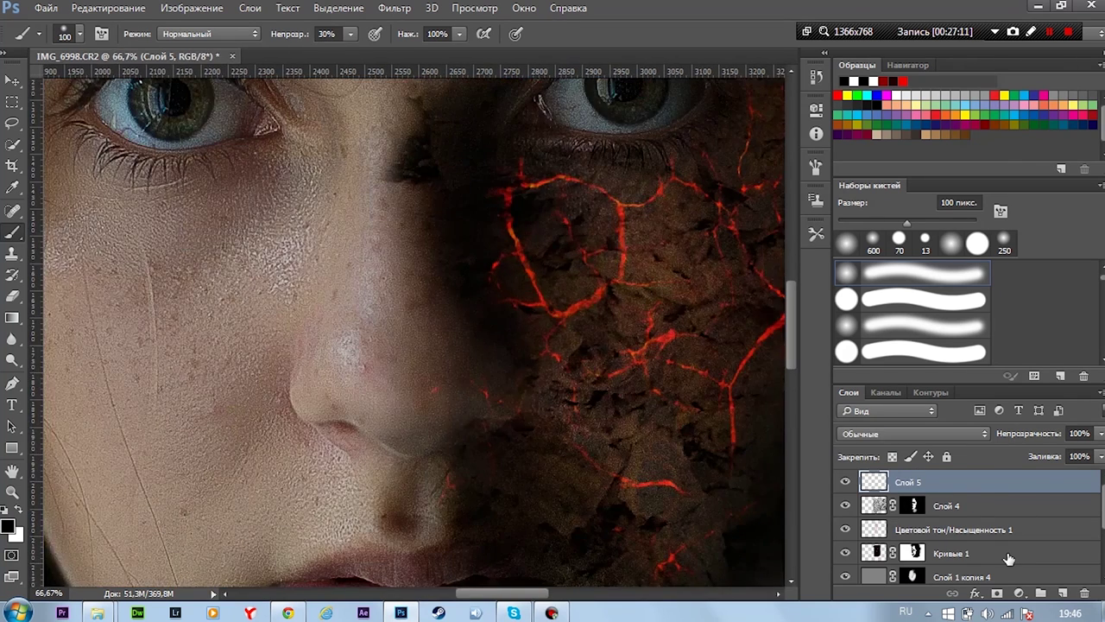
{"action": "scroll", "coordinate": [479, 328], "scroll_direction": "up", "scroll_amount": 1}
{"action": "left_click_drag", "start_coordinate": [507, 386], "coordinate": [498, 395]}
{"action": "left_click", "coordinate": [639, 140], "text": "alt"}
{"action": "left_click", "coordinate": [913, 434]}
{"action": "left_click", "coordinate": [873, 326]}
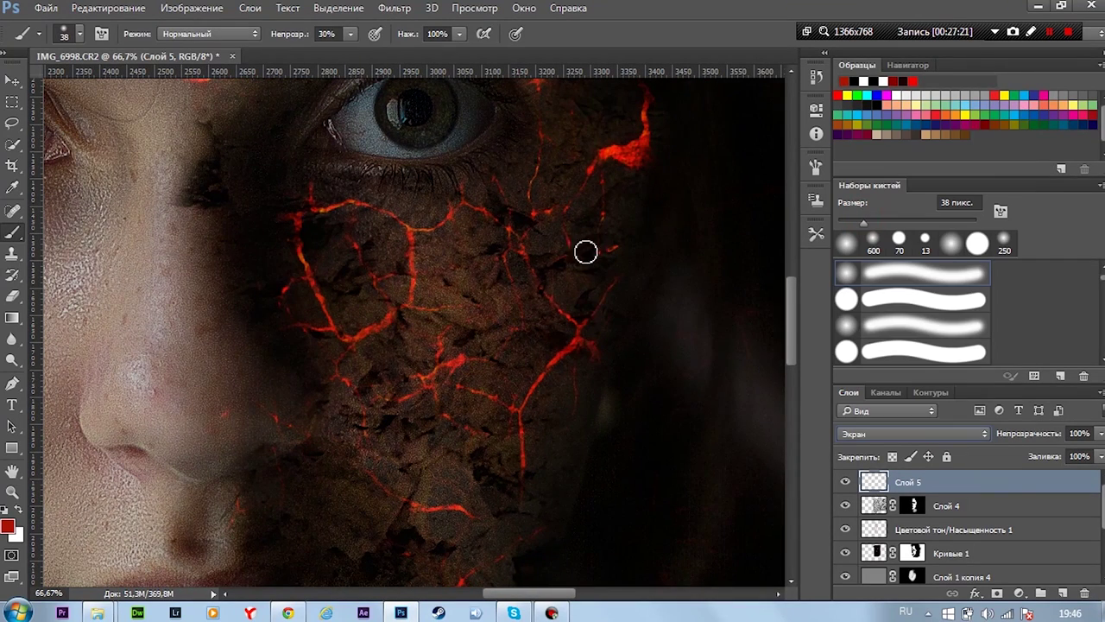
Switch to a hard round brush at full strength and paint a short red line beside a crack
{"action": "mouse_move", "coordinate": [574, 250]}
{"action": "left_mouse_down"}
{"action": "mouse_move", "coordinate": [531, 302]}
{"action": "mouse_move", "coordinate": [579, 251]}
{"action": "left_mouse_up"}
{"action": "key", "text": "ctrl+z"}
{"action": "key", "text": "0"}
{"action": "key", "text": "ctrl+z"}
{"action": "left_click", "coordinate": [79, 33]}
{"action": "double_click", "coordinate": [43, 196]}
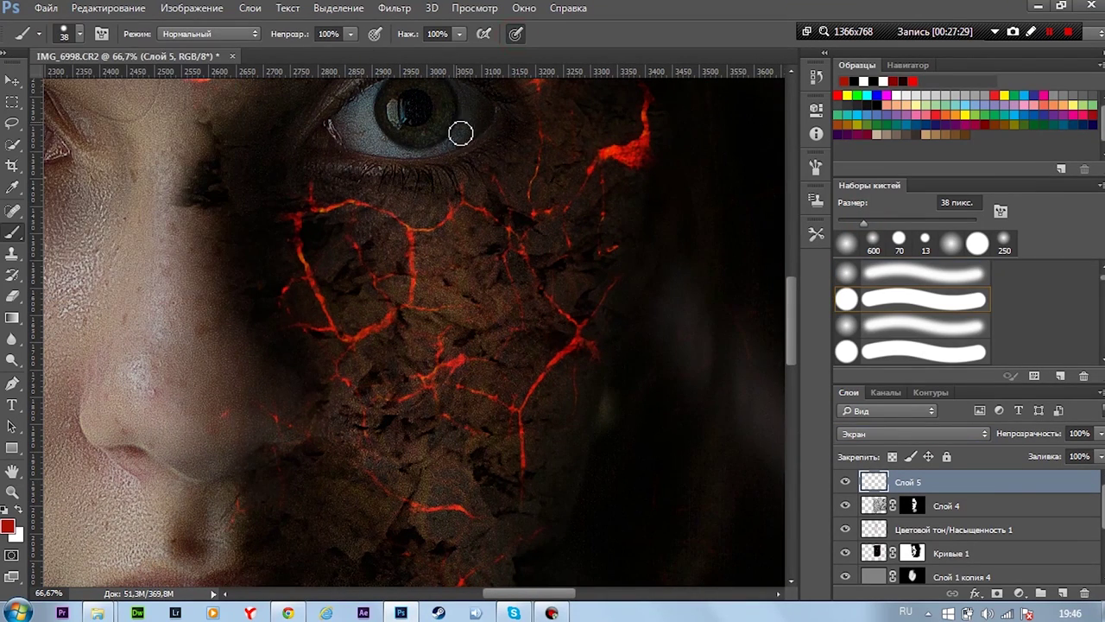
{"action": "mouse_move", "coordinate": [345, 265]}
{"action": "left_mouse_down"}
{"action": "mouse_move", "coordinate": [335, 277]}
{"action": "mouse_move", "coordinate": [348, 284]}
{"action": "left_mouse_up"}
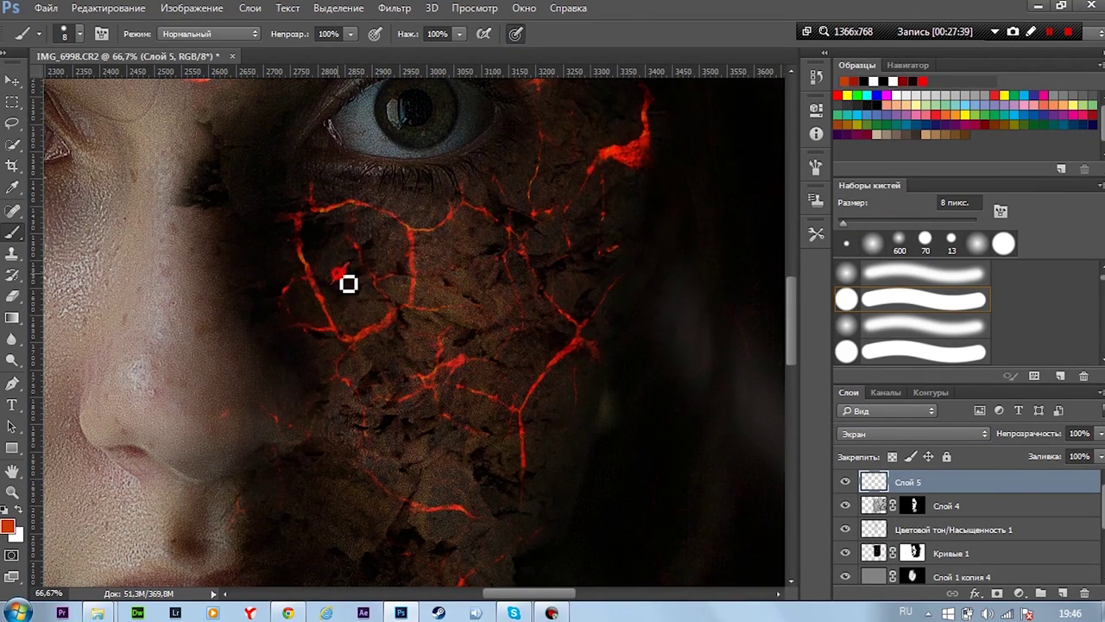
Draw thin red lines along the cracks on the cheek
{"action": "key", "text": "ctrl+minus"}
{"action": "key", "text": "ctrl+minus"}
{"action": "key", "text": "ctrl+minus"}
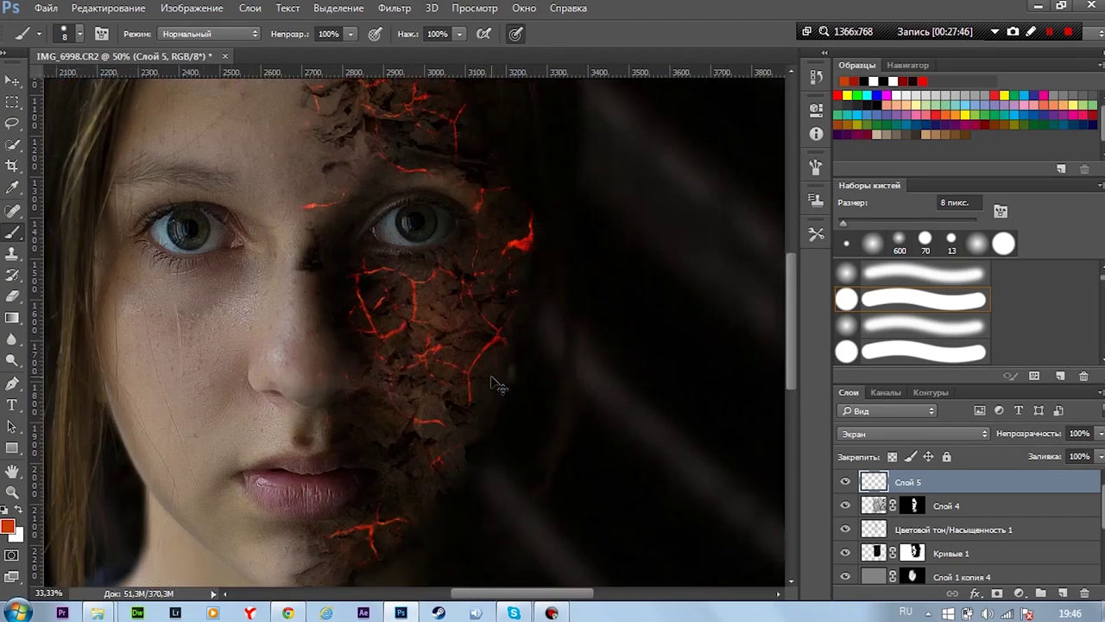
{"action": "key", "text": "ctrl+plus"}
{"action": "key", "text": "ctrl+plus"}
{"action": "key", "text": "ctrl+plus"}
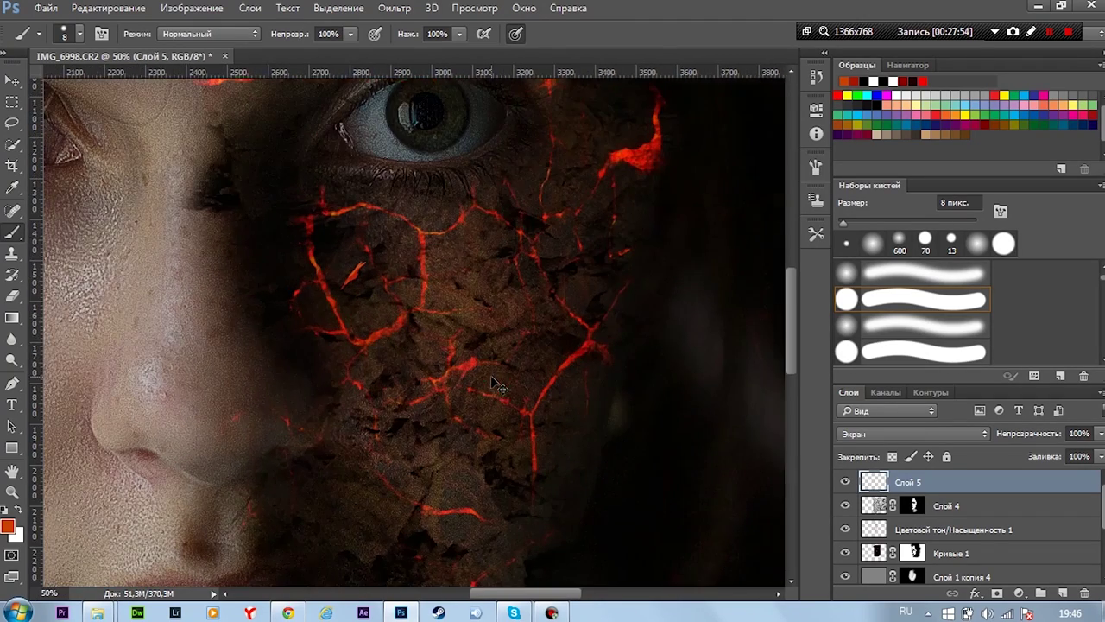
{"action": "left_click_drag", "start_coordinate": [241, 173], "coordinate": [240, 180]}
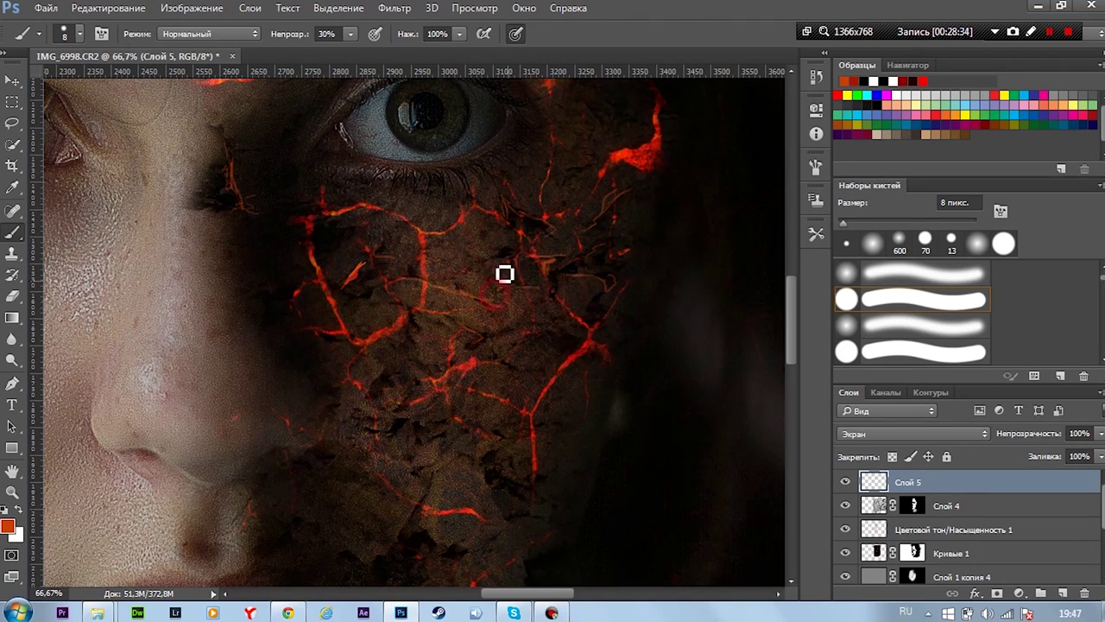
{"action": "scroll", "coordinate": [481, 215], "scroll_direction": "down", "scroll_amount": 5}
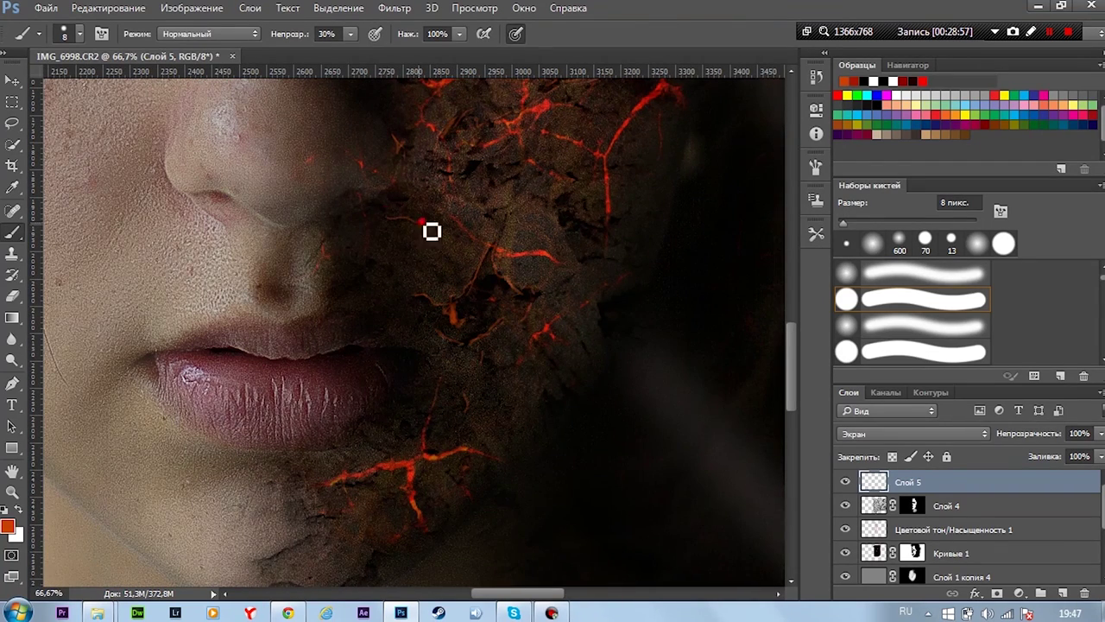
{"action": "left_click_drag", "start_coordinate": [558, 218], "coordinate": [573, 257]}
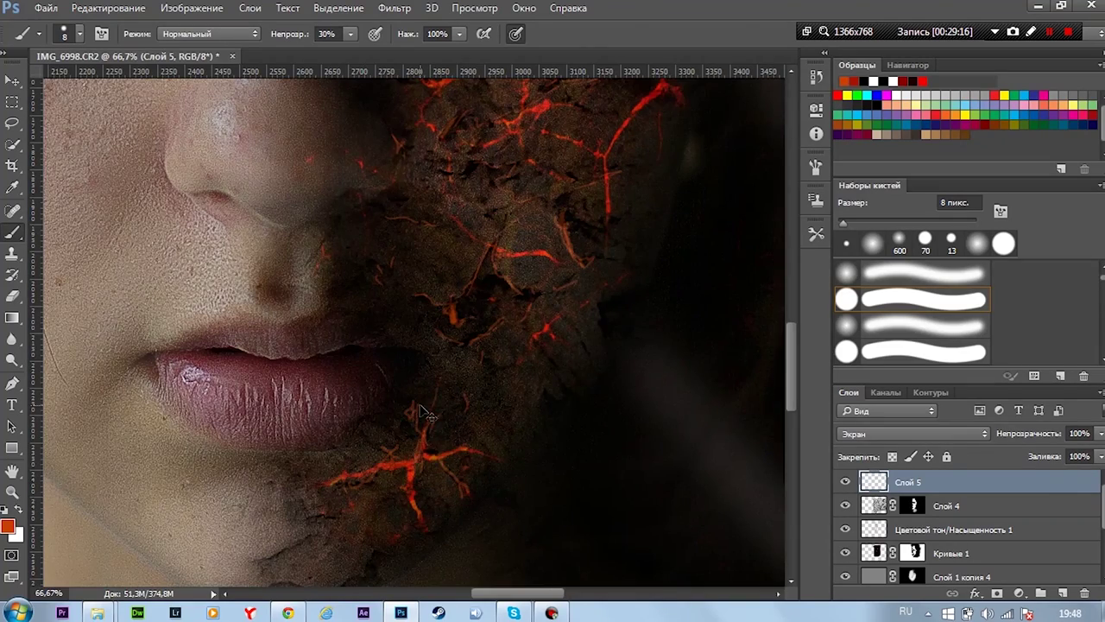
{"action": "scroll", "coordinate": [426, 439], "scroll_direction": "down", "scroll_amount": 2}
{"action": "scroll", "coordinate": [429, 415], "scroll_direction": "down", "scroll_amount": 2}
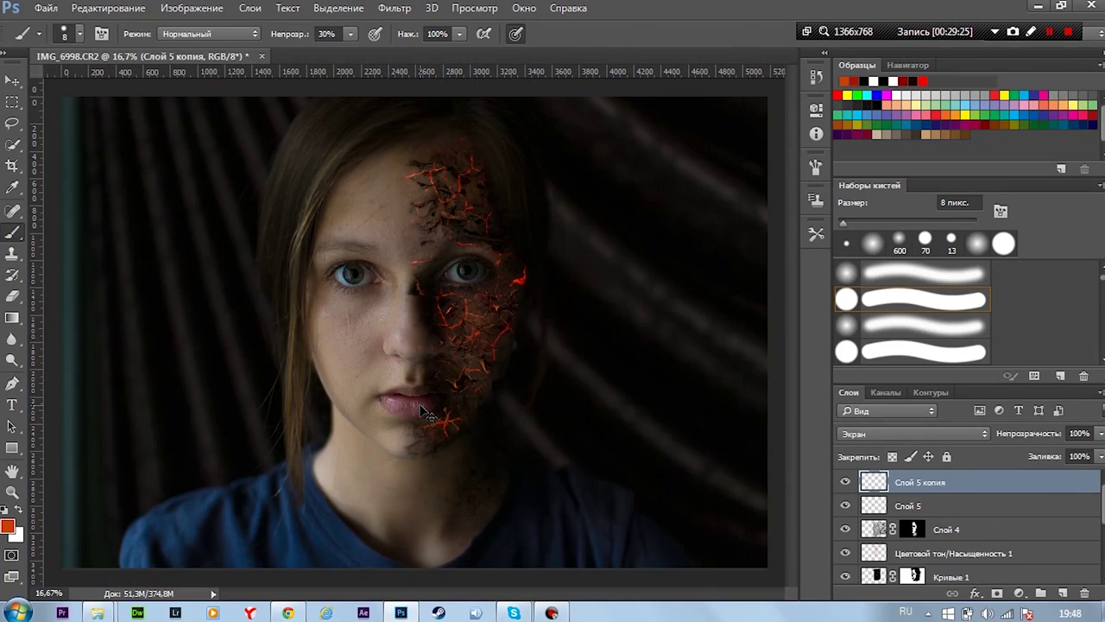
{"action": "scroll", "coordinate": [428, 412], "scroll_direction": "up", "scroll_amount": 1}
{"action": "scroll", "coordinate": [428, 410], "scroll_direction": "up", "scroll_amount": 1}
{"action": "scroll", "coordinate": [427, 407], "scroll_direction": "up", "scroll_amount": 1}
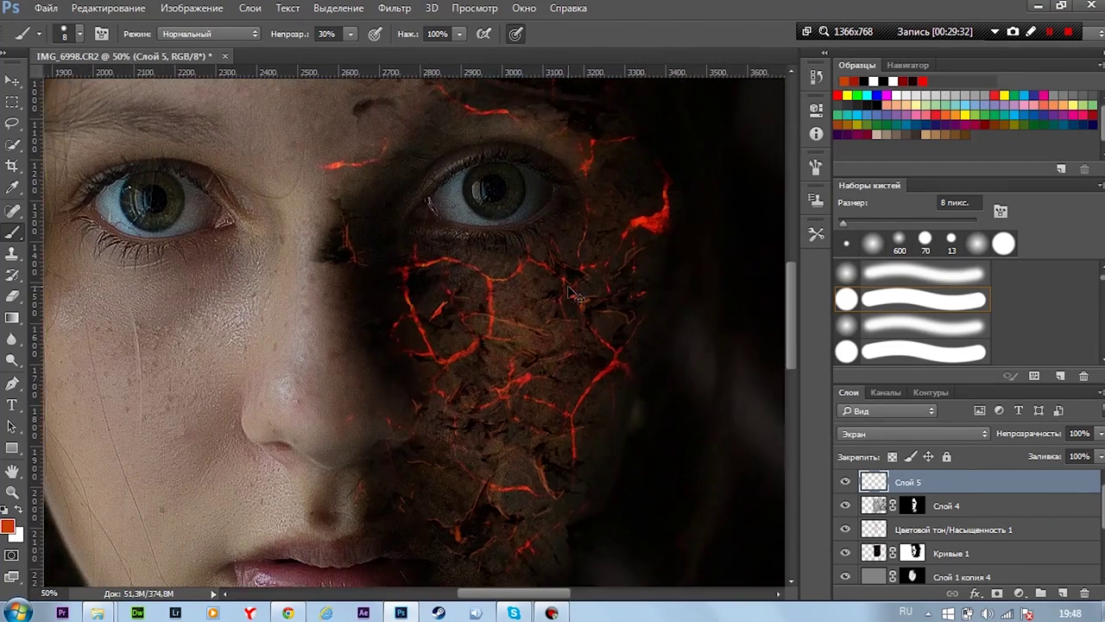
{"action": "scroll", "coordinate": [524, 101], "scroll_direction": "up", "scroll_amount": 1}
{"action": "scroll", "coordinate": [389, 259], "scroll_direction": "up", "scroll_amount": 3}
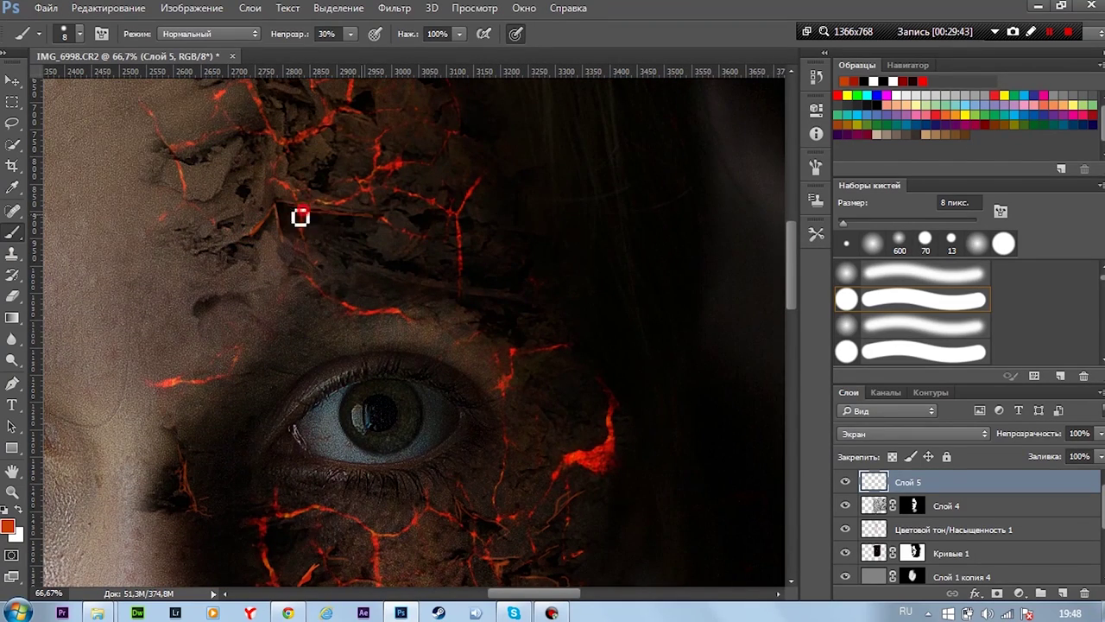
Paint orange glowing strokes along the forehead and lower cracks
{"action": "left_click_drag", "start_coordinate": [268, 234], "coordinate": [360, 212]}
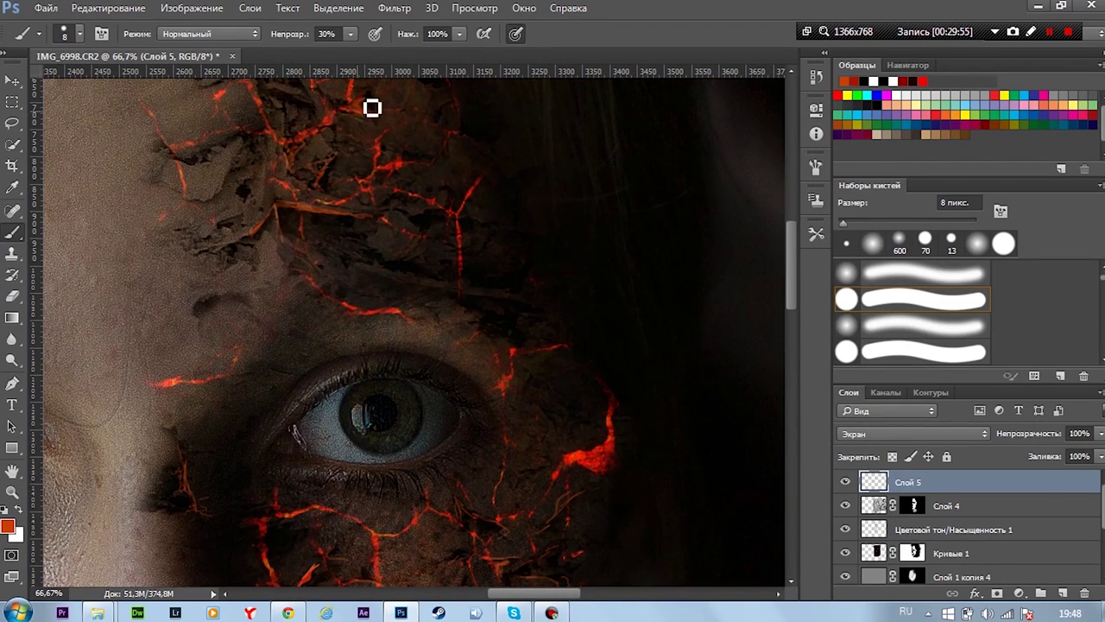
{"action": "scroll", "coordinate": [370, 106], "scroll_direction": "up", "scroll_amount": 3}
{"action": "mouse_move", "coordinate": [342, 229]}
{"action": "left_mouse_down"}
{"action": "mouse_move", "coordinate": [282, 181]}
{"action": "mouse_move", "coordinate": [119, 170]}
{"action": "mouse_move", "coordinate": [212, 171]}
{"action": "mouse_move", "coordinate": [245, 261]}
{"action": "mouse_move", "coordinate": [383, 254]}
{"action": "mouse_move", "coordinate": [348, 336]}
{"action": "mouse_move", "coordinate": [216, 316]}
{"action": "mouse_move", "coordinate": [294, 381]}
{"action": "left_mouse_up"}
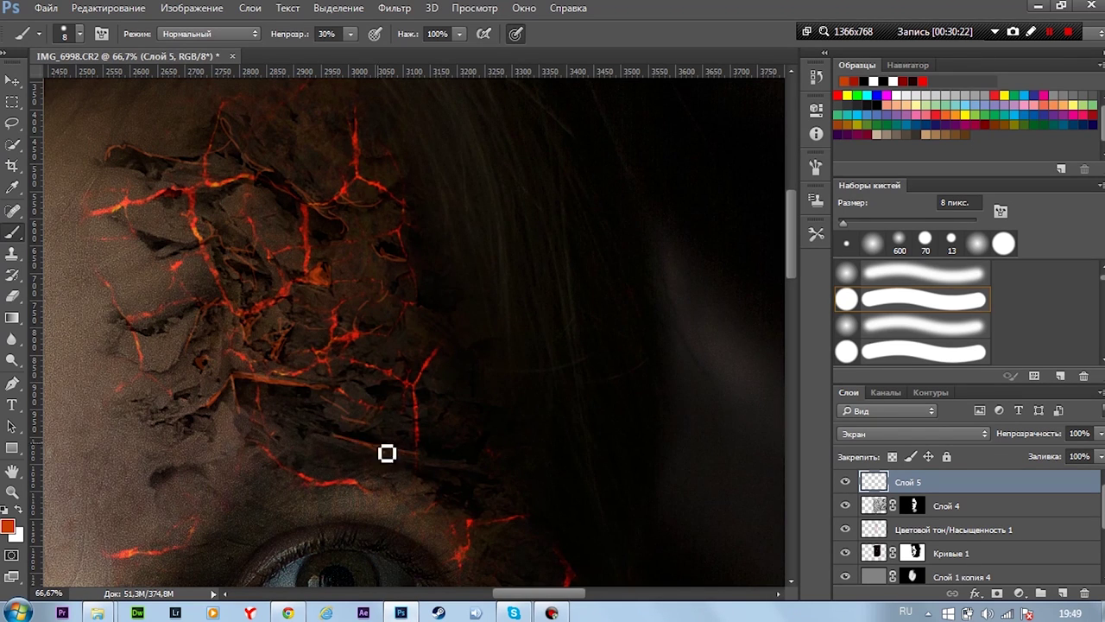
{"action": "left_click_drag", "start_coordinate": [313, 434], "coordinate": [432, 451]}
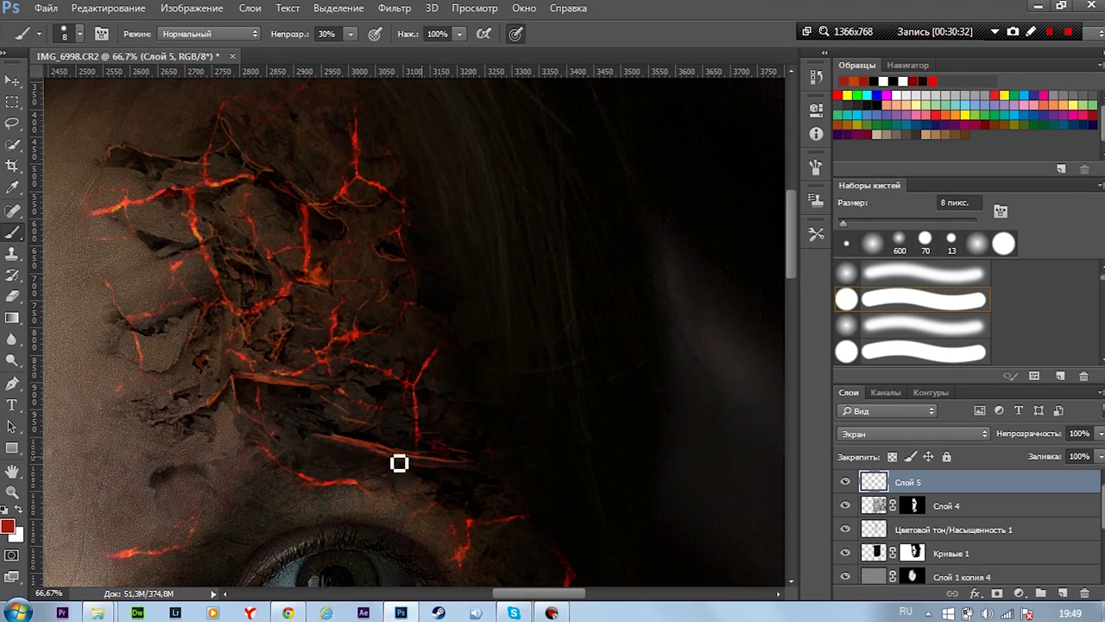
{"action": "key", "text": "ctrl+minus"}
{"action": "key", "text": "ctrl+minus"}
{"action": "key", "text": "ctrl+minus"}
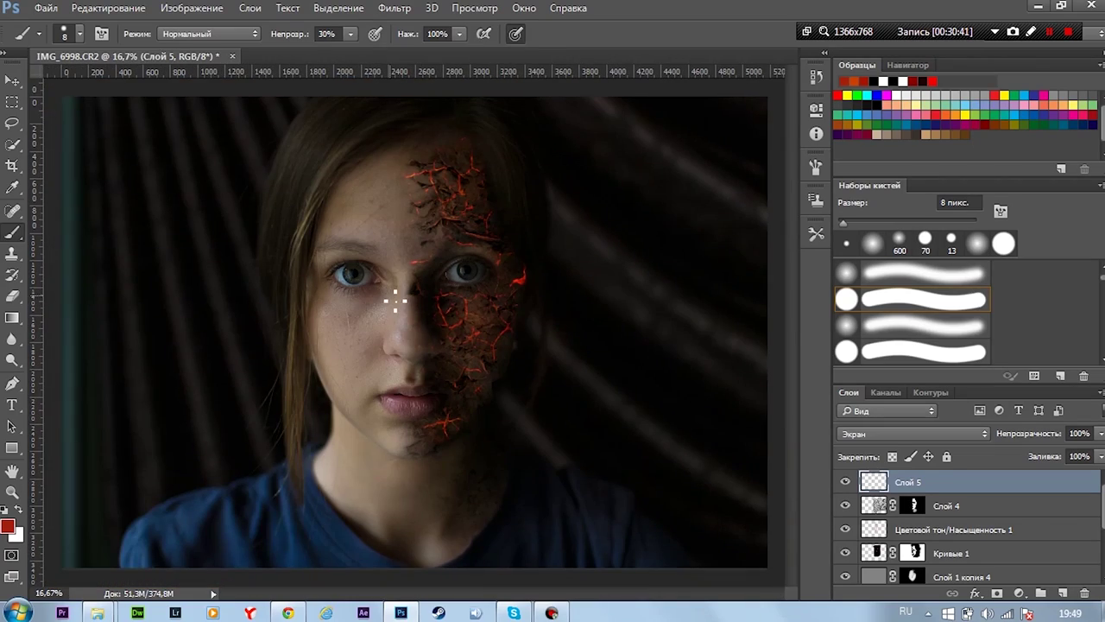
{"action": "key", "text": "ctrl+plus"}
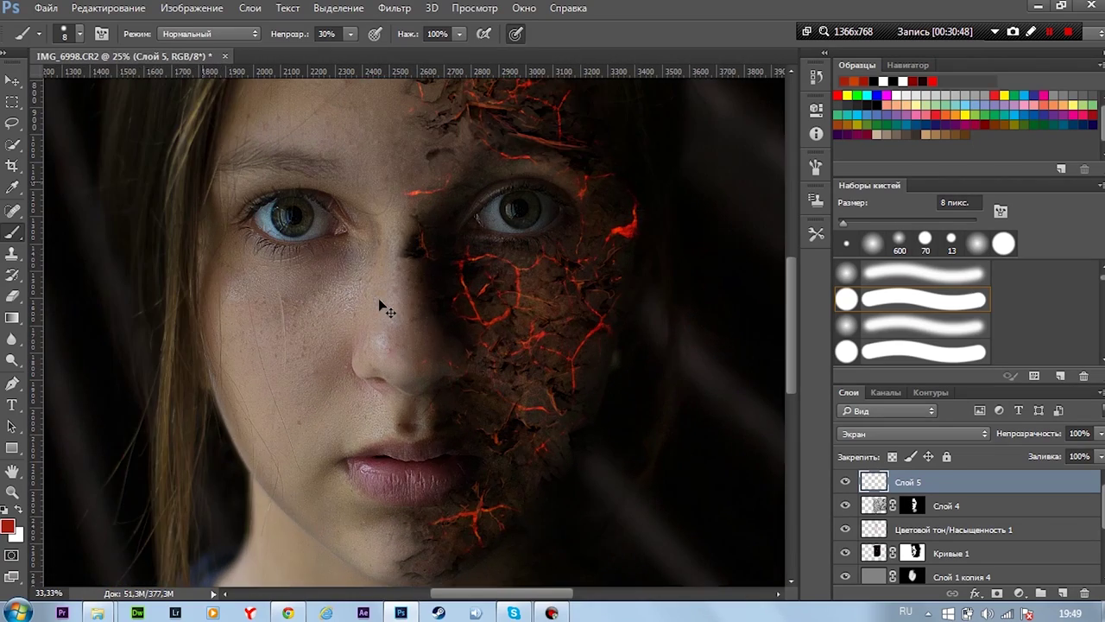
Add a new layer, zoom in on the cracked eye, and try faint strokes below it
{"action": "key", "text": "ctrl+shift+alt+n"}
{"action": "key", "text": "ctrl+plus"}
{"action": "key", "text": "ctrl+plus"}
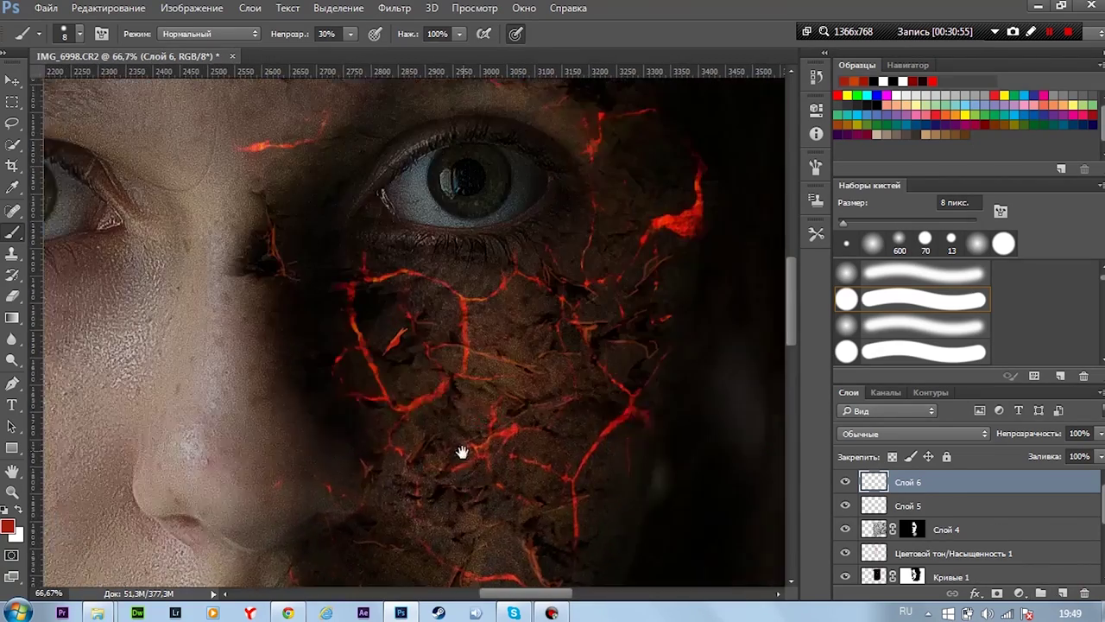
{"action": "key", "text": "x"}
{"action": "mouse_move", "coordinate": [401, 291]}
{"action": "left_mouse_down"}
{"action": "mouse_move", "coordinate": [394, 306]}
{"action": "mouse_move", "coordinate": [403, 291]}
{"action": "left_mouse_up"}
{"action": "key", "text": "x"}
Sample the crack's orange, paint a crack curving down from the eye, and glow the upper eyelid
{"action": "left_click", "coordinate": [642, 240], "text": "alt"}
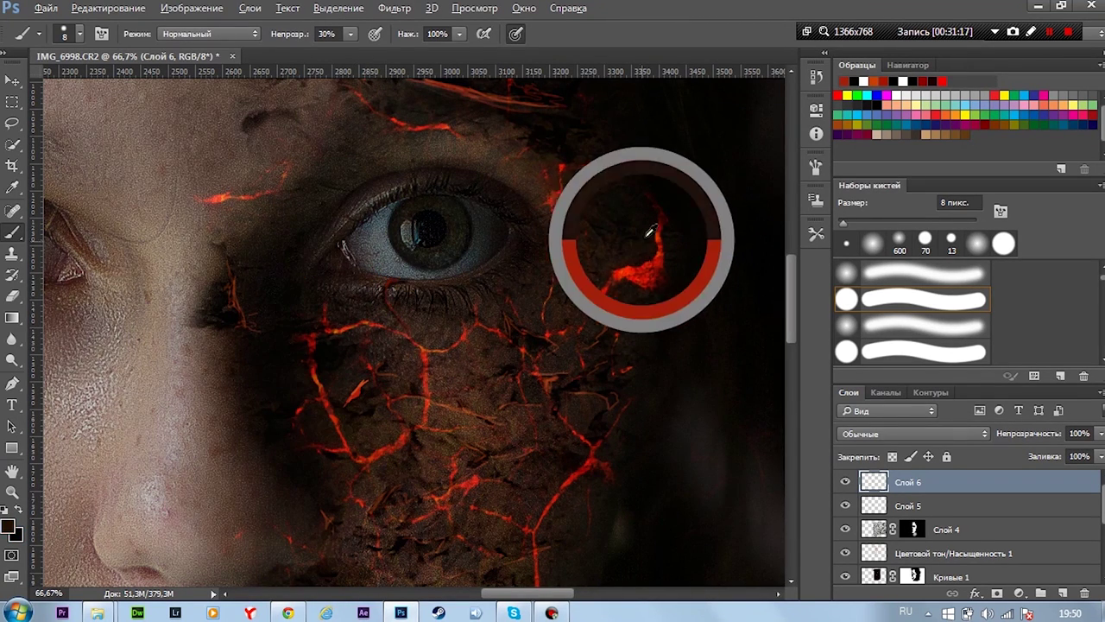
{"action": "left_click", "coordinate": [430, 344], "text": "alt"}
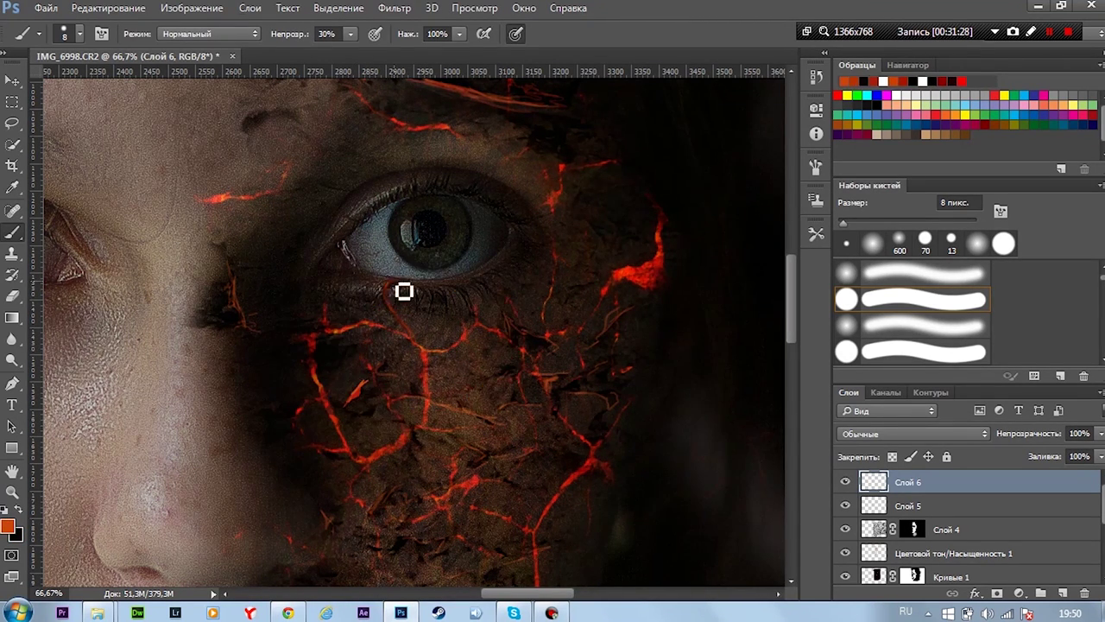
{"action": "left_click_drag", "start_coordinate": [387, 285], "coordinate": [424, 356]}
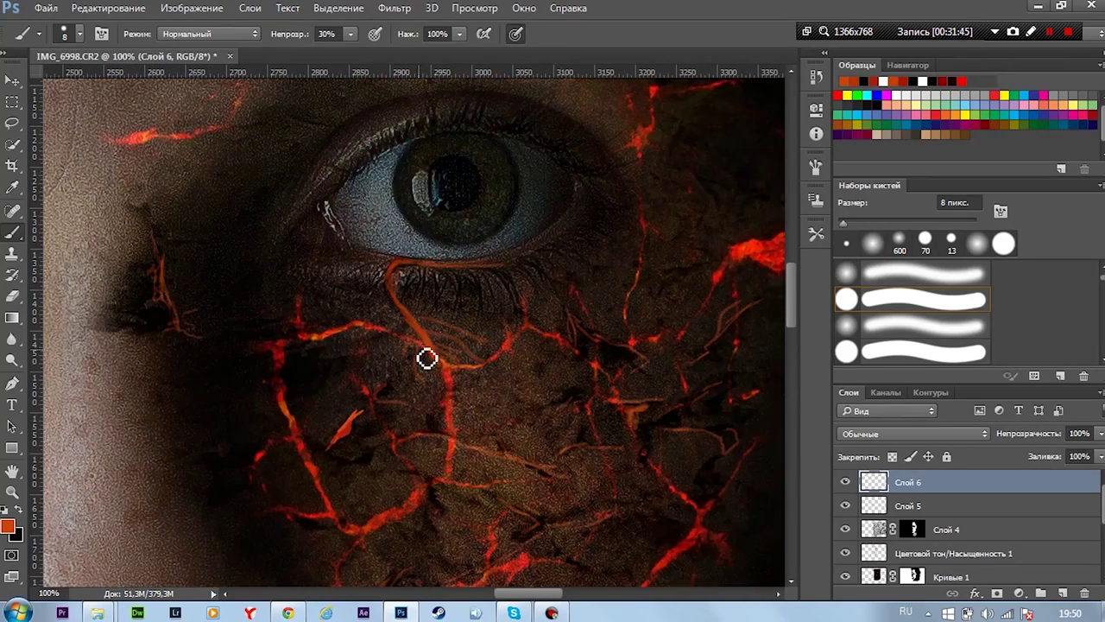
{"action": "right_click", "coordinate": [487, 268], "text": "alt"}
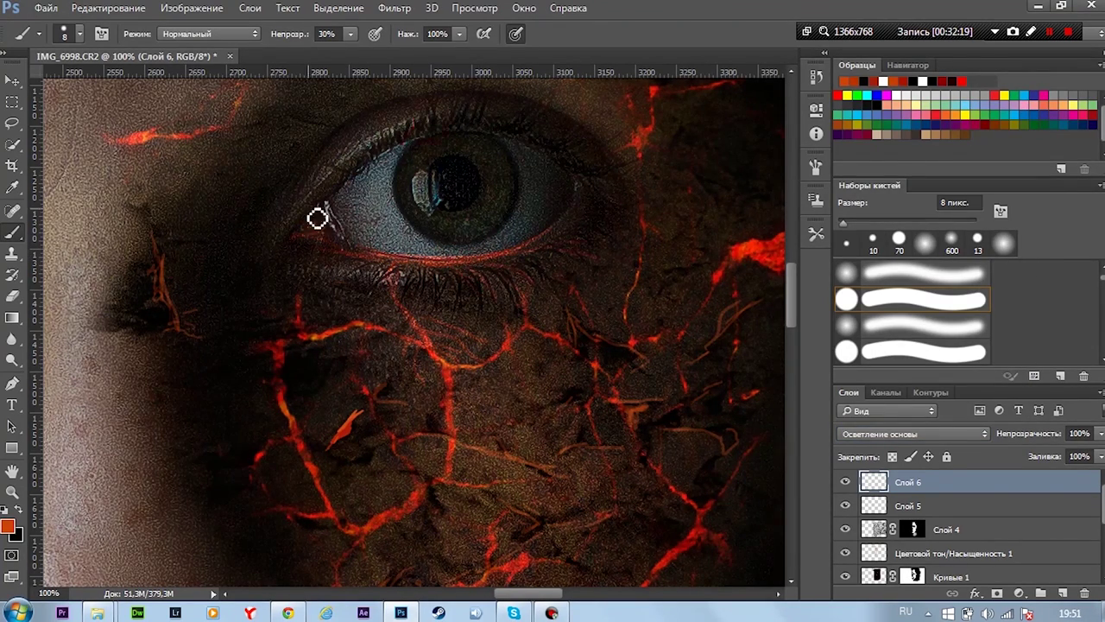
{"action": "left_click_drag", "start_coordinate": [316, 217], "coordinate": [361, 182]}
{"action": "key", "text": "e"}
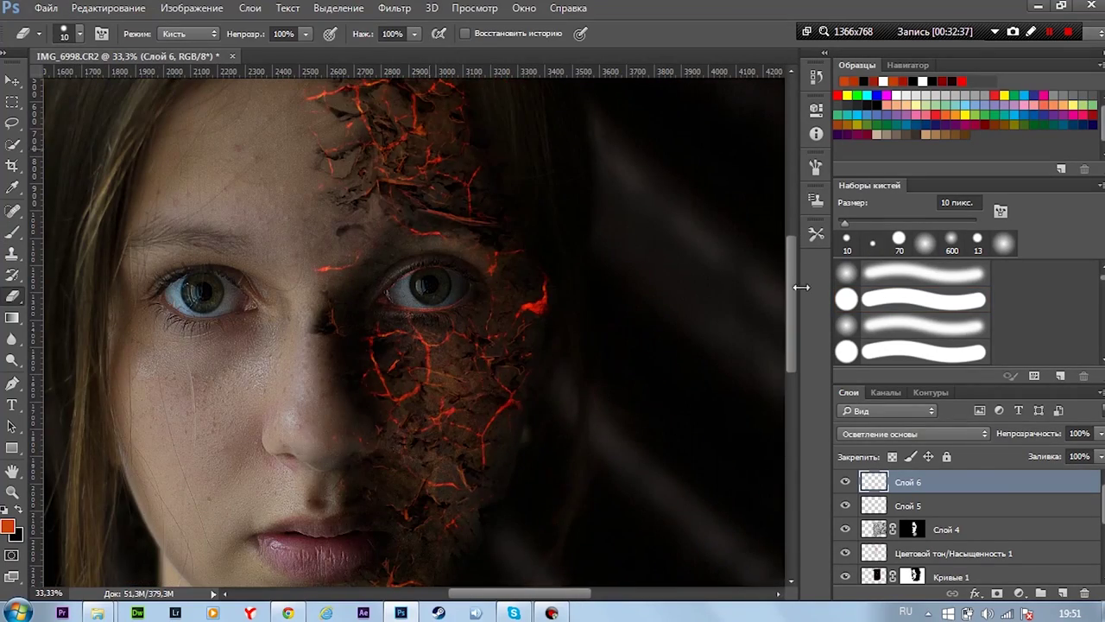
Duplicate Слой 7 and open the Gaussian Blur filter settings
{"action": "key", "text": "ctrl+plus"}
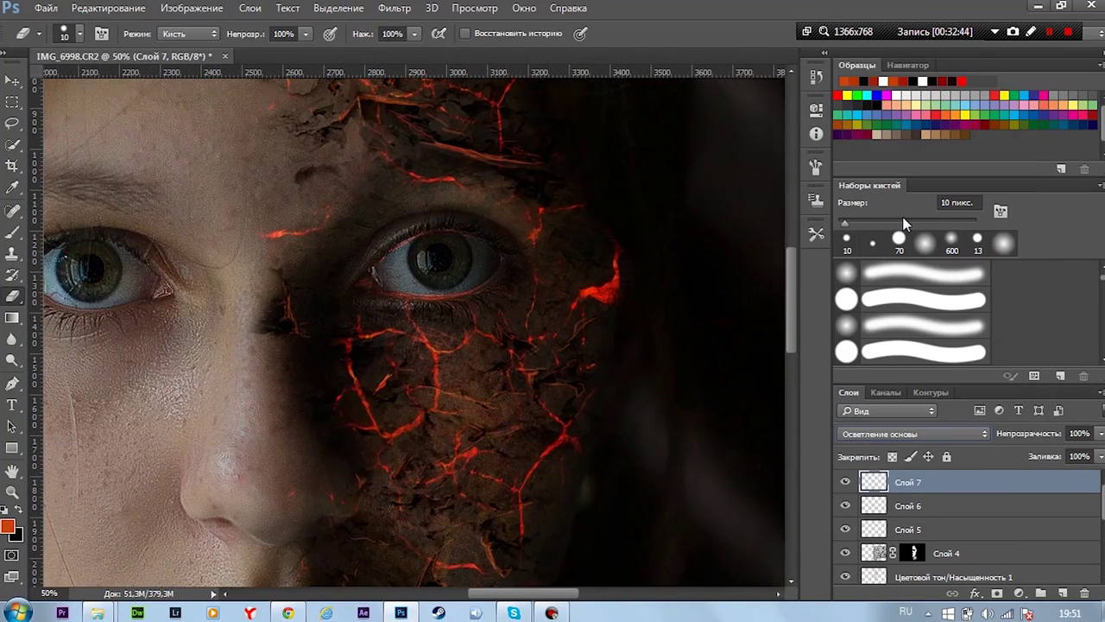
{"action": "key", "text": "ctrl+plus"}
{"action": "key", "text": "ctrl+plus"}
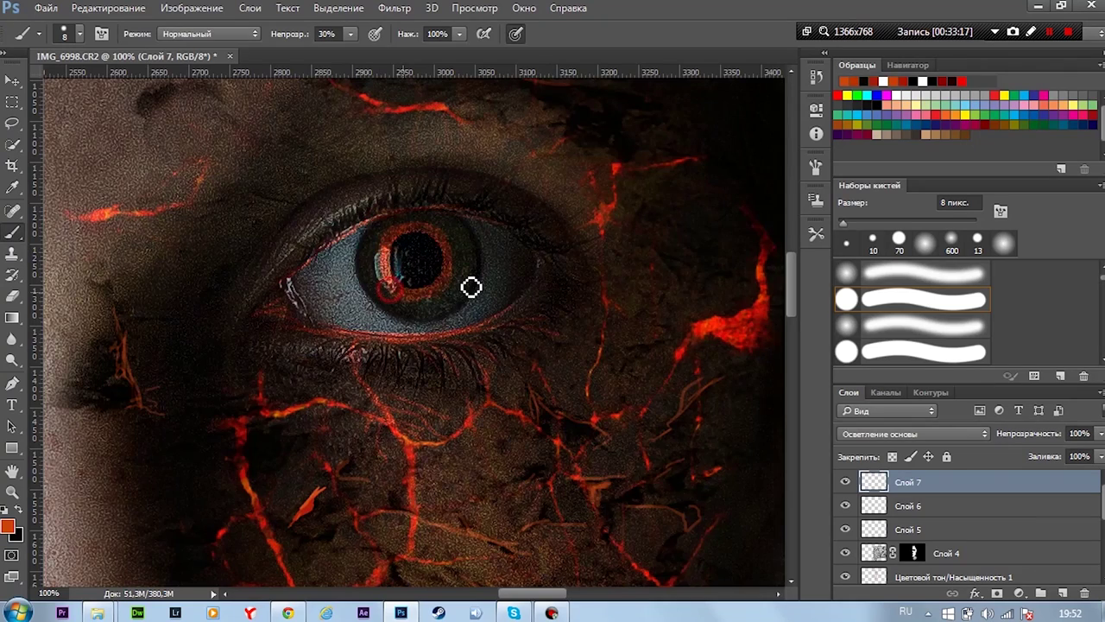
{"action": "key", "text": "ctrl+minus"}
{"action": "key", "text": "ctrl+minus"}
{"action": "key", "text": "ctrl+minus"}
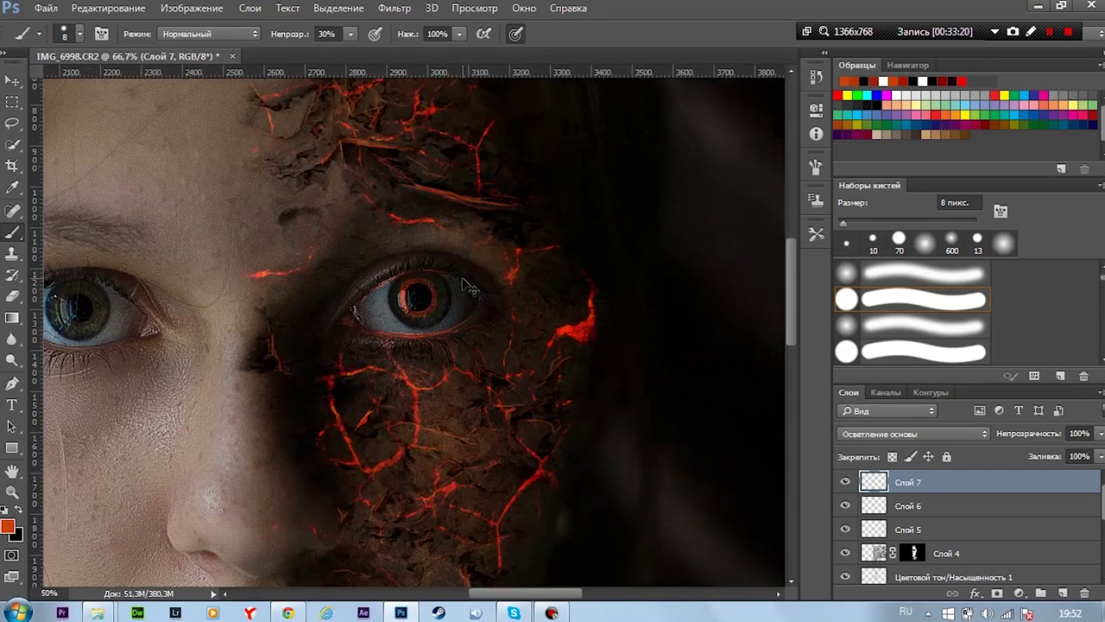
{"action": "key", "text": "ctrl+minus"}
{"action": "key", "text": "ctrl+minus"}
{"action": "key", "text": "ctrl+j"}
{"action": "left_click", "coordinate": [394, 7]}
{"action": "mouse_move", "coordinate": [410, 250]}
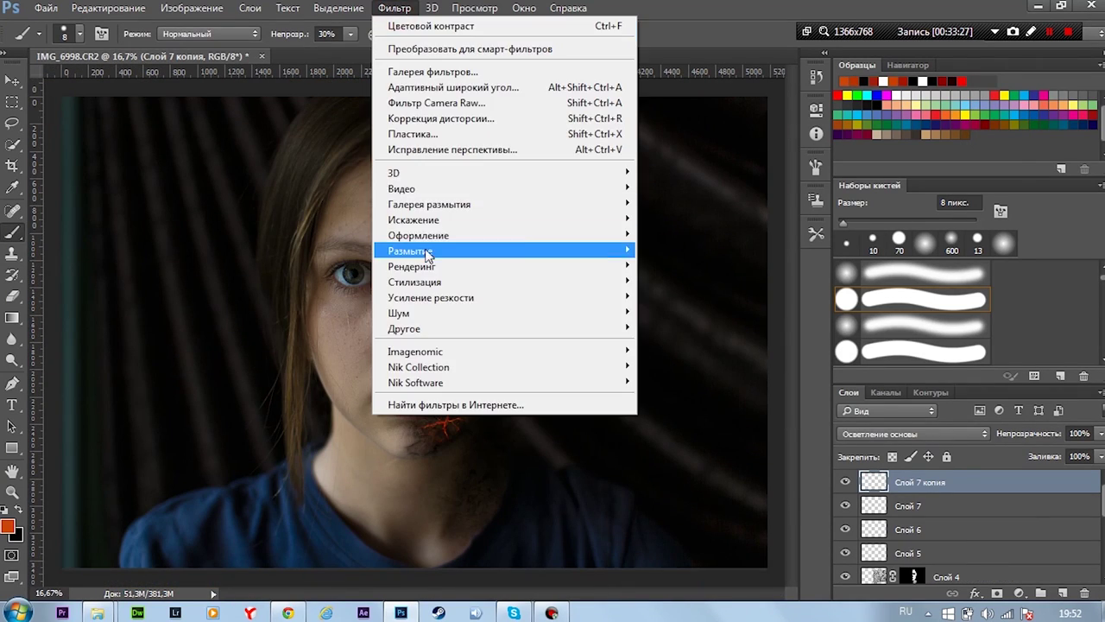
{"action": "left_click", "coordinate": [728, 321]}
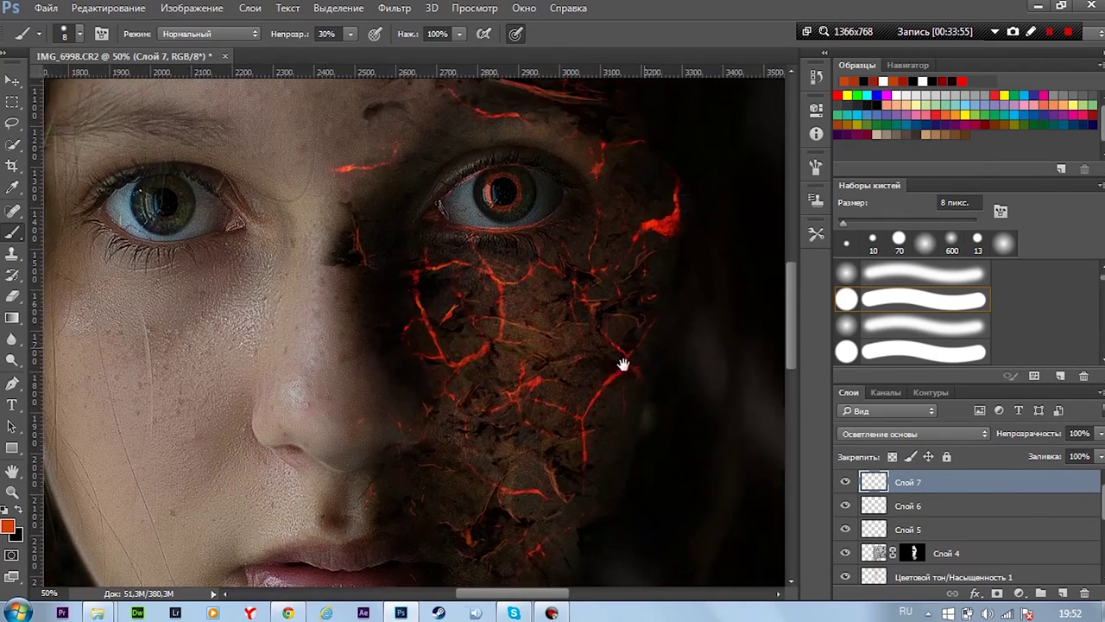
Duplicate Слой 7 again to strengthen the red glow around the eye
{"action": "scroll", "coordinate": [625, 365], "scroll_direction": "up", "scroll_amount": 1}
{"action": "key", "text": "ctrl+plus"}
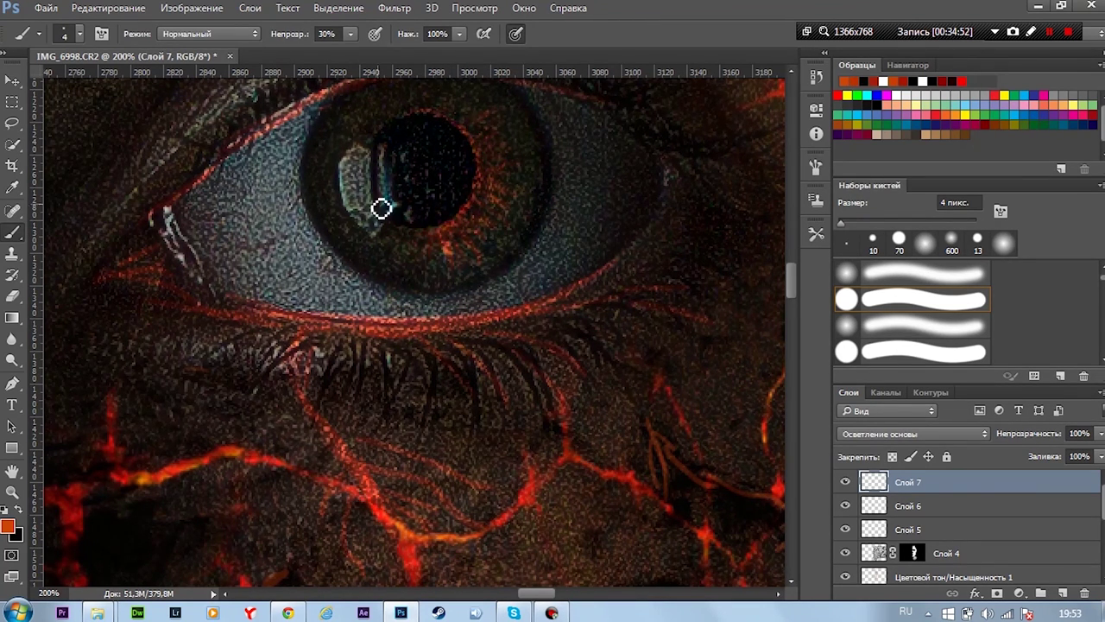
{"action": "scroll", "coordinate": [405, 225], "scroll_direction": "up", "scroll_amount": 2}
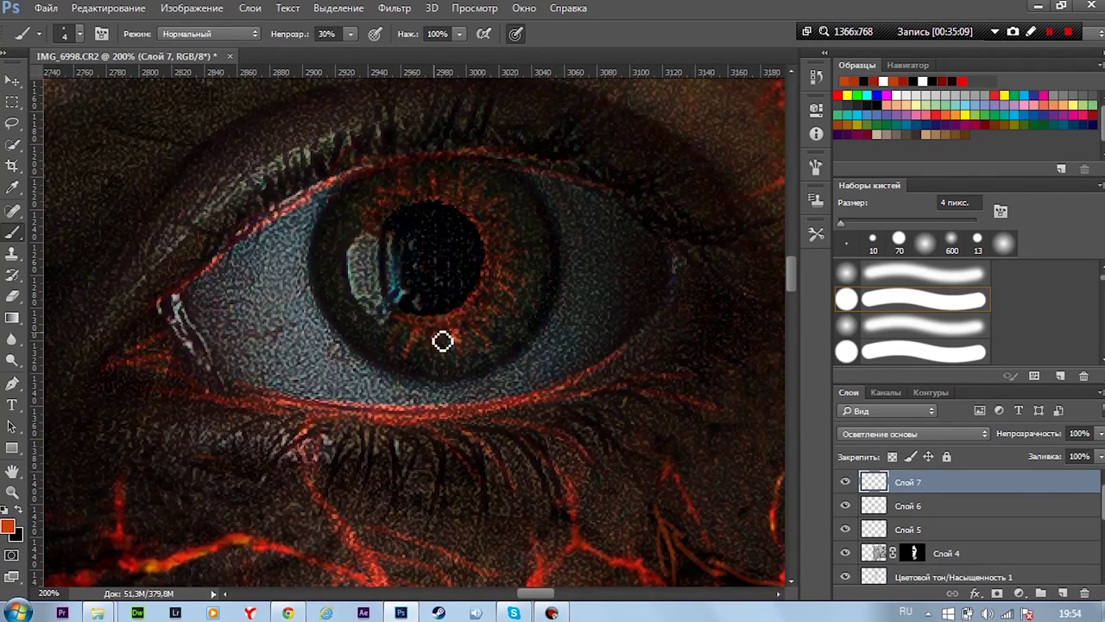
{"action": "scroll", "coordinate": [442, 341], "scroll_direction": "down", "scroll_amount": 3}
{"action": "scroll", "coordinate": [443, 341], "scroll_direction": "down", "scroll_amount": 1}
{"action": "scroll", "coordinate": [440, 341], "scroll_direction": "down", "scroll_amount": 1}
{"action": "scroll", "coordinate": [438, 339], "scroll_direction": "down", "scroll_amount": 2}
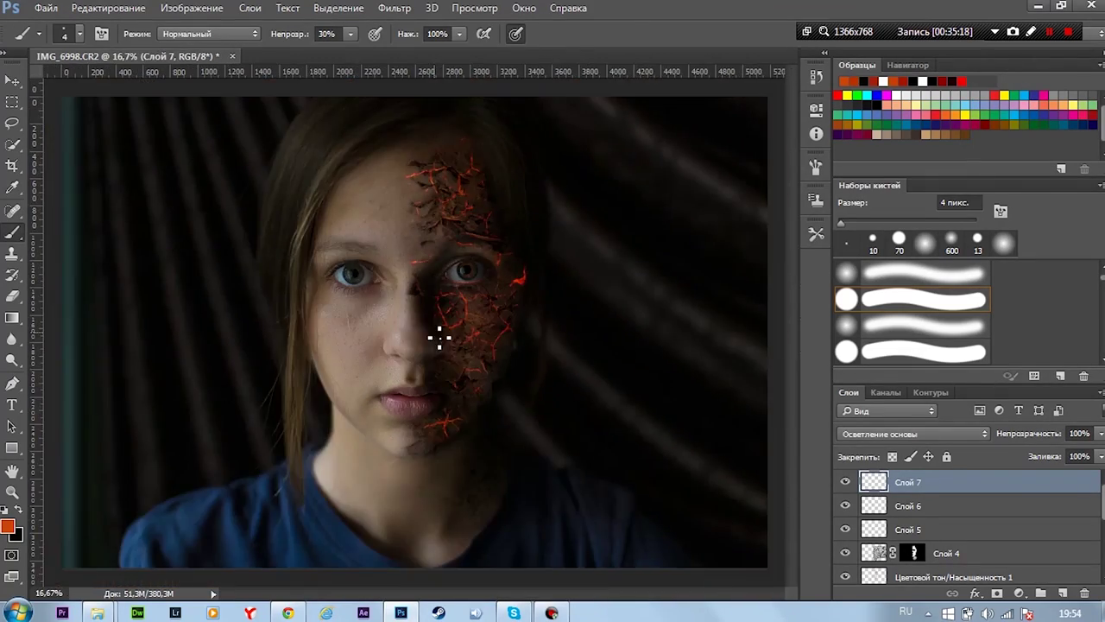
{"action": "key", "text": "ctrl+j"}
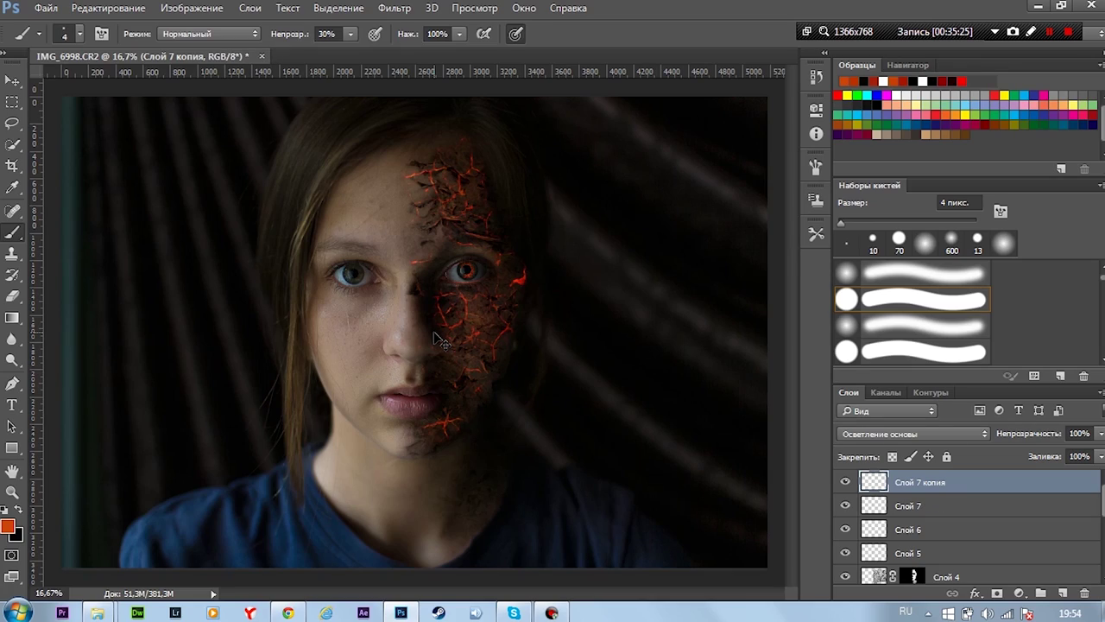
Add a new empty layer, Слой 8, set to Screen blending
{"action": "key", "text": "ctrl+shift+alt+n"}
{"action": "key", "text": "ctrl+plus"}
{"action": "key", "text": "ctrl+plus"}
{"action": "key", "text": "ctrl+plus"}
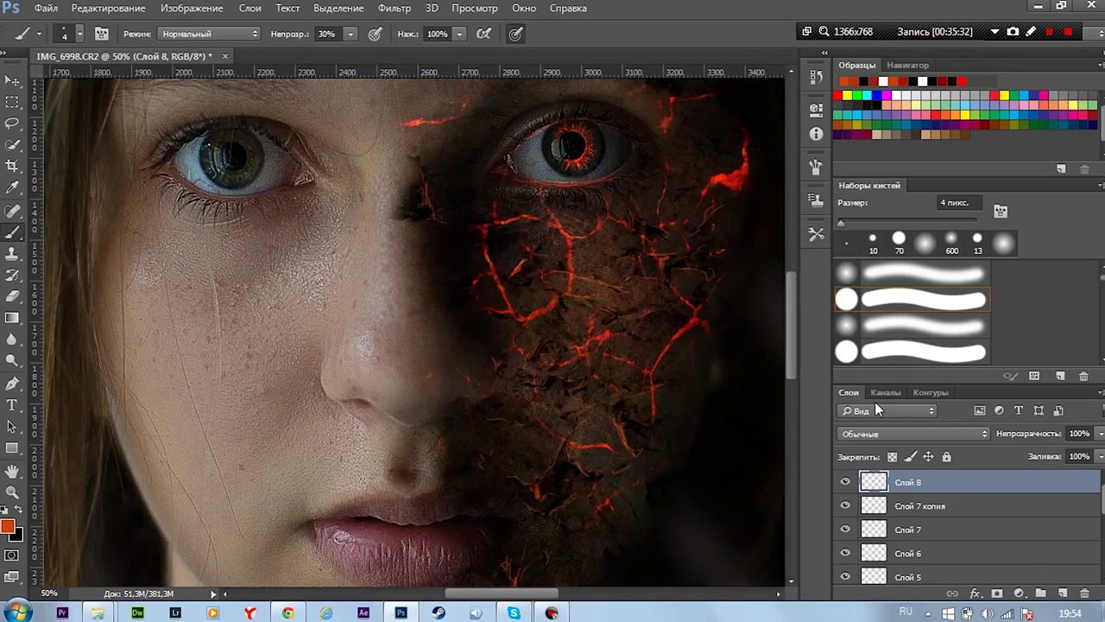
{"action": "key", "text": "ctrl+plus"}
{"action": "key", "text": "ctrl+plus"}
{"action": "key", "text": "ctrl+plus"}
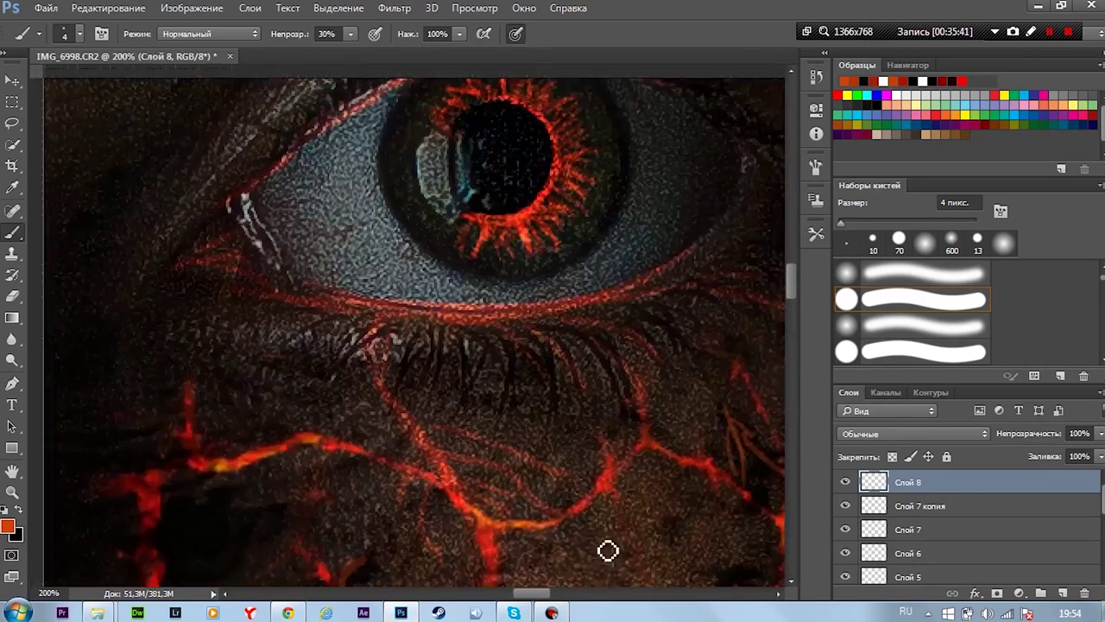
{"action": "key", "text": "shift+alt+s"}
At 100% opacity, paint dark red veins, a red lower eyelid and a vertical red slit pupil
{"action": "right_click", "coordinate": [161, 488], "text": "alt+shift"}
{"action": "key", "text": "0"}
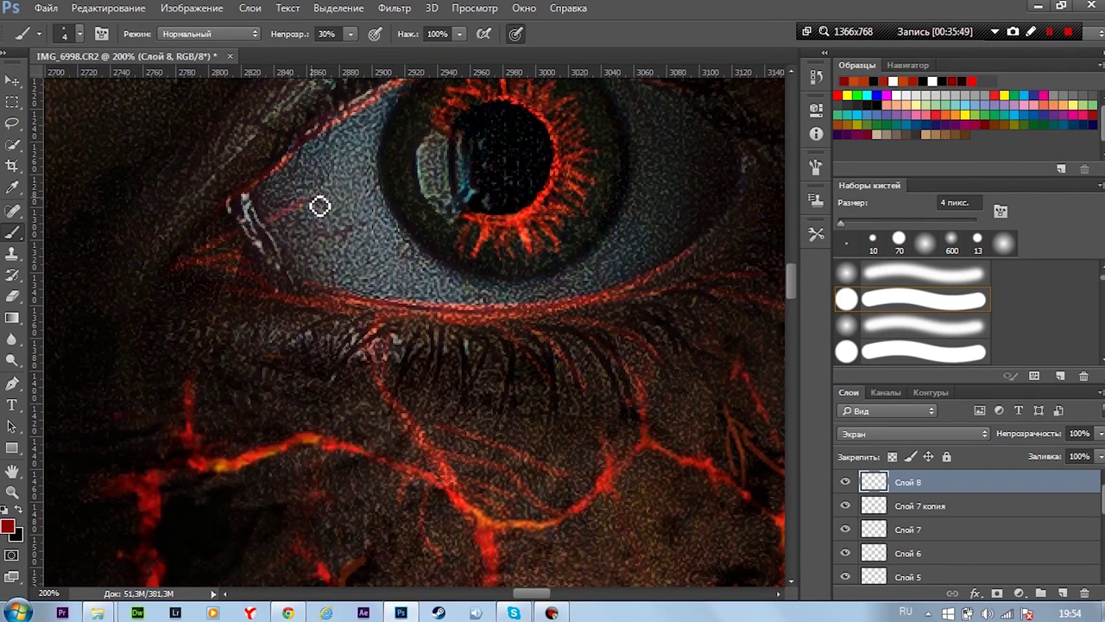
{"action": "mouse_move", "coordinate": [263, 223]}
{"action": "left_mouse_down"}
{"action": "mouse_move", "coordinate": [289, 211]}
{"action": "mouse_move", "coordinate": [314, 217]}
{"action": "mouse_move", "coordinate": [305, 262]}
{"action": "mouse_move", "coordinate": [387, 282]}
{"action": "mouse_move", "coordinate": [359, 212]}
{"action": "mouse_move", "coordinate": [286, 264]}
{"action": "mouse_move", "coordinate": [264, 254]}
{"action": "mouse_move", "coordinate": [383, 179]}
{"action": "mouse_move", "coordinate": [306, 209]}
{"action": "left_mouse_up"}
{"action": "mouse_move", "coordinate": [616, 192]}
{"action": "left_mouse_down"}
{"action": "mouse_move", "coordinate": [592, 229]}
{"action": "mouse_move", "coordinate": [607, 180]}
{"action": "left_mouse_up"}
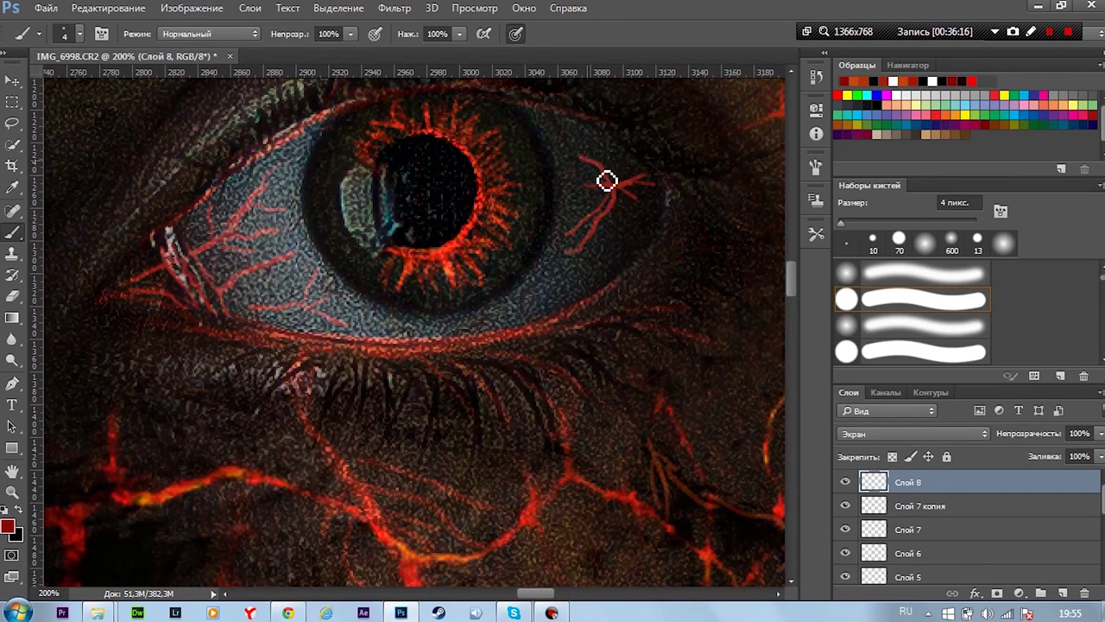
{"action": "left_click_drag", "start_coordinate": [544, 298], "coordinate": [643, 255]}
{"action": "left_click", "coordinate": [354, 186]}
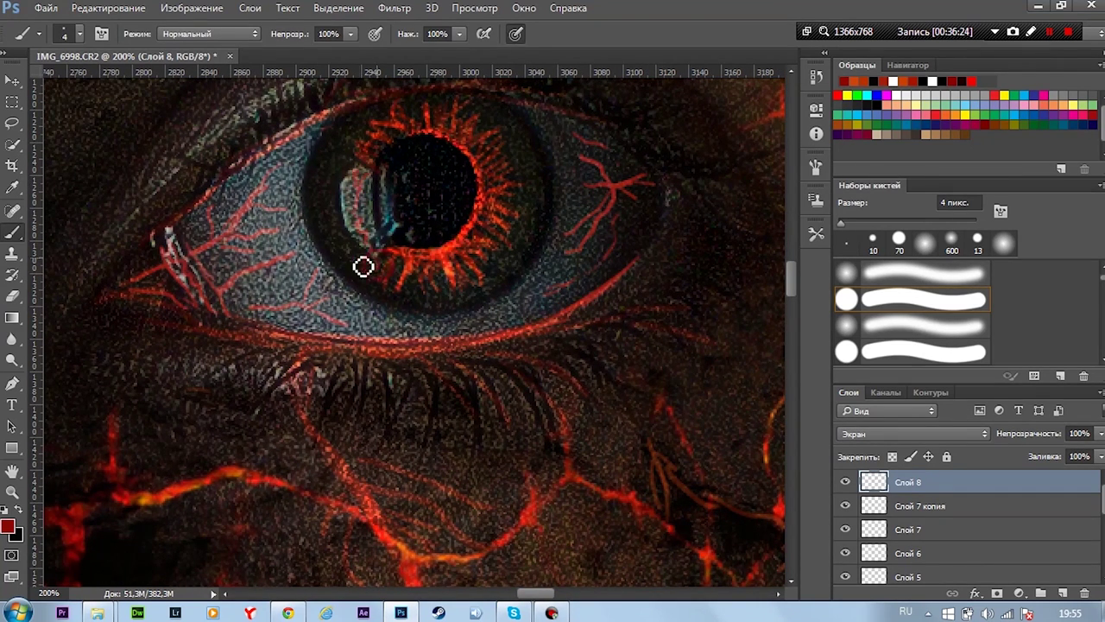
{"action": "key", "text": "ctrl+z"}
{"action": "left_click", "coordinate": [423, 188]}
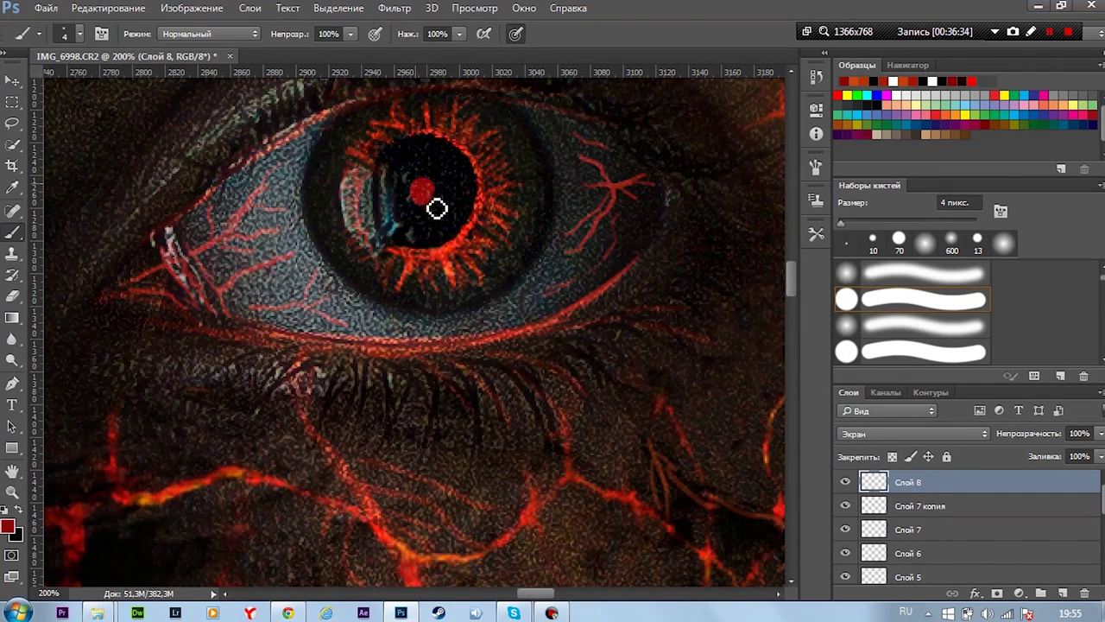
{"action": "left_click_drag", "start_coordinate": [424, 147], "coordinate": [423, 249]}
Zoom out and add an empty Screen-blended layer Слой 9 above Слой 8
{"action": "key", "text": "ctrl+minus"}
{"action": "key", "text": "ctrl+minus"}
{"action": "key", "text": "ctrl+minus"}
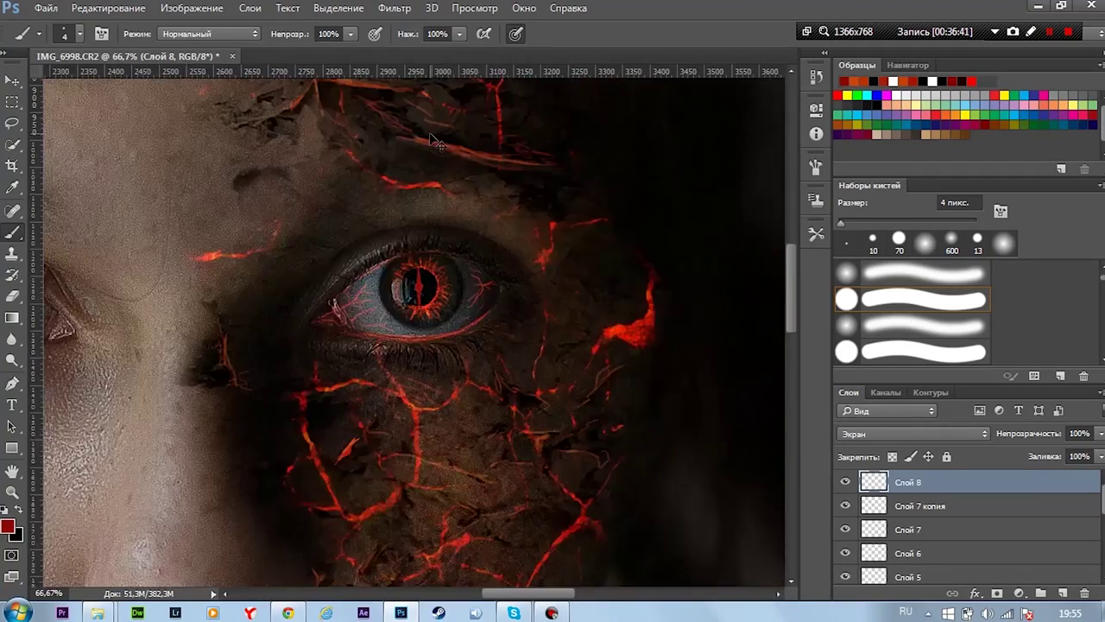
{"action": "key", "text": "ctrl+minus"}
{"action": "key", "text": "ctrl+minus"}
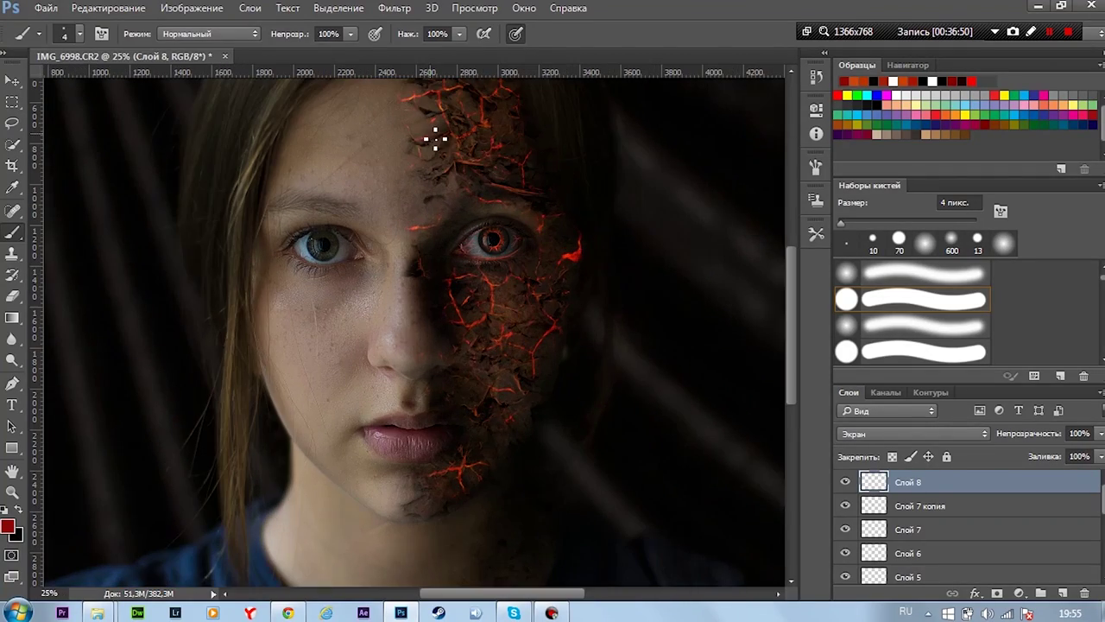
{"action": "left_click", "coordinate": [1063, 593]}
{"action": "left_click", "coordinate": [911, 434]}
{"action": "left_click", "coordinate": [889, 256]}
Dab small red glows on the upper eyelid and just right of the eye
{"action": "key", "text": "ctrl+plus"}
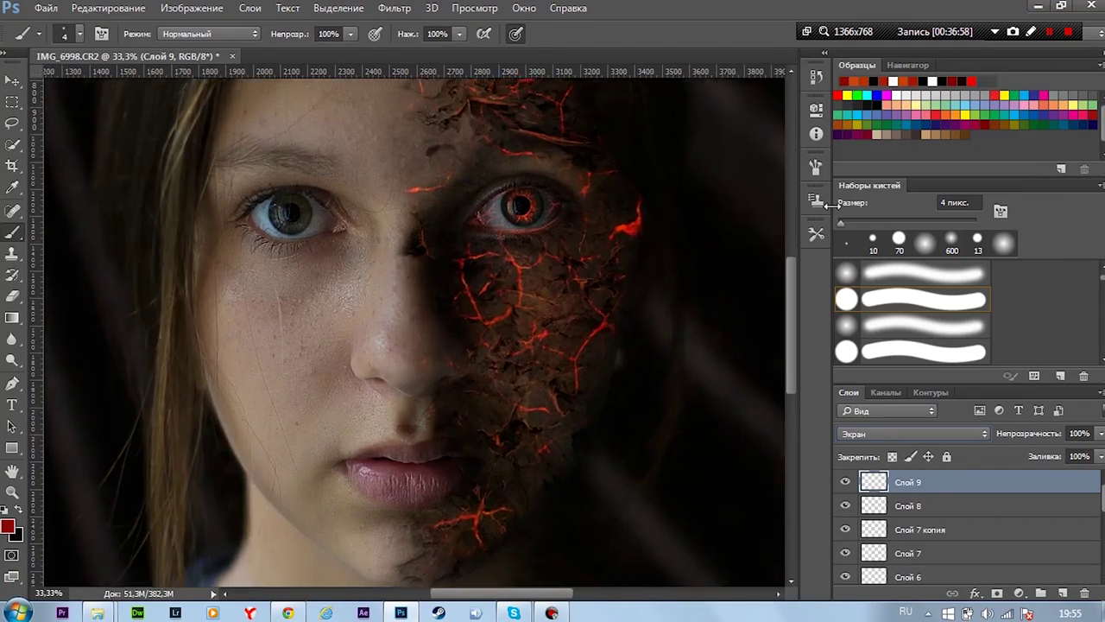
{"action": "key", "text": "ctrl+plus"}
{"action": "left_click", "coordinate": [578, 111]}
{"action": "left_click_drag", "start_coordinate": [613, 126], "coordinate": [614, 130]}
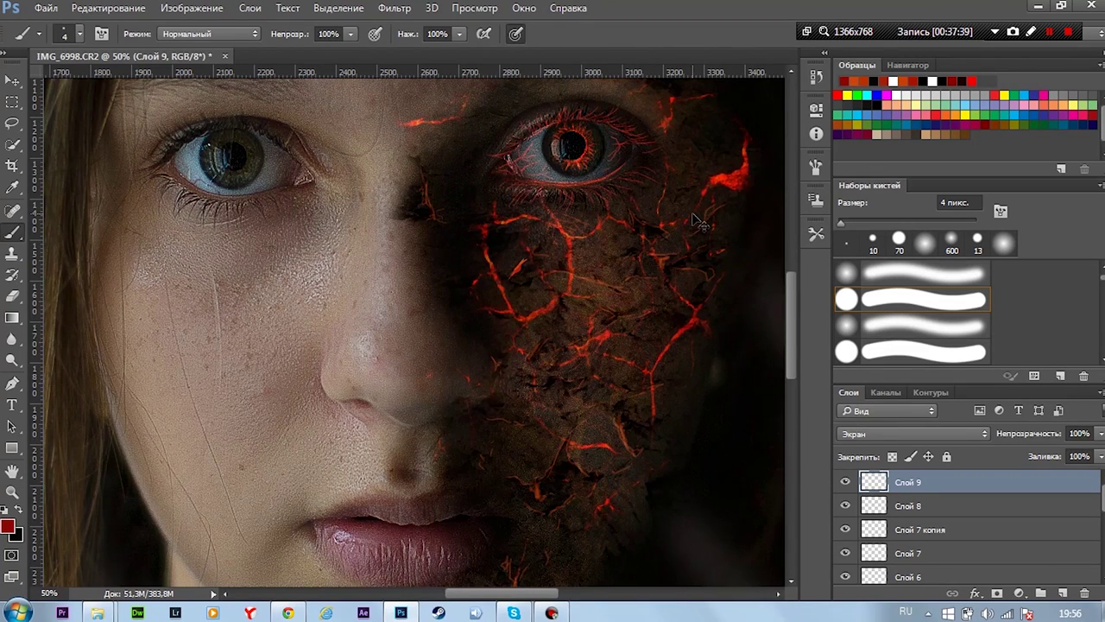
Erase the stray red streaks over the hair with the Eraser
{"action": "key", "text": "ctrl+minus"}
{"action": "key", "text": "ctrl+minus"}
{"action": "key", "text": "ctrl+minus"}
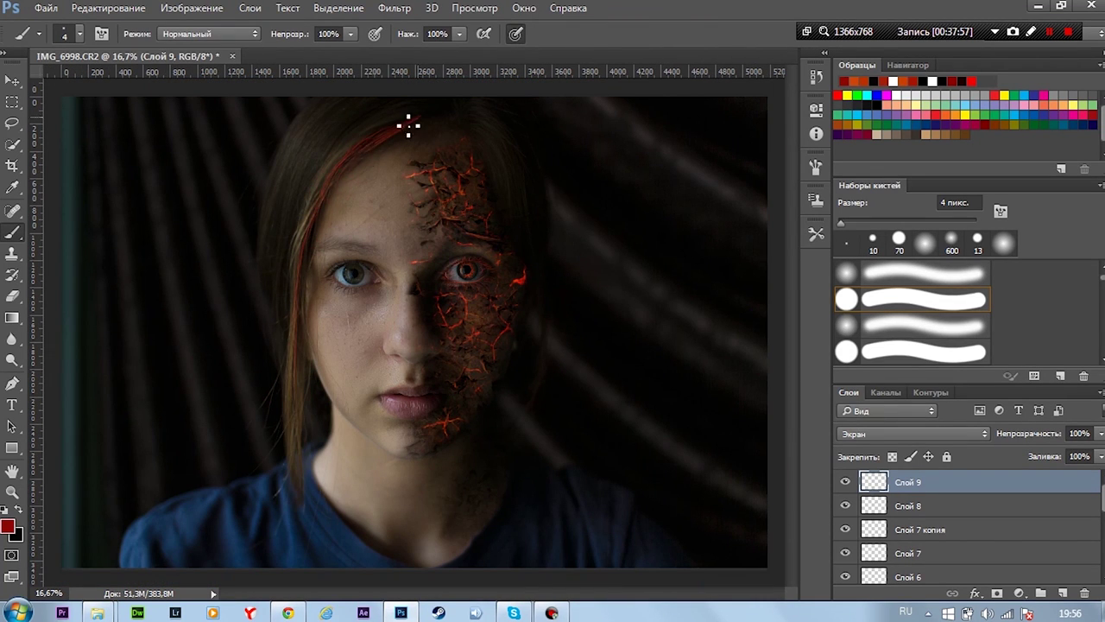
{"action": "left_click_drag", "start_coordinate": [498, 170], "coordinate": [510, 212]}
{"action": "key", "text": "e"}
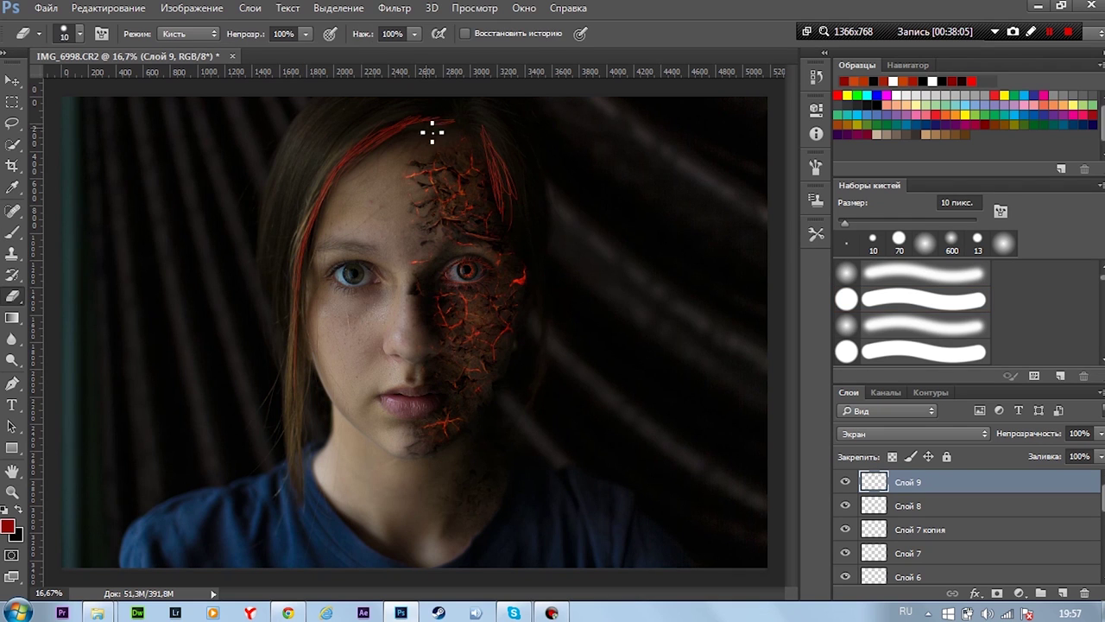
{"action": "mouse_move", "coordinate": [432, 129]}
{"action": "left_mouse_down"}
{"action": "mouse_move", "coordinate": [305, 256]}
{"action": "mouse_move", "coordinate": [294, 332]}
{"action": "left_mouse_up"}
{"action": "left_click_drag", "start_coordinate": [495, 157], "coordinate": [505, 194]}
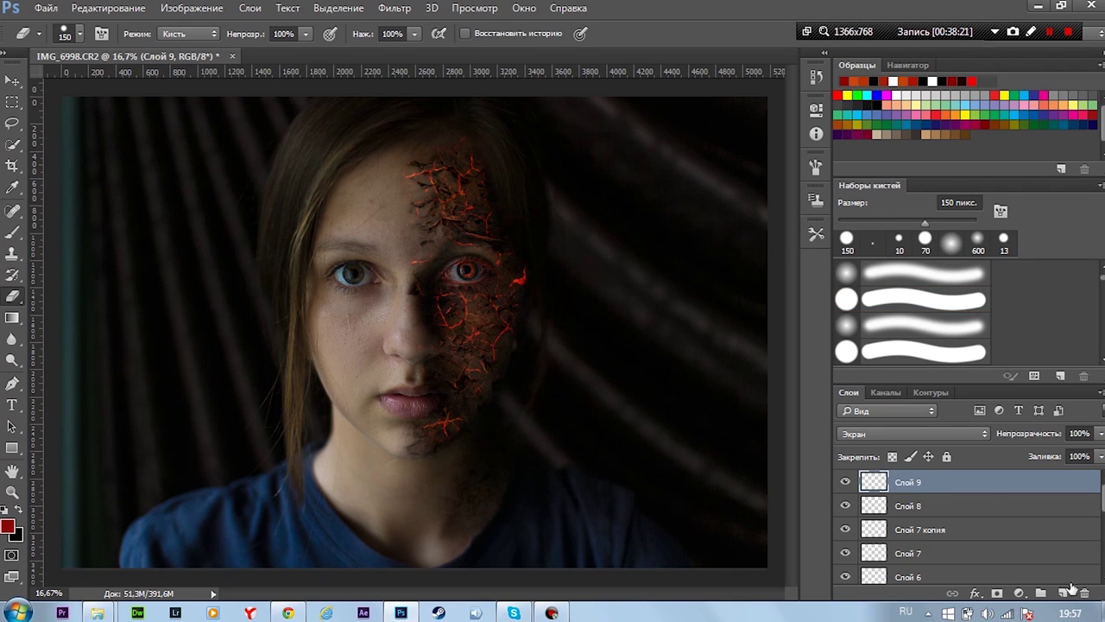
Add a new Soft Light layer with white as the painting colour
{"action": "left_click", "coordinate": [1062, 593]}
{"action": "key", "text": "d"}
{"action": "key", "text": "x"}
{"action": "left_click", "coordinate": [913, 434]}
{"action": "left_click", "coordinate": [864, 259]}
Brush soft white at 10% opacity between the forehead cracks, enlarging the brush to 70 px
{"action": "key", "text": "ctrl+plus"}
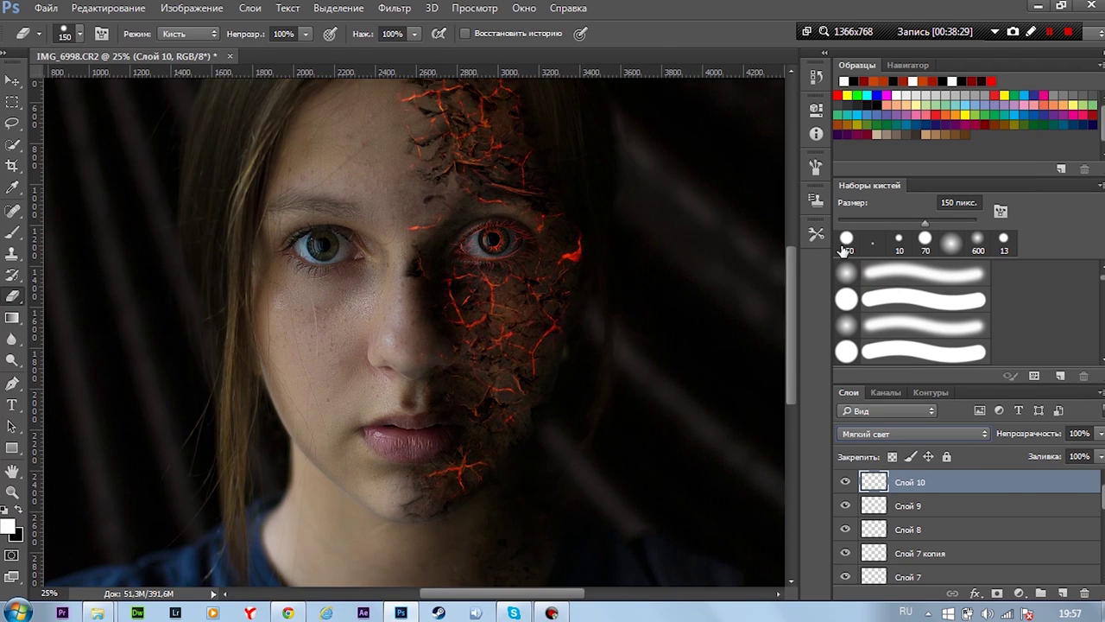
{"action": "key", "text": "ctrl+plus"}
{"action": "scroll", "coordinate": [464, 328], "scroll_direction": "up", "scroll_amount": 4}
{"action": "key", "text": "b"}
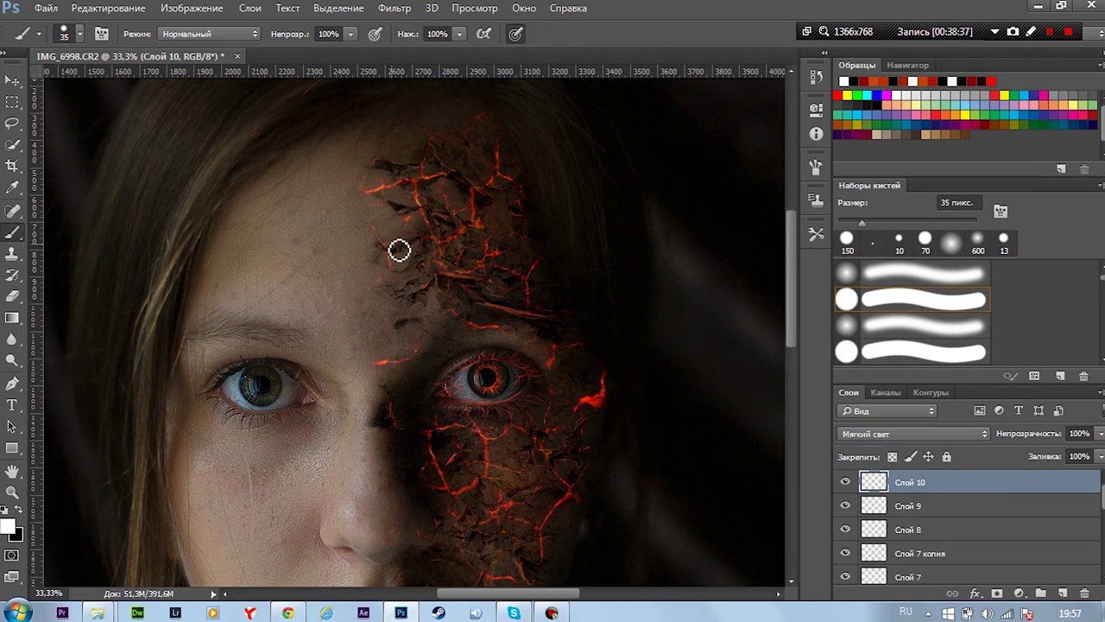
{"action": "key", "text": "1"}
{"action": "left_click", "coordinate": [413, 223]}
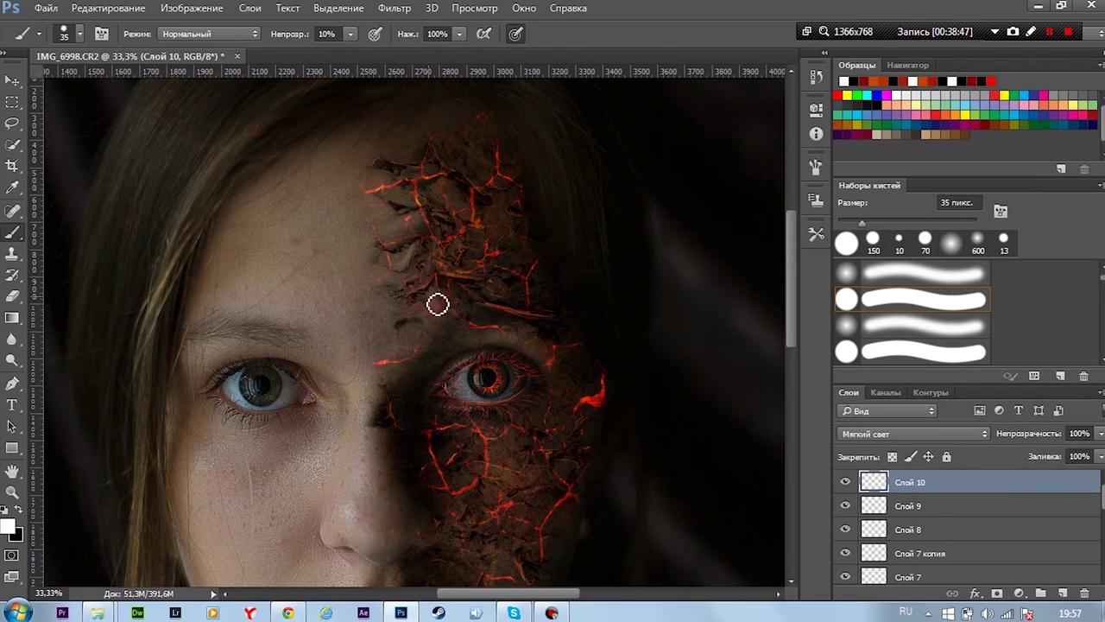
{"action": "left_click_drag", "start_coordinate": [427, 292], "coordinate": [402, 326]}
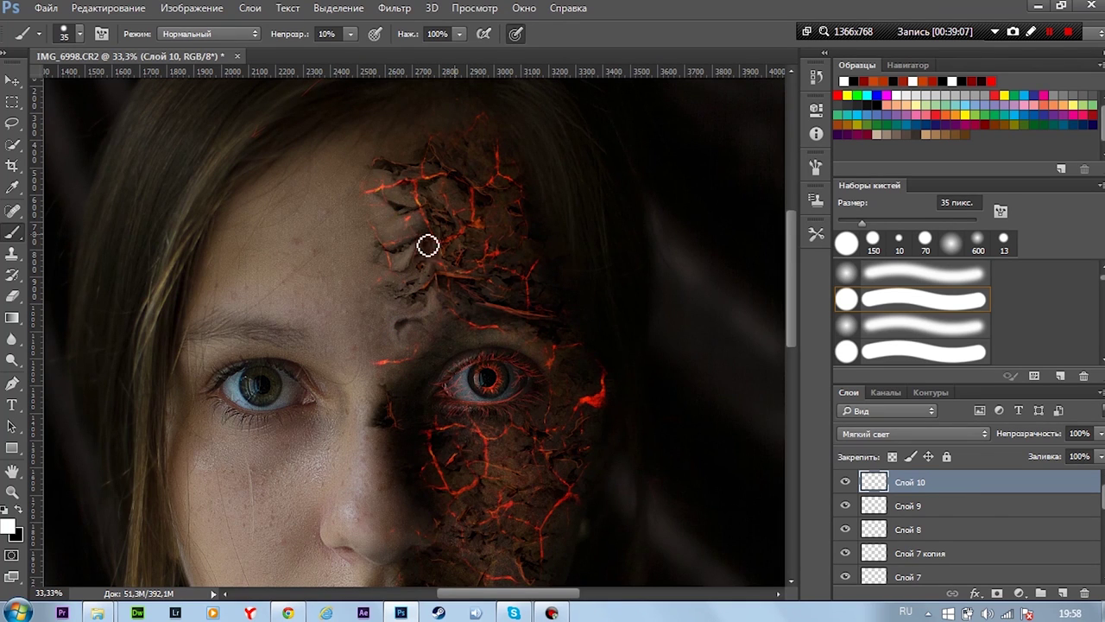
{"action": "key", "text": "bracketright"}
{"action": "key", "text": "bracketright"}
{"action": "key", "text": "bracketright"}
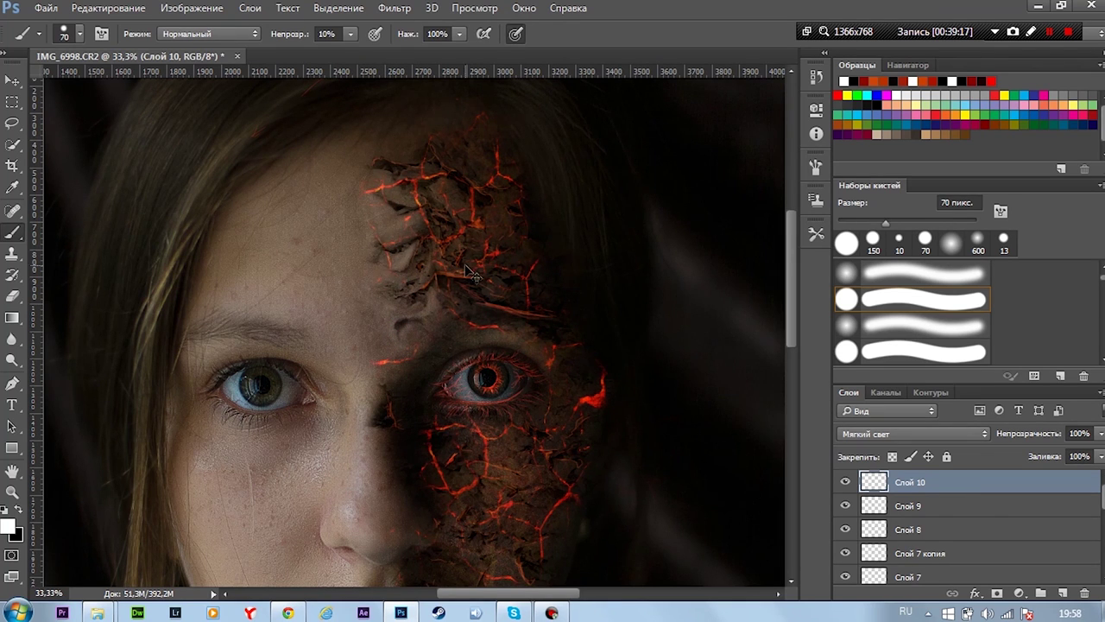
Set the Soft Light layer's fill to 55% and add empty layer Слой 11
{"action": "key", "text": "ctrl+minus"}
{"action": "key", "text": "ctrl+minus"}
{"action": "left_click", "coordinate": [1101, 456]}
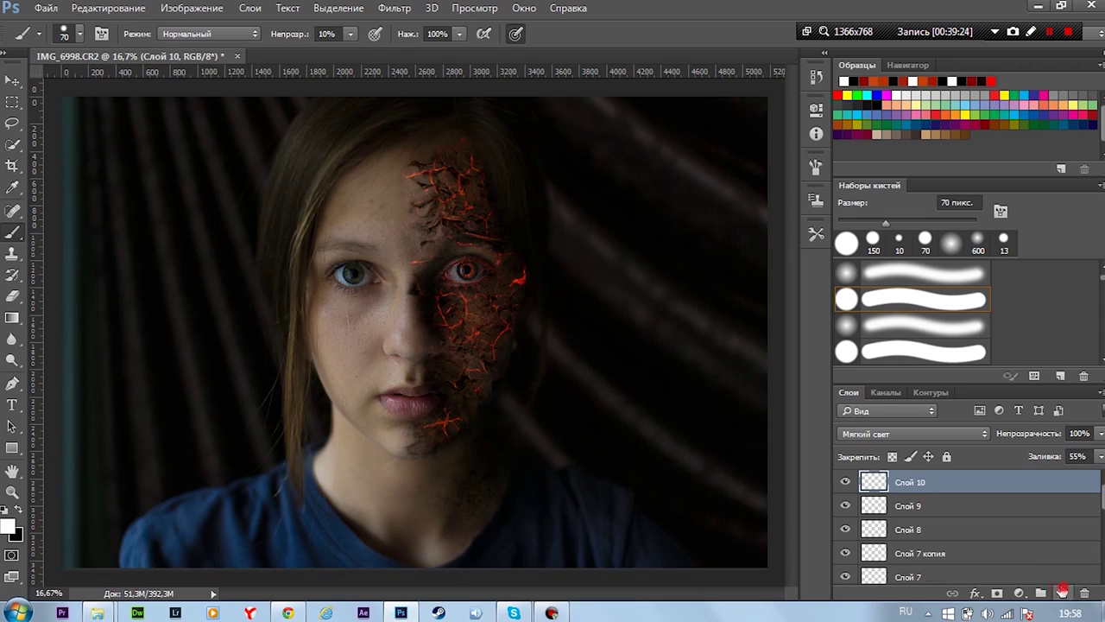
{"action": "left_click", "coordinate": [1061, 593]}
{"action": "key", "text": "ctrl+plus"}
{"action": "key", "text": "ctrl+plus"}
{"action": "key", "text": "ctrl+plus"}
{"action": "key", "text": "ctrl+plus"}
Shrink the brush to a few pixels and zoom in on the area left of the red eye
{"action": "left_click_drag", "start_coordinate": [519, 129], "coordinate": [363, 492]}
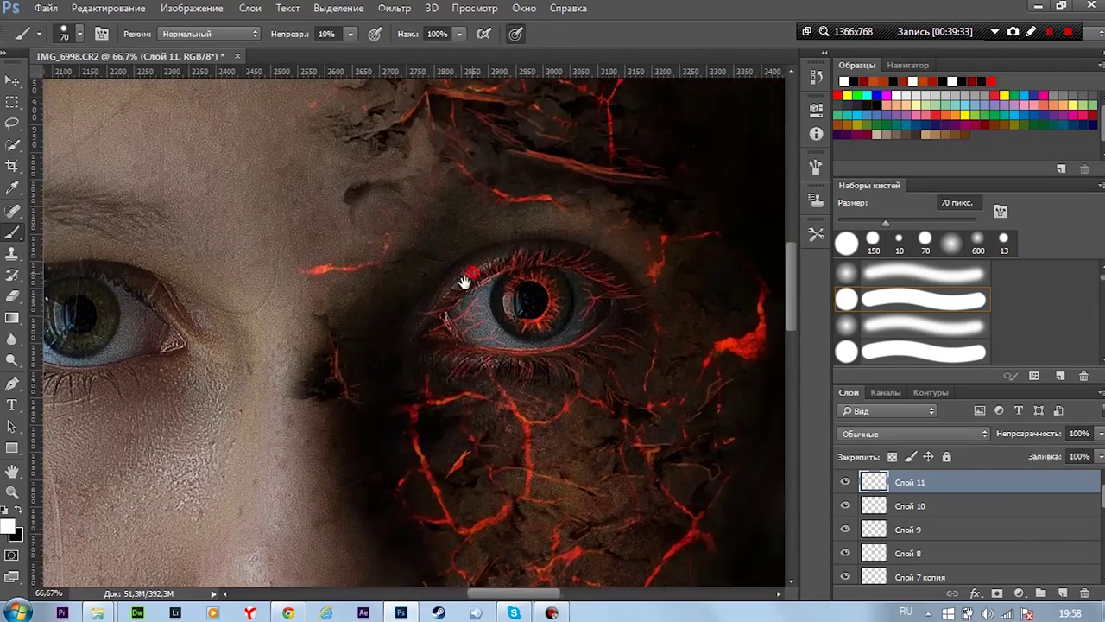
{"action": "key", "text": "bracketleft"}
{"action": "key", "text": "bracketleft"}
{"action": "key", "text": "bracketleft"}
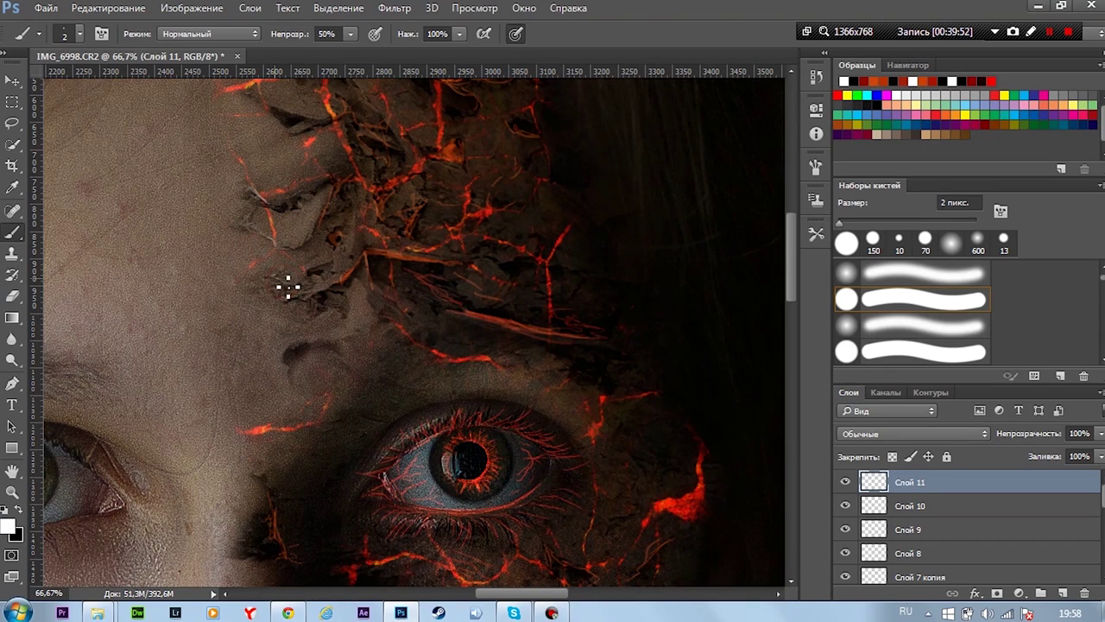
{"action": "scroll", "coordinate": [228, 93], "scroll_direction": "up", "scroll_amount": 2}
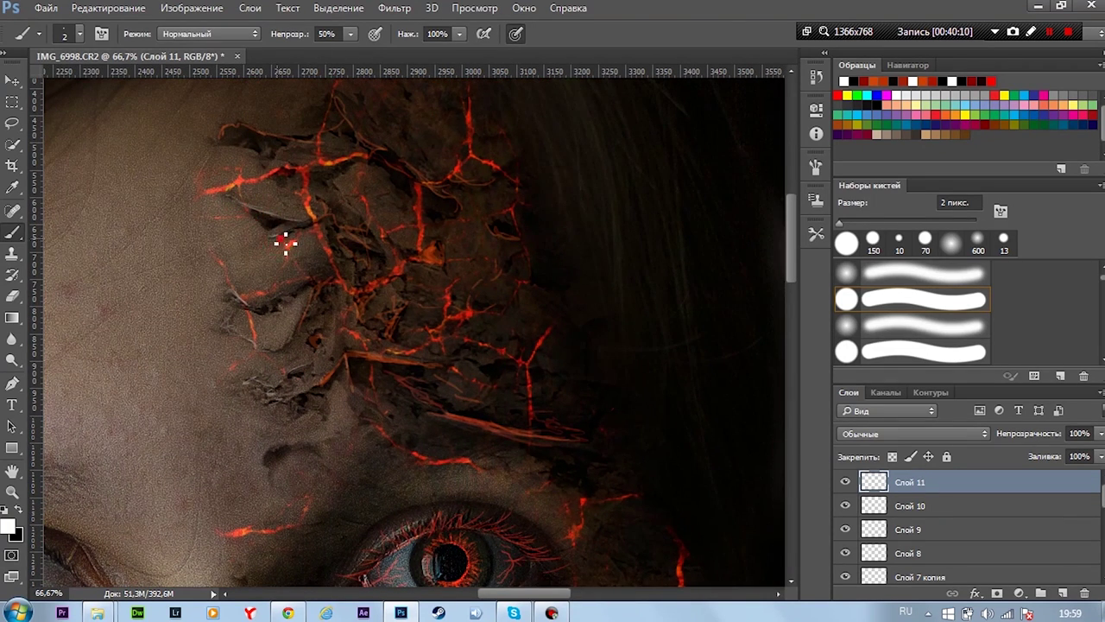
{"action": "scroll", "coordinate": [307, 160], "scroll_direction": "down", "scroll_amount": 3}
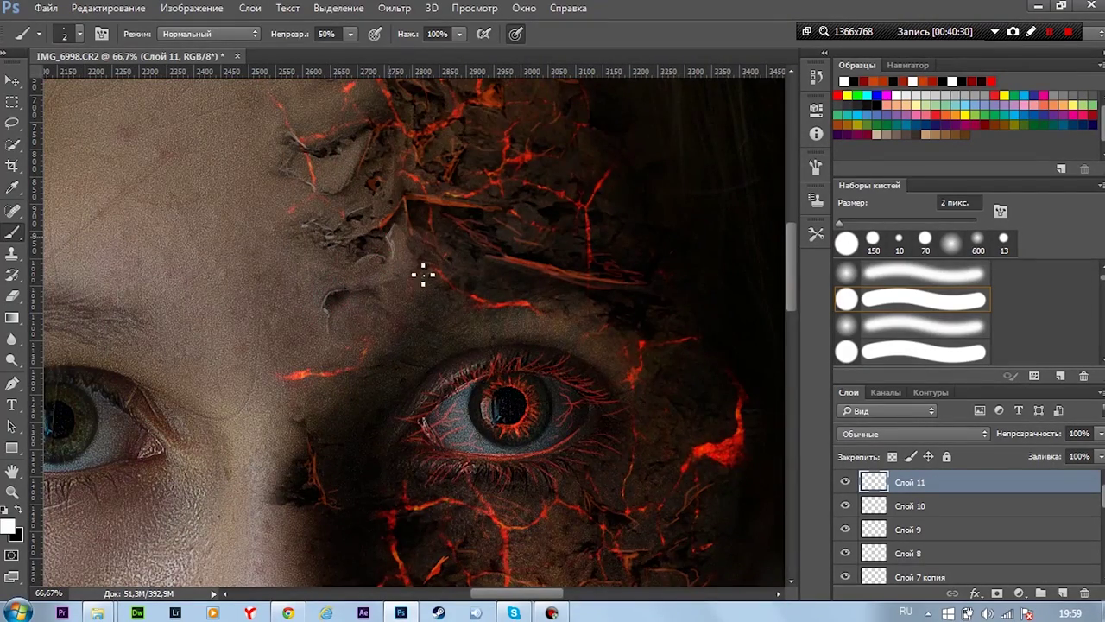
{"action": "scroll", "coordinate": [395, 250], "scroll_direction": "down", "scroll_amount": 3}
{"action": "scroll", "coordinate": [380, 259], "scroll_direction": "down", "scroll_amount": 1}
{"action": "scroll", "coordinate": [367, 277], "scroll_direction": "up", "scroll_amount": 3}
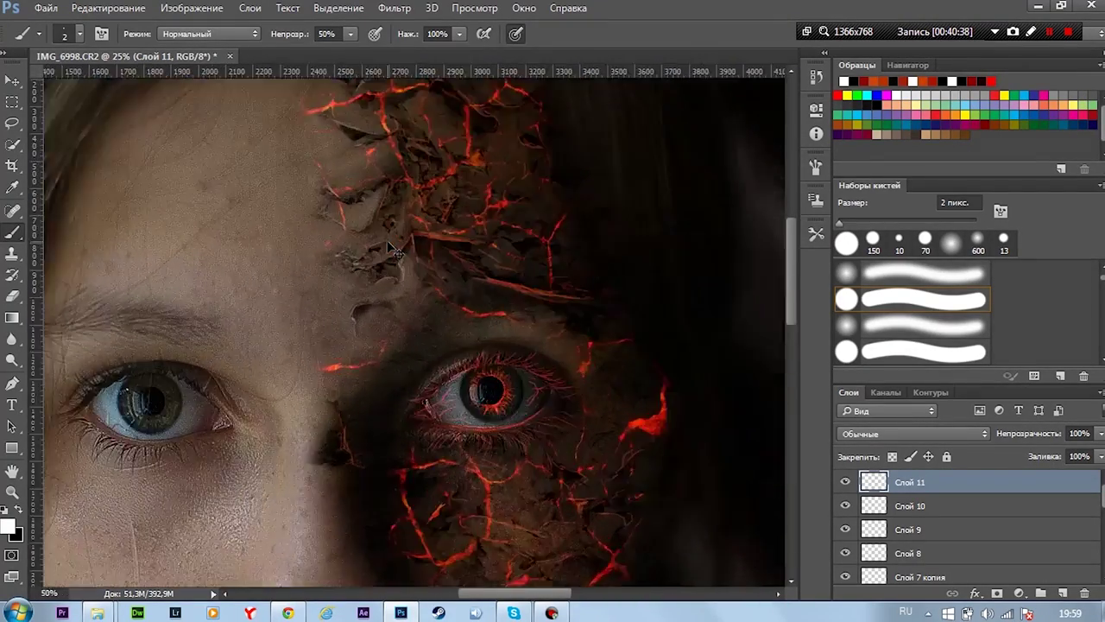
{"action": "scroll", "coordinate": [359, 285], "scroll_direction": "up", "scroll_amount": 1}
{"action": "left_click_drag", "start_coordinate": [359, 285], "coordinate": [420, 117]}
{"action": "scroll", "coordinate": [315, 306], "scroll_direction": "up", "scroll_amount": 1}
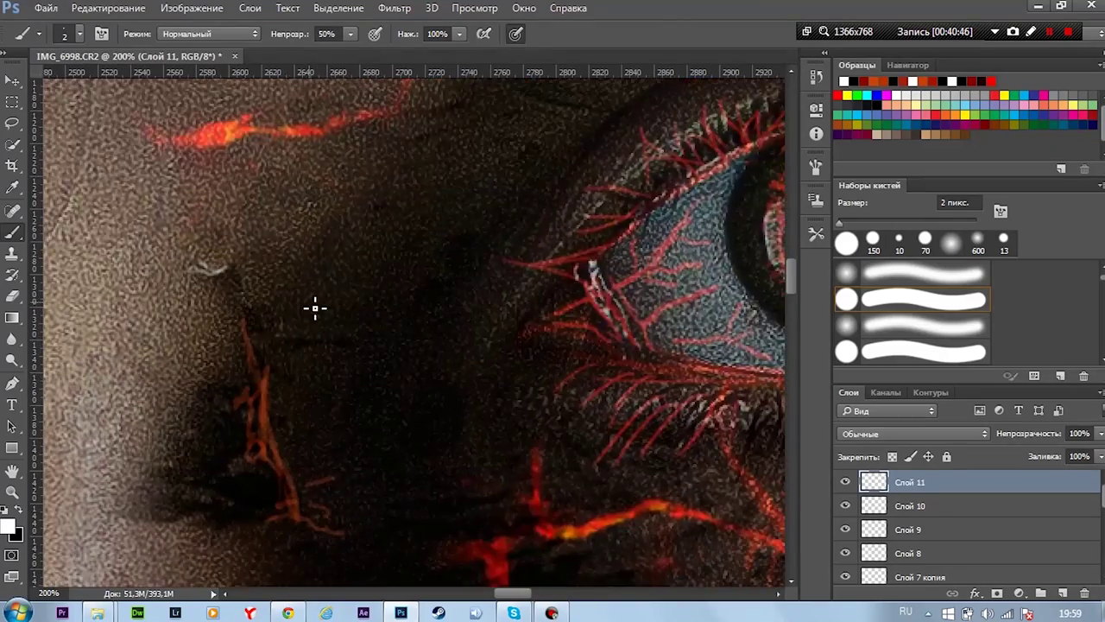
{"action": "scroll", "coordinate": [316, 305], "scroll_direction": "up", "scroll_amount": 1}
Sample skin tones and paint thin light strokes along the eye's dark crack contour
{"action": "left_click", "coordinate": [332, 356], "text": "alt"}
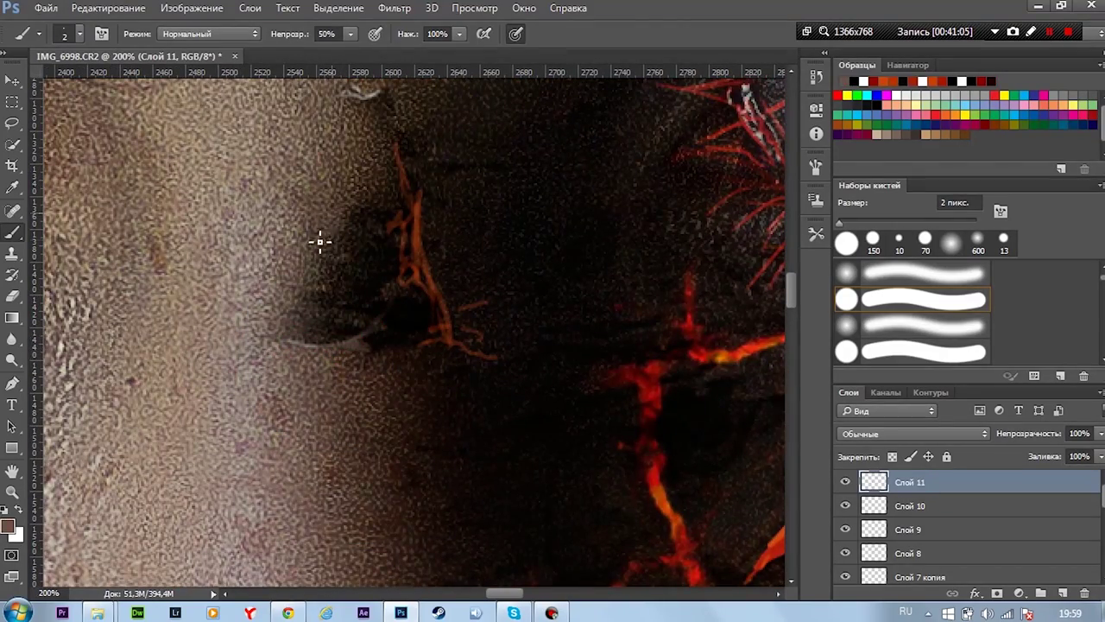
{"action": "left_click", "coordinate": [302, 311], "text": "alt"}
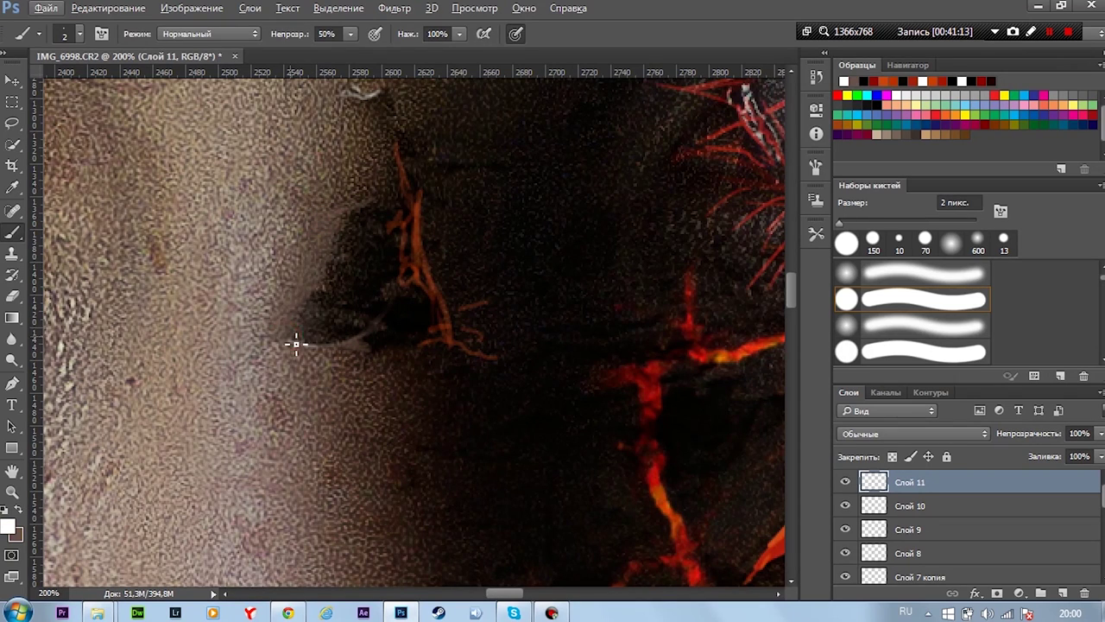
{"action": "left_click_drag", "start_coordinate": [297, 343], "coordinate": [348, 250]}
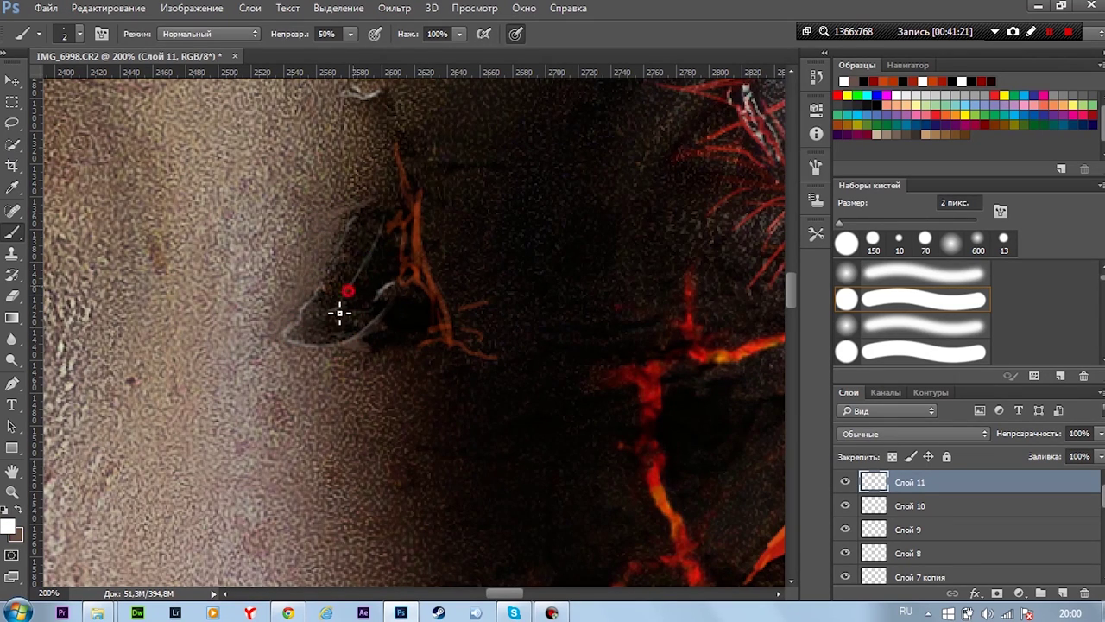
{"action": "left_click", "coordinate": [310, 345], "text": "alt"}
{"action": "left_click_drag", "start_coordinate": [389, 235], "coordinate": [304, 348]}
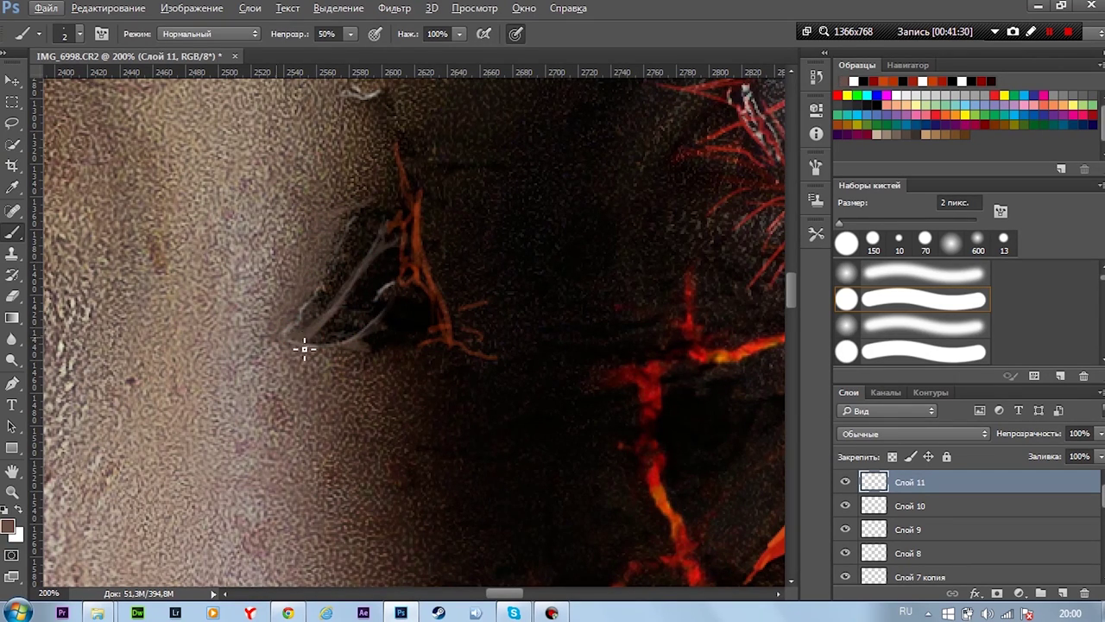
{"action": "left_click", "coordinate": [301, 335], "text": "alt"}
Zoom around the forehead edge of the cracked half of the face to inspect it
{"action": "scroll", "coordinate": [415, 174], "scroll_direction": "down", "scroll_amount": 3}
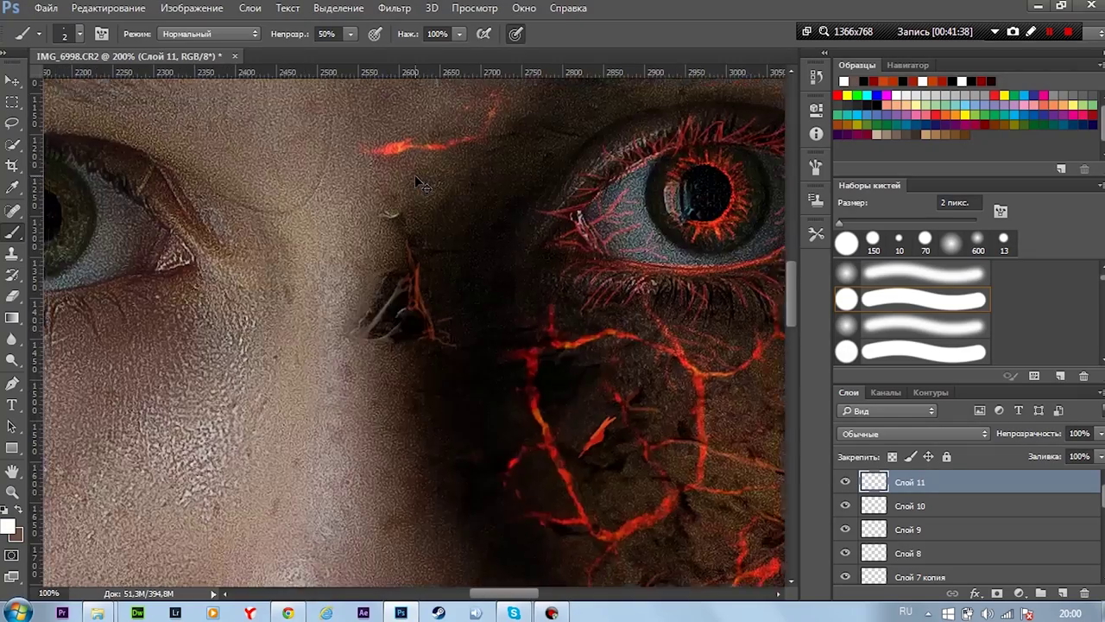
{"action": "scroll", "coordinate": [415, 174], "scroll_direction": "down", "scroll_amount": 2}
{"action": "scroll", "coordinate": [414, 175], "scroll_direction": "down", "scroll_amount": 2}
{"action": "scroll", "coordinate": [423, 183], "scroll_direction": "up", "scroll_amount": 1}
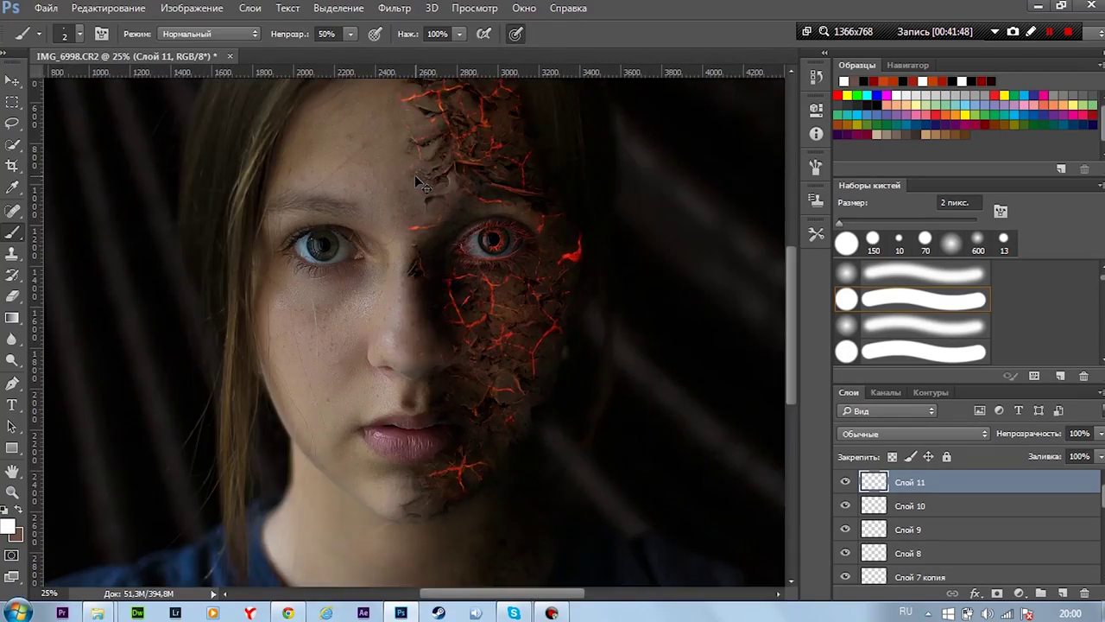
{"action": "scroll", "coordinate": [449, 173], "scroll_direction": "up", "scroll_amount": 2}
{"action": "scroll", "coordinate": [476, 153], "scroll_direction": "up", "scroll_amount": 1}
{"action": "scroll", "coordinate": [290, 400], "scroll_direction": "up", "scroll_amount": 1}
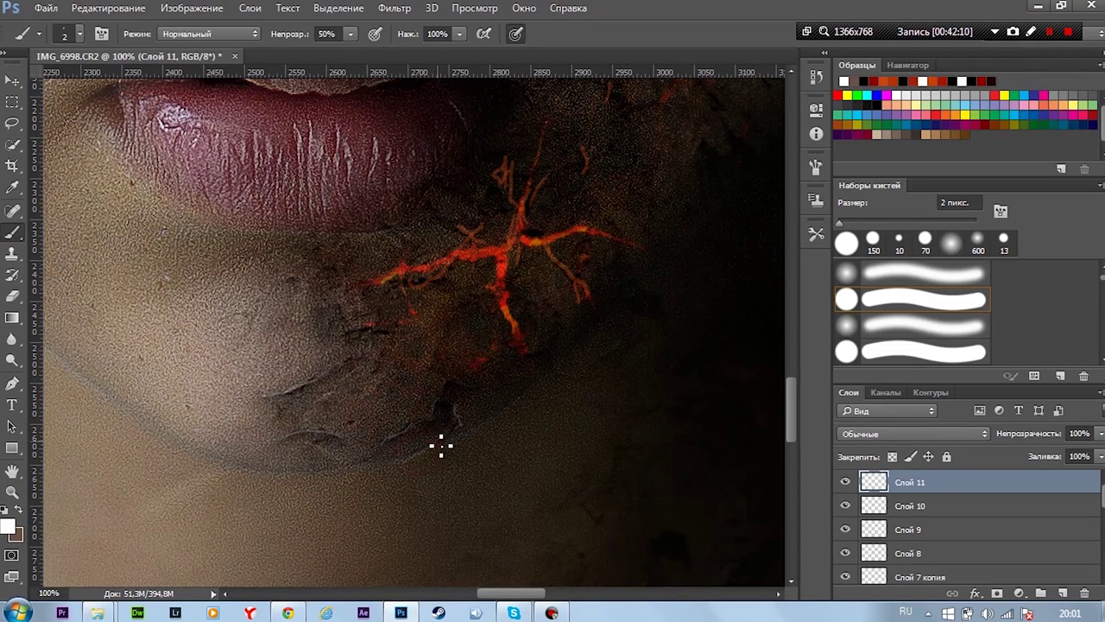
{"action": "scroll", "coordinate": [501, 410], "scroll_direction": "down", "scroll_amount": 1}
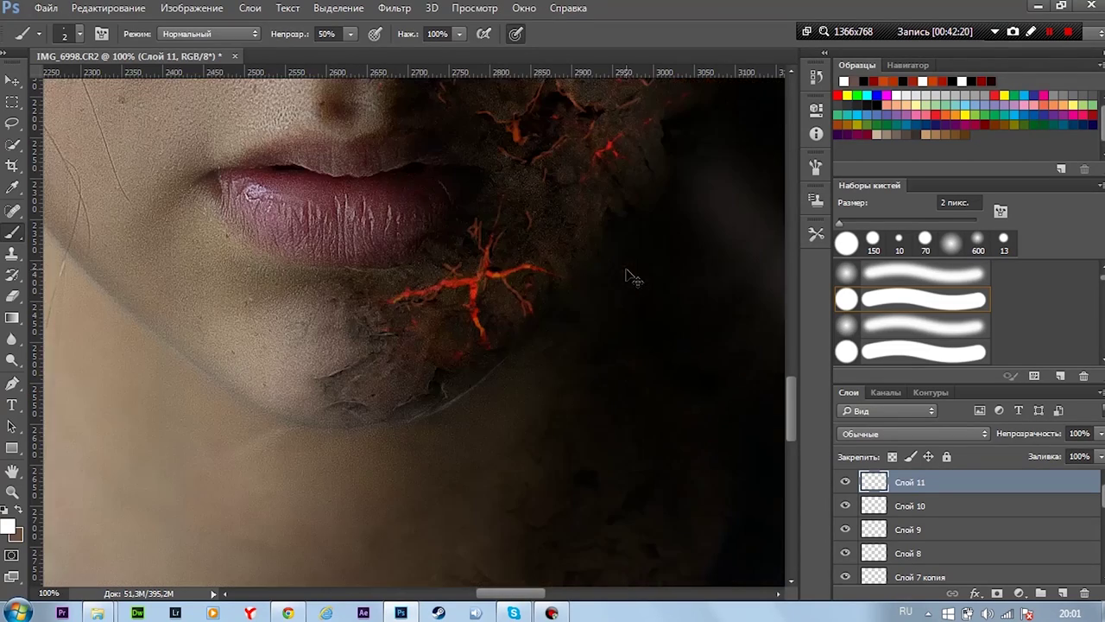
{"action": "scroll", "coordinate": [579, 260], "scroll_direction": "down", "scroll_amount": 2}
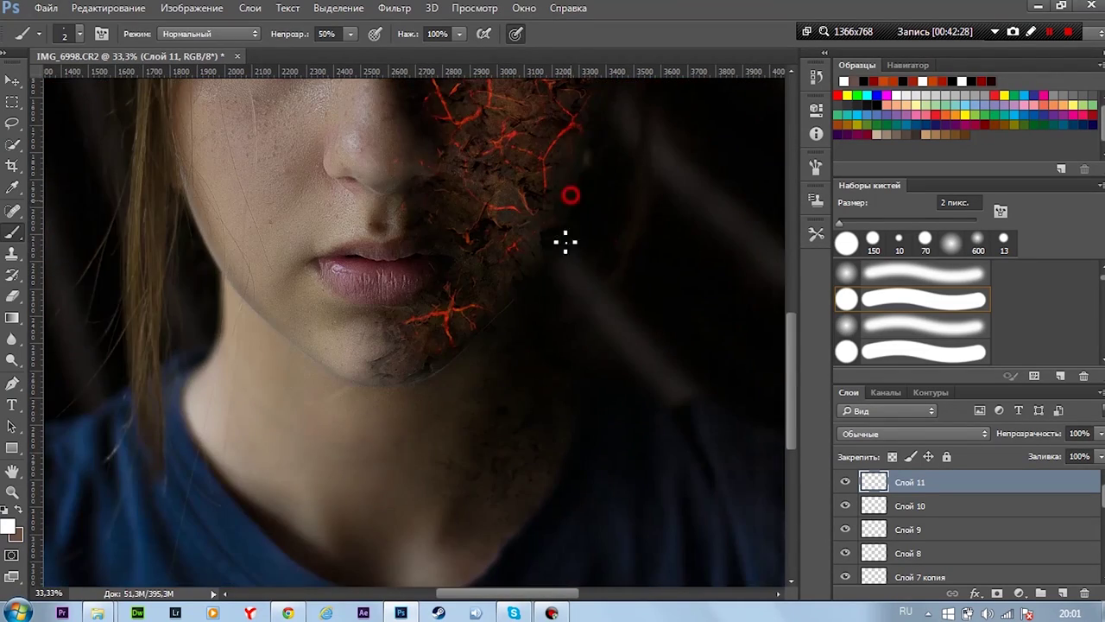
{"action": "scroll", "coordinate": [505, 321], "scroll_direction": "down", "scroll_amount": 1}
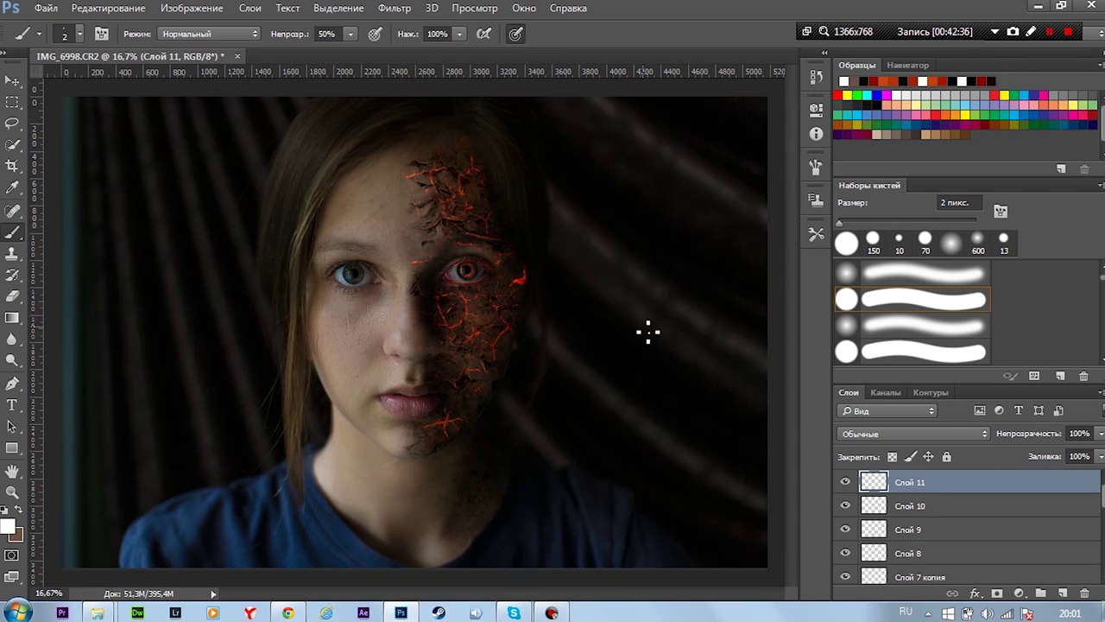
{"action": "scroll", "coordinate": [644, 320], "scroll_direction": "up", "scroll_amount": 1}
{"action": "scroll", "coordinate": [604, 259], "scroll_direction": "up", "scroll_amount": 1}
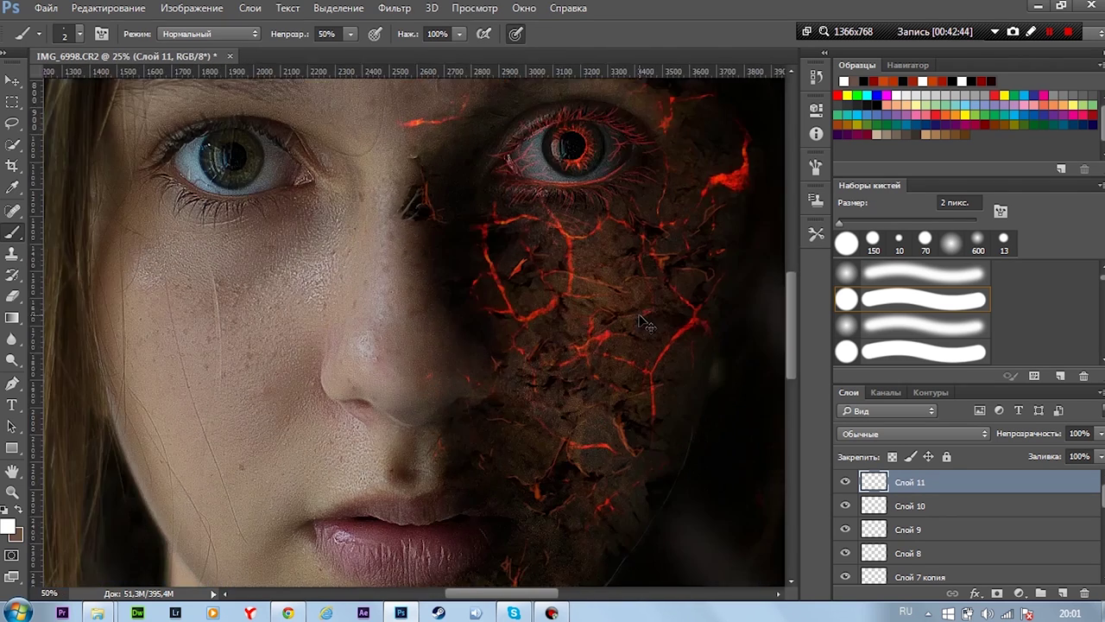
{"action": "scroll", "coordinate": [575, 178], "scroll_direction": "up", "scroll_amount": 1}
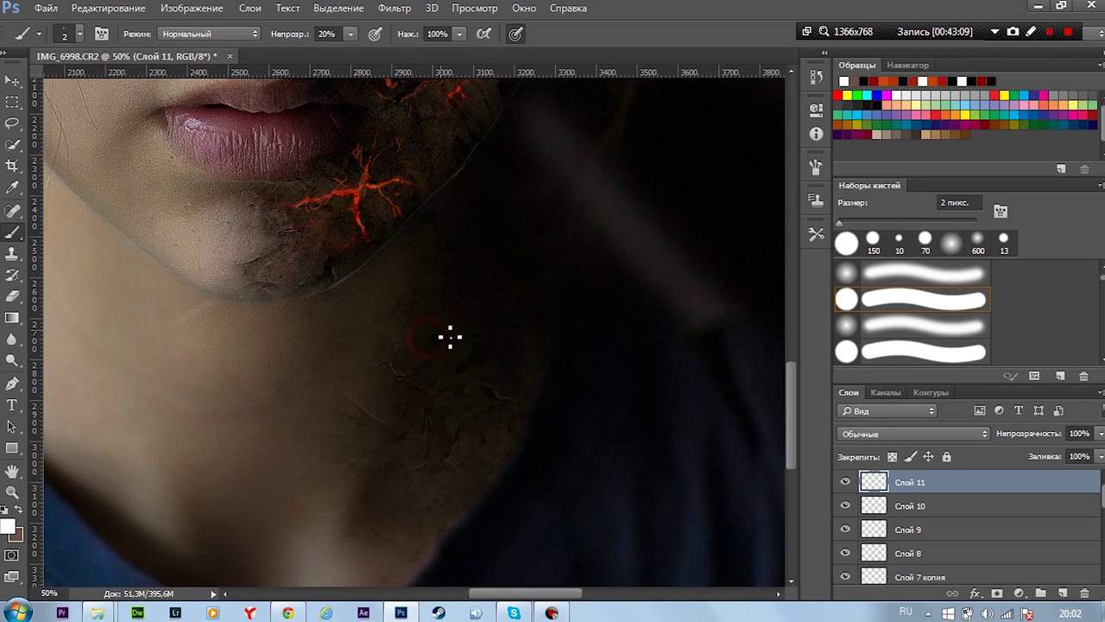
Zoom out to the whole face, undo an accidental layer duplicate, and zoom back onto the upper face
{"action": "key", "text": "ctrl+minus"}
{"action": "key", "text": "ctrl+minus"}
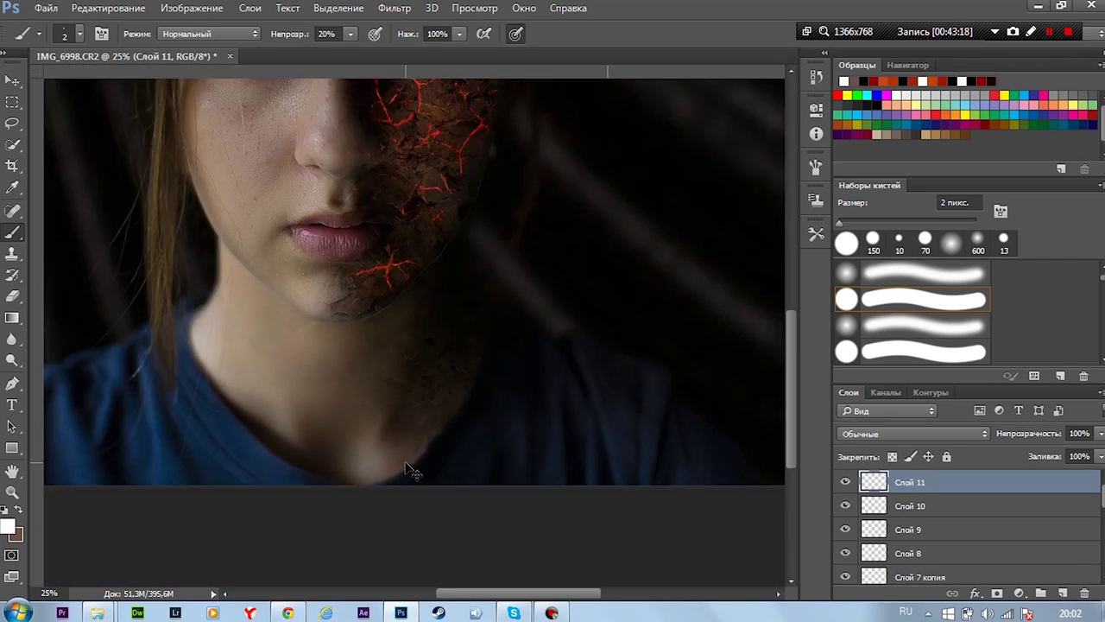
{"action": "key", "text": "ctrl+minus"}
{"action": "key", "text": "ctrl+j"}
{"action": "key", "text": "ctrl+z"}
{"action": "key", "text": "ctrl+plus"}
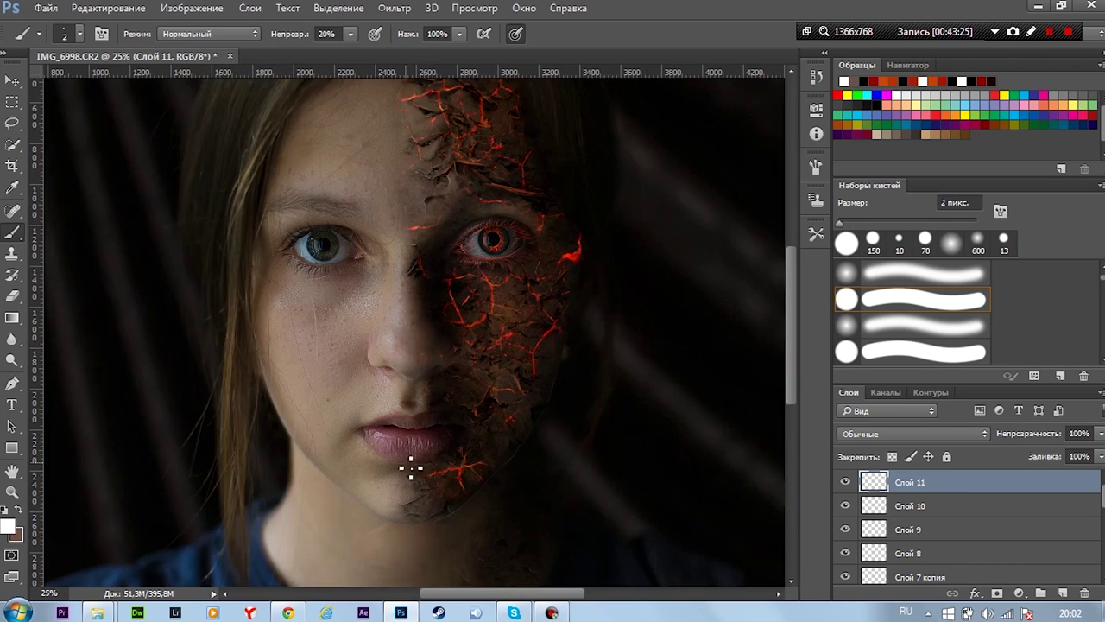
{"action": "key", "text": "ctrl+plus"}
{"action": "key", "text": "ctrl+plus"}
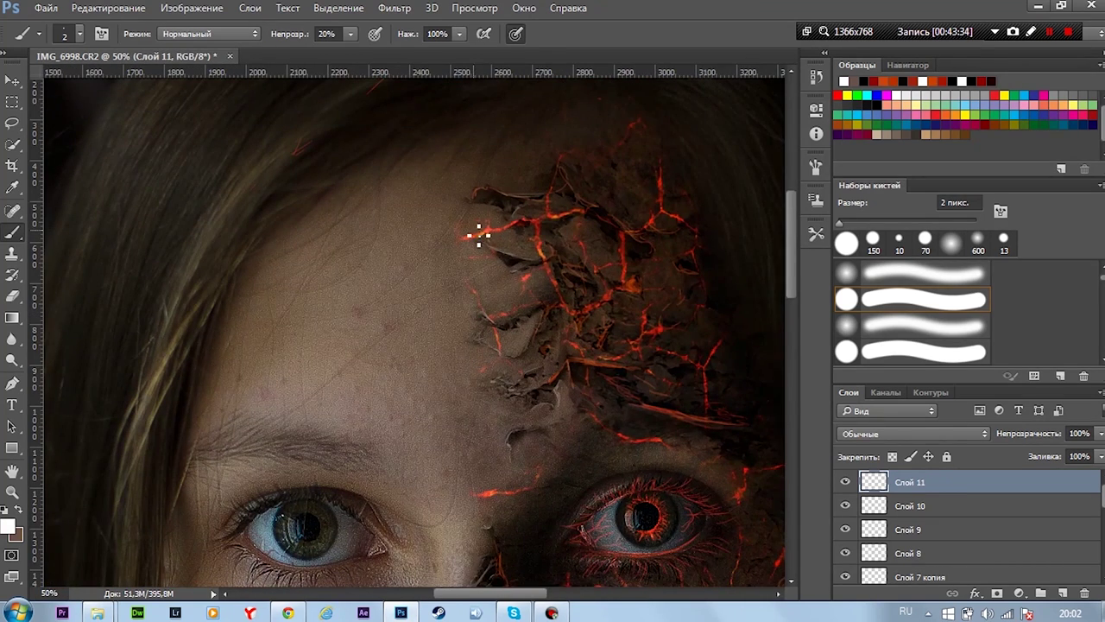
Paint a small white flake mark beside the forehead cracks, then touch it up with the Eraser
{"action": "key", "text": "x"}
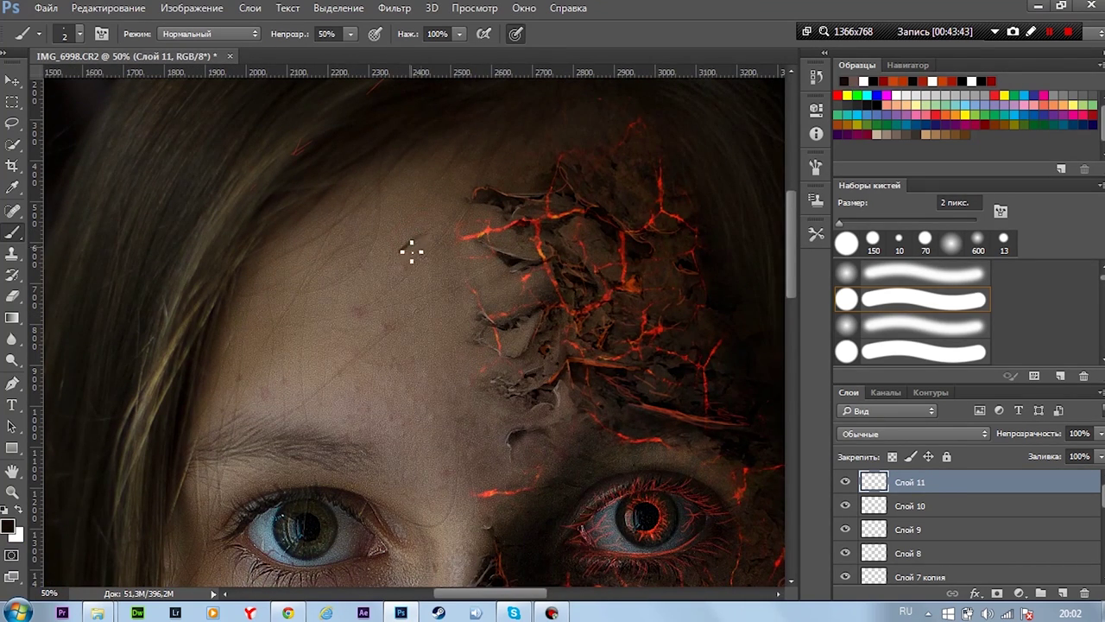
{"action": "key", "text": "x"}
{"action": "left_click", "coordinate": [410, 252]}
{"action": "key", "text": "e"}
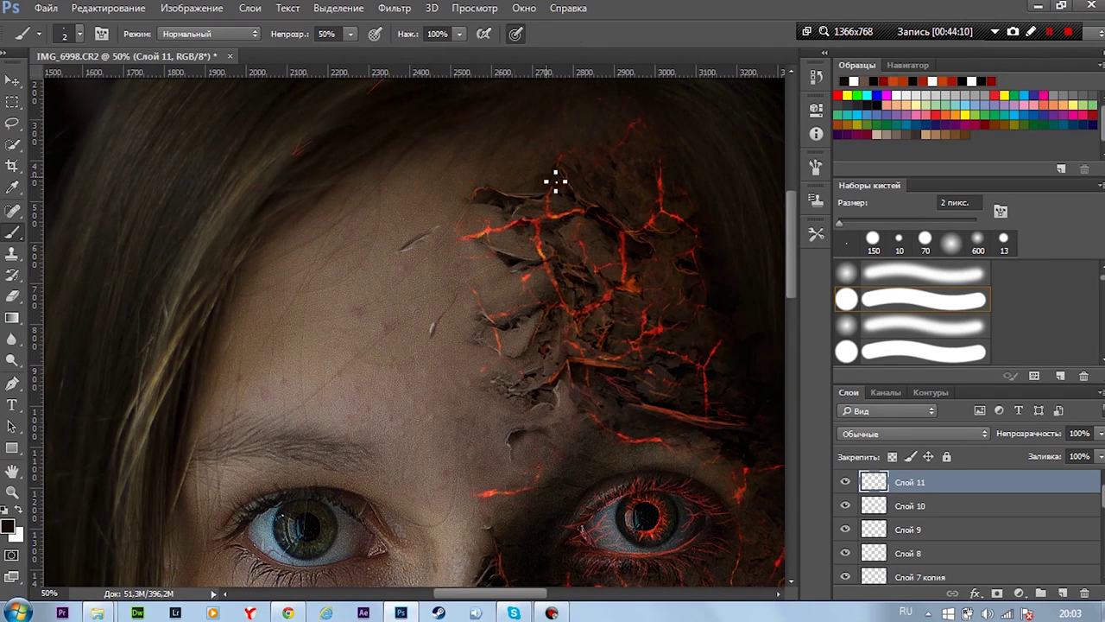
{"action": "scroll", "coordinate": [408, 332], "scroll_direction": "down", "scroll_amount": 3}
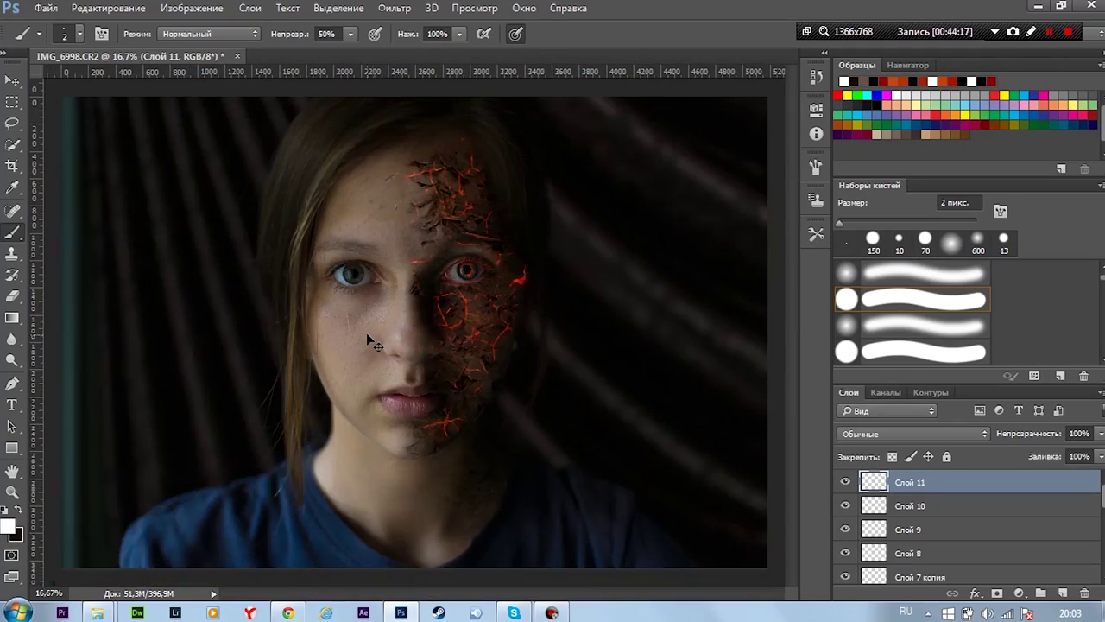
{"action": "scroll", "coordinate": [366, 335], "scroll_direction": "up", "scroll_amount": 1}
{"action": "scroll", "coordinate": [365, 337], "scroll_direction": "up", "scroll_amount": 1}
{"action": "scroll", "coordinate": [364, 333], "scroll_direction": "down", "scroll_amount": 2}
In Chrome, search Google Images for 'огонь', narrow to fire for Photoshop, and preview a flame image
{"action": "key", "text": "alt+Tab"}
{"action": "key", "text": "ctrl+shift+Tab"}
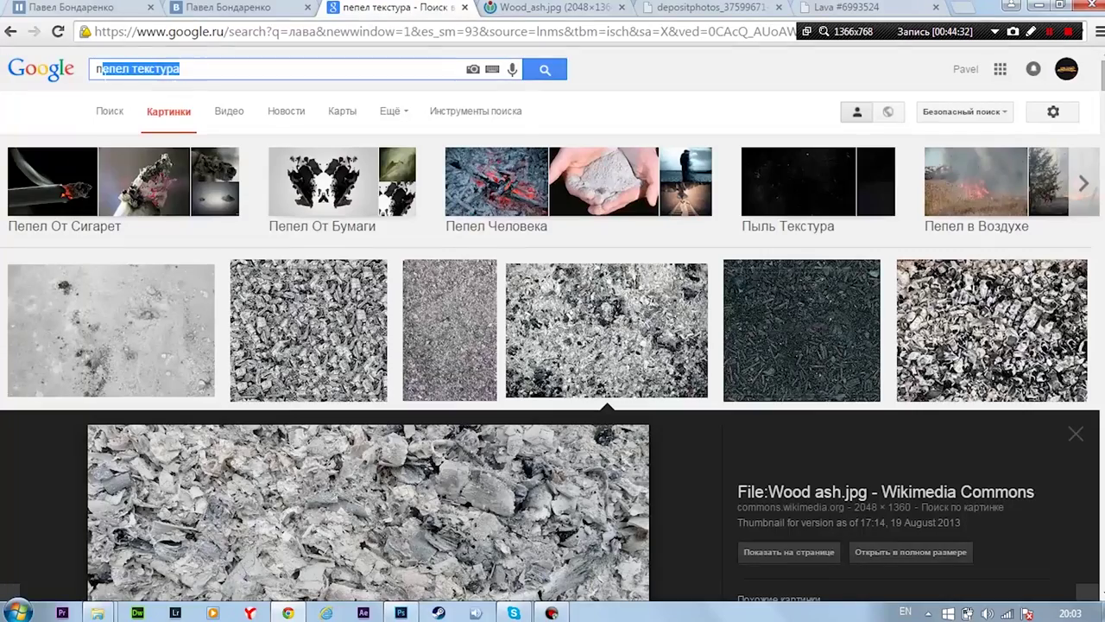
{"action": "type", "text": "огонь"}
{"action": "key", "text": "Return"}
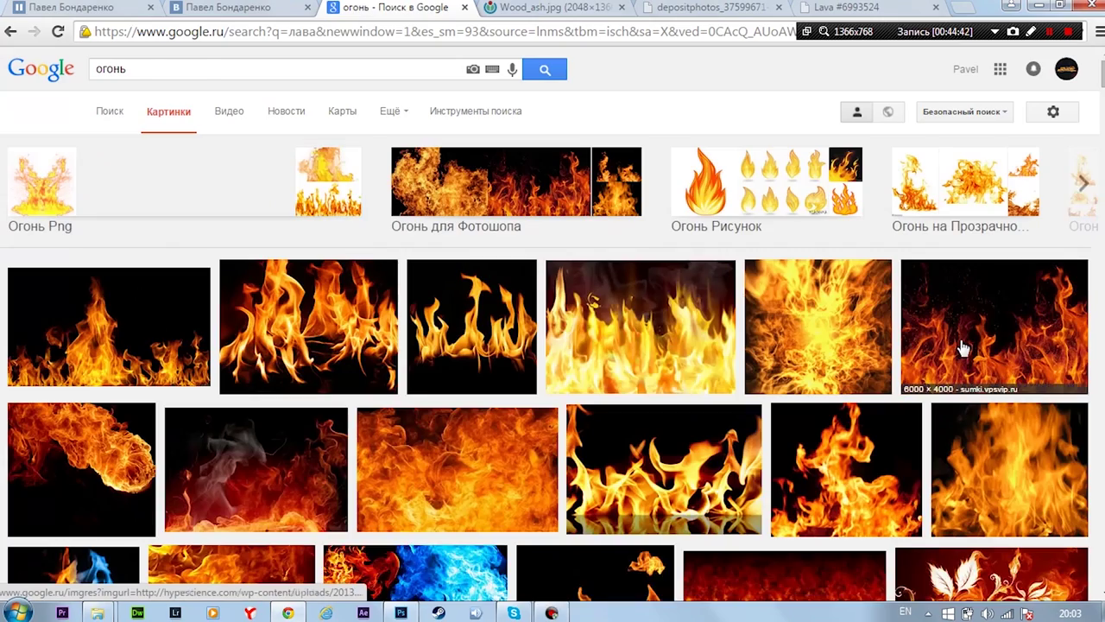
{"action": "left_click", "coordinate": [519, 185]}
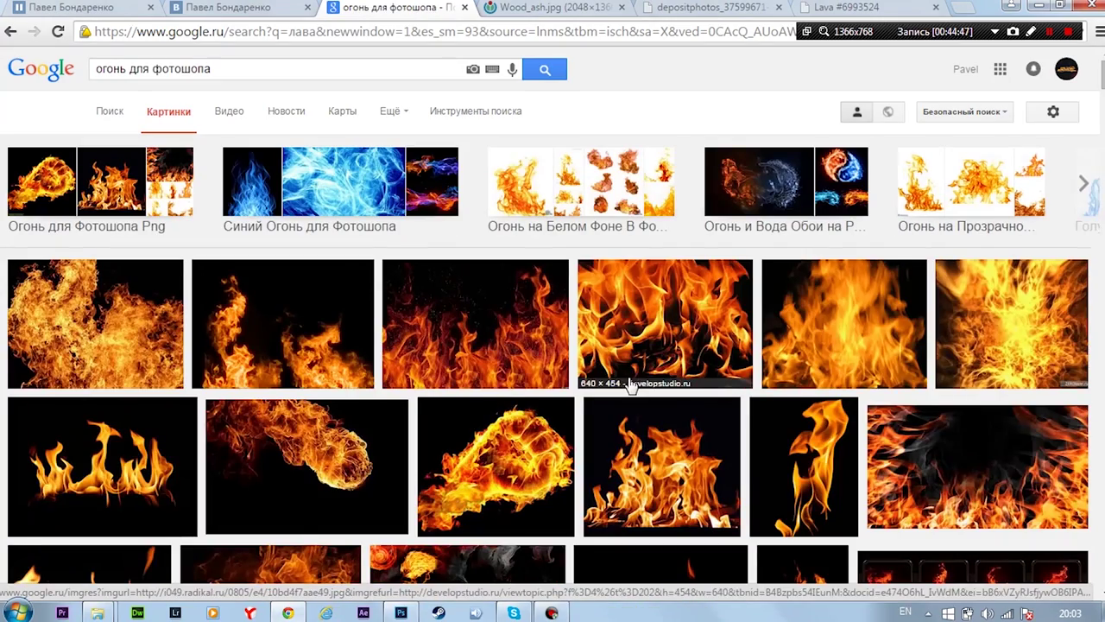
{"action": "scroll", "coordinate": [297, 369], "scroll_direction": "down", "scroll_amount": 2}
{"action": "scroll", "coordinate": [297, 369], "scroll_direction": "down", "scroll_amount": 3}
{"action": "left_click", "coordinate": [296, 369]}
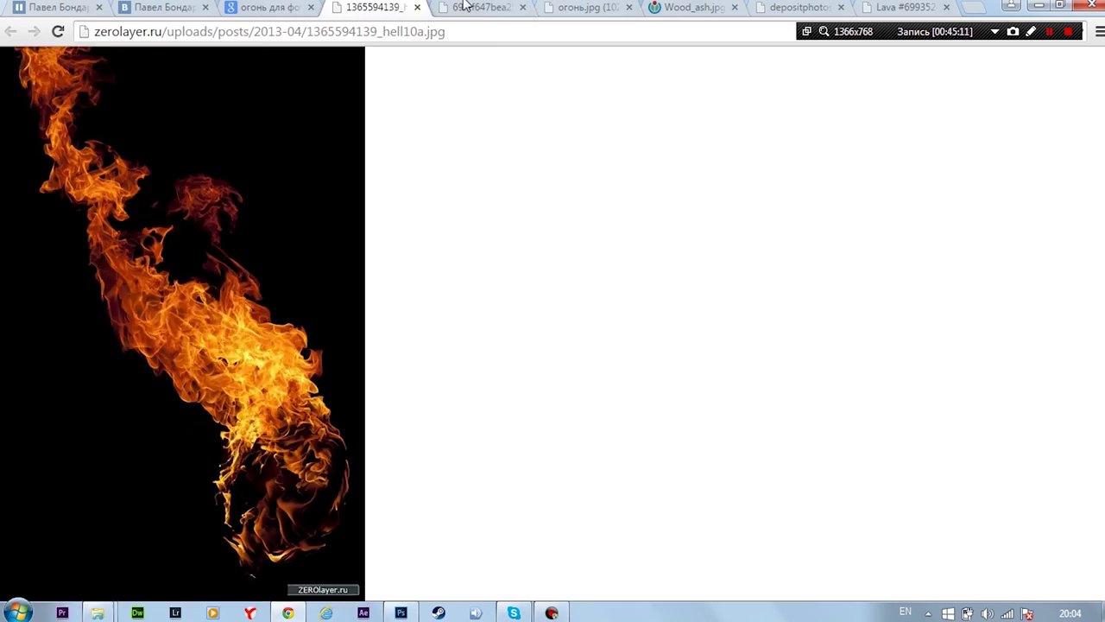
{"action": "right_click", "coordinate": [218, 220]}
Paste the flame into Photoshop, blend it as Screen, and enlarge and rotate it over the face
{"action": "left_click", "coordinate": [266, 271]}
{"action": "left_click", "coordinate": [401, 613]}
{"action": "key", "text": "ctrl+v"}
{"action": "left_click", "coordinate": [912, 433]}
{"action": "left_click", "coordinate": [864, 390]}
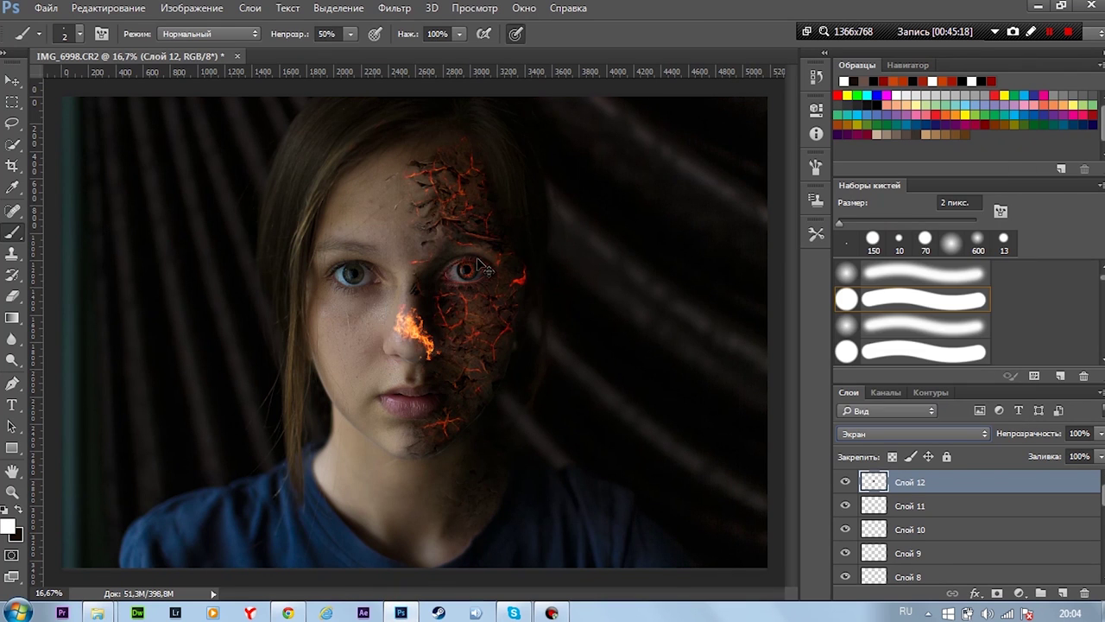
{"action": "key", "text": "ctrl+t"}
{"action": "left_click_drag", "start_coordinate": [448, 304], "coordinate": [519, 259]}
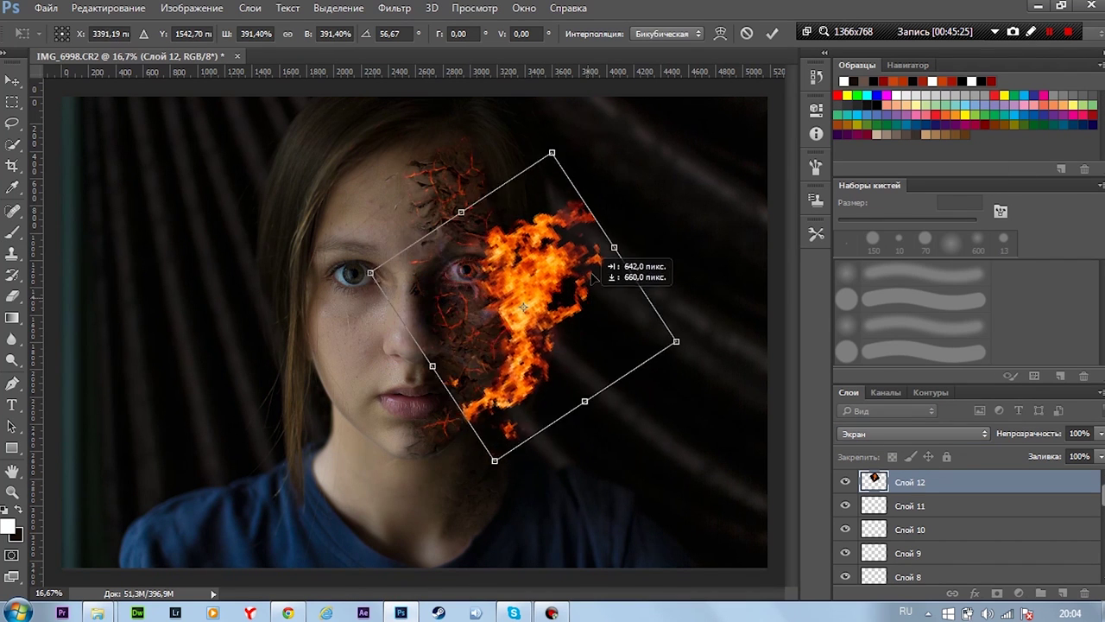
{"action": "mouse_move", "coordinate": [552, 345]}
{"action": "left_mouse_down"}
{"action": "mouse_move", "coordinate": [599, 331]}
{"action": "mouse_move", "coordinate": [535, 268]}
{"action": "mouse_move", "coordinate": [561, 312]}
{"action": "left_mouse_up"}
{"action": "key", "text": "Return"}
Warp the flame so it bends up along the cracked temple
{"action": "key", "text": "b"}
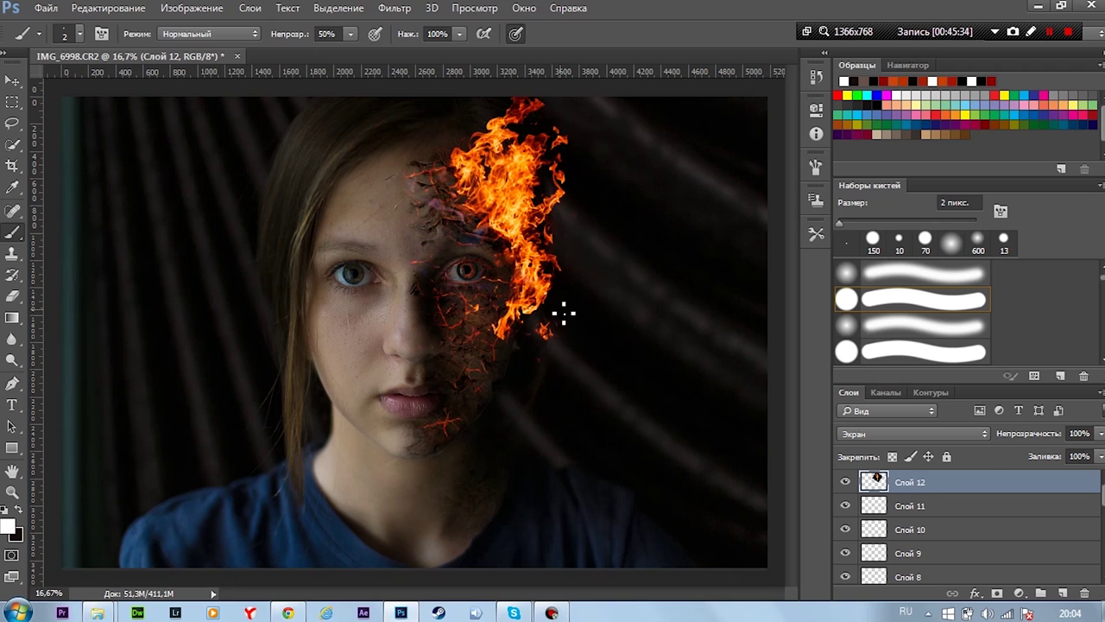
{"action": "key", "text": "e"}
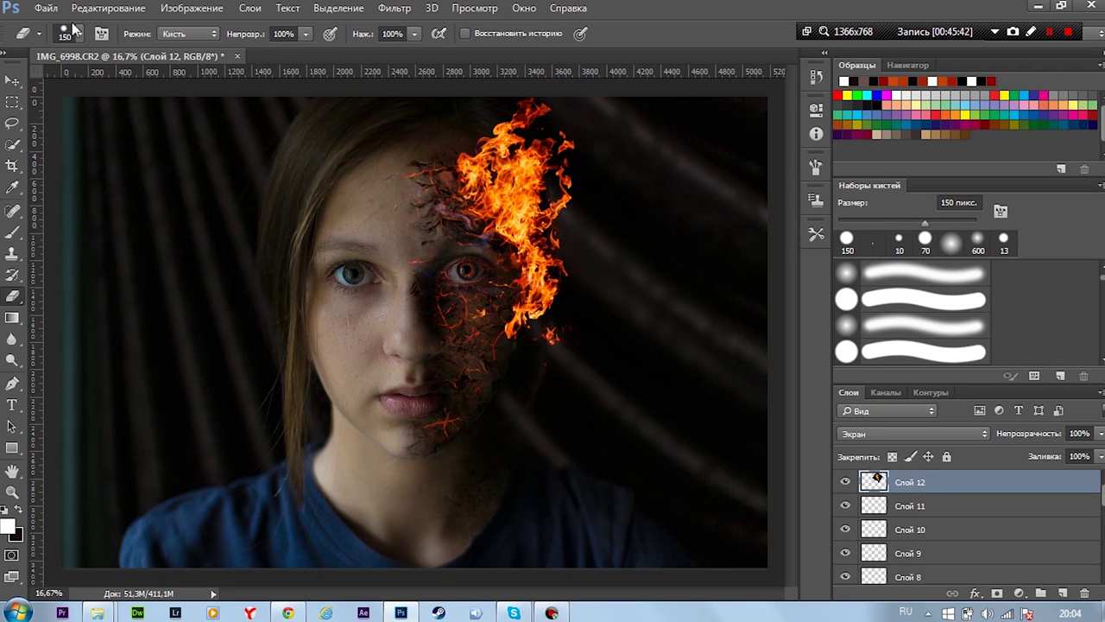
{"action": "left_click", "coordinate": [108, 8]}
{"action": "left_click", "coordinate": [466, 432]}
{"action": "left_click_drag", "start_coordinate": [483, 173], "coordinate": [457, 155]}
{"action": "left_click_drag", "start_coordinate": [466, 277], "coordinate": [438, 279]}
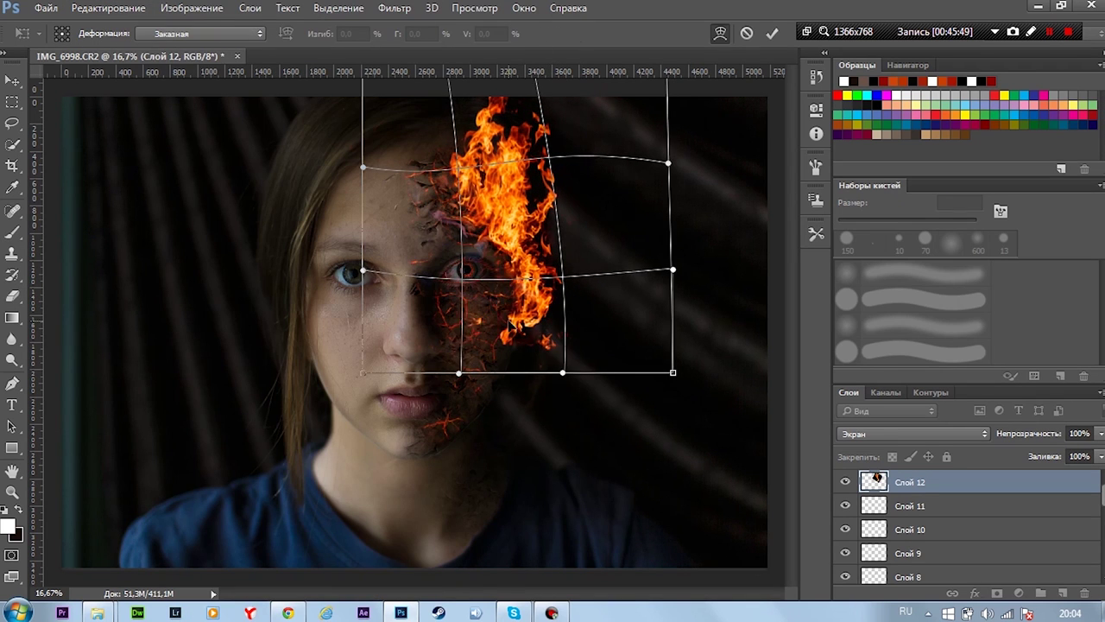
{"action": "left_click_drag", "start_coordinate": [544, 338], "coordinate": [541, 335]}
{"action": "key", "text": "Return"}
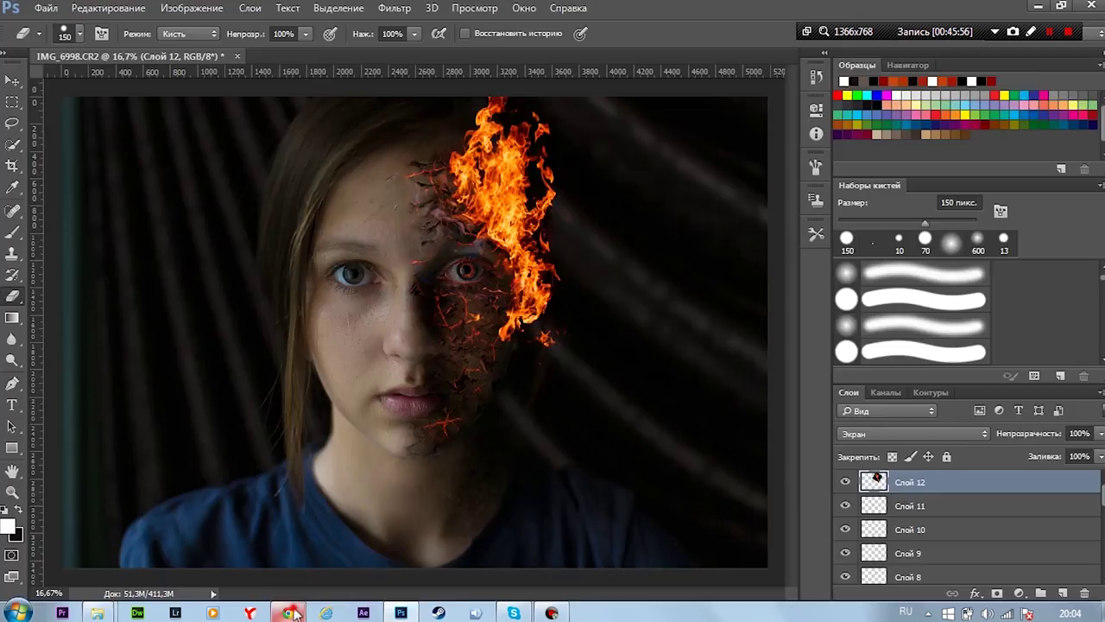
{"action": "left_click", "coordinate": [287, 612]}
{"action": "right_click", "coordinate": [407, 350]}
Paste a second flame image into Photoshop as a new layer with Screen blending
{"action": "left_click", "coordinate": [466, 402]}
{"action": "left_click", "coordinate": [401, 612]}
{"action": "key", "text": "ctrl+v"}
{"action": "left_click", "coordinate": [912, 434]}
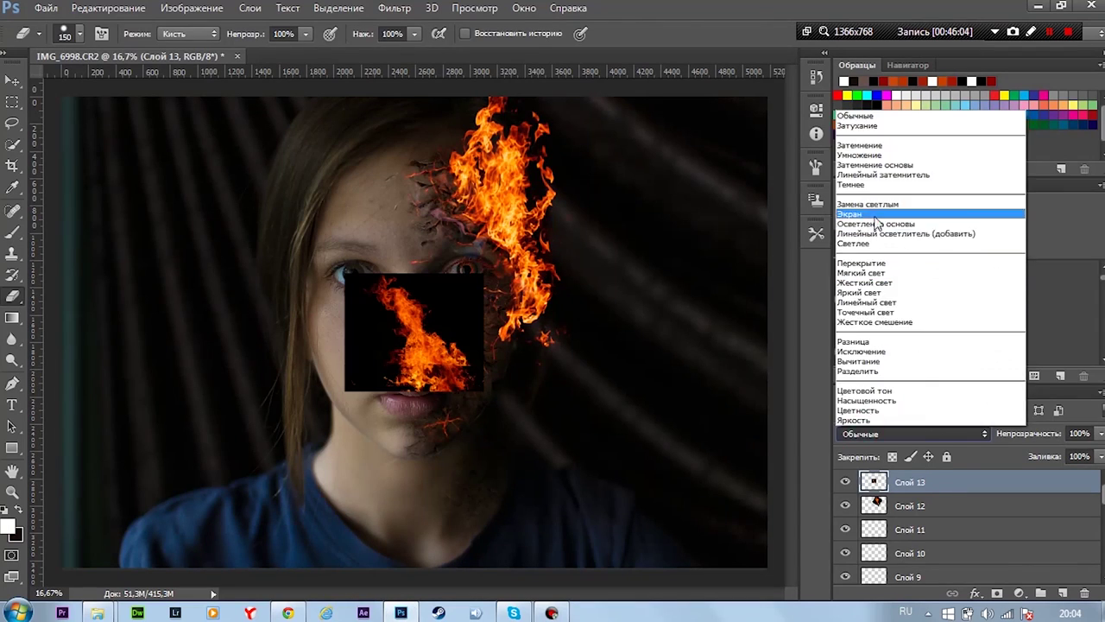
{"action": "left_click", "coordinate": [811, 221]}
Scale and tilt the second flame over the forehead, then erase its unwanted edges
{"action": "key", "text": "ctrl+t"}
{"action": "left_click_drag", "start_coordinate": [414, 336], "coordinate": [518, 259]}
{"action": "mouse_move", "coordinate": [553, 329]}
{"action": "left_mouse_down"}
{"action": "mouse_move", "coordinate": [639, 285]}
{"action": "mouse_move", "coordinate": [665, 345]}
{"action": "left_mouse_up"}
{"action": "key", "text": "ctrl+minus"}
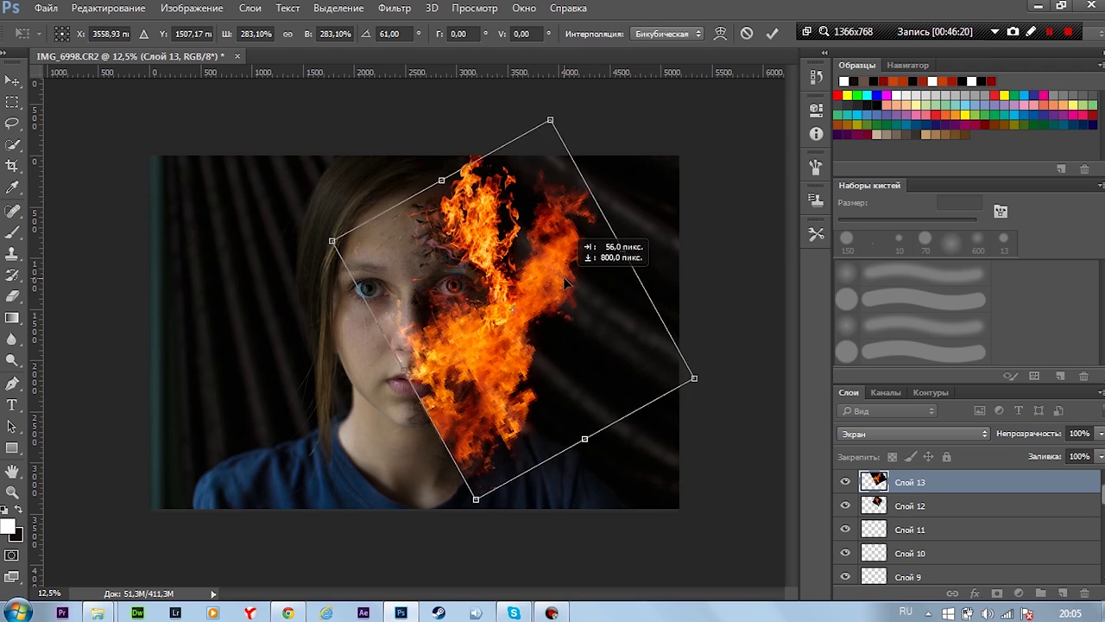
{"action": "mouse_move", "coordinate": [523, 181]}
{"action": "left_mouse_down"}
{"action": "mouse_move", "coordinate": [555, 197]}
{"action": "mouse_move", "coordinate": [585, 178]}
{"action": "left_mouse_up"}
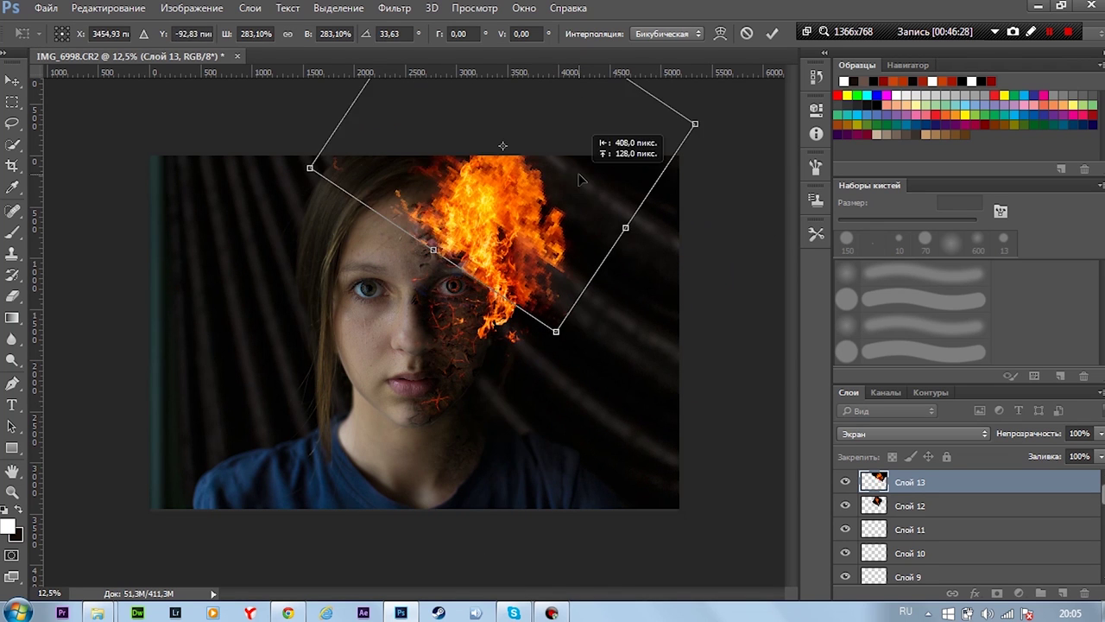
{"action": "key", "text": "Return"}
{"action": "key", "text": "e"}
{"action": "left_click_drag", "start_coordinate": [518, 320], "coordinate": [529, 470]}
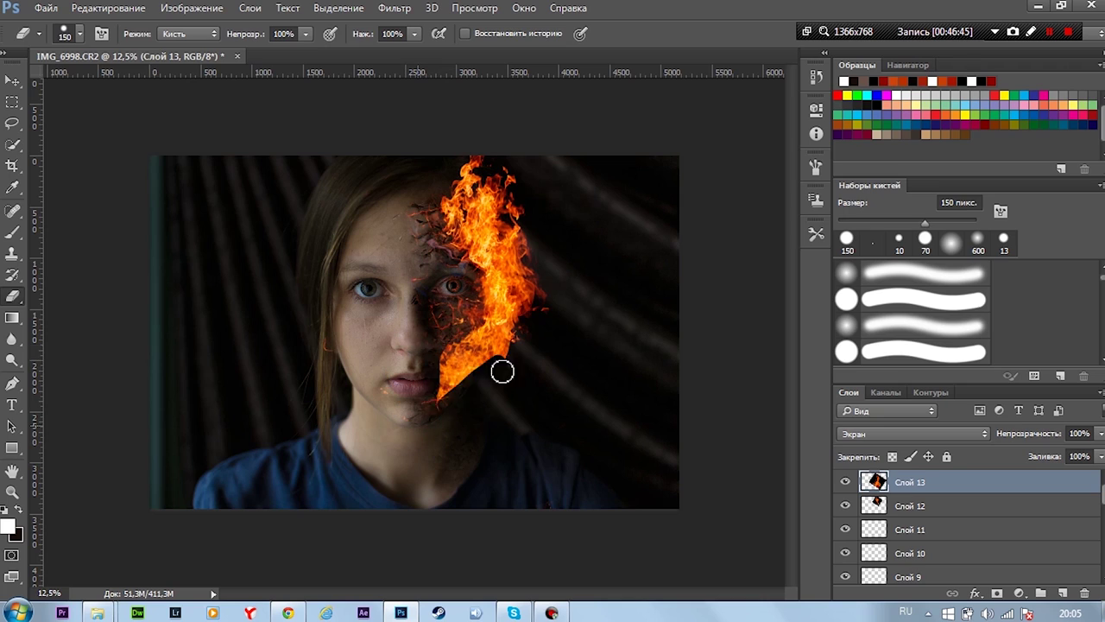
{"action": "key", "text": "ctrl+plus"}
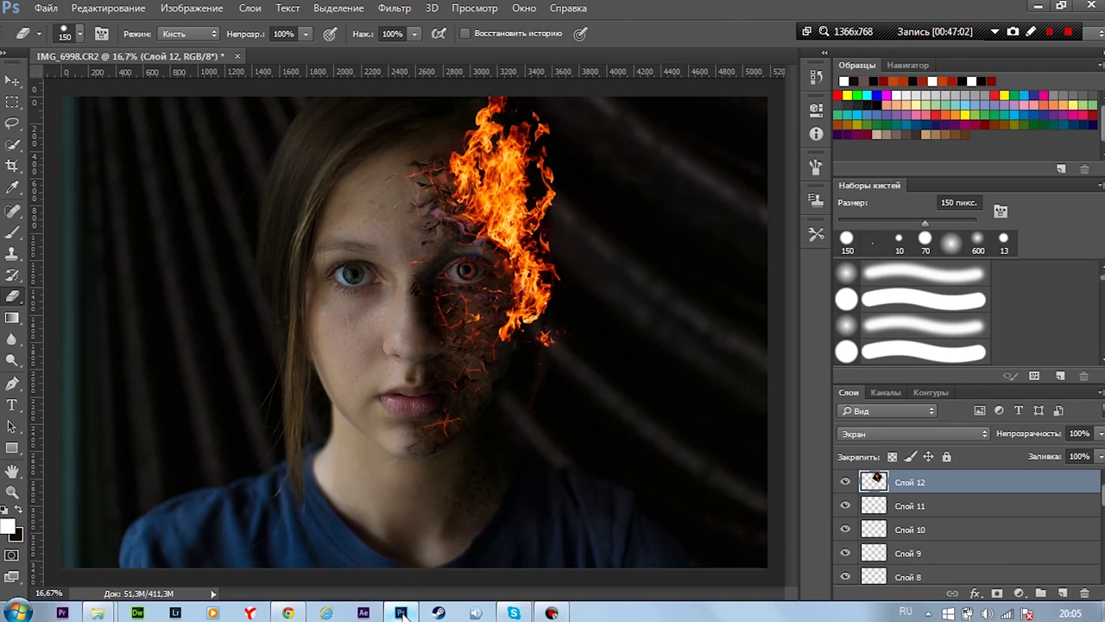
Duplicate the flame and rotate and lower the copy onto the face's right side
{"action": "key", "text": "ctrl+j"}
{"action": "key", "text": "ctrl+t"}
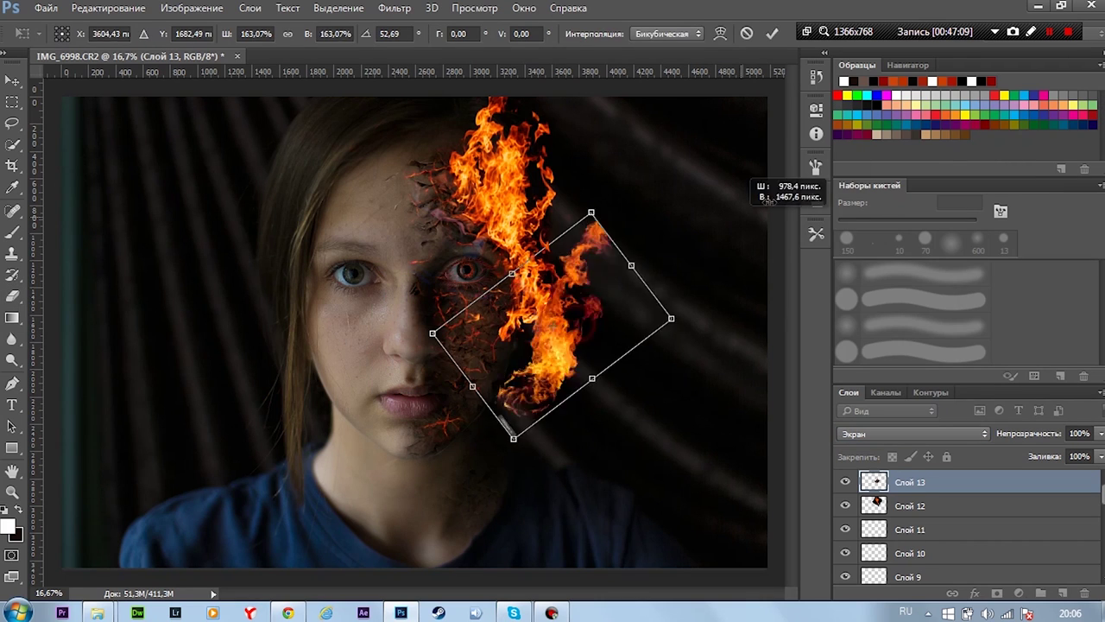
{"action": "mouse_move", "coordinate": [768, 199]}
{"action": "left_mouse_down"}
{"action": "mouse_move", "coordinate": [584, 317]}
{"action": "mouse_move", "coordinate": [654, 152]}
{"action": "mouse_move", "coordinate": [563, 238]}
{"action": "left_mouse_up"}
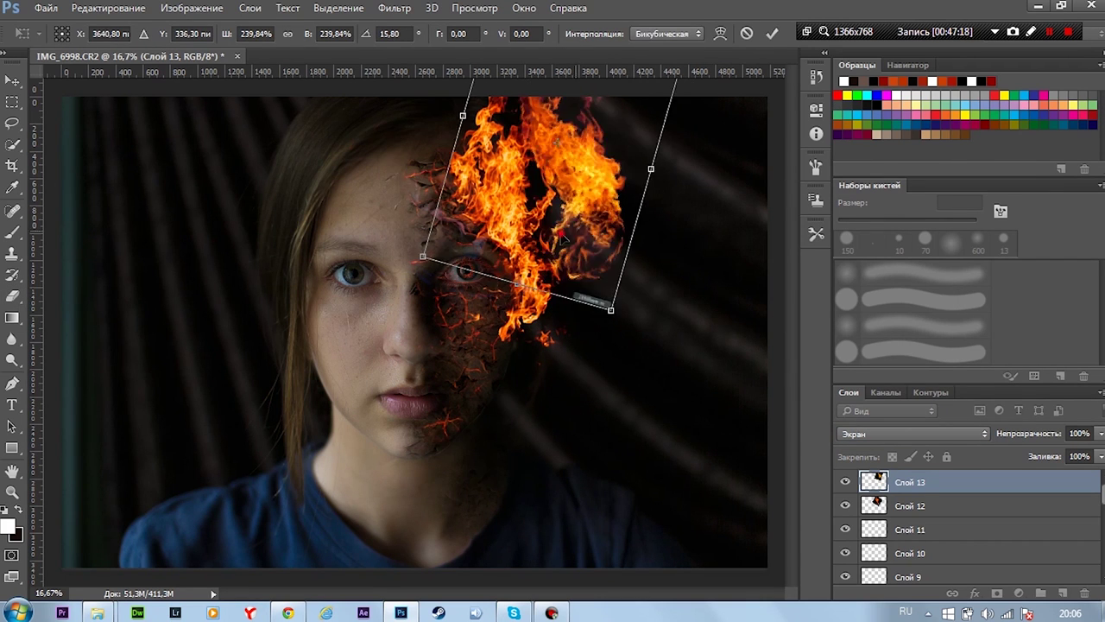
{"action": "left_click_drag", "start_coordinate": [658, 197], "coordinate": [654, 222]}
{"action": "left_click_drag", "start_coordinate": [536, 216], "coordinate": [493, 185]}
{"action": "mouse_move", "coordinate": [656, 200]}
{"action": "left_mouse_down"}
{"action": "mouse_move", "coordinate": [629, 217]}
{"action": "mouse_move", "coordinate": [678, 153]}
{"action": "left_mouse_up"}
{"action": "key", "text": "Return"}
{"action": "key", "text": "b"}
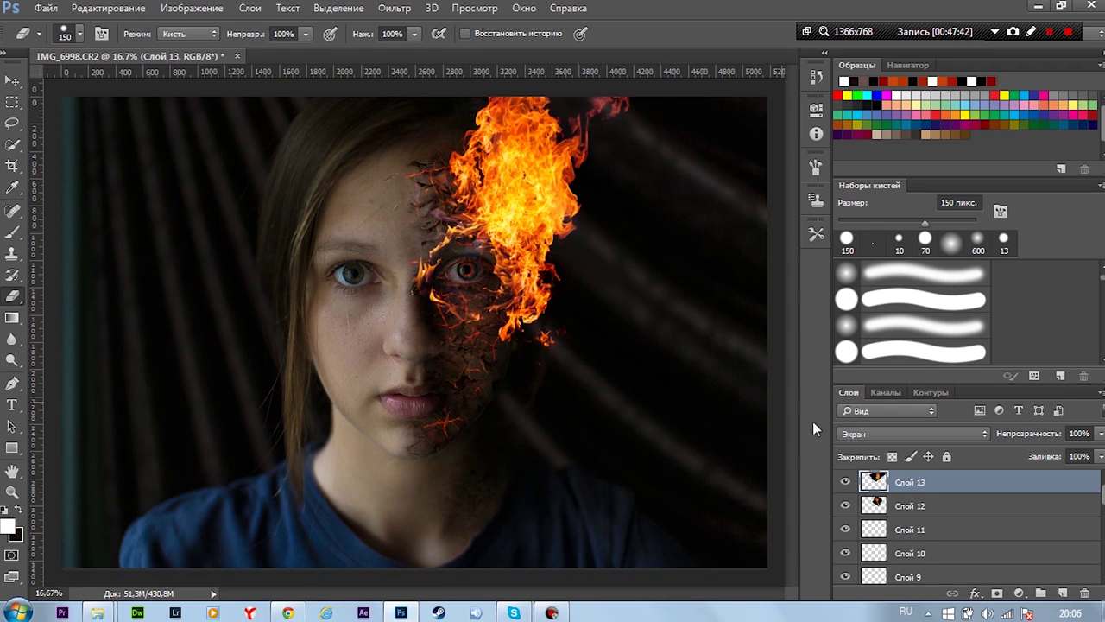
Duplicate Слой 12 and rotate and stretch the copy down the cheek toward the chin
{"action": "left_click", "coordinate": [845, 506]}
{"action": "left_click", "coordinate": [899, 505]}
{"action": "key", "text": "ctrl+j"}
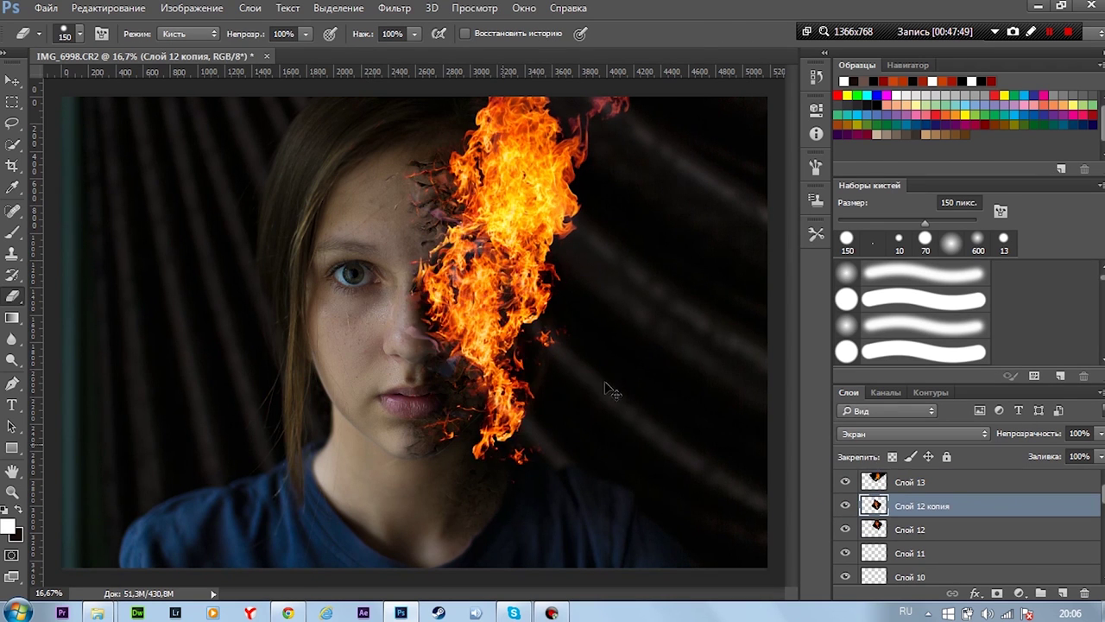
{"action": "key", "text": "ctrl+t"}
{"action": "left_click_drag", "start_coordinate": [608, 324], "coordinate": [602, 388]}
{"action": "key", "text": "Return"}
{"action": "key", "text": "b"}
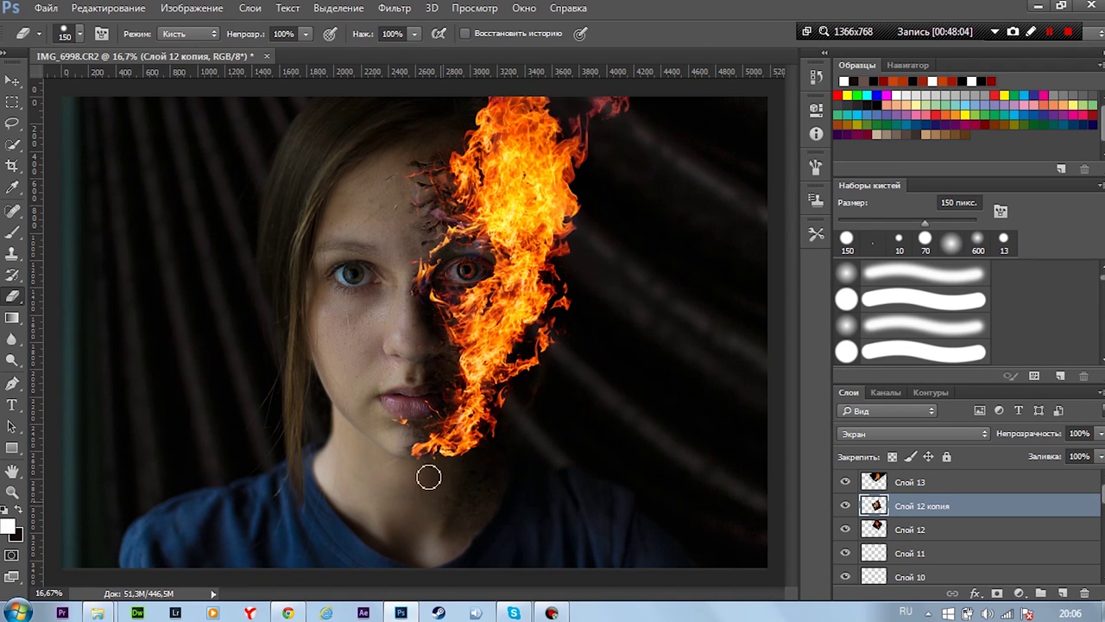
{"action": "key", "text": "ctrl+t"}
{"action": "left_click_drag", "start_coordinate": [592, 346], "coordinate": [592, 365]}
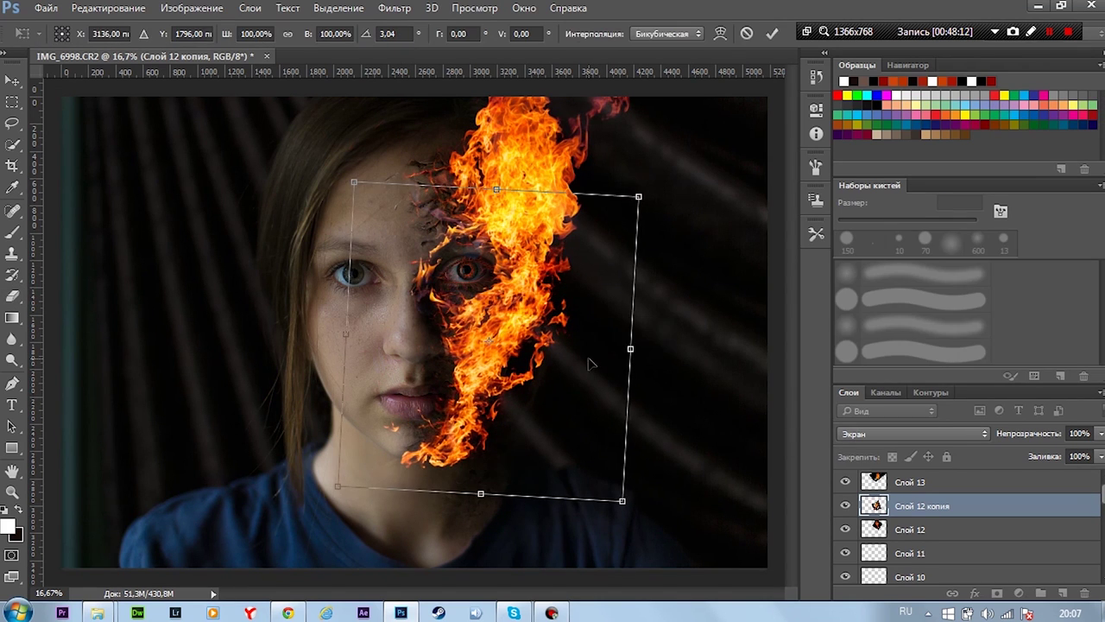
{"action": "key", "text": "Return"}
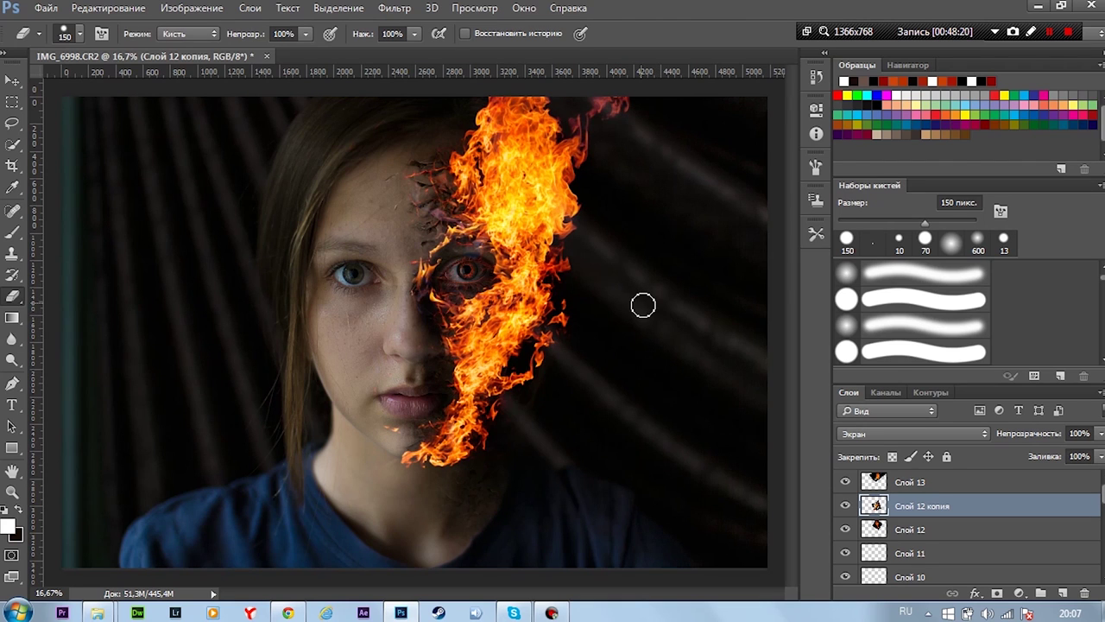
Merge the selected flame layers into one fire layer and set its blending mode
{"action": "left_click", "coordinate": [919, 529], "text": "shift"}
{"action": "left_click", "coordinate": [918, 481], "text": "shift"}
{"action": "right_click", "coordinate": [918, 482]}
{"action": "left_click", "coordinate": [561, 553]}
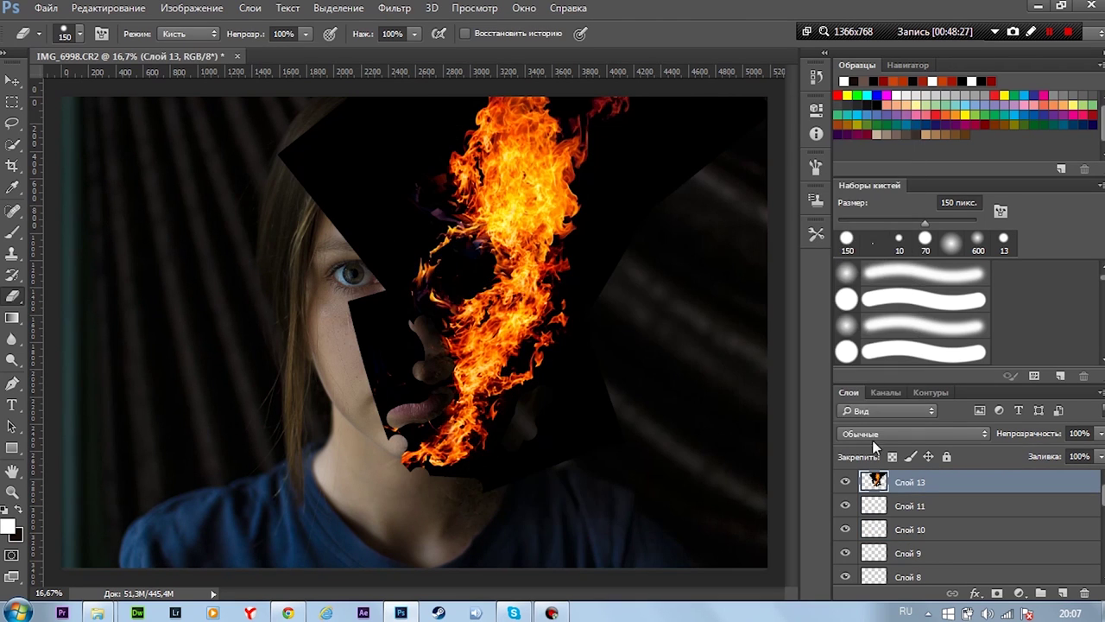
{"action": "left_click", "coordinate": [914, 433]}
{"action": "left_click", "coordinate": [864, 213]}
Duplicate the fire layer, moving the copy onto the face's right side, rotated about 34°
{"action": "key", "text": "ctrl+j"}
{"action": "key", "text": "ctrl+minus"}
{"action": "key", "text": "ctrl+t"}
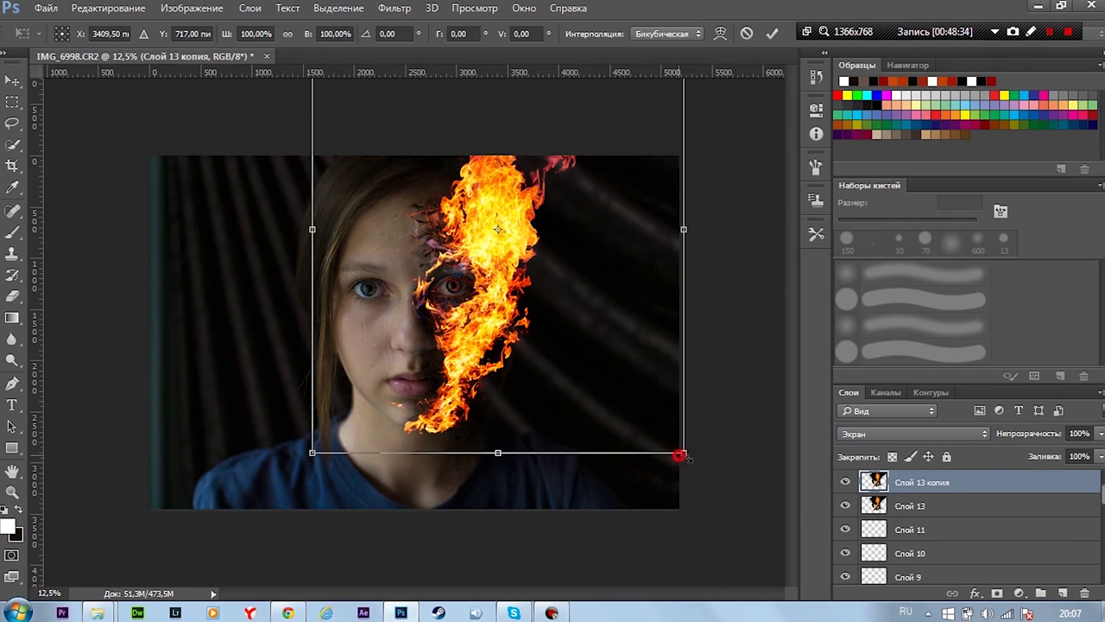
{"action": "left_click_drag", "start_coordinate": [679, 464], "coordinate": [630, 279]}
{"action": "mouse_move", "coordinate": [656, 526]}
{"action": "left_mouse_down"}
{"action": "mouse_move", "coordinate": [250, 289]}
{"action": "mouse_move", "coordinate": [484, 294]}
{"action": "mouse_move", "coordinate": [56, 173]}
{"action": "mouse_move", "coordinate": [285, 194]}
{"action": "mouse_move", "coordinate": [639, 380]}
{"action": "mouse_move", "coordinate": [701, 524]}
{"action": "mouse_move", "coordinate": [637, 284]}
{"action": "mouse_move", "coordinate": [743, 479]}
{"action": "mouse_move", "coordinate": [720, 509]}
{"action": "left_mouse_up"}
{"action": "key", "text": "Return"}
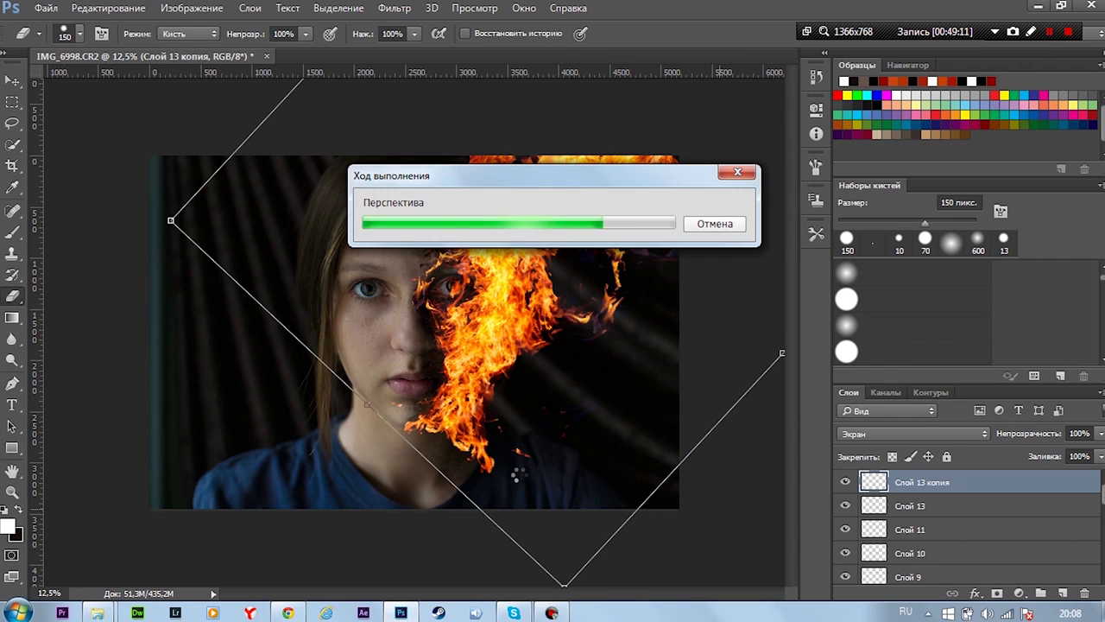
{"action": "key", "text": "e"}
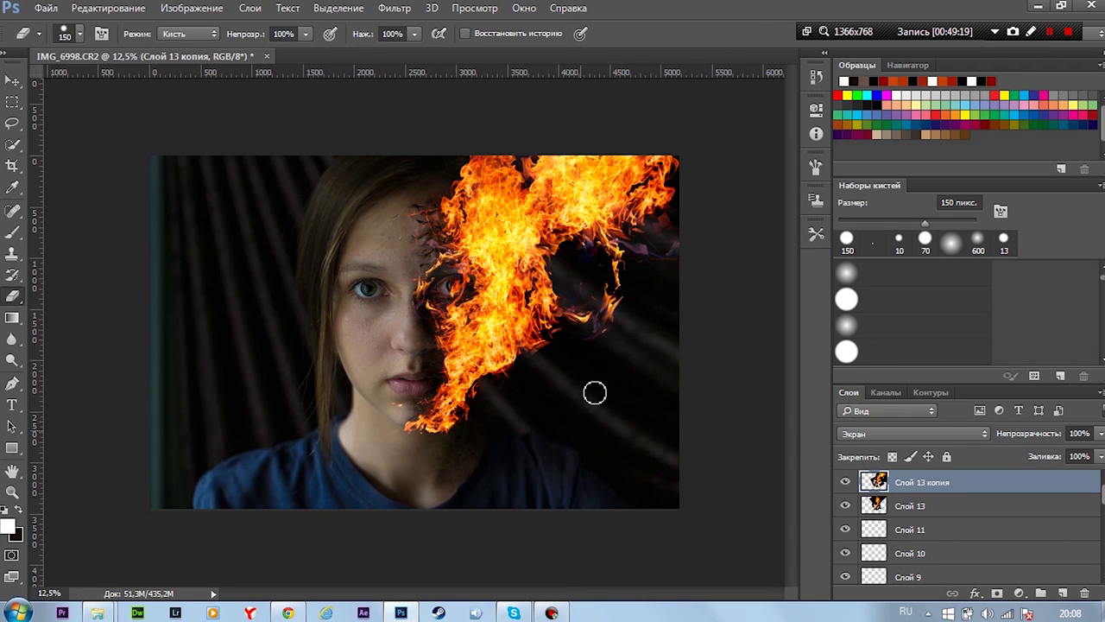
Re-rotate the fire copy to about 21.6°, erasing the lower flames near the eye
{"action": "key", "text": "ctrl+t"}
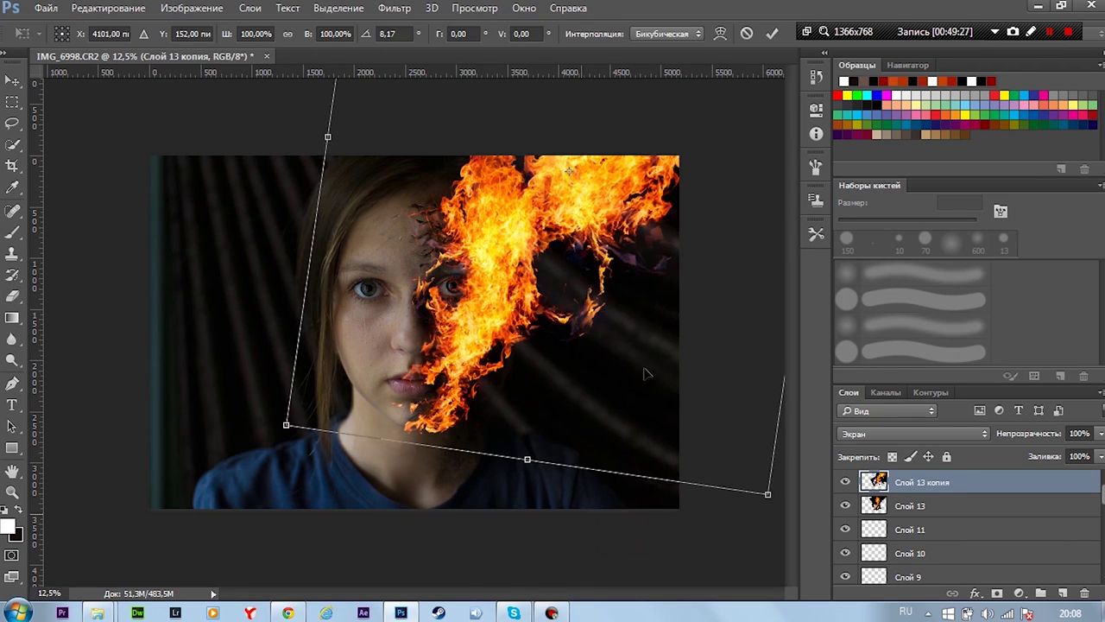
{"action": "left_click_drag", "start_coordinate": [700, 241], "coordinate": [675, 318]}
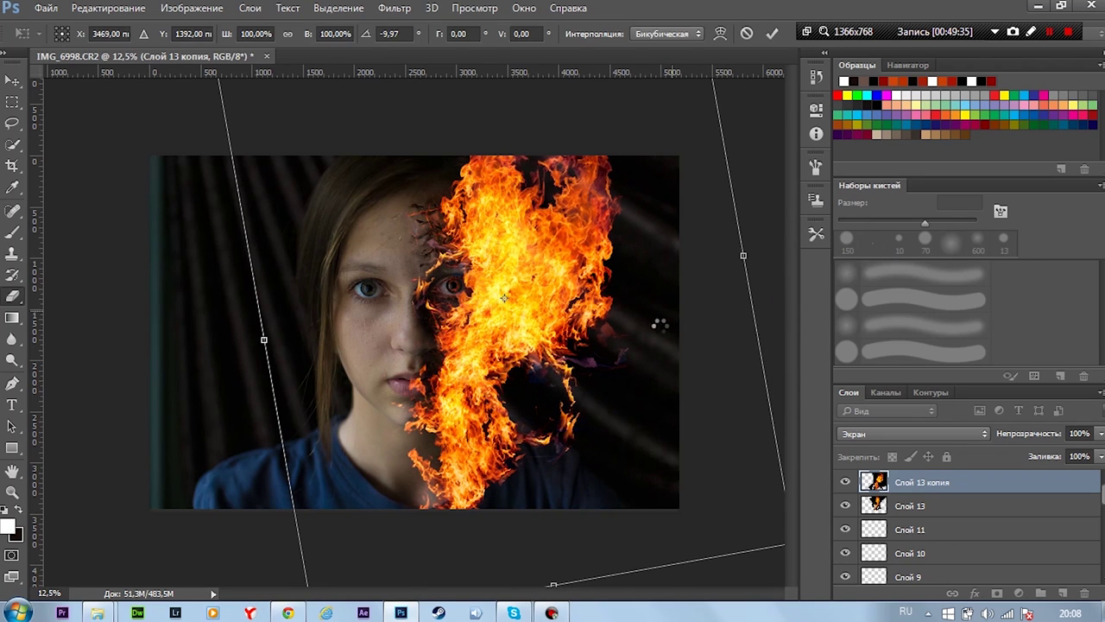
{"action": "key", "text": "Return"}
{"action": "key", "text": "e"}
{"action": "left_click_drag", "start_coordinate": [479, 501], "coordinate": [425, 292]}
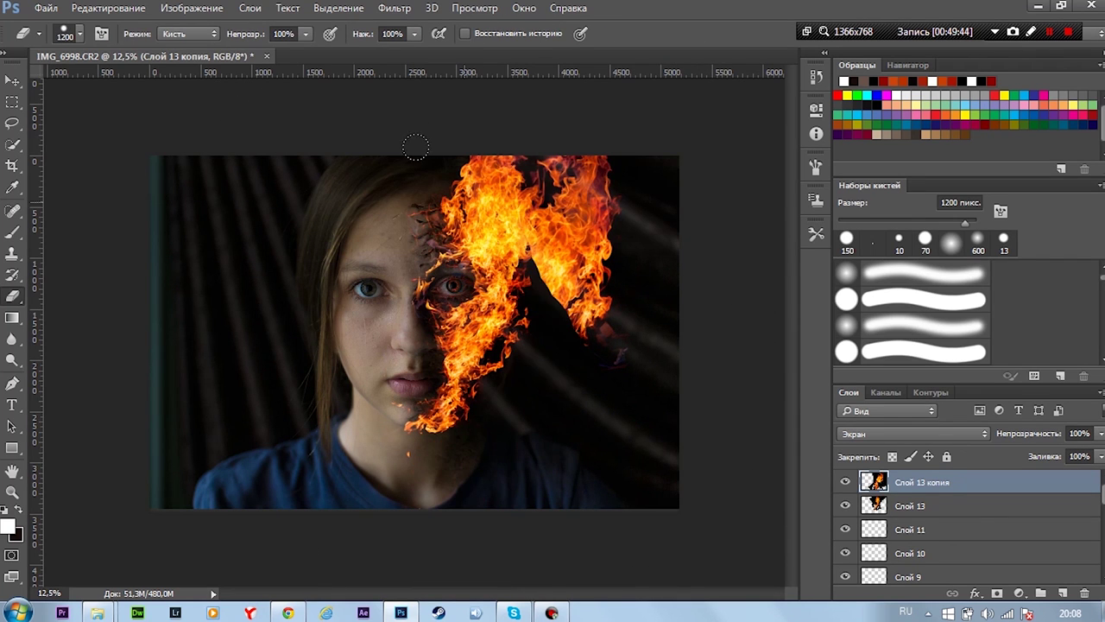
{"action": "key", "text": "ctrl+t"}
{"action": "left_click_drag", "start_coordinate": [666, 511], "coordinate": [658, 419]}
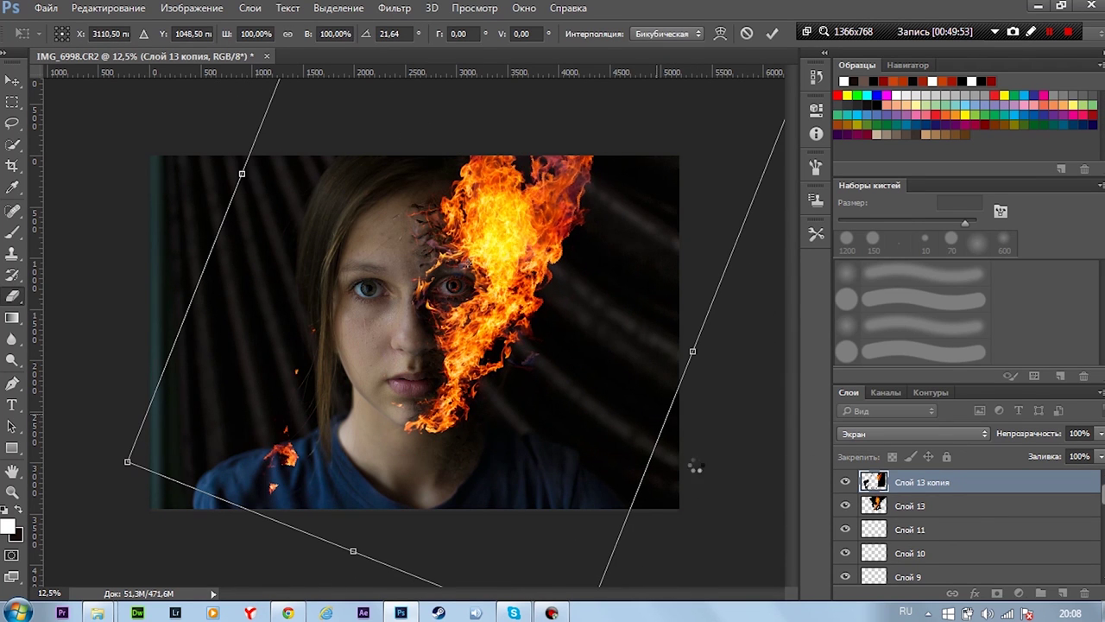
{"action": "key", "text": "Return"}
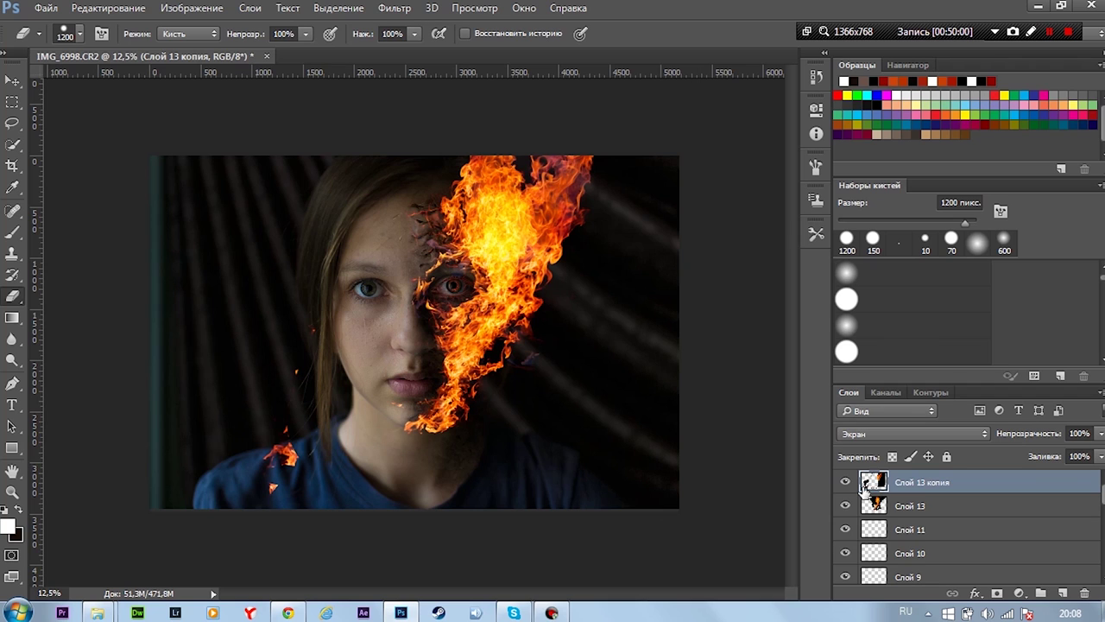
{"action": "left_click", "coordinate": [885, 506]}
Pick the soft round 600 px brush and delete Слой 13's layer mask
{"action": "key", "text": "b"}
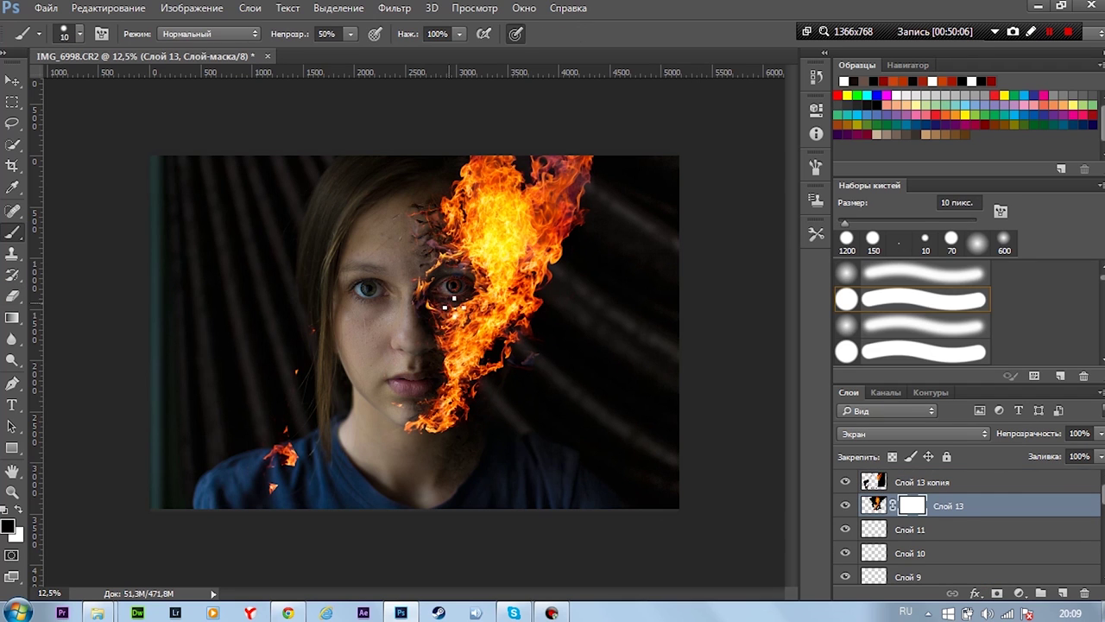
{"action": "left_click", "coordinate": [79, 34]}
{"action": "double_click", "coordinate": [162, 158]}
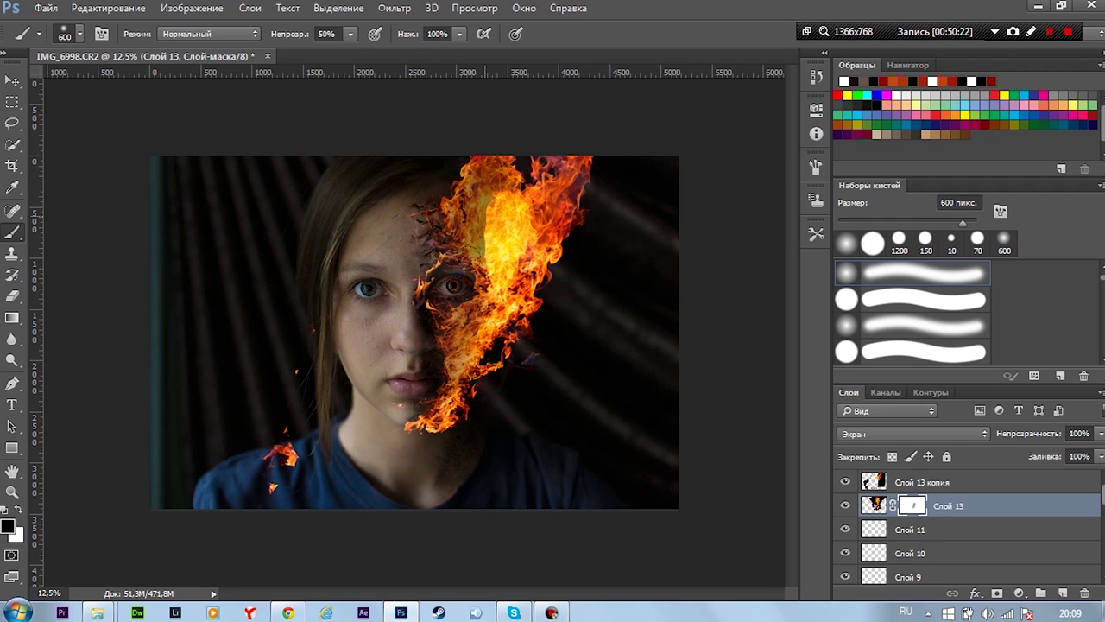
{"action": "left_click_drag", "start_coordinate": [903, 482], "coordinate": [904, 505]}
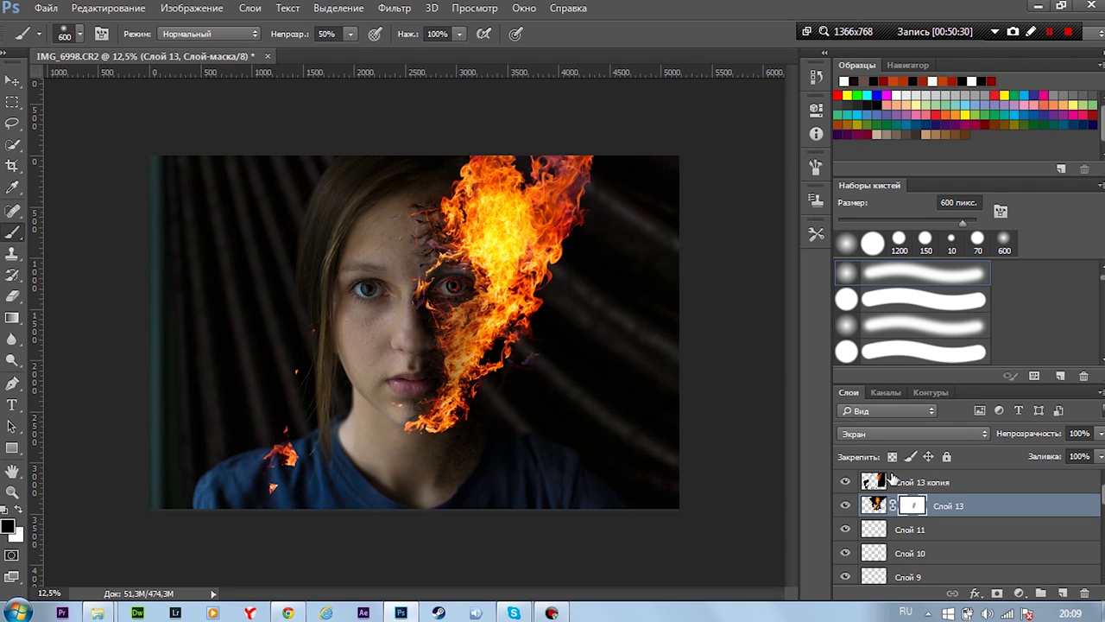
{"action": "left_click_drag", "start_coordinate": [1096, 611], "coordinate": [1084, 593]}
{"action": "left_click", "coordinate": [506, 234]}
Undo the stray white haze and lower the fire copy's fill to 31%
{"action": "key", "text": "ctrl+plus"}
{"action": "left_click", "coordinate": [237, 475]}
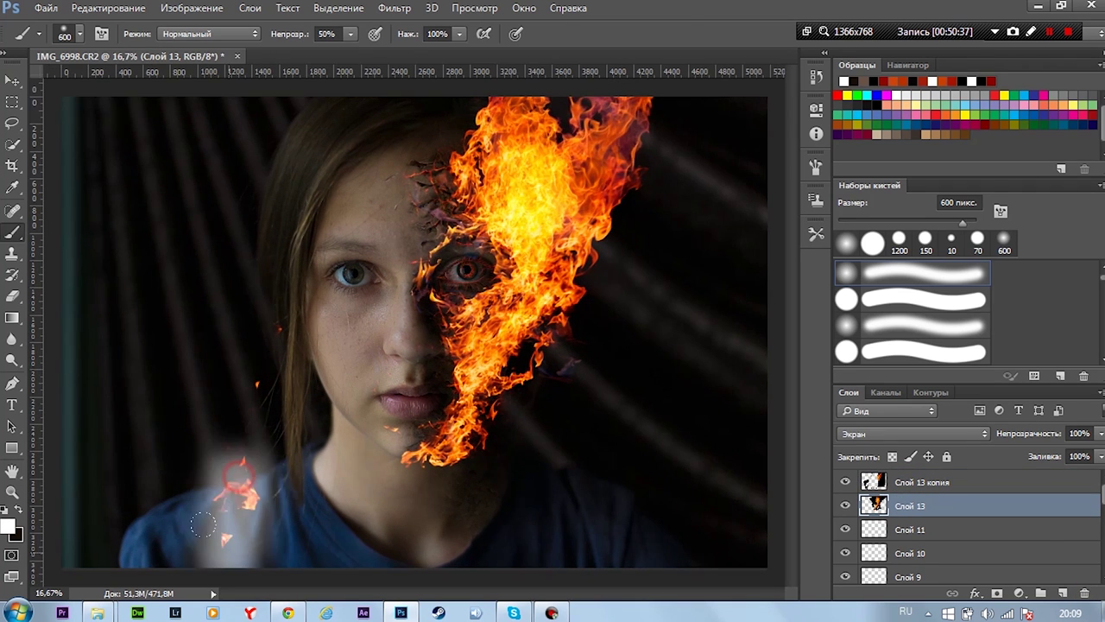
{"action": "key", "text": "ctrl+z"}
{"action": "key", "text": "e"}
{"action": "key", "text": "alt+bracketright"}
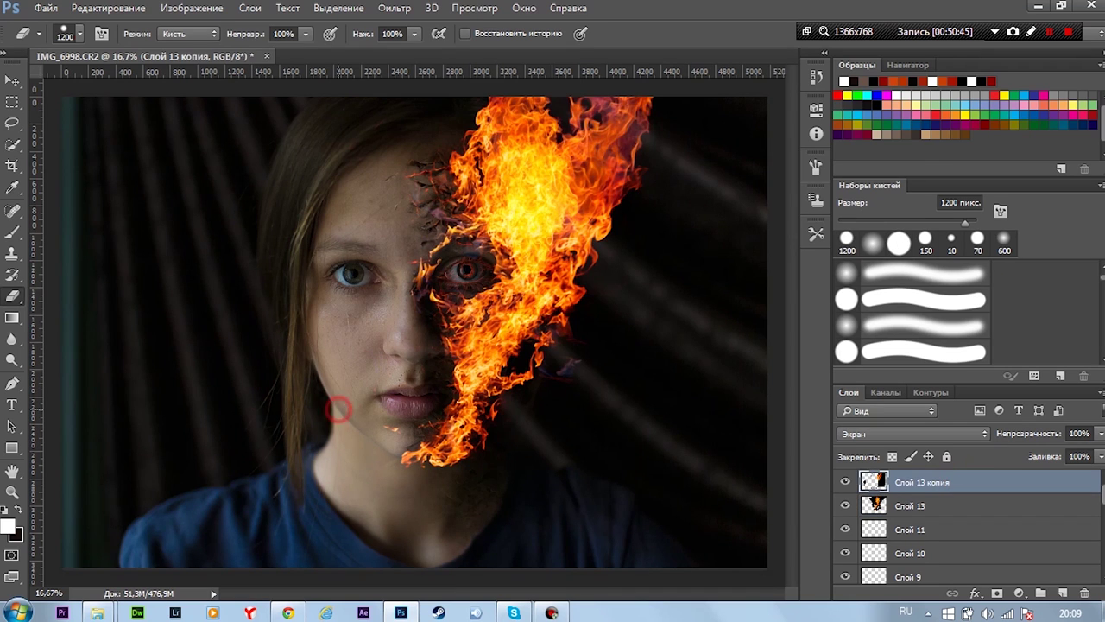
{"action": "key", "text": "alt+bracketleft"}
{"action": "left_click", "coordinate": [1075, 486]}
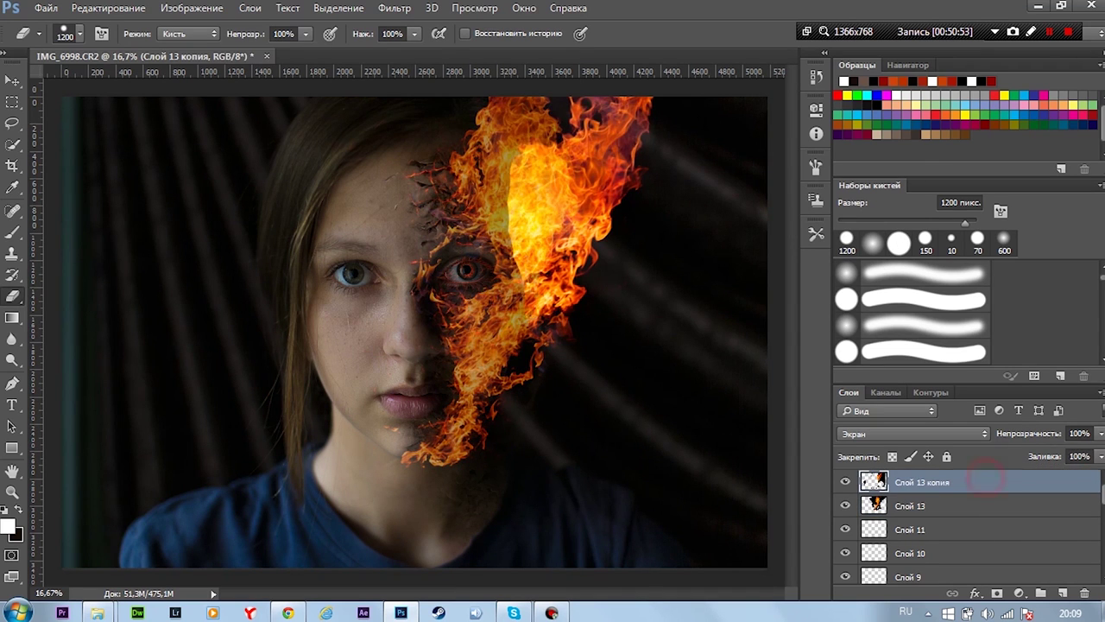
{"action": "left_click_drag", "start_coordinate": [1098, 473], "coordinate": [1040, 470]}
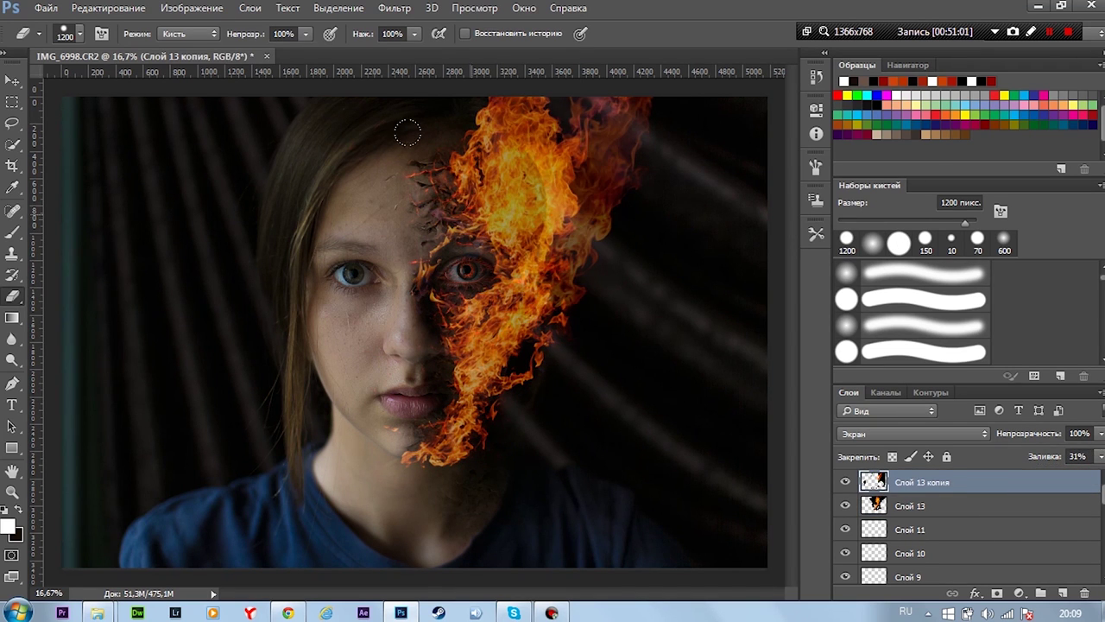
Link Слой 13 with its copy, merge them, and set the blend mode to Светлее
{"action": "left_click", "coordinate": [911, 505], "text": "shift"}
{"action": "right_click", "coordinate": [915, 505]}
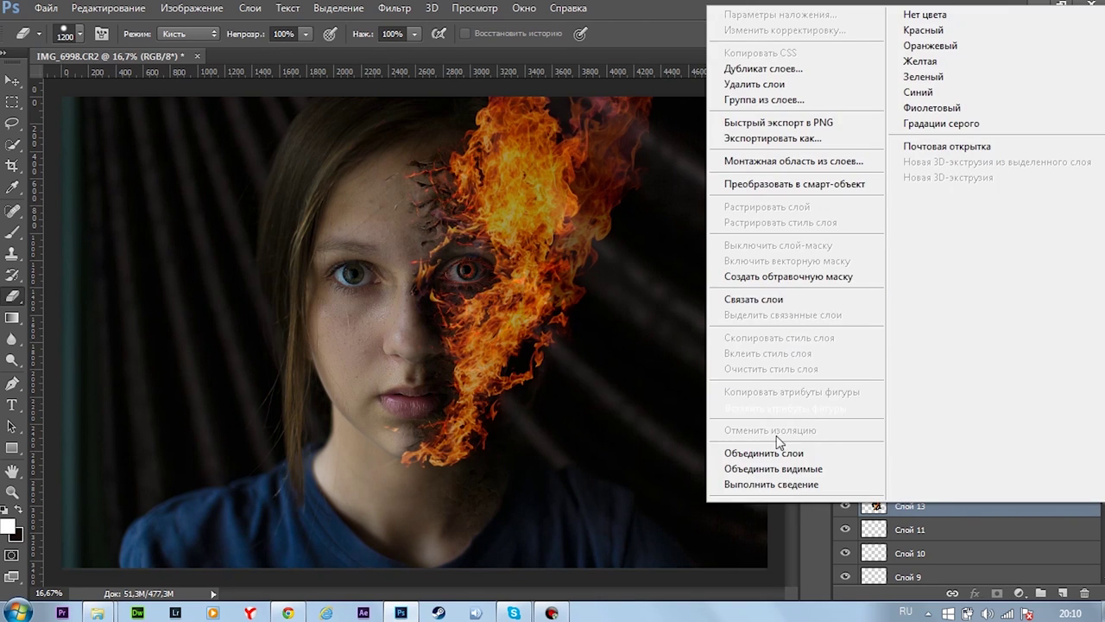
{"action": "left_click", "coordinate": [781, 318]}
{"action": "left_click", "coordinate": [108, 8]}
{"action": "mouse_move", "coordinate": [219, 338]}
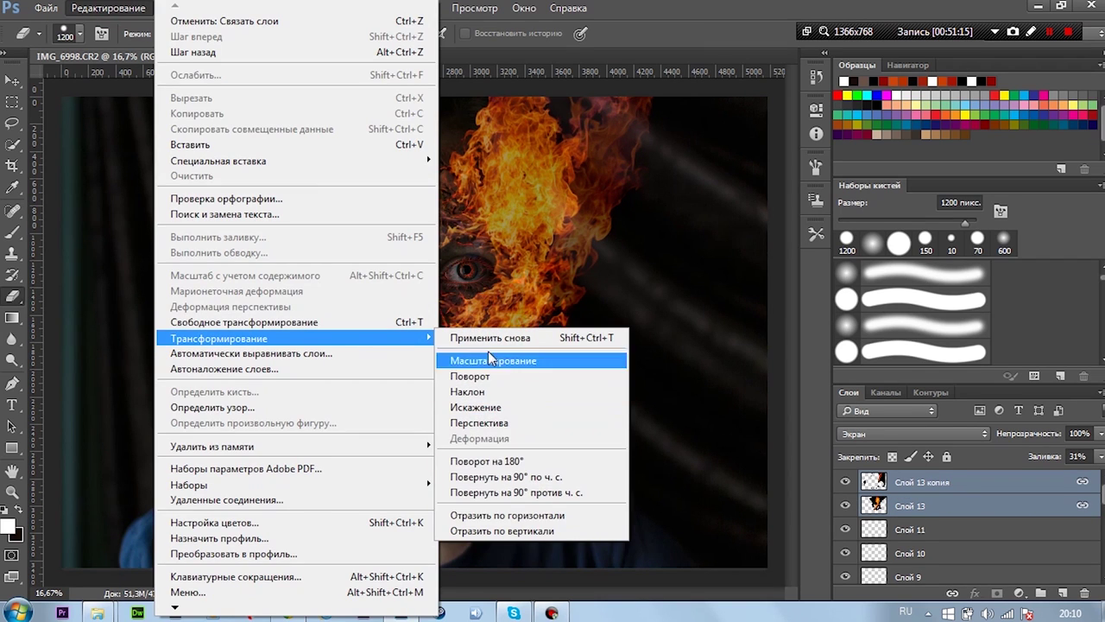
{"action": "key", "text": "Escape"}
{"action": "left_click", "coordinate": [108, 7]}
{"action": "right_click", "coordinate": [1021, 507]}
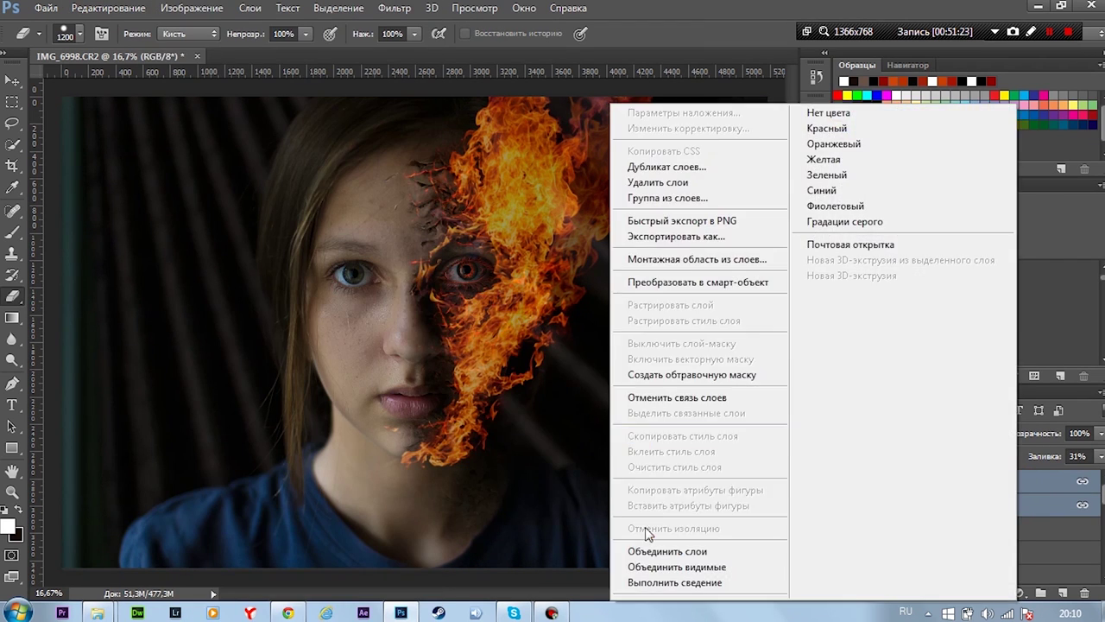
{"action": "left_click", "coordinate": [666, 551]}
{"action": "left_click", "coordinate": [914, 434]}
{"action": "left_click", "coordinate": [903, 319]}
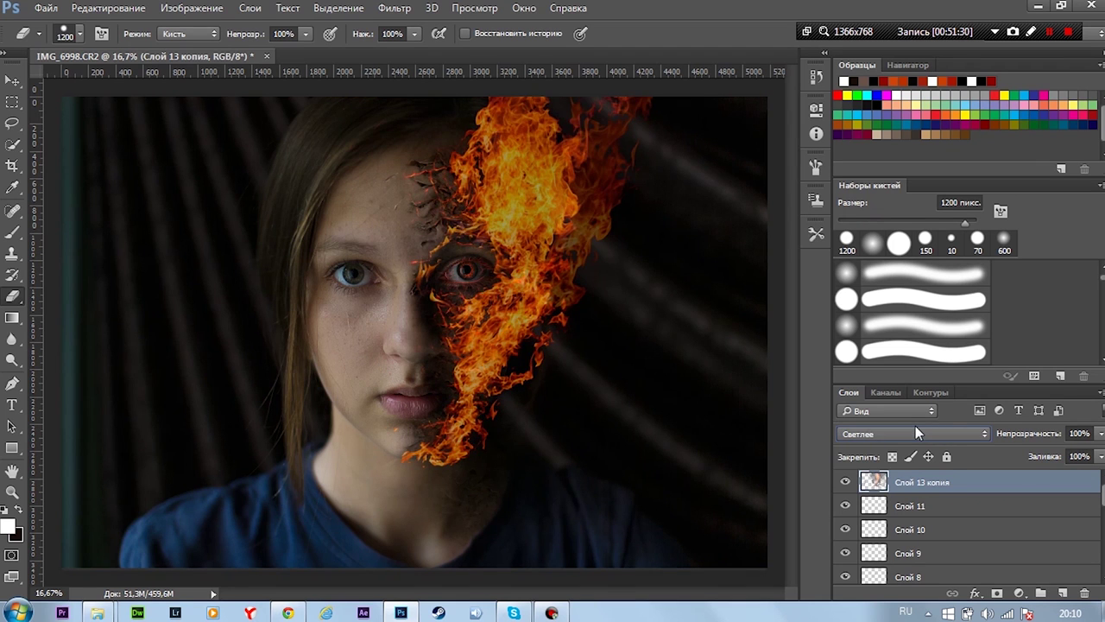
Warp the merged fire layer so the flames wrap around the face
{"action": "scroll", "coordinate": [915, 426], "scroll_direction": "up", "scroll_amount": 1}
{"action": "scroll", "coordinate": [912, 429], "scroll_direction": "down", "scroll_amount": 2}
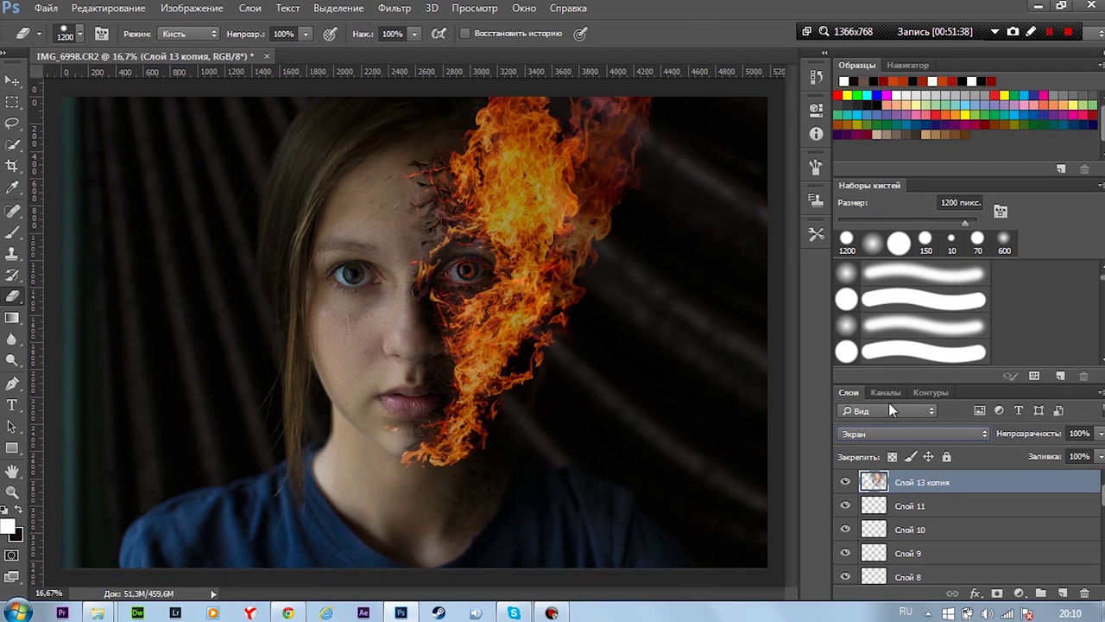
{"action": "left_click", "coordinate": [108, 8]}
{"action": "left_click", "coordinate": [659, 434]}
{"action": "mouse_move", "coordinate": [570, 202]}
{"action": "left_mouse_down"}
{"action": "mouse_move", "coordinate": [482, 519]}
{"action": "mouse_move", "coordinate": [423, 490]}
{"action": "left_mouse_up"}
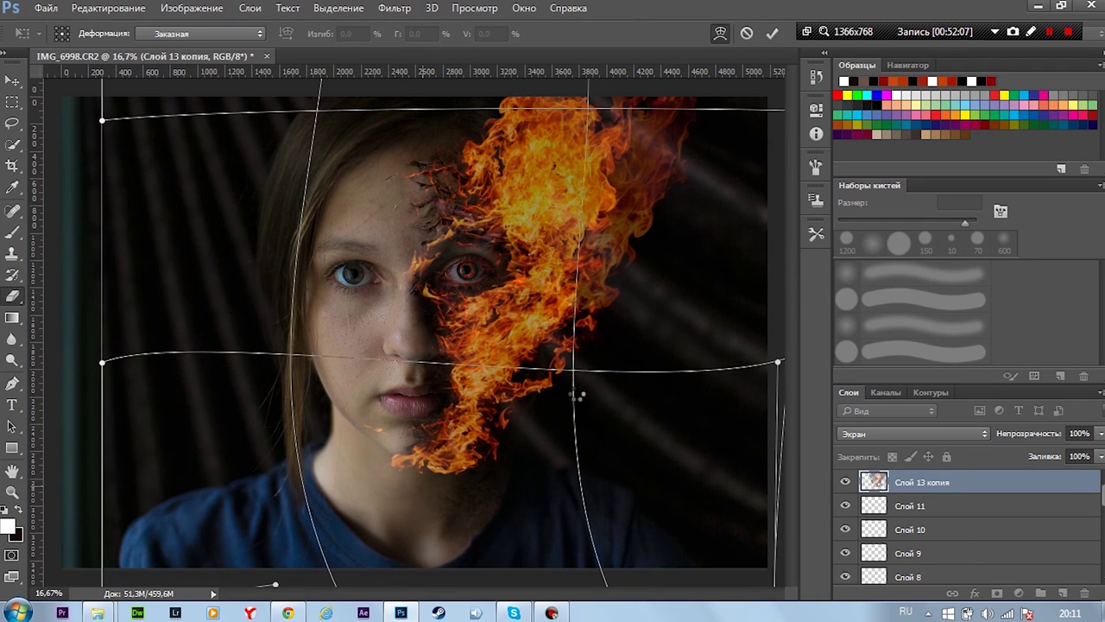
Apply the warp, then open a fire sparks image from Google Images in a new tab
{"action": "key", "text": "Return"}
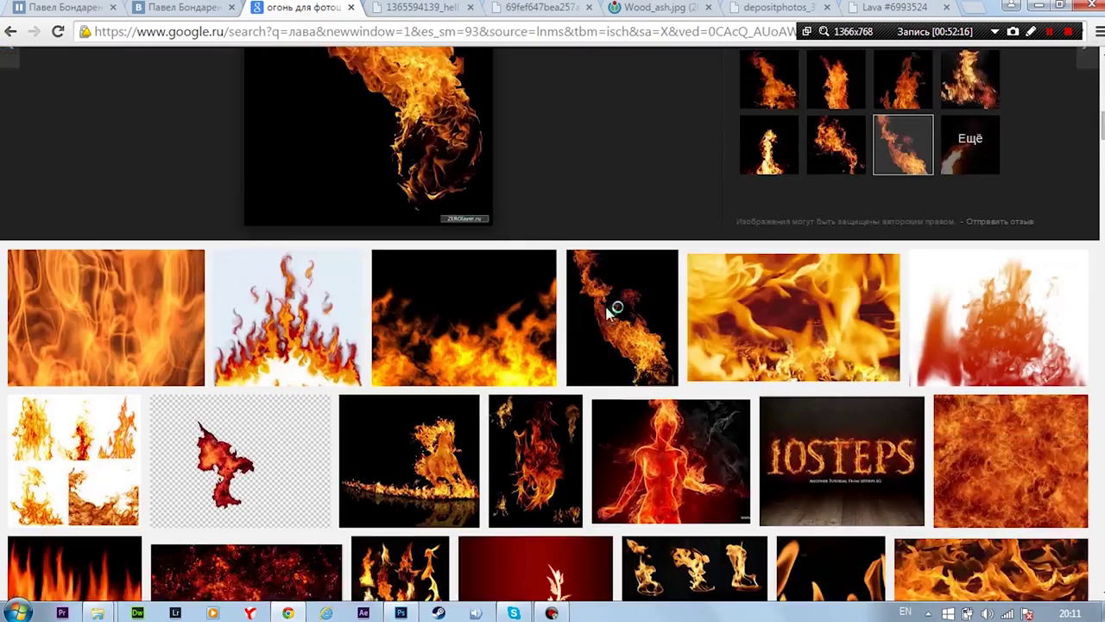
{"action": "scroll", "coordinate": [610, 311], "scroll_direction": "down", "scroll_amount": 1}
{"action": "scroll", "coordinate": [557, 436], "scroll_direction": "down", "scroll_amount": 2}
{"action": "left_click", "coordinate": [276, 376]}
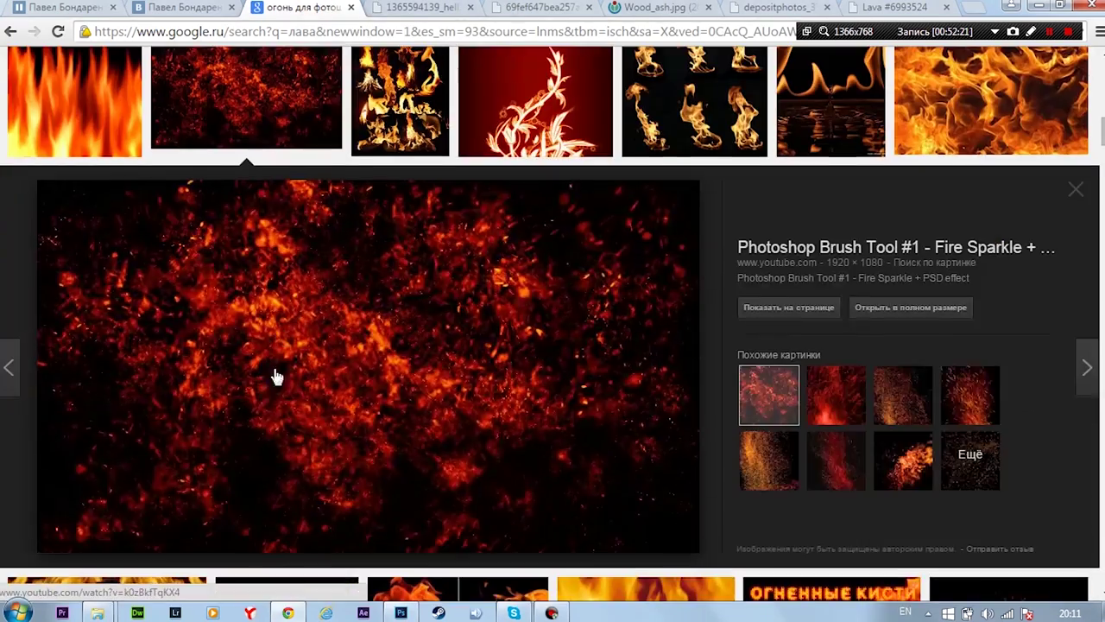
{"action": "left_click", "coordinate": [949, 404]}
{"action": "left_click", "coordinate": [903, 451]}
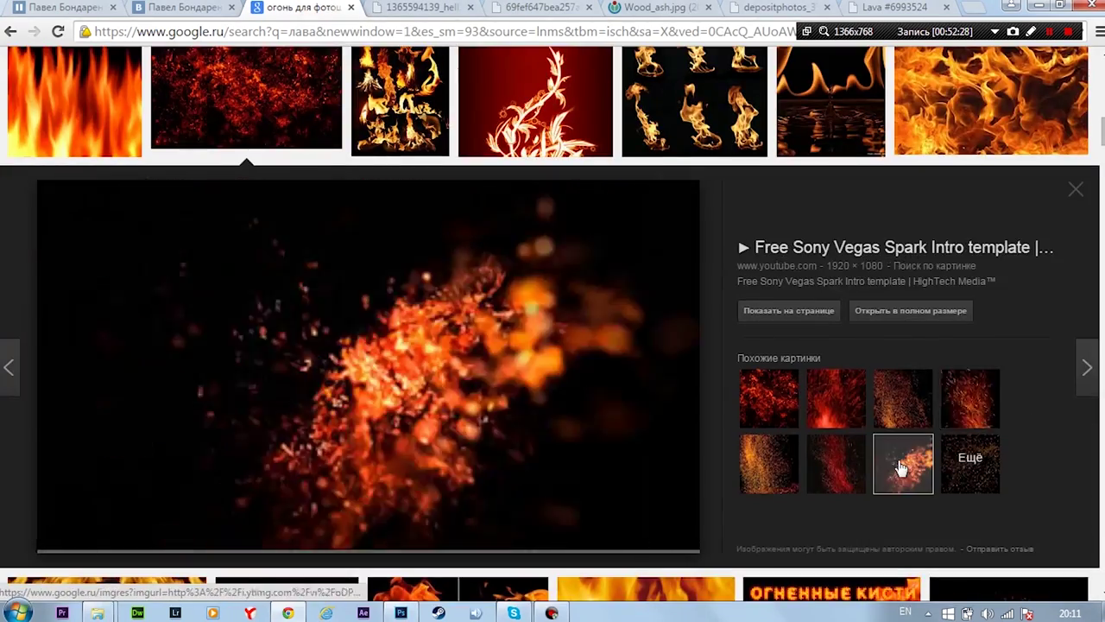
{"action": "left_click", "coordinate": [969, 394]}
{"action": "left_click", "coordinate": [923, 320]}
{"action": "left_click", "coordinate": [268, 7]}
Browse further fire results, previewing a fire portrait and a wide burning-flames image
{"action": "scroll", "coordinate": [519, 389], "scroll_direction": "down", "scroll_amount": 5}
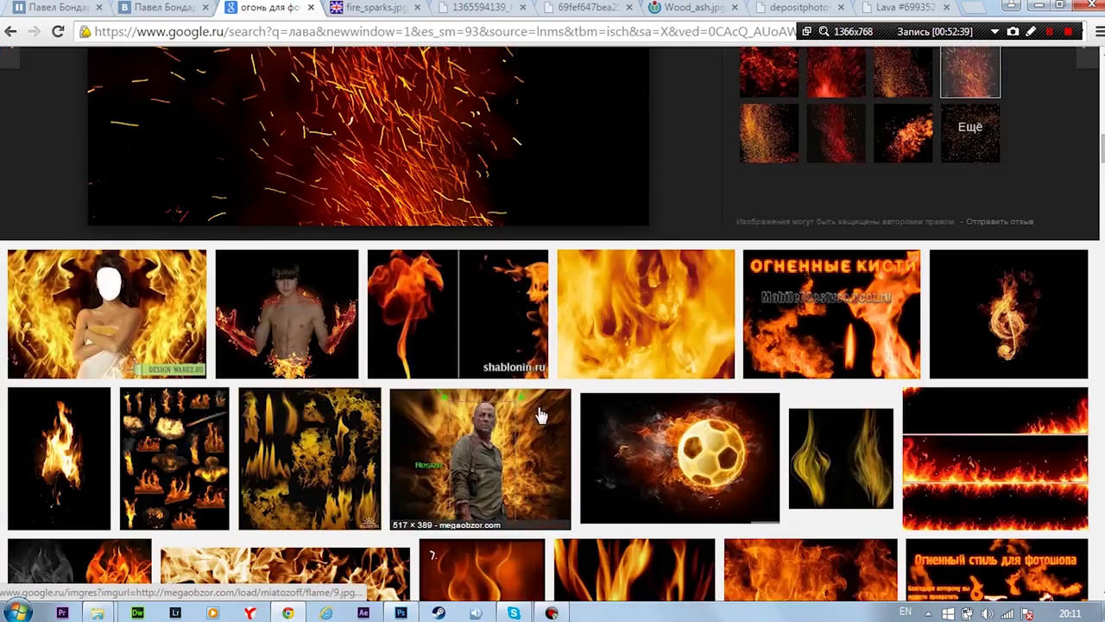
{"action": "scroll", "coordinate": [536, 419], "scroll_direction": "down", "scroll_amount": 4}
{"action": "scroll", "coordinate": [535, 419], "scroll_direction": "down", "scroll_amount": 3}
{"action": "scroll", "coordinate": [535, 418], "scroll_direction": "down", "scroll_amount": 3}
{"action": "scroll", "coordinate": [535, 419], "scroll_direction": "down", "scroll_amount": 3}
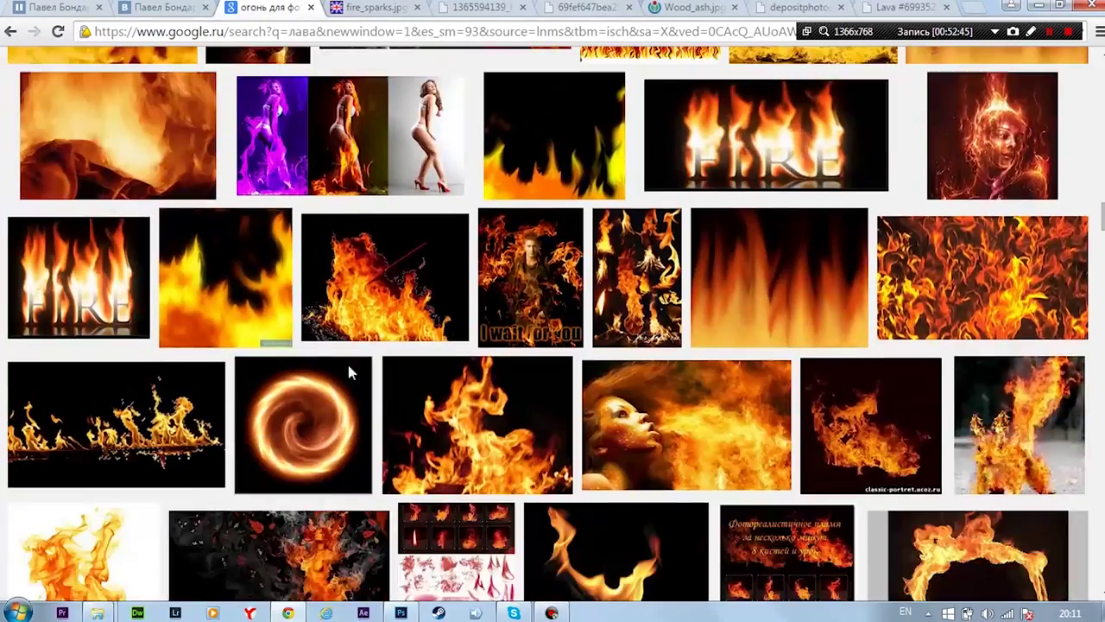
{"action": "left_click", "coordinate": [858, 423]}
{"action": "scroll", "coordinate": [857, 427], "scroll_direction": "down", "scroll_amount": 5}
{"action": "scroll", "coordinate": [829, 428], "scroll_direction": "down", "scroll_amount": 2}
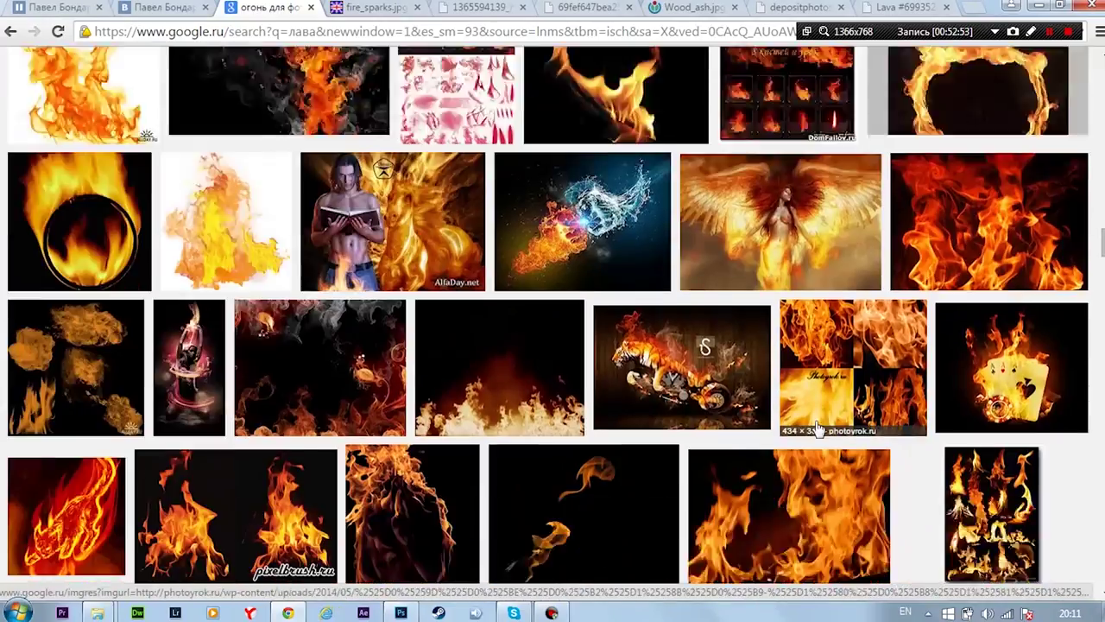
{"action": "scroll", "coordinate": [816, 427], "scroll_direction": "down", "scroll_amount": 3}
{"action": "scroll", "coordinate": [817, 428], "scroll_direction": "down", "scroll_amount": 3}
{"action": "scroll", "coordinate": [816, 429], "scroll_direction": "down", "scroll_amount": 4}
{"action": "scroll", "coordinate": [807, 431], "scroll_direction": "down", "scroll_amount": 2}
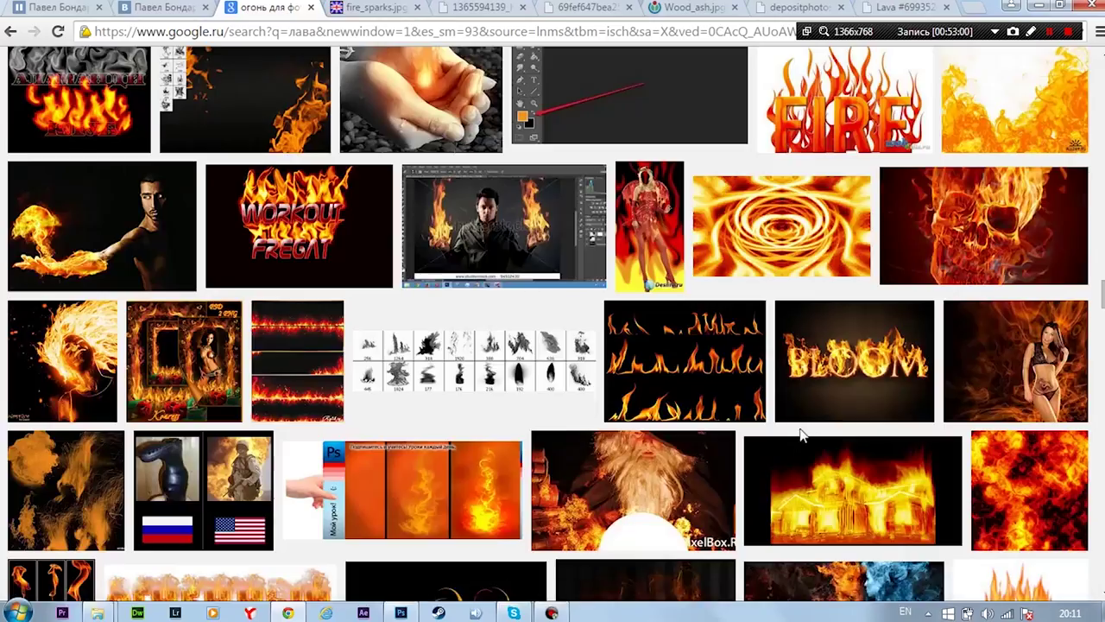
{"action": "scroll", "coordinate": [803, 434], "scroll_direction": "down", "scroll_amount": 3}
{"action": "scroll", "coordinate": [799, 432], "scroll_direction": "down", "scroll_amount": 3}
{"action": "scroll", "coordinate": [793, 427], "scroll_direction": "down", "scroll_amount": 3}
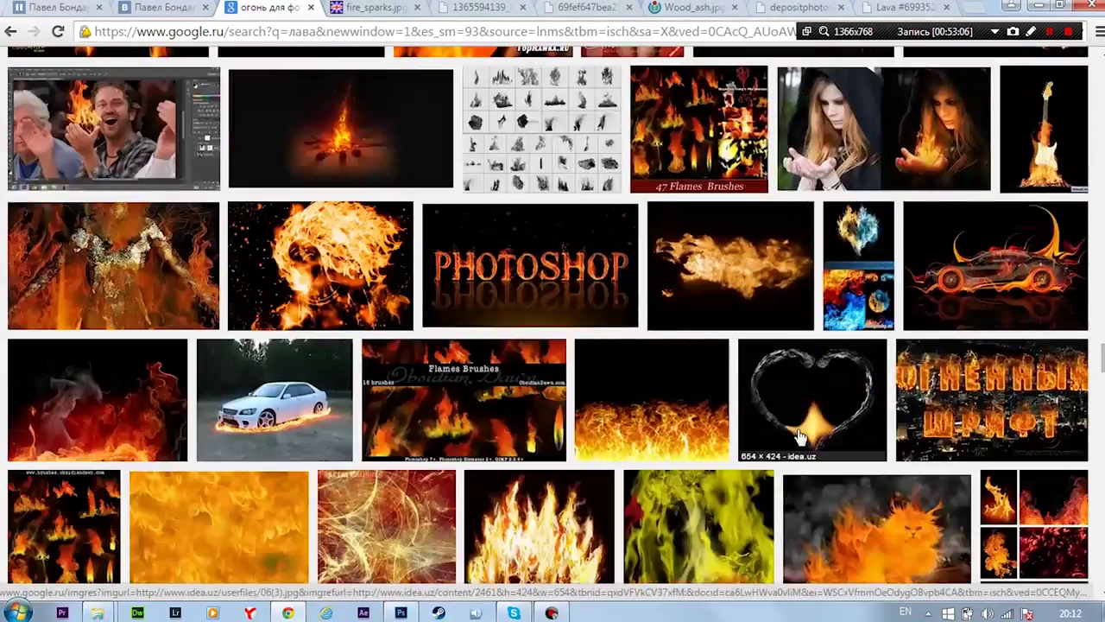
{"action": "scroll", "coordinate": [786, 421], "scroll_direction": "down", "scroll_amount": 3}
{"action": "scroll", "coordinate": [785, 422], "scroll_direction": "down", "scroll_amount": 2}
{"action": "scroll", "coordinate": [803, 406], "scroll_direction": "down", "scroll_amount": 4}
{"action": "left_click", "coordinate": [898, 363]}
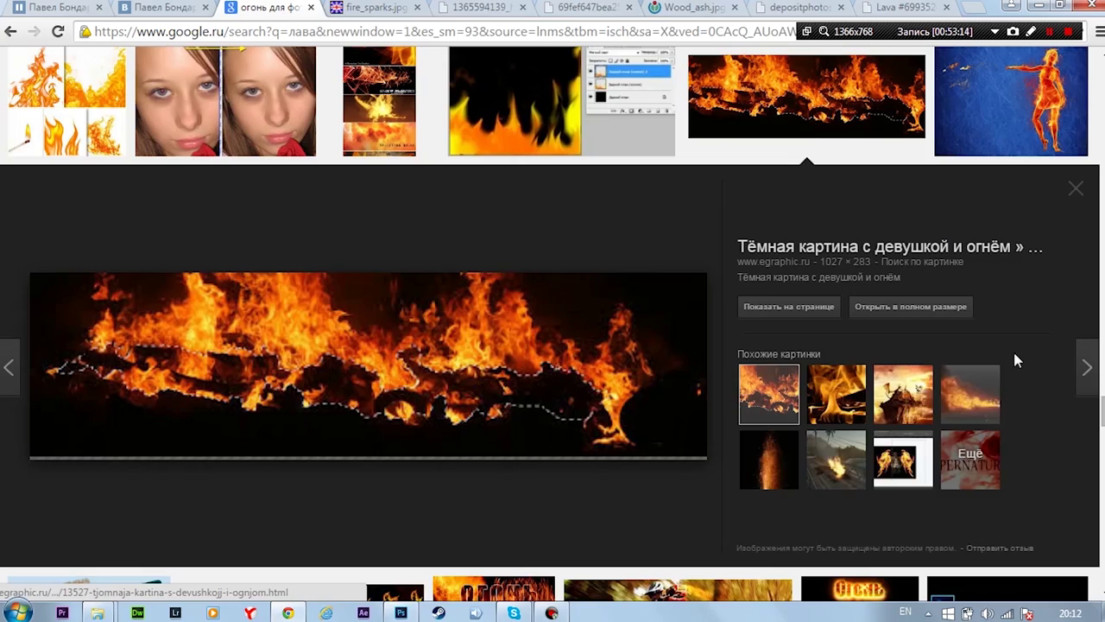
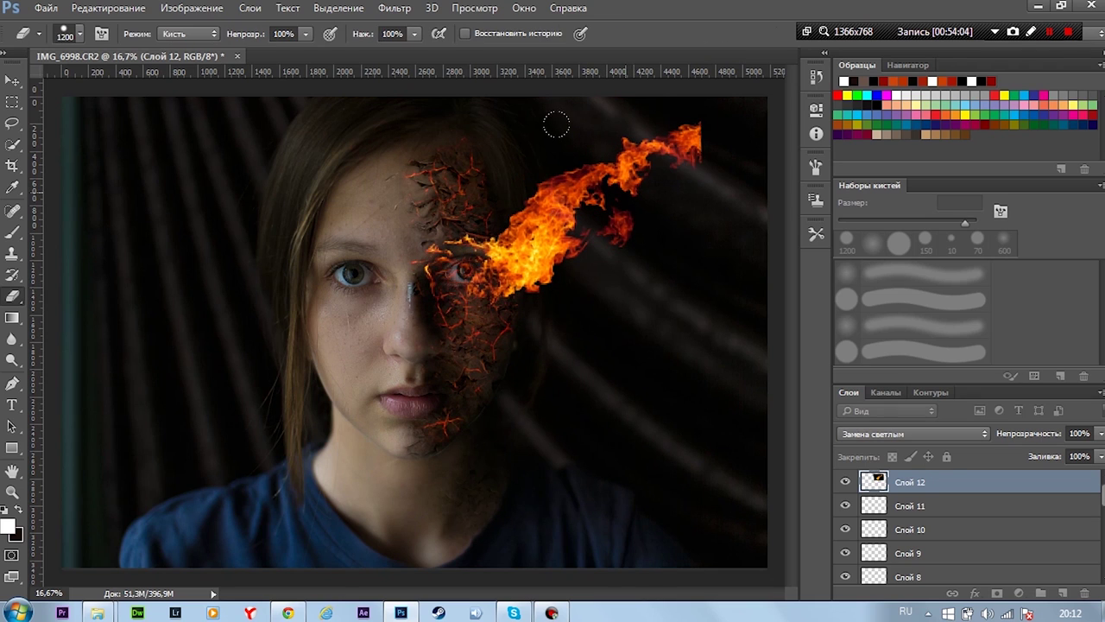
Erase most of the flame over the cheek and eye with a soft brush
{"action": "left_click_drag", "start_coordinate": [527, 161], "coordinate": [553, 118]}
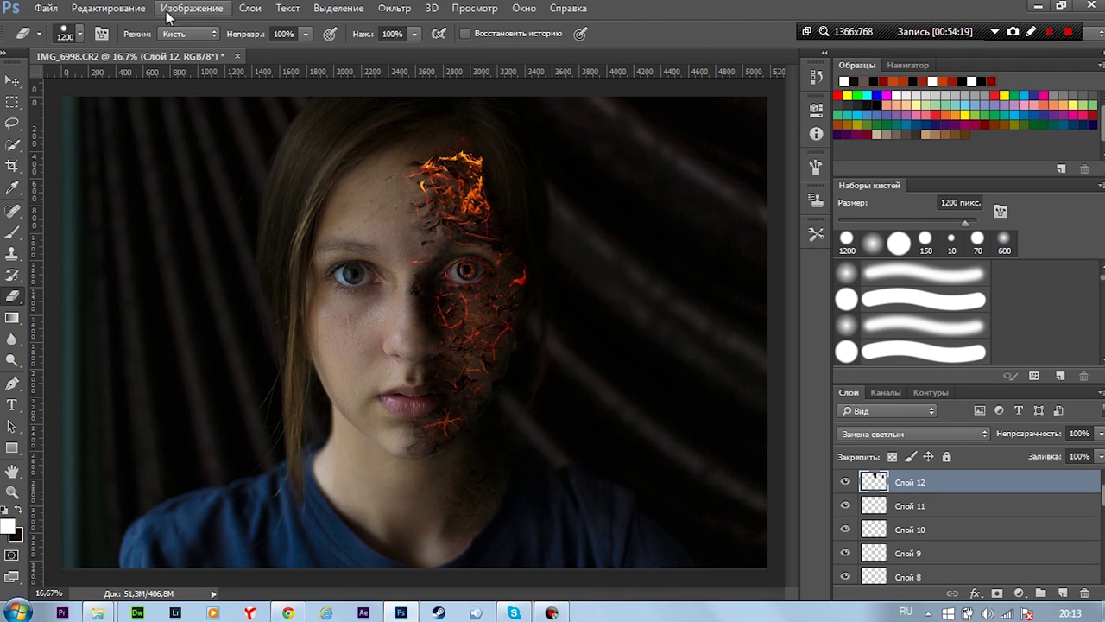
{"action": "left_click", "coordinate": [79, 33]}
{"action": "double_click", "coordinate": [56, 159]}
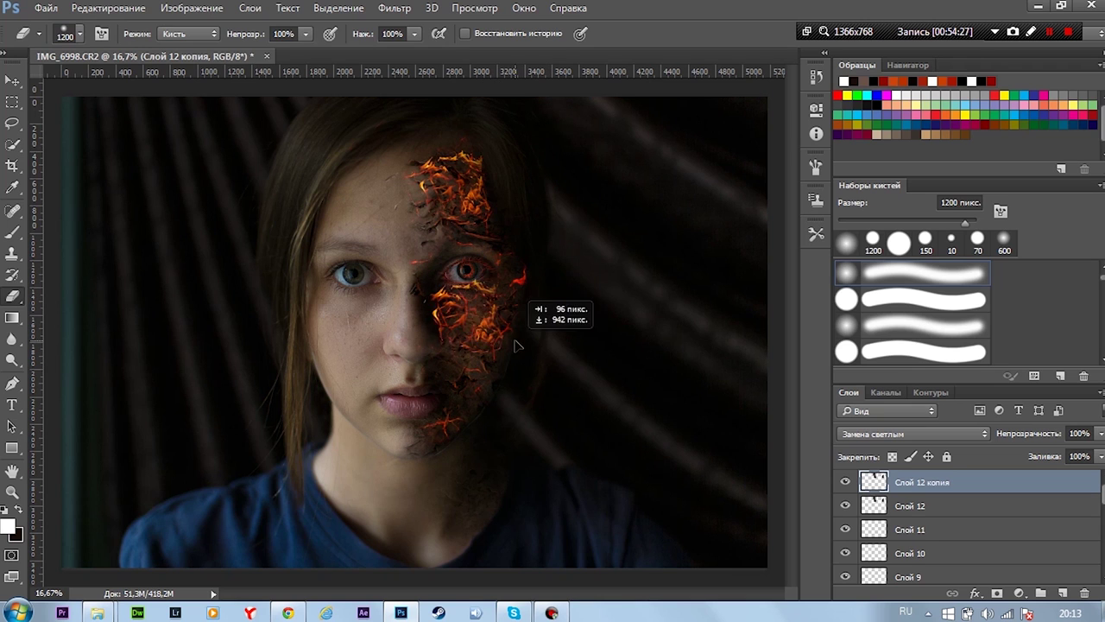
Stretch the crack texture across the face, then duplicate it and enlarge and rotate the copy
{"action": "key", "text": "ctrl+t"}
{"action": "left_click_drag", "start_coordinate": [715, 165], "coordinate": [709, 238]}
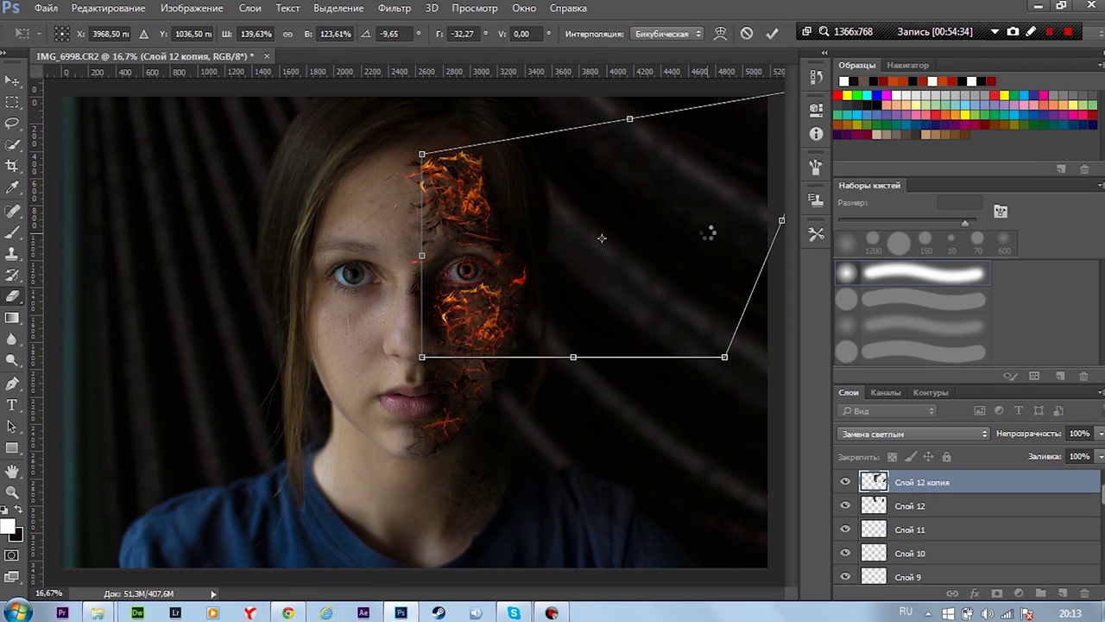
{"action": "key", "text": "Return"}
{"action": "key", "text": "ctrl+j"}
{"action": "key", "text": "ctrl+t"}
{"action": "left_click_drag", "start_coordinate": [546, 394], "coordinate": [599, 288]}
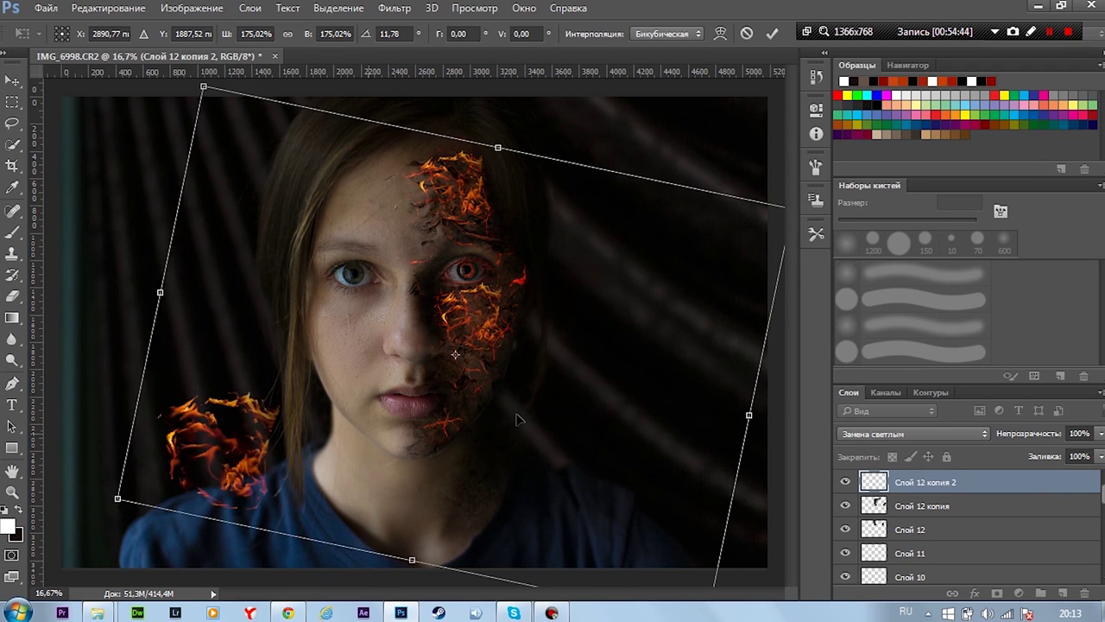
{"action": "mouse_move", "coordinate": [777, 189]}
{"action": "left_mouse_down"}
{"action": "mouse_move", "coordinate": [819, 151]}
{"action": "mouse_move", "coordinate": [723, 592]}
{"action": "left_mouse_up"}
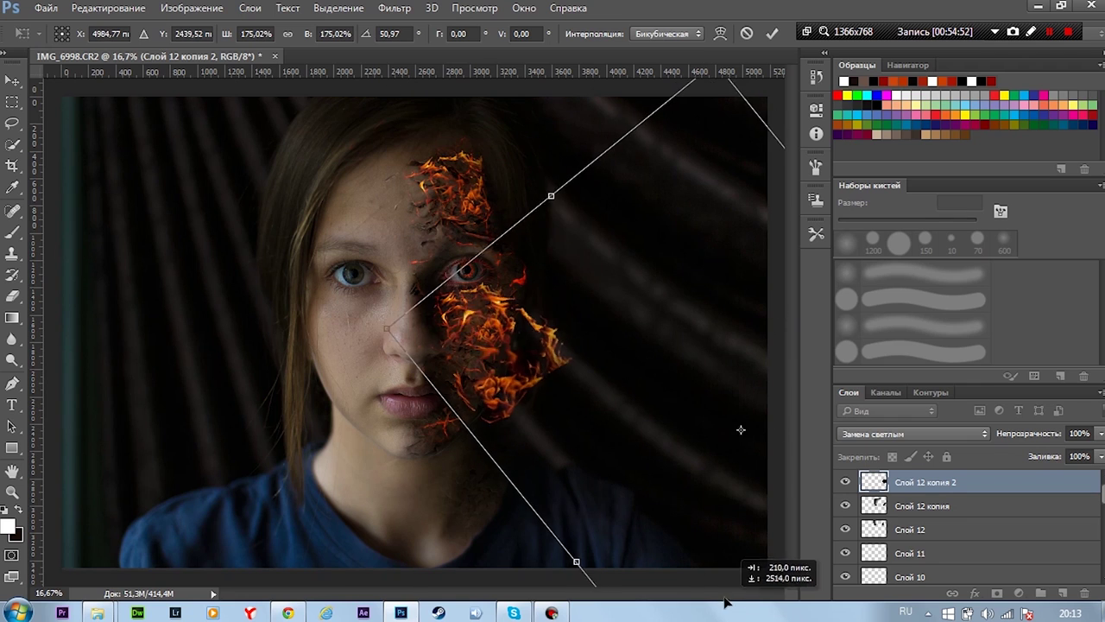
{"action": "key", "text": "Return"}
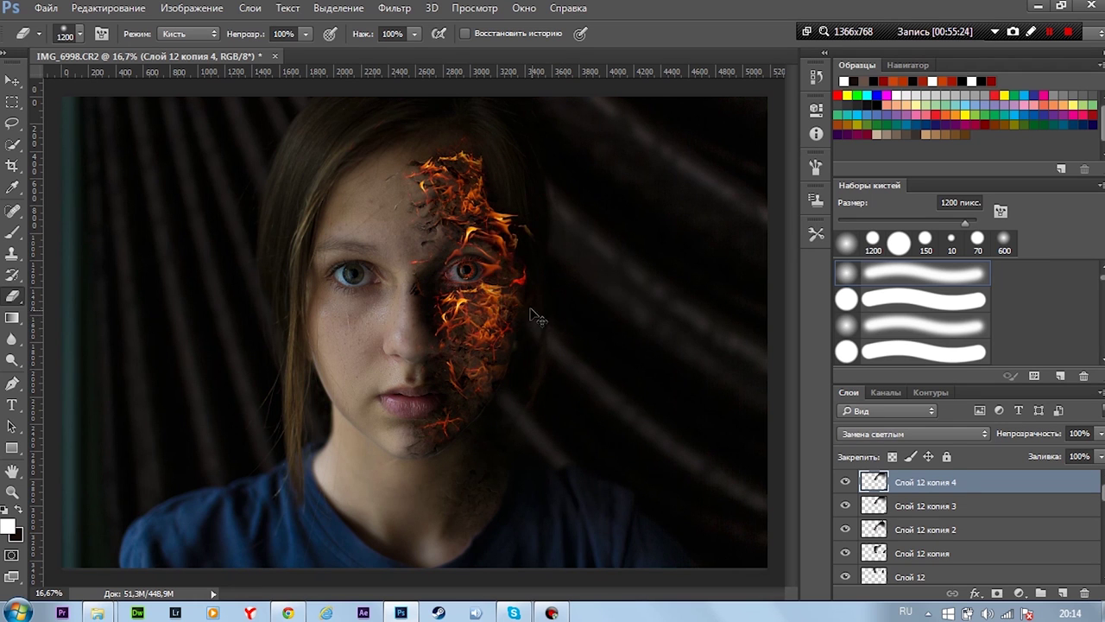
Rotate the latest crack texture copy upside down
{"action": "key", "text": "ctrl+t"}
{"action": "mouse_move", "coordinate": [264, 328]}
{"action": "left_mouse_down"}
{"action": "mouse_move", "coordinate": [328, 378]}
{"action": "mouse_move", "coordinate": [485, 394]}
{"action": "left_mouse_up"}
{"action": "key", "text": "Return"}
{"action": "key", "text": "e"}
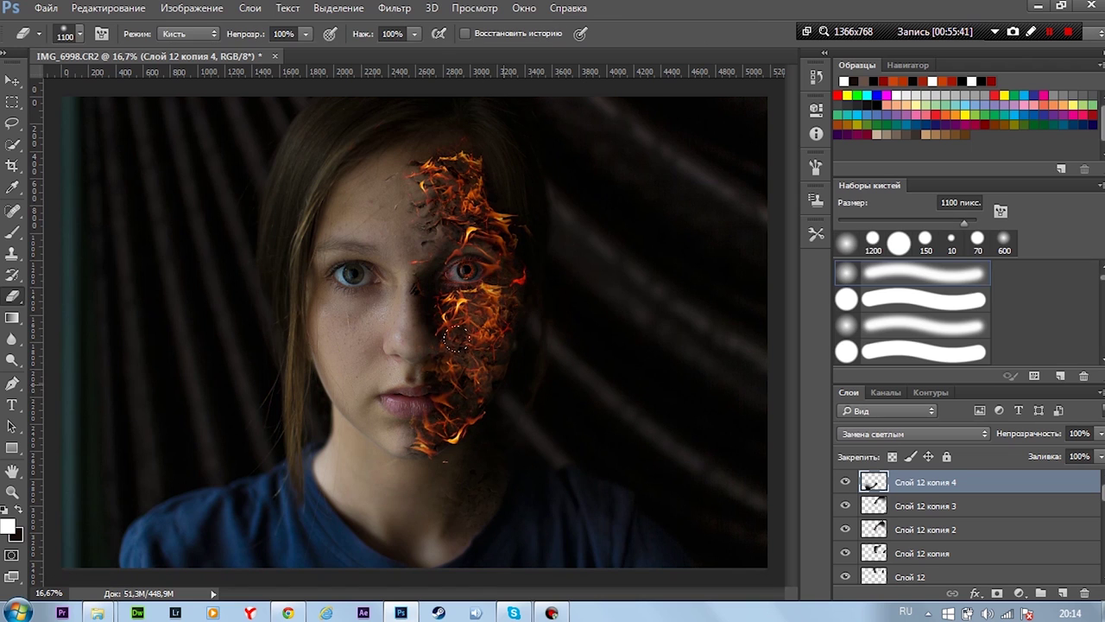
Merge the crack texture copies into one Color Dodge layer, with a fire photo brought up in the browser
{"action": "left_click", "coordinate": [950, 576], "text": "shift"}
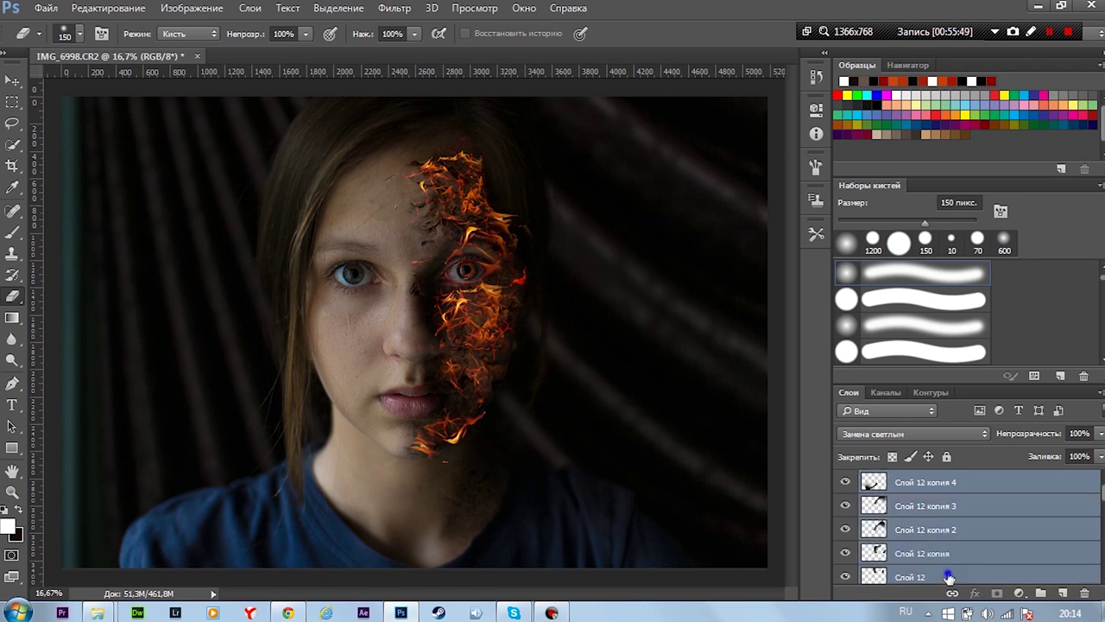
{"action": "key", "text": "ctrl+e"}
{"action": "left_click", "coordinate": [913, 434]}
{"action": "left_click", "coordinate": [872, 242]}
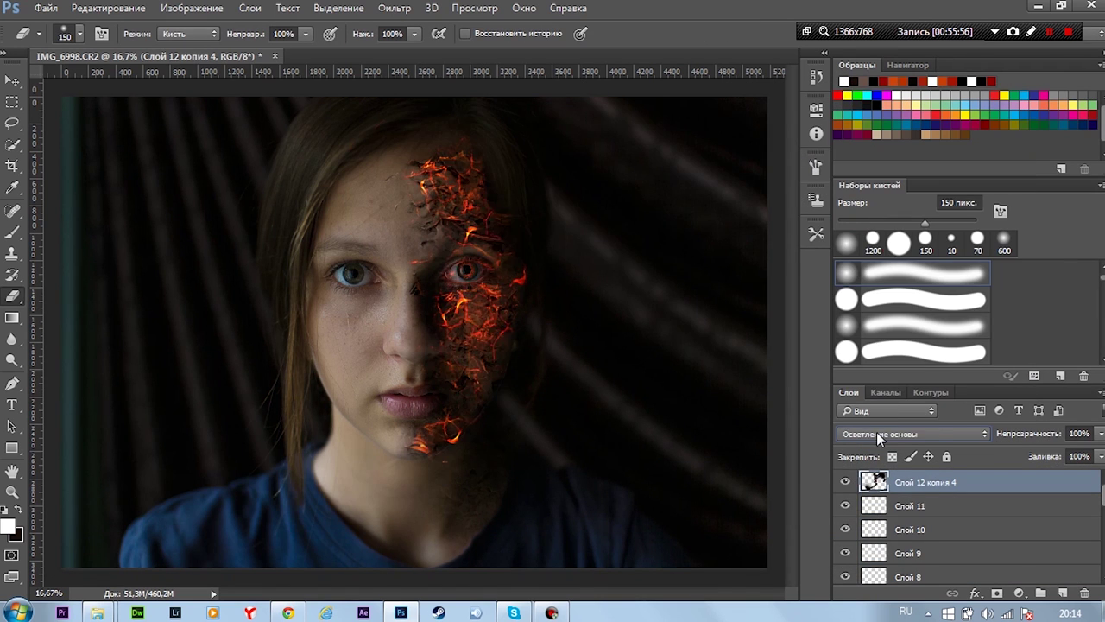
{"action": "left_click", "coordinate": [288, 613]}
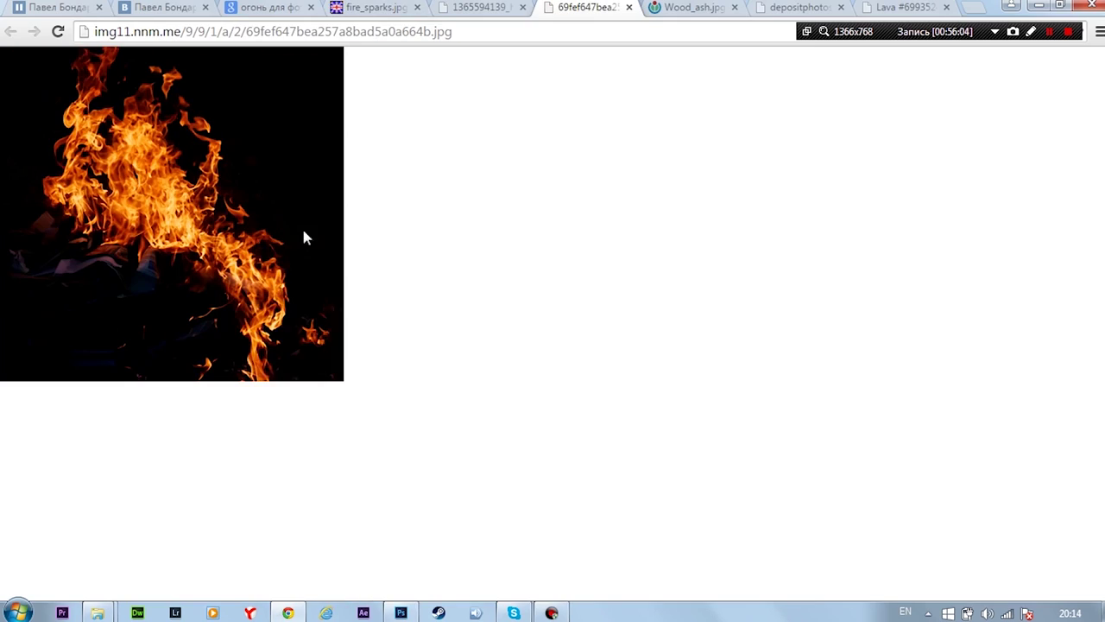
Paste the fire photo and scale it over the right side of the face
{"action": "key", "text": "ctrl+v"}
{"action": "key", "text": "ctrl+t"}
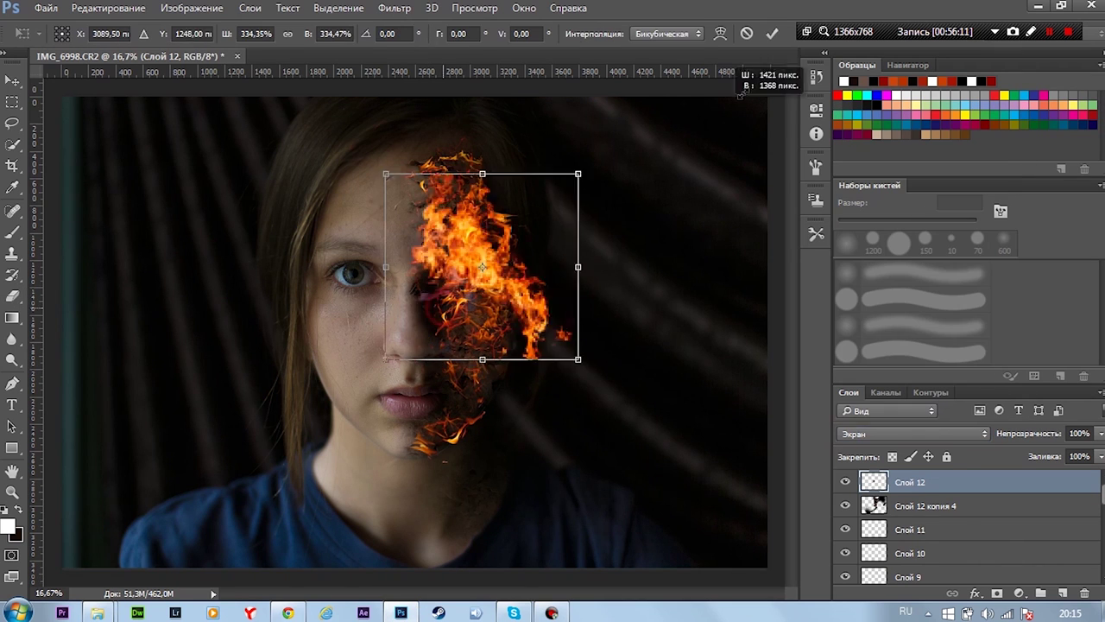
{"action": "mouse_move", "coordinate": [605, 397]}
{"action": "left_mouse_down"}
{"action": "mouse_move", "coordinate": [654, 308]}
{"action": "mouse_move", "coordinate": [647, 239]}
{"action": "left_mouse_up"}
{"action": "key", "text": "Return"}
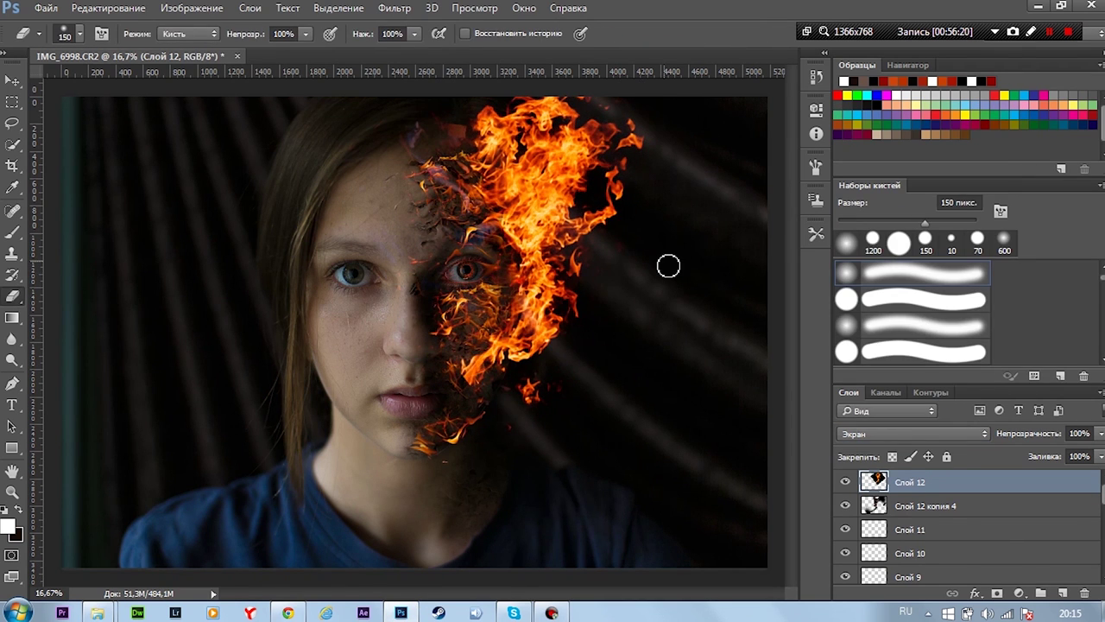
Warp the fire, bending its bottom down and pulling the flames up along the face
{"action": "left_click", "coordinate": [108, 8]}
{"action": "left_click", "coordinate": [484, 553]}
{"action": "left_click_drag", "start_coordinate": [458, 406], "coordinate": [462, 479]}
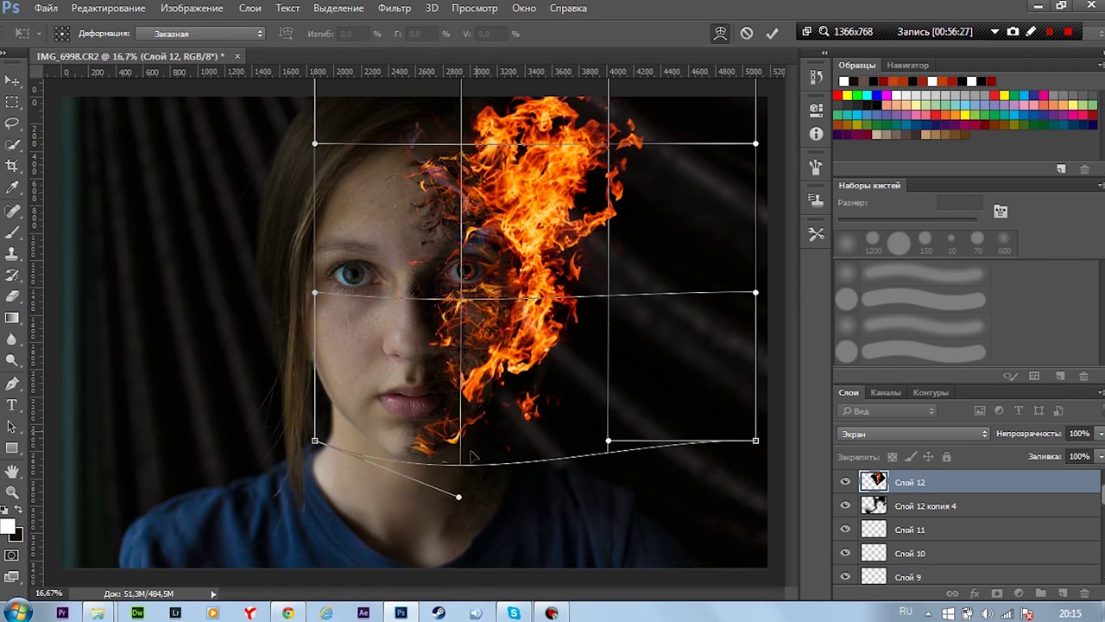
{"action": "left_click_drag", "start_coordinate": [544, 138], "coordinate": [567, 127]}
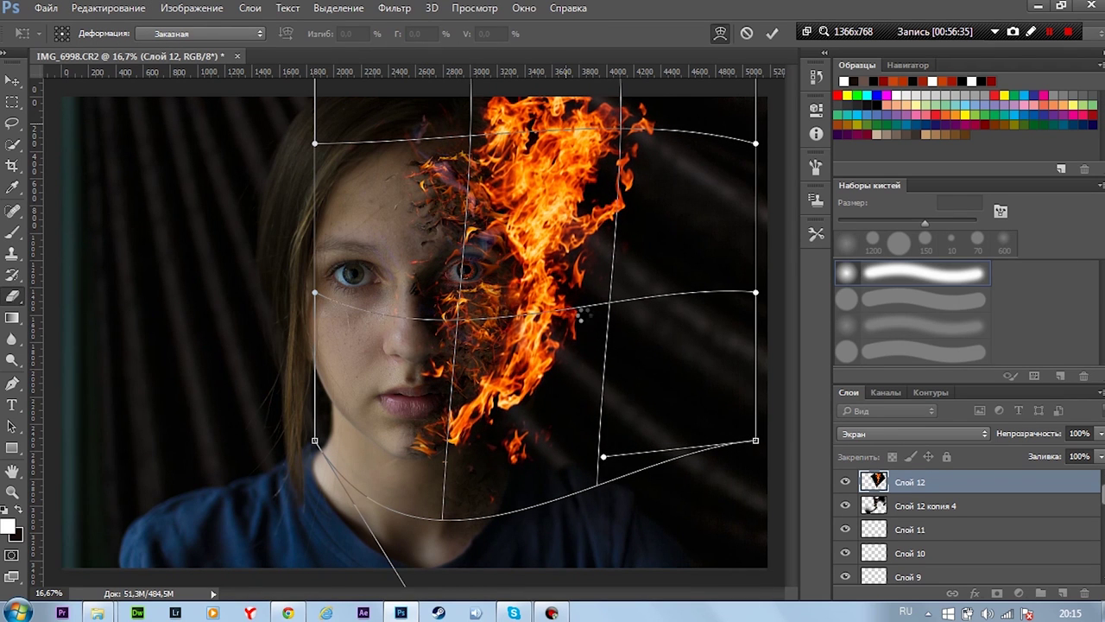
{"action": "key", "text": "Return"}
{"action": "key", "text": "e"}
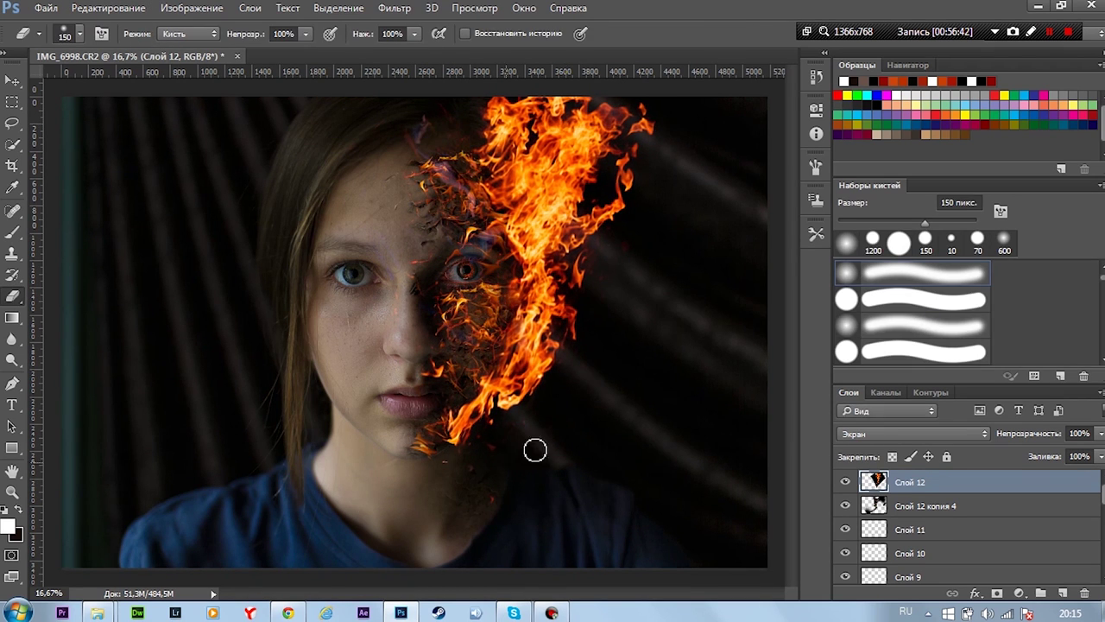
Add a Screen-blended fire patch enlarged over the cheek, erasing stray flames near the chin
{"action": "key", "text": "ctrl+v"}
{"action": "key", "text": "ctrl+t"}
{"action": "left_click", "coordinate": [911, 434]}
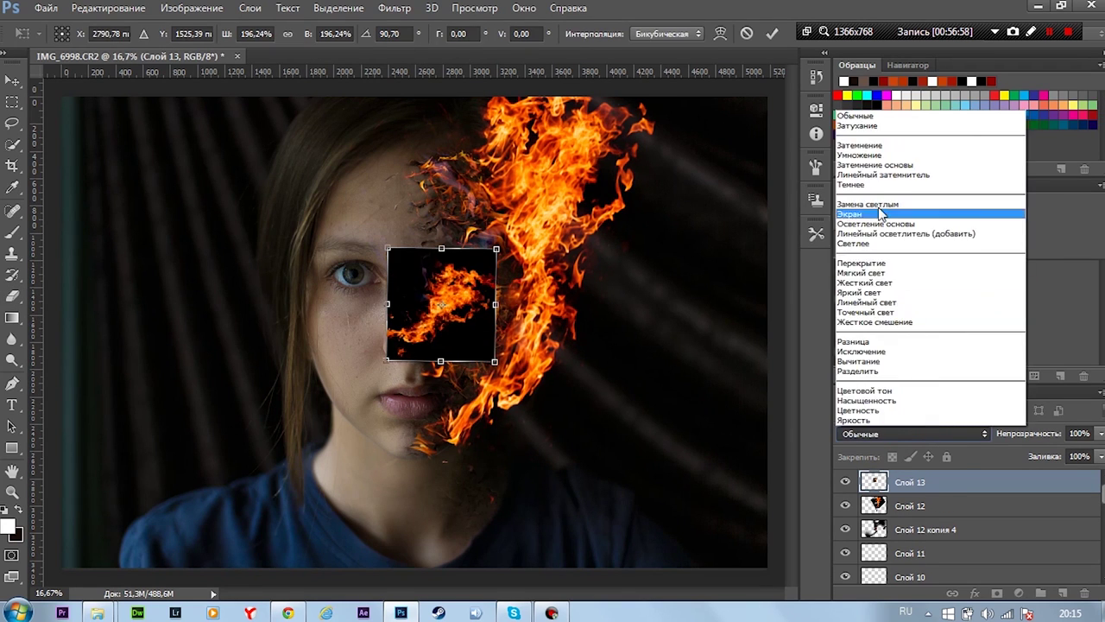
{"action": "left_click", "coordinate": [863, 212]}
{"action": "left_click_drag", "start_coordinate": [441, 360], "coordinate": [517, 476]}
{"action": "left_click_drag", "start_coordinate": [452, 478], "coordinate": [418, 458]}
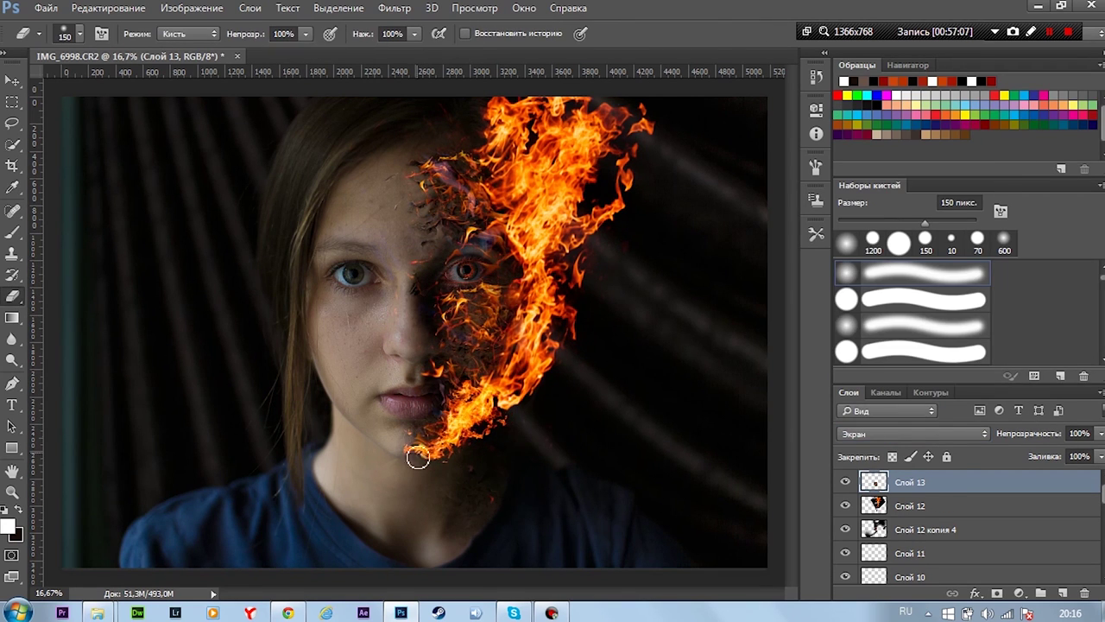
Duplicate the flame and place rotated copies along the face edge, cheek and upper flames
{"action": "key", "text": "ctrl+j"}
{"action": "key", "text": "ctrl+j"}
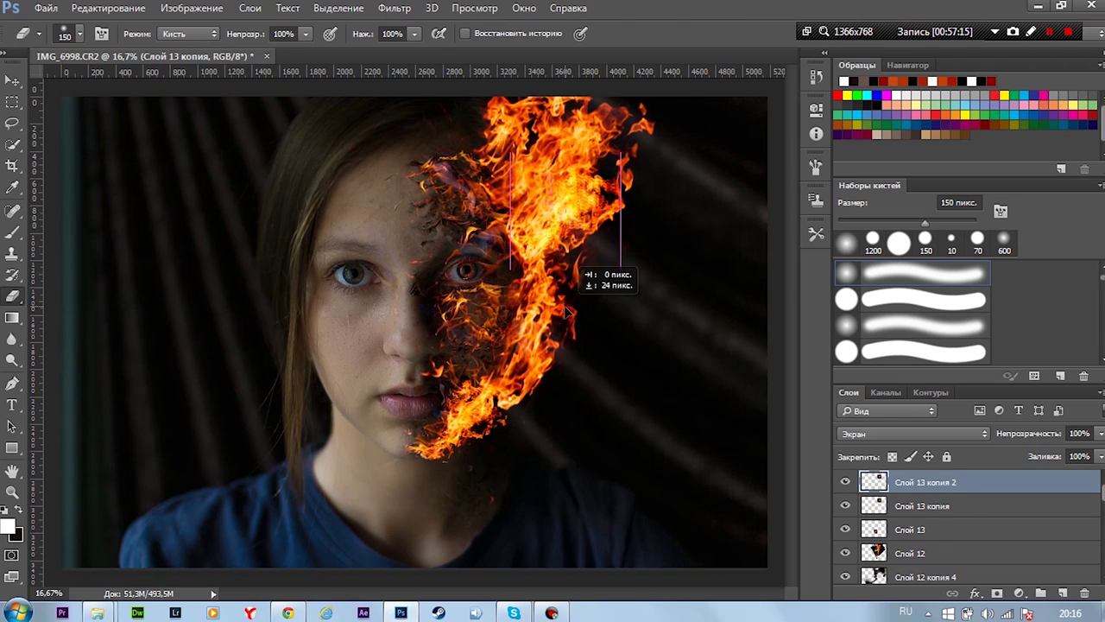
{"action": "key", "text": "ctrl+t"}
{"action": "mouse_move", "coordinate": [605, 207]}
{"action": "left_mouse_down"}
{"action": "mouse_move", "coordinate": [547, 234]}
{"action": "mouse_move", "coordinate": [561, 259]}
{"action": "mouse_move", "coordinate": [523, 173]}
{"action": "left_mouse_up"}
{"action": "key", "text": "Return"}
{"action": "key", "text": "e"}
{"action": "left_click_drag", "start_coordinate": [535, 285], "coordinate": [569, 354]}
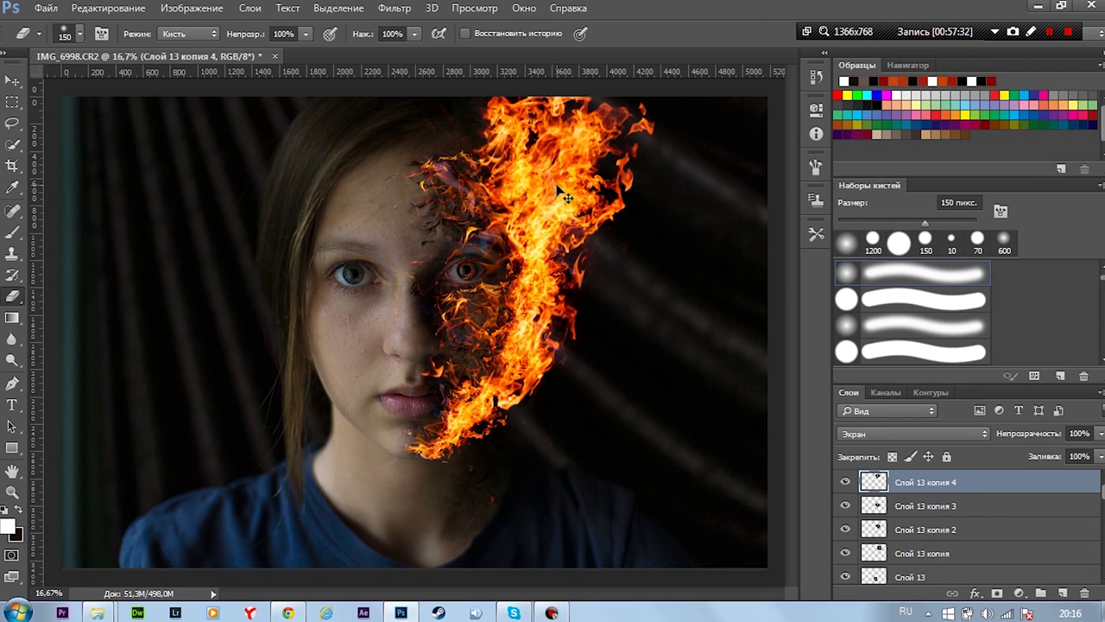
{"action": "mouse_move", "coordinate": [563, 193]}
{"action": "left_mouse_down"}
{"action": "mouse_move", "coordinate": [639, 112]}
{"action": "mouse_move", "coordinate": [614, 101]}
{"action": "left_mouse_up"}
{"action": "left_click_drag", "start_coordinate": [641, 181], "coordinate": [484, 177]}
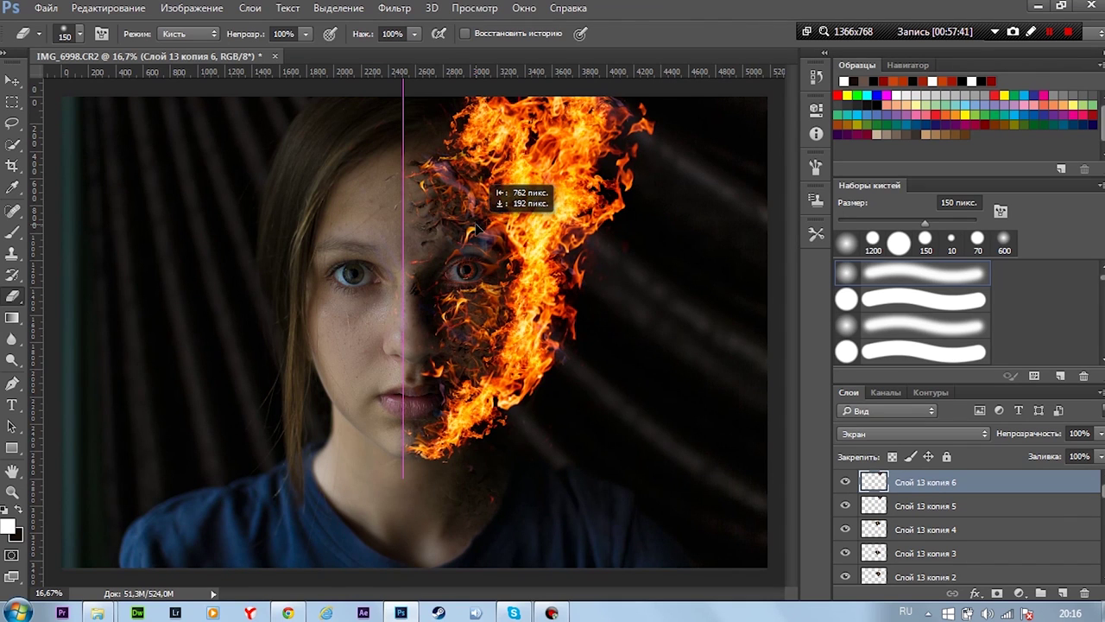
Hide Слой 13, merge the flame layers and blend them in Светлее mode
{"action": "scroll", "coordinate": [993, 544], "scroll_direction": "down", "scroll_amount": 3}
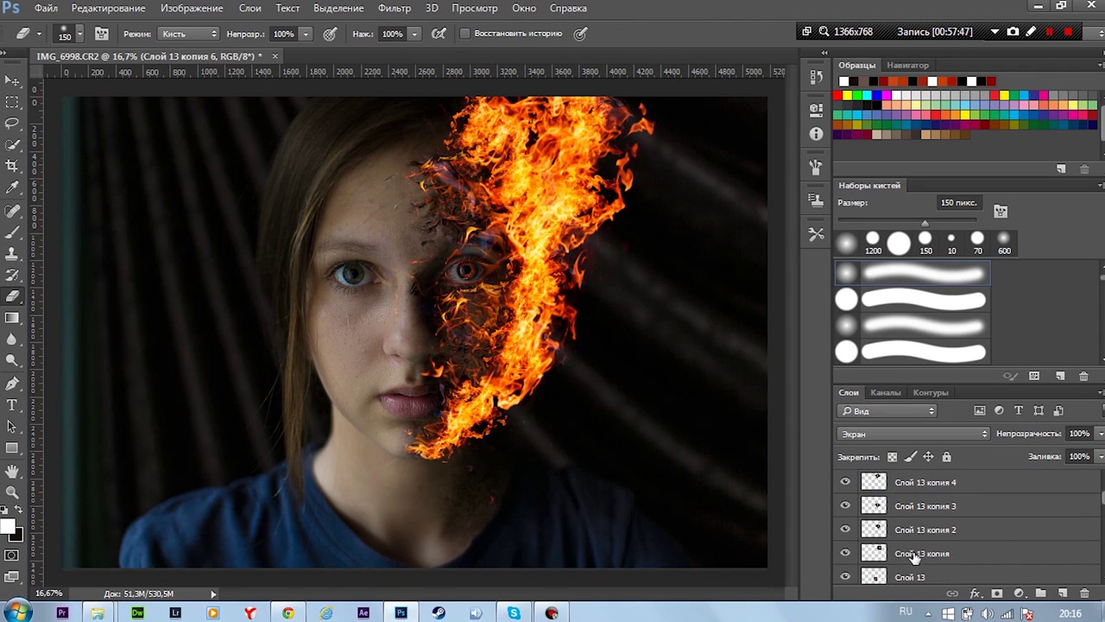
{"action": "left_click", "coordinate": [845, 553]}
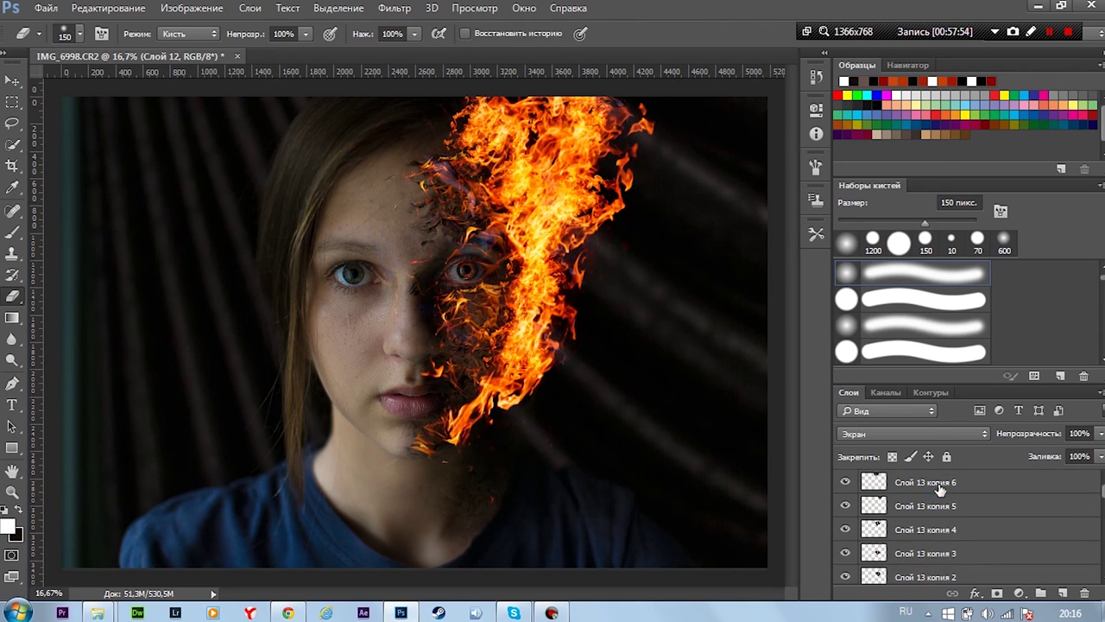
{"action": "left_click", "coordinate": [940, 490], "text": "shift"}
{"action": "key", "text": "ctrl+e"}
{"action": "right_click", "coordinate": [911, 506]}
{"action": "left_click", "coordinate": [764, 450]}
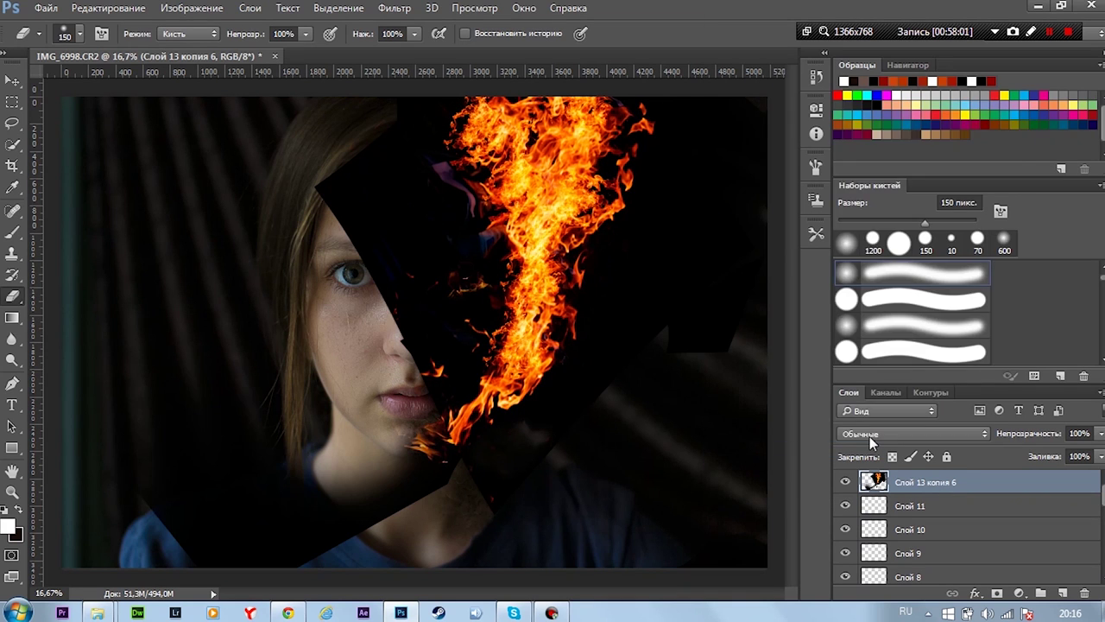
{"action": "left_click", "coordinate": [913, 433]}
{"action": "left_click", "coordinate": [864, 253]}
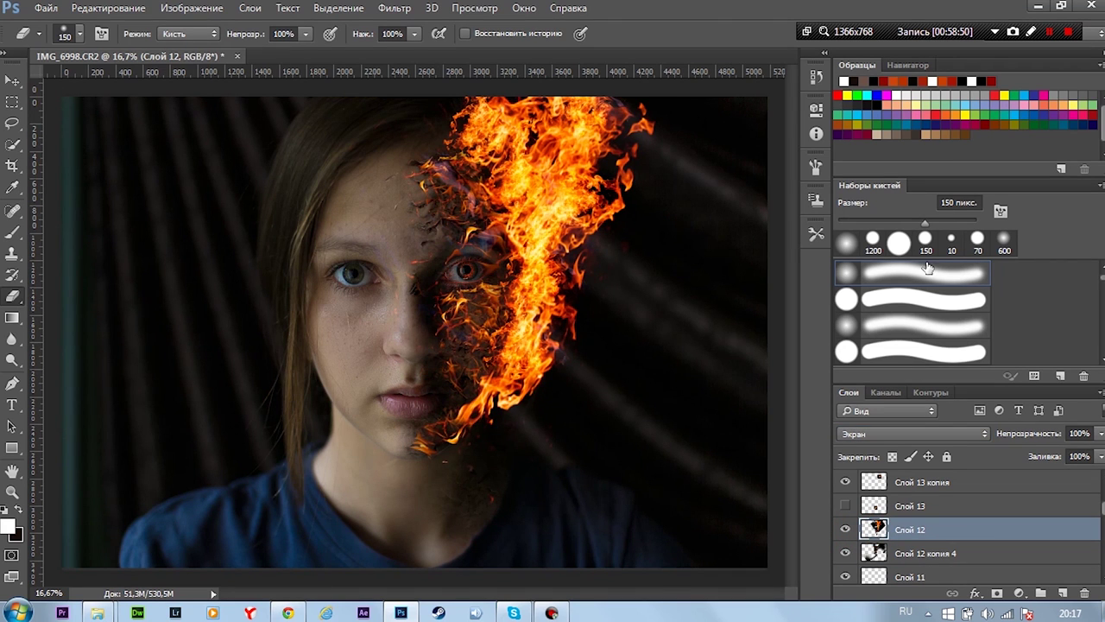
Warp the fire layer to shift it slightly to the left
{"action": "left_click", "coordinate": [192, 8]}
{"action": "mouse_move", "coordinate": [218, 339]}
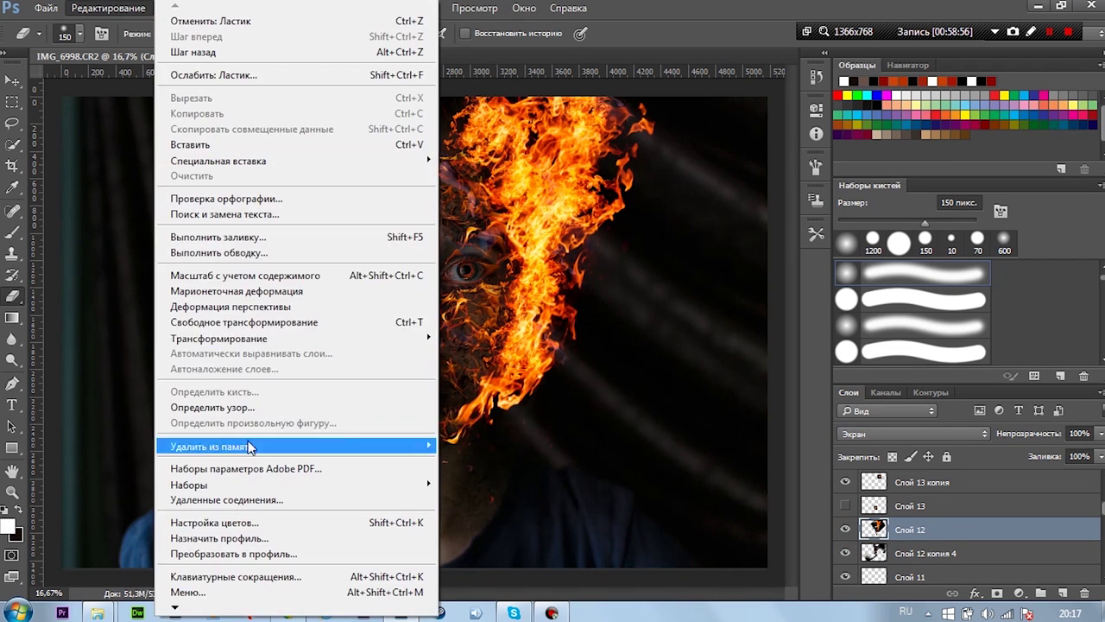
{"action": "left_click", "coordinate": [458, 440]}
{"action": "left_click_drag", "start_coordinate": [455, 138], "coordinate": [440, 138]}
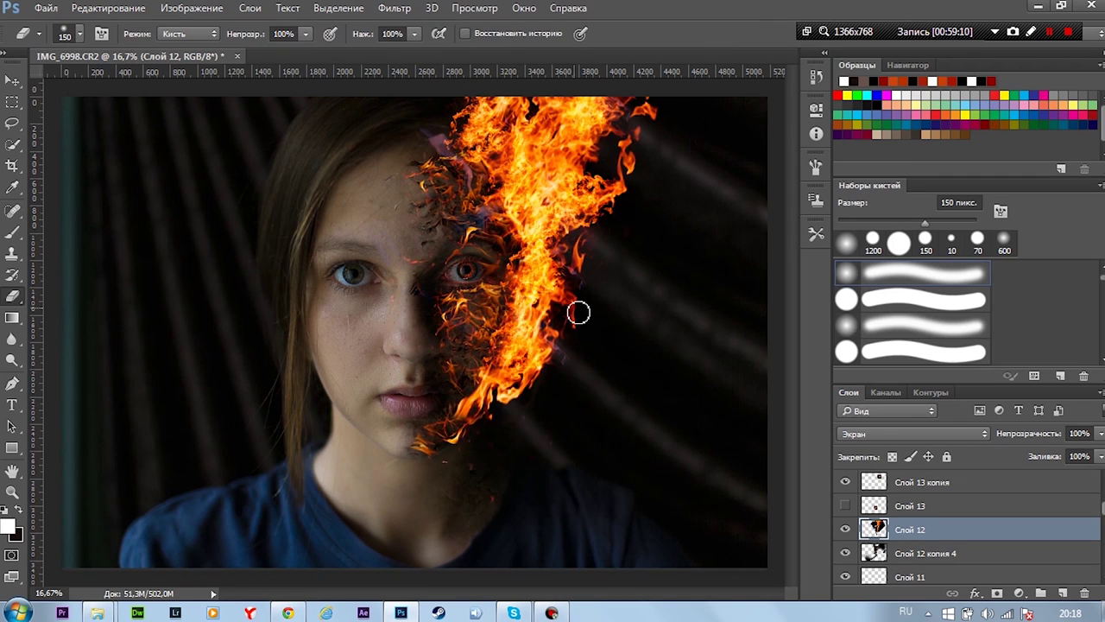
Step between the crack texture and fire layers, then set the sparks layer to Screen
{"action": "key", "text": "alt+bracketleft"}
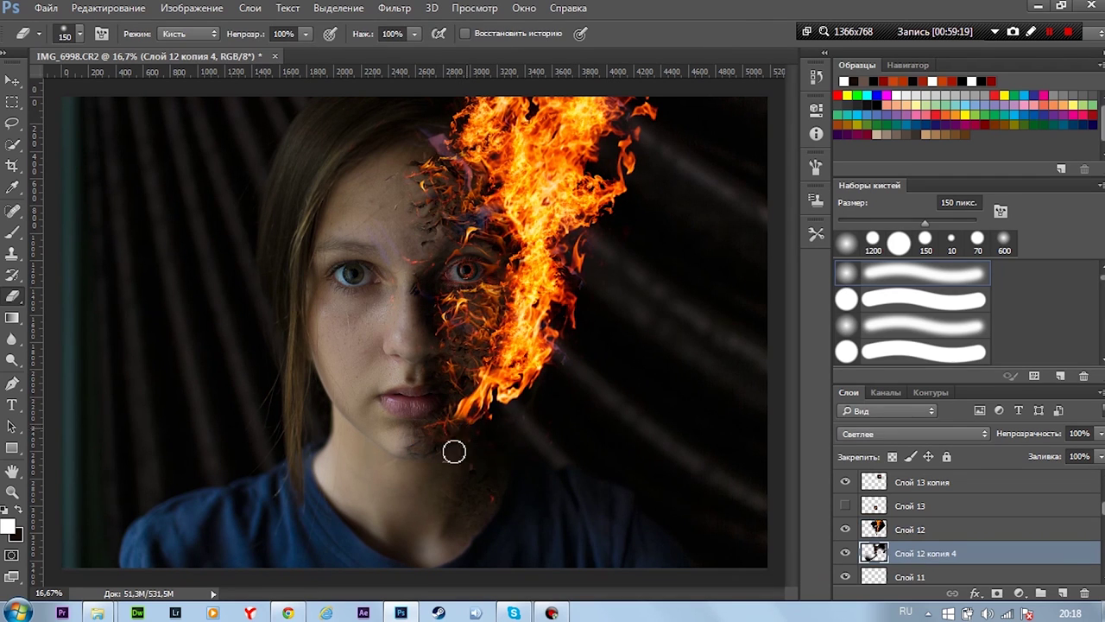
{"action": "key", "text": "alt+bracketright"}
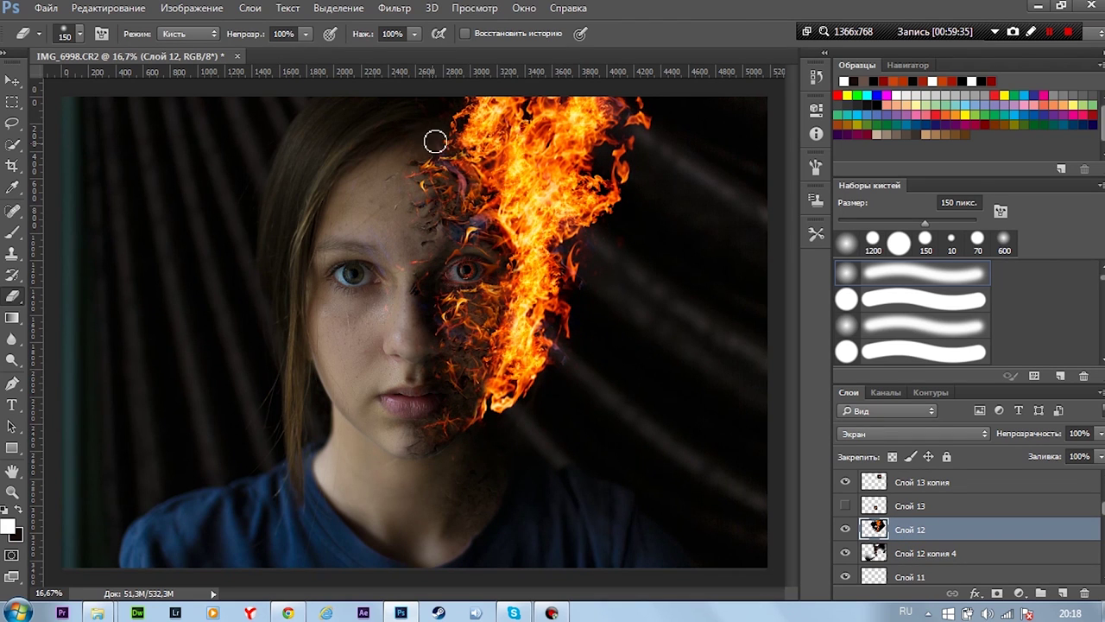
{"action": "key", "text": "alt+bracketleft"}
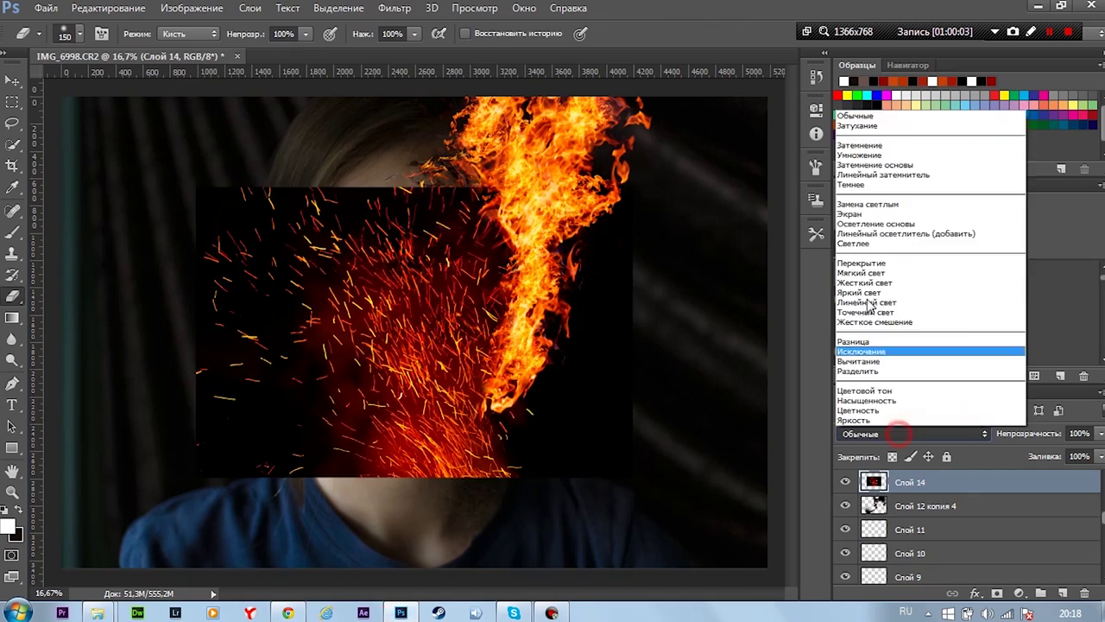
{"action": "left_click", "coordinate": [850, 213]}
Rotate the sparks about 67°, enlarge to about 159% and move over the face's right half
{"action": "key", "text": "ctrl+t"}
{"action": "left_click_drag", "start_coordinate": [639, 483], "coordinate": [615, 489]}
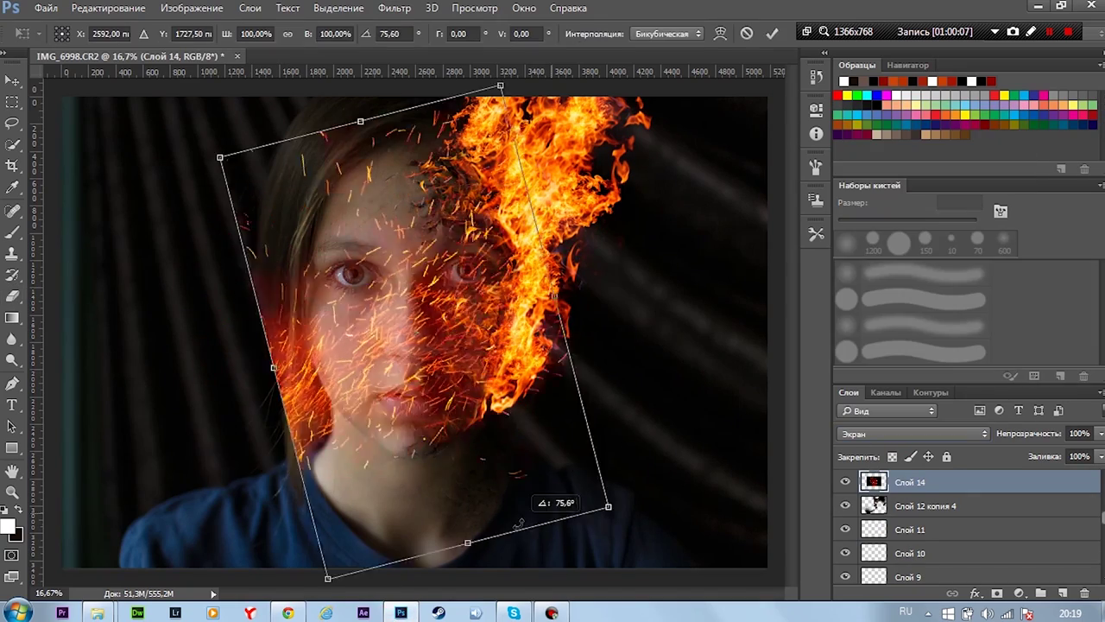
{"action": "key", "text": "ctrl+minus"}
{"action": "left_click_drag", "start_coordinate": [637, 353], "coordinate": [647, 547]}
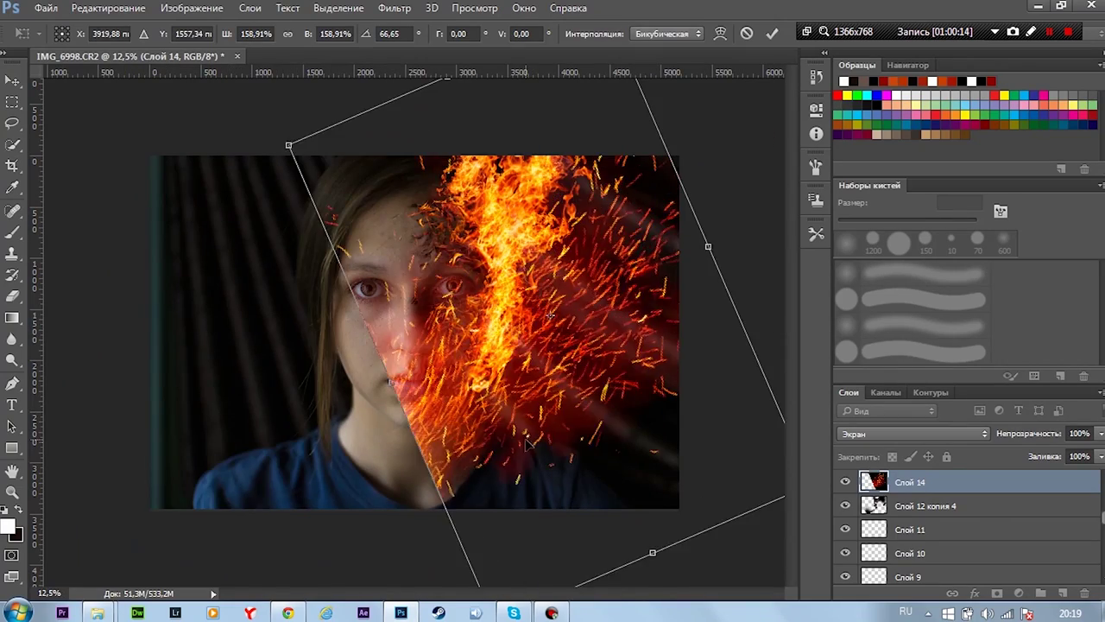
{"action": "mouse_move", "coordinate": [185, 553]}
{"action": "left_mouse_down"}
{"action": "mouse_move", "coordinate": [567, 337]}
{"action": "mouse_move", "coordinate": [579, 353]}
{"action": "left_mouse_up"}
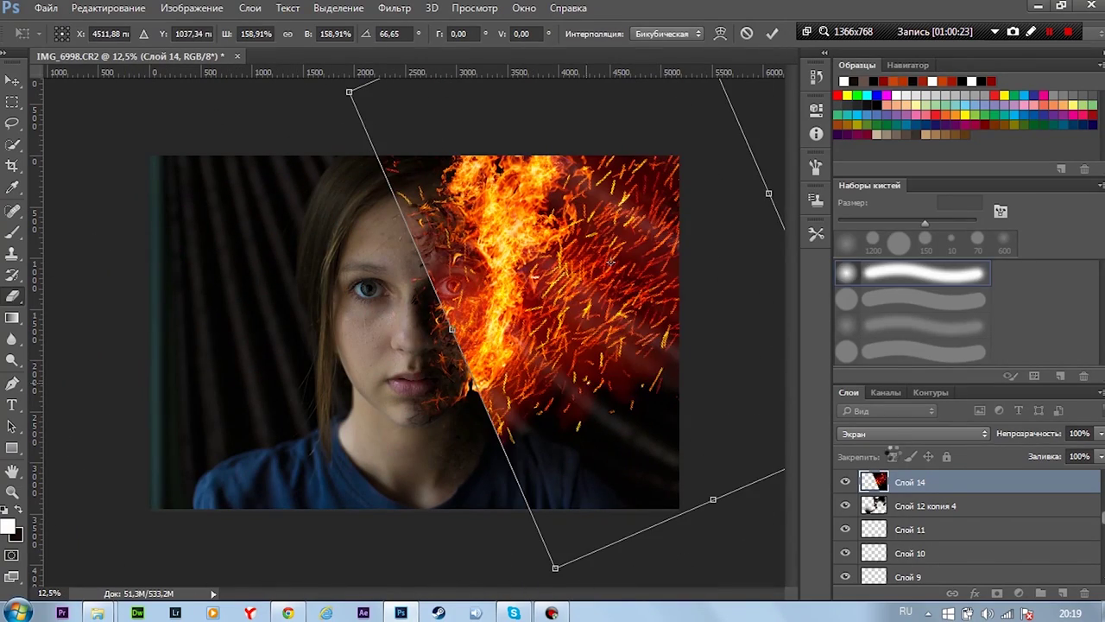
{"action": "key", "text": "Return"}
{"action": "key", "text": "e"}
Change the sparks' blend mode, merge them into one layer and reset its blend mode
{"action": "left_click", "coordinate": [911, 434]}
{"action": "left_click", "coordinate": [863, 293]}
{"action": "key", "text": "ctrl+shift+alt+n"}
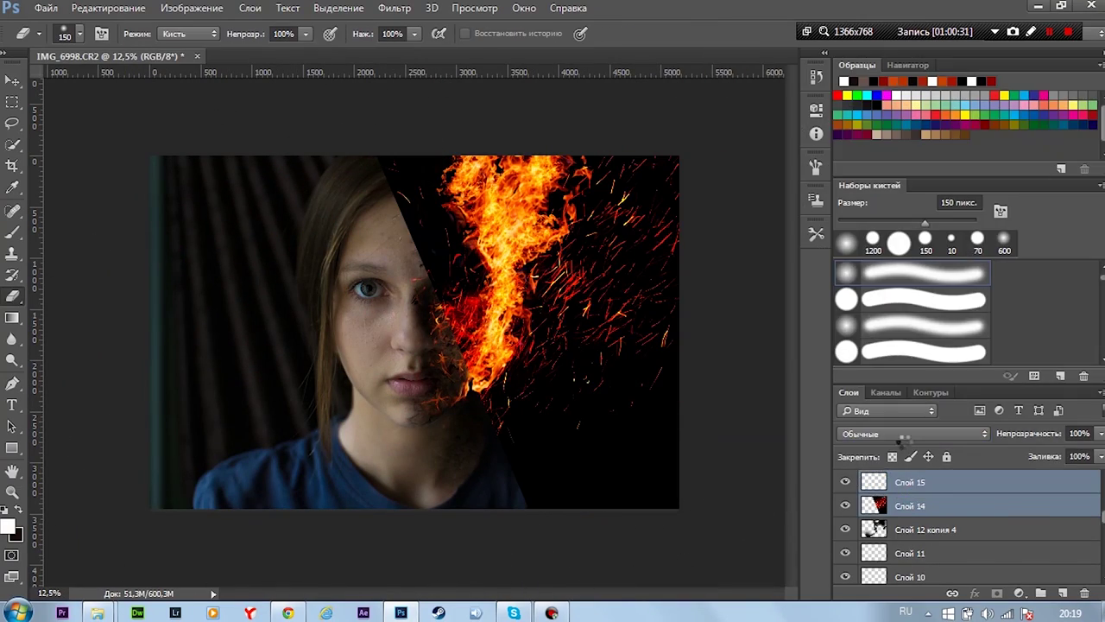
{"action": "key", "text": "ctrl+e"}
{"action": "left_click", "coordinate": [900, 435]}
{"action": "left_click", "coordinate": [864, 342]}
Shrink the fire layer to about half size
{"action": "scroll", "coordinate": [886, 432], "scroll_direction": "up", "scroll_amount": 3}
{"action": "scroll", "coordinate": [886, 432], "scroll_direction": "up", "scroll_amount": 3}
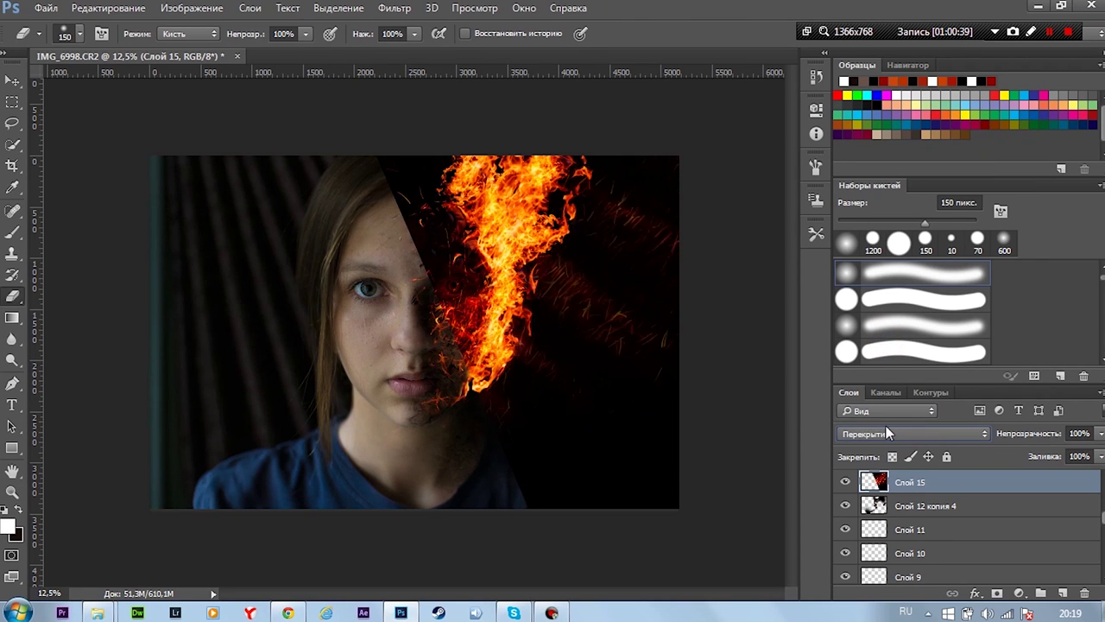
{"action": "scroll", "coordinate": [886, 432], "scroll_direction": "up", "scroll_amount": 3}
{"action": "scroll", "coordinate": [886, 432], "scroll_direction": "up", "scroll_amount": 2}
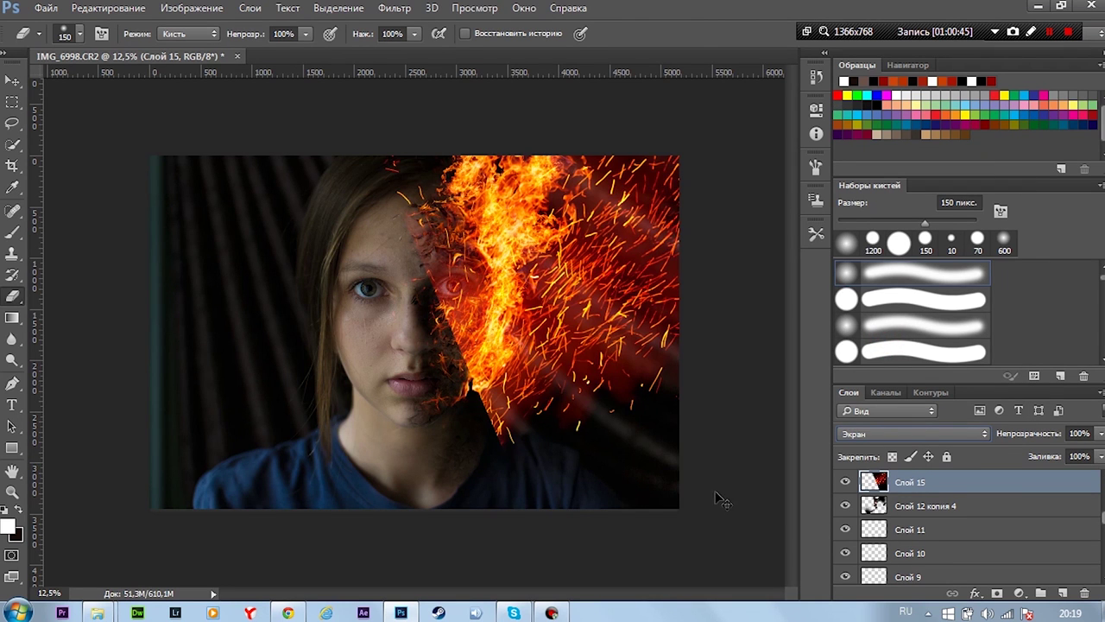
{"action": "key", "text": "ctrl+t"}
{"action": "mouse_move", "coordinate": [346, 570]}
{"action": "left_mouse_down"}
{"action": "mouse_move", "coordinate": [515, 272]}
{"action": "mouse_move", "coordinate": [530, 320]}
{"action": "left_mouse_up"}
{"action": "key", "text": "e"}
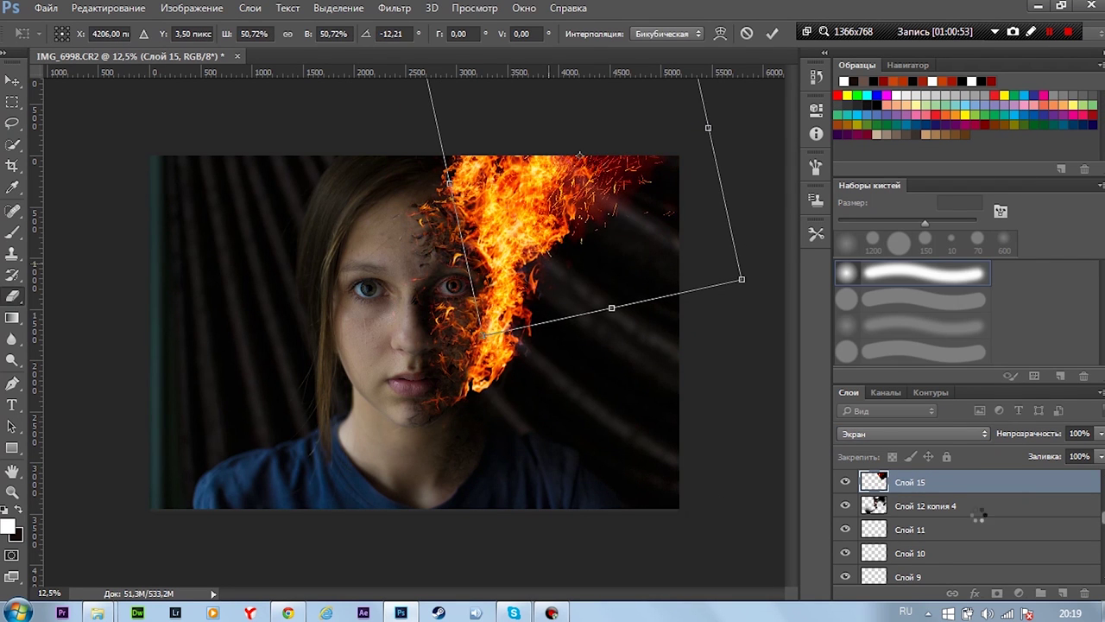
Add a Curves adjustment, then merge the visible image into one Screen-mode layer
{"action": "left_click", "coordinate": [1019, 593]}
{"action": "left_click", "coordinate": [1010, 326]}
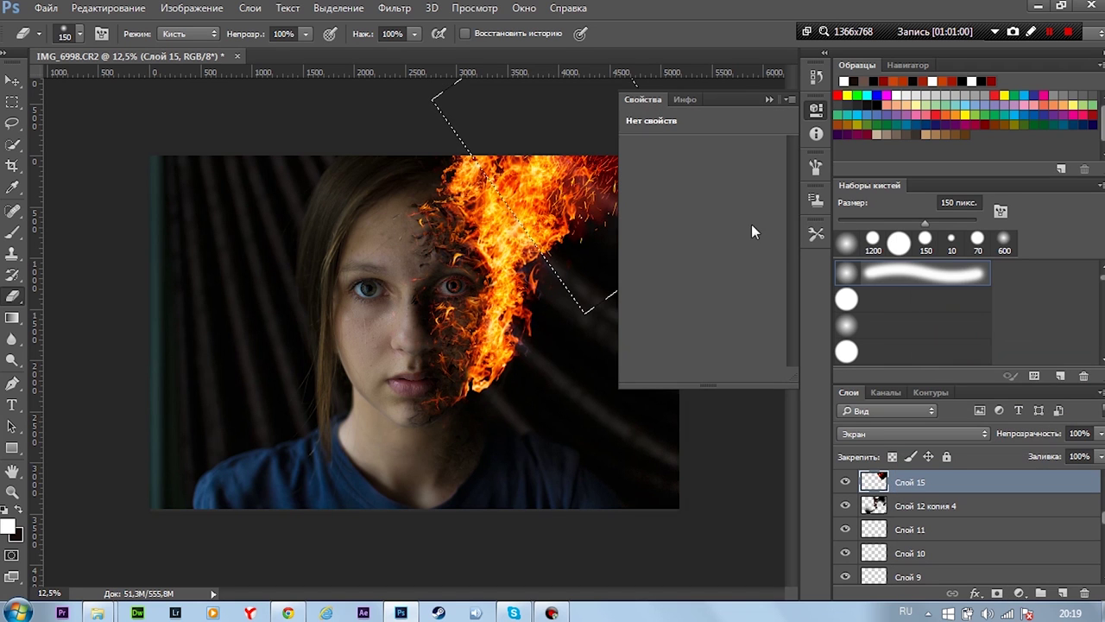
{"action": "right_click", "coordinate": [915, 506]}
{"action": "left_click", "coordinate": [771, 471]}
{"action": "left_click", "coordinate": [911, 433]}
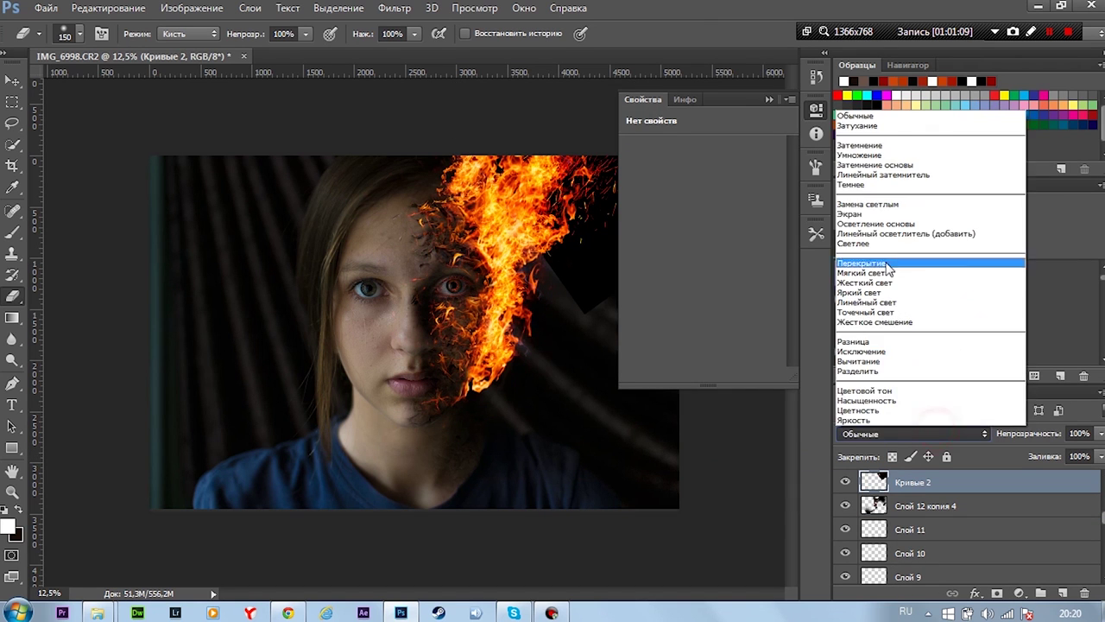
{"action": "left_click", "coordinate": [890, 263]}
{"action": "left_click", "coordinate": [816, 108]}
Duplicate the merged layer, apply a 40.1 px Gaussian Blur and set it to Screen
{"action": "key", "text": "ctrl+j"}
{"action": "left_click", "coordinate": [395, 8]}
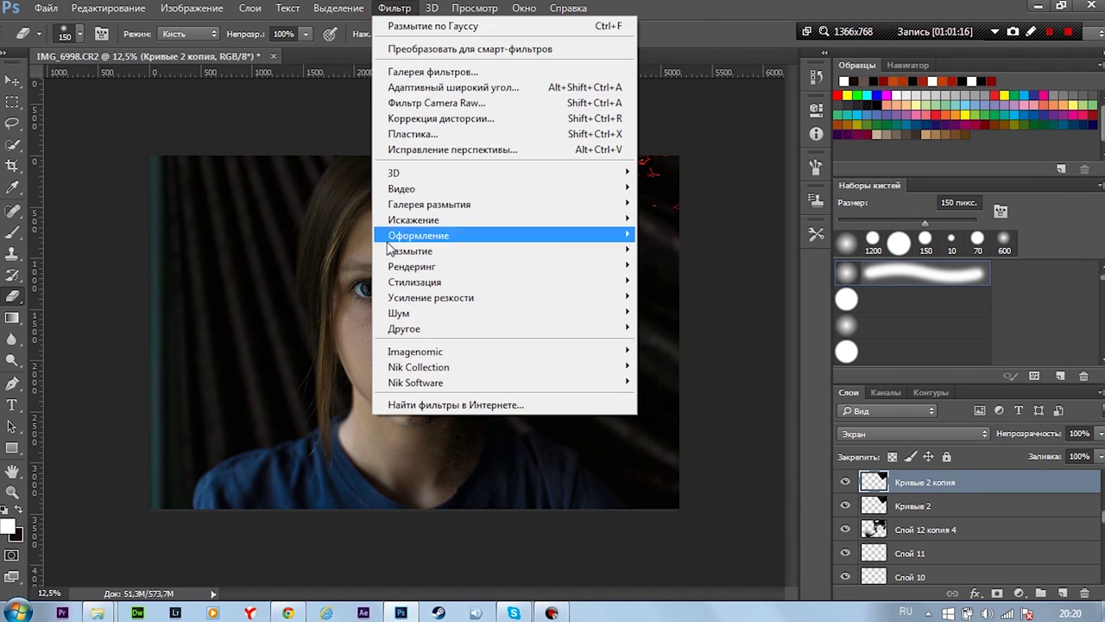
{"action": "left_click", "coordinate": [734, 308]}
{"action": "left_click_drag", "start_coordinate": [794, 415], "coordinate": [814, 415]}
{"action": "left_click", "coordinate": [962, 193]}
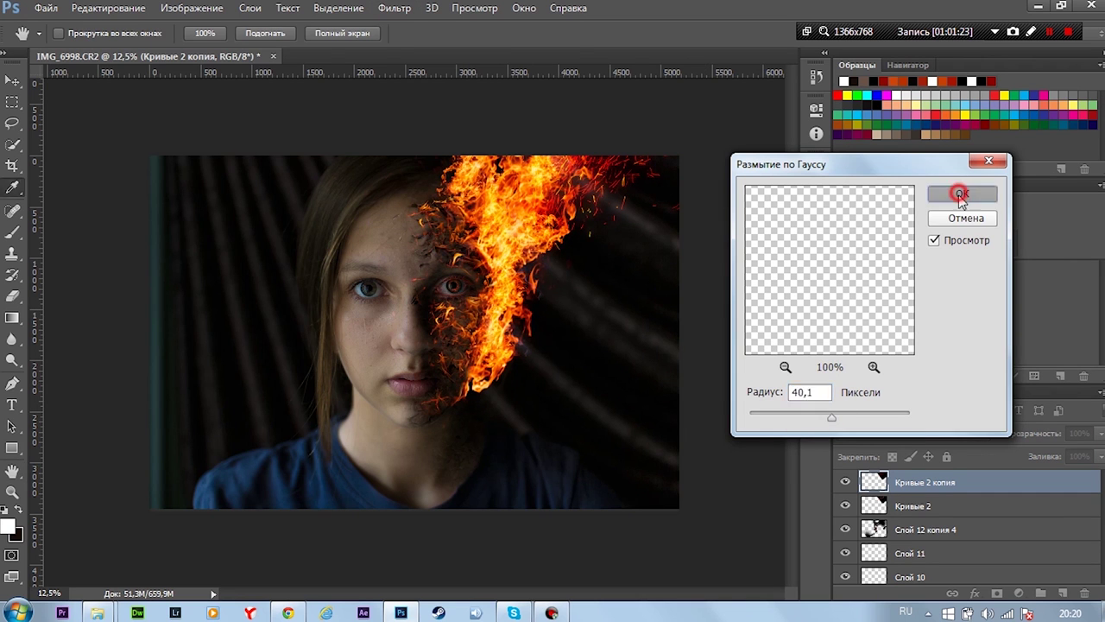
{"action": "key", "text": "b"}
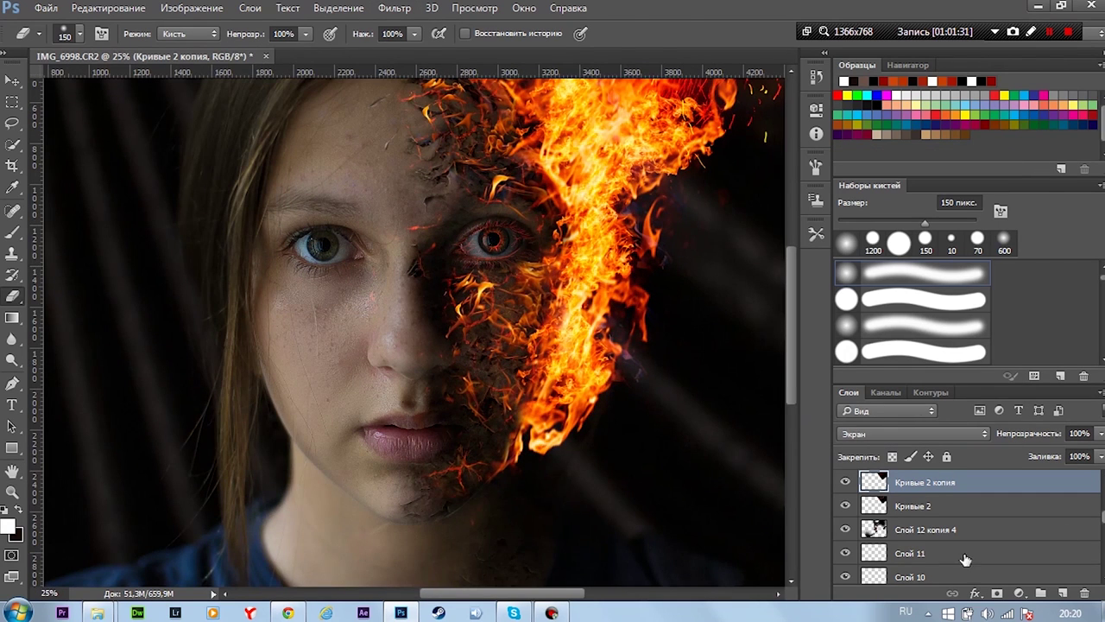
{"action": "left_click", "coordinate": [911, 433]}
{"action": "left_click", "coordinate": [873, 234]}
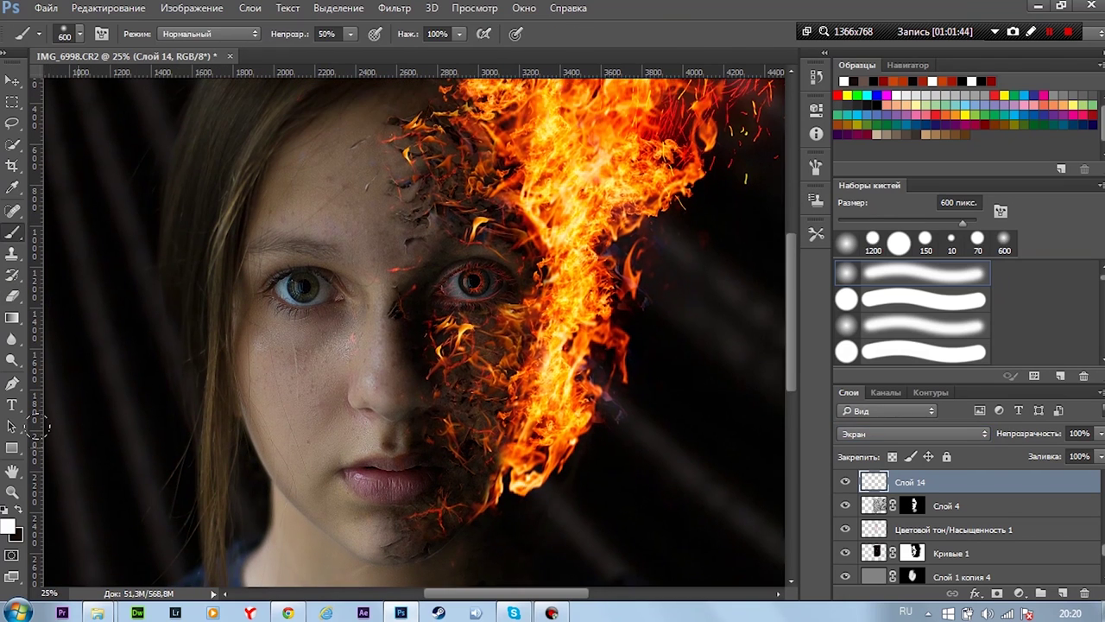
Paint an orange colour over the burning eye on a Color Dodge layer
{"action": "left_click", "coordinate": [9, 527]}
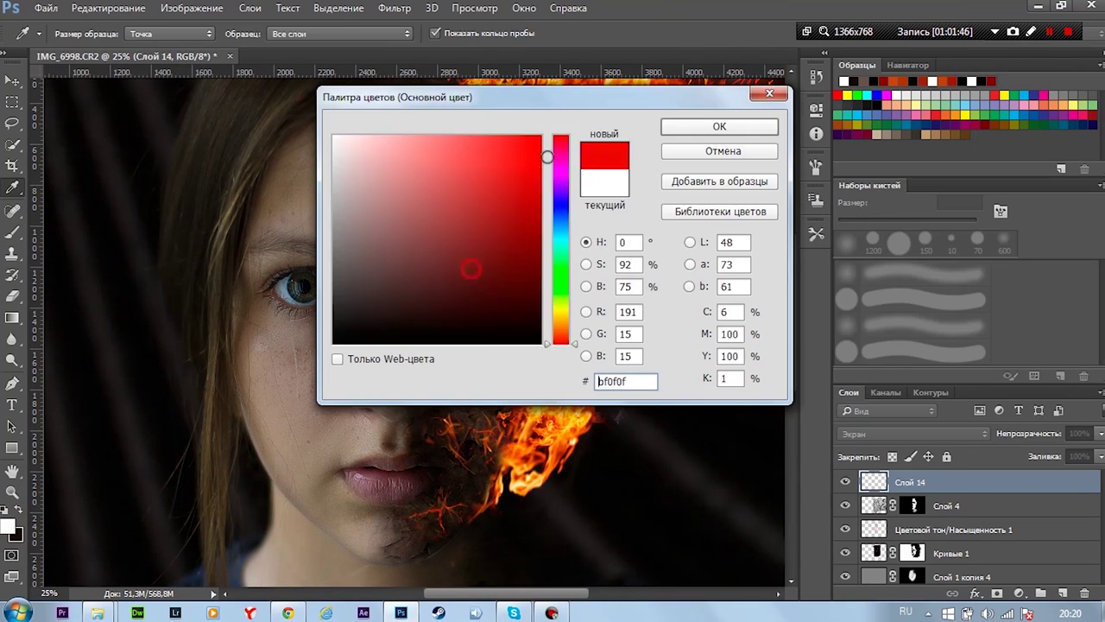
{"action": "left_click", "coordinate": [740, 123]}
{"action": "left_click_drag", "start_coordinate": [406, 259], "coordinate": [467, 363]}
{"action": "left_click", "coordinate": [911, 434]}
{"action": "left_click", "coordinate": [875, 223]}
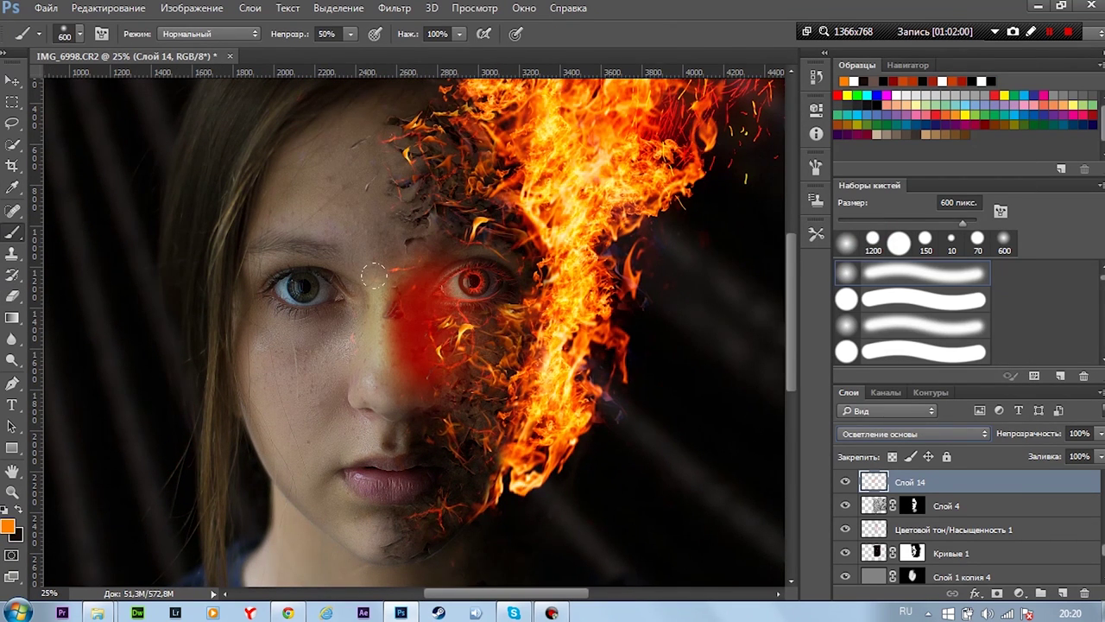
Erase the glow between the eyes and paint a faint 10% glow from cheek to chin
{"action": "left_click", "coordinate": [12, 298]}
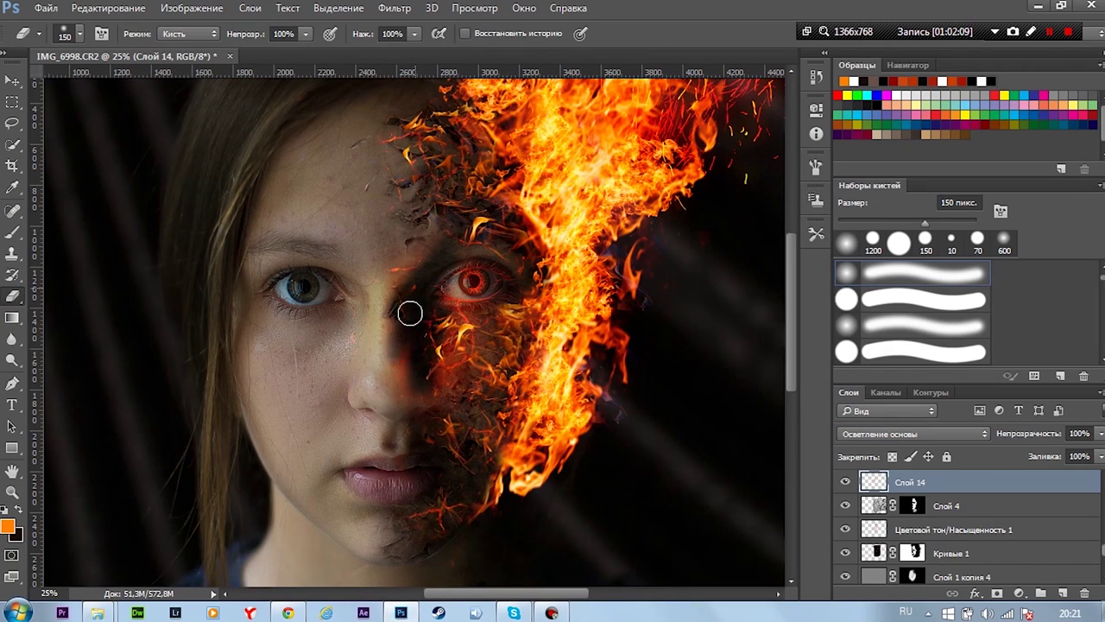
{"action": "left_click_drag", "start_coordinate": [410, 313], "coordinate": [432, 320]}
{"action": "key", "text": "b"}
{"action": "key", "text": "1"}
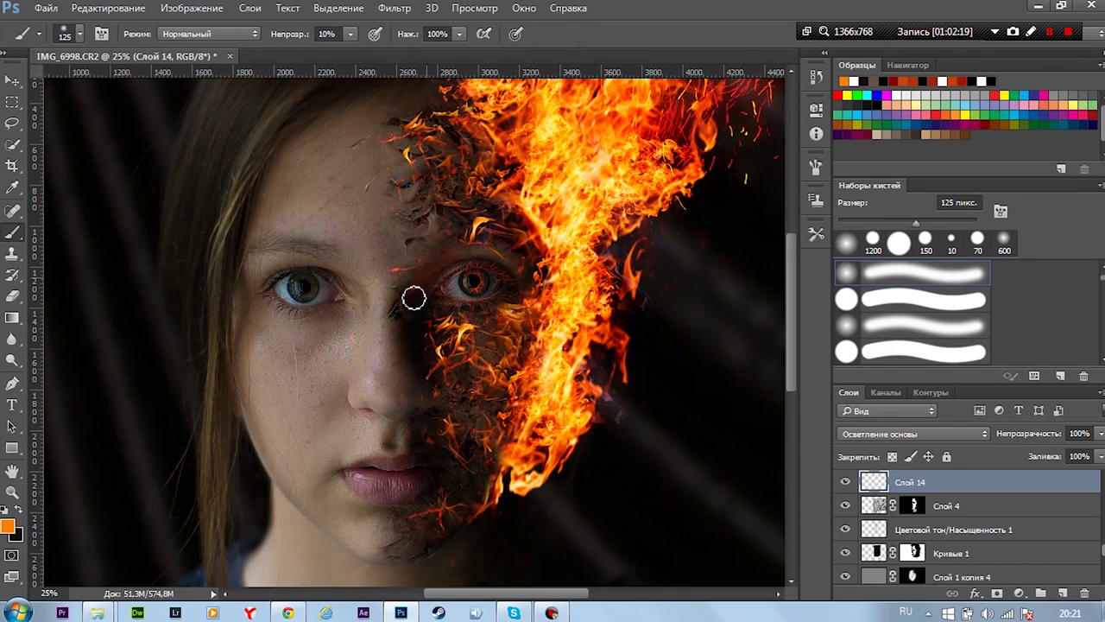
{"action": "mouse_move", "coordinate": [508, 412]}
{"action": "left_mouse_down"}
{"action": "mouse_move", "coordinate": [439, 449]}
{"action": "mouse_move", "coordinate": [440, 524]}
{"action": "left_mouse_up"}
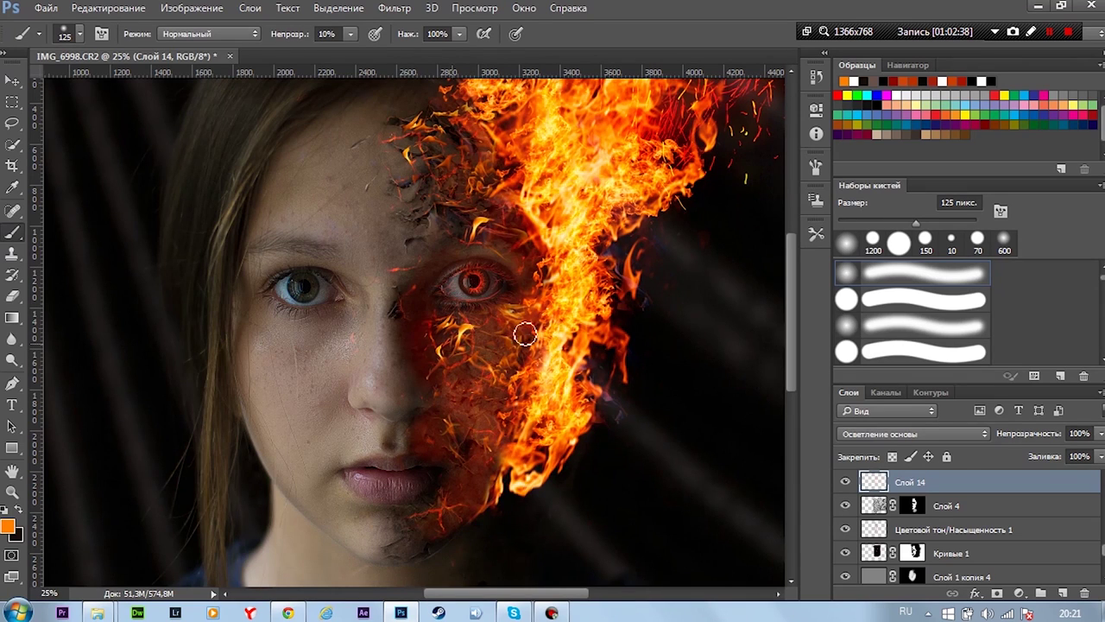
{"action": "left_click_drag", "start_coordinate": [525, 333], "coordinate": [530, 387]}
Paint glow over the neck and shirt with a 700 px brush
{"action": "scroll", "coordinate": [530, 387], "scroll_direction": "down", "scroll_amount": 3}
{"action": "key", "text": "ctrl+0"}
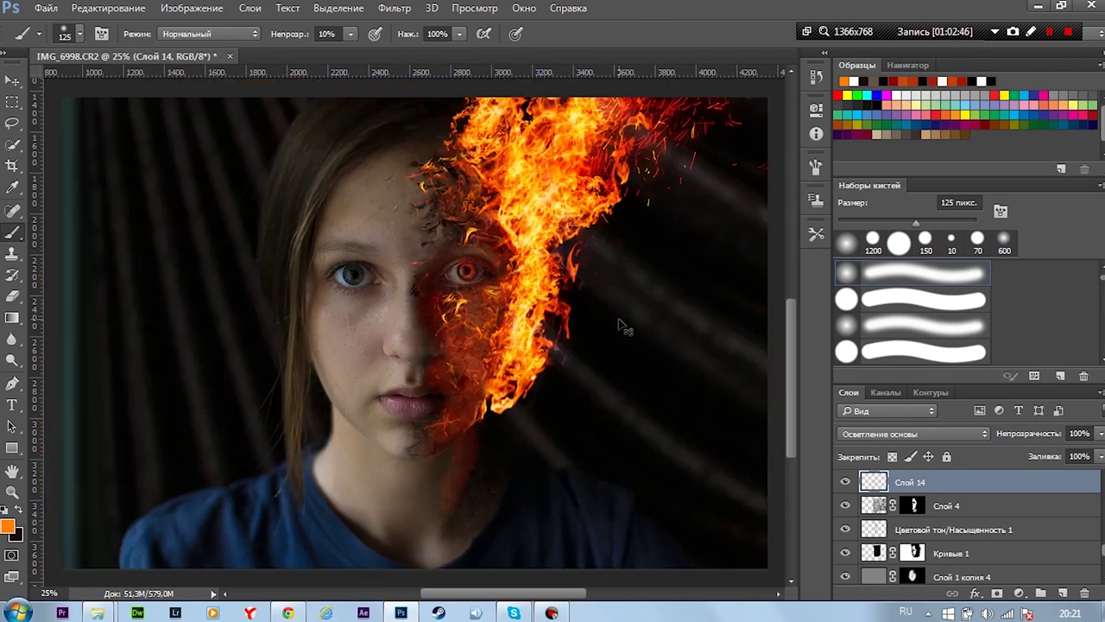
{"action": "key", "text": "ctrl+minus"}
{"action": "key", "text": "bracketright"}
{"action": "key", "text": "bracketright"}
{"action": "key", "text": "bracketright"}
{"action": "mouse_move", "coordinate": [463, 409]}
{"action": "left_mouse_down"}
{"action": "mouse_move", "coordinate": [565, 449]}
{"action": "mouse_move", "coordinate": [556, 420]}
{"action": "left_mouse_up"}
Try the glow layer at low fill in Screen, then settle on Hard Light at 48% fill
{"action": "key", "text": "e"}
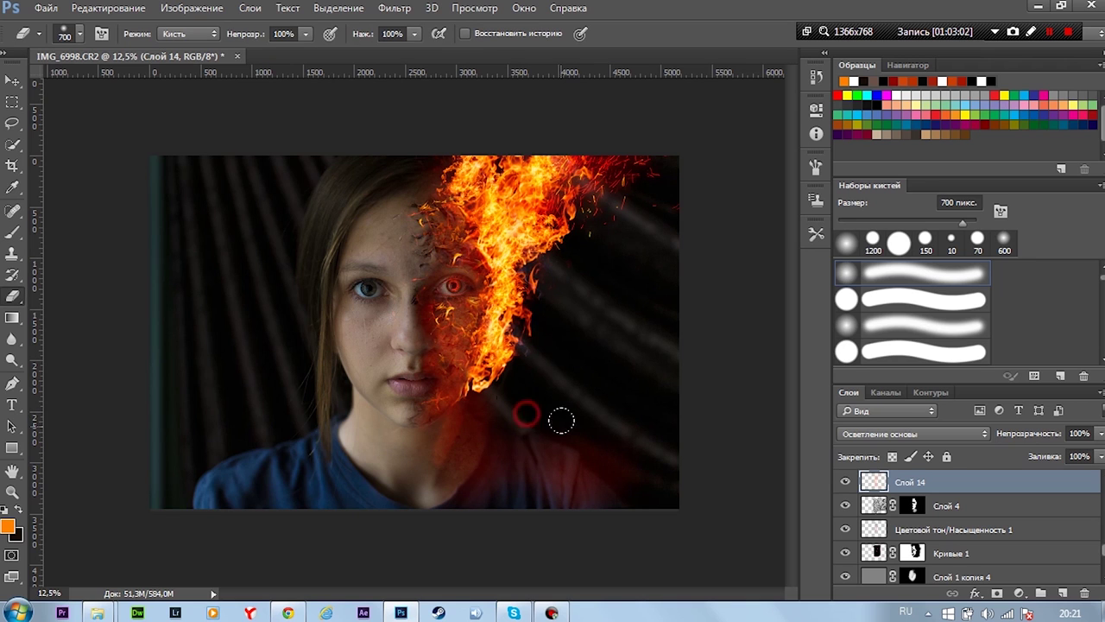
{"action": "left_click", "coordinate": [1101, 456]}
{"action": "mouse_move", "coordinate": [1098, 475]}
{"action": "left_mouse_down"}
{"action": "mouse_move", "coordinate": [1024, 482]}
{"action": "mouse_move", "coordinate": [1101, 480]}
{"action": "mouse_move", "coordinate": [1030, 478]}
{"action": "mouse_move", "coordinate": [1064, 477]}
{"action": "left_mouse_up"}
{"action": "left_click", "coordinate": [950, 434]}
{"action": "left_click", "coordinate": [950, 434]}
{"action": "left_click", "coordinate": [950, 431]}
{"action": "left_click", "coordinate": [872, 214]}
{"action": "left_click", "coordinate": [1102, 456]}
{"action": "left_click", "coordinate": [973, 425]}
{"action": "left_click", "coordinate": [907, 538]}
{"action": "left_click", "coordinate": [1101, 456]}
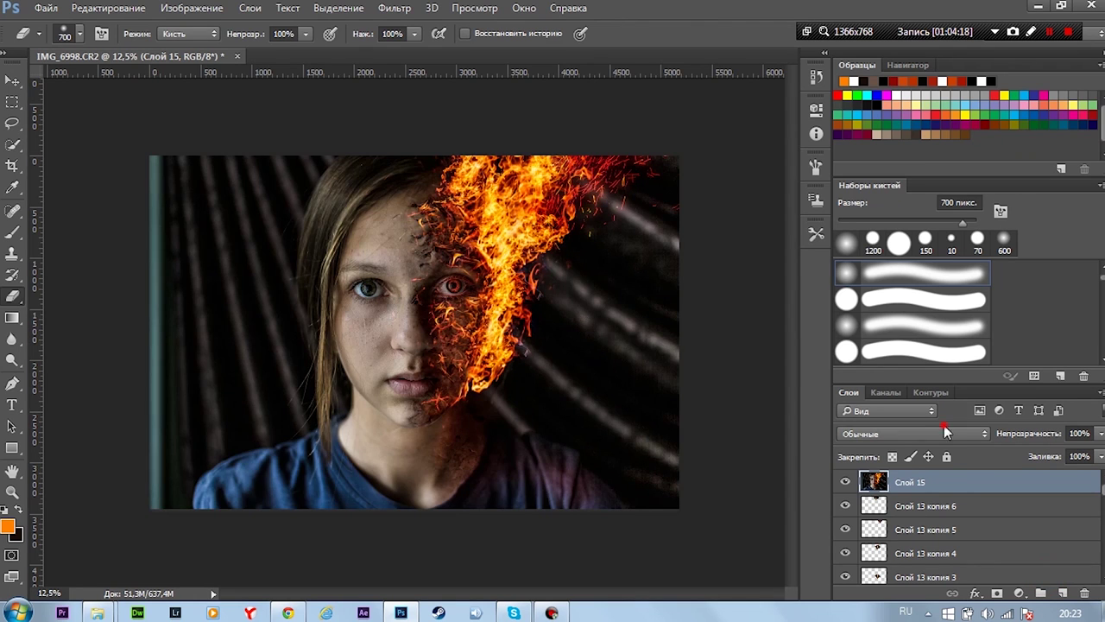
Try Soft Light and Multiply blend modes on merged Layer 15 at 100% fill
{"action": "left_click", "coordinate": [945, 432]}
{"action": "left_click", "coordinate": [890, 271]}
{"action": "left_click_drag", "start_coordinate": [1065, 477], "coordinate": [1099, 477]}
{"action": "left_click", "coordinate": [875, 431]}
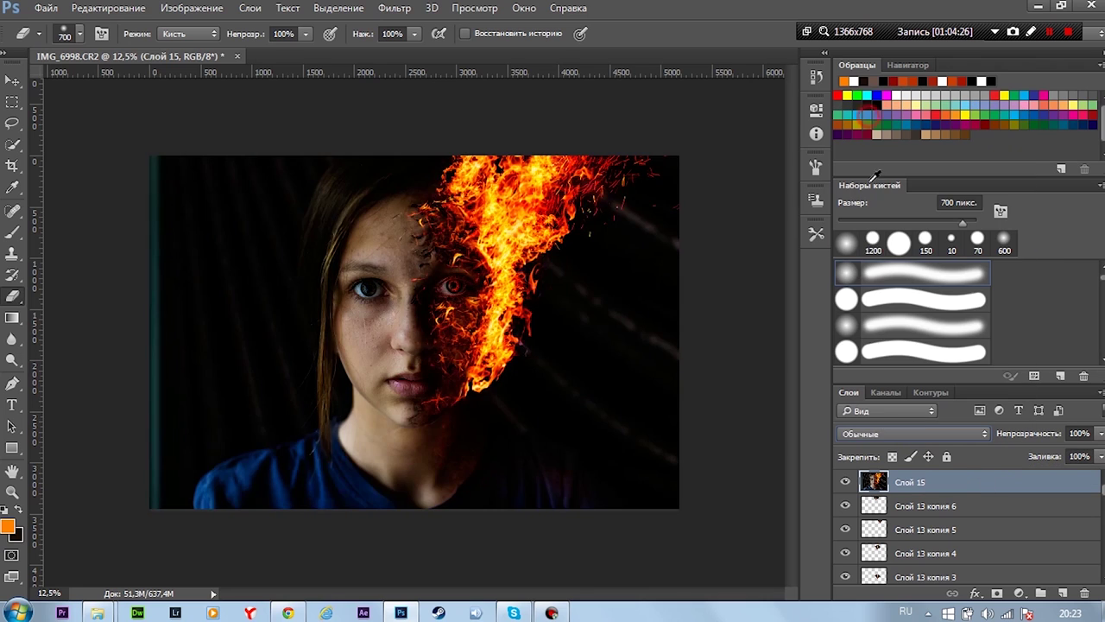
{"action": "left_click", "coordinate": [874, 431]}
{"action": "scroll", "coordinate": [875, 431], "scroll_direction": "down", "scroll_amount": 2}
{"action": "scroll", "coordinate": [875, 431], "scroll_direction": "down", "scroll_amount": 2}
{"action": "scroll", "coordinate": [875, 431], "scroll_direction": "down", "scroll_amount": 1}
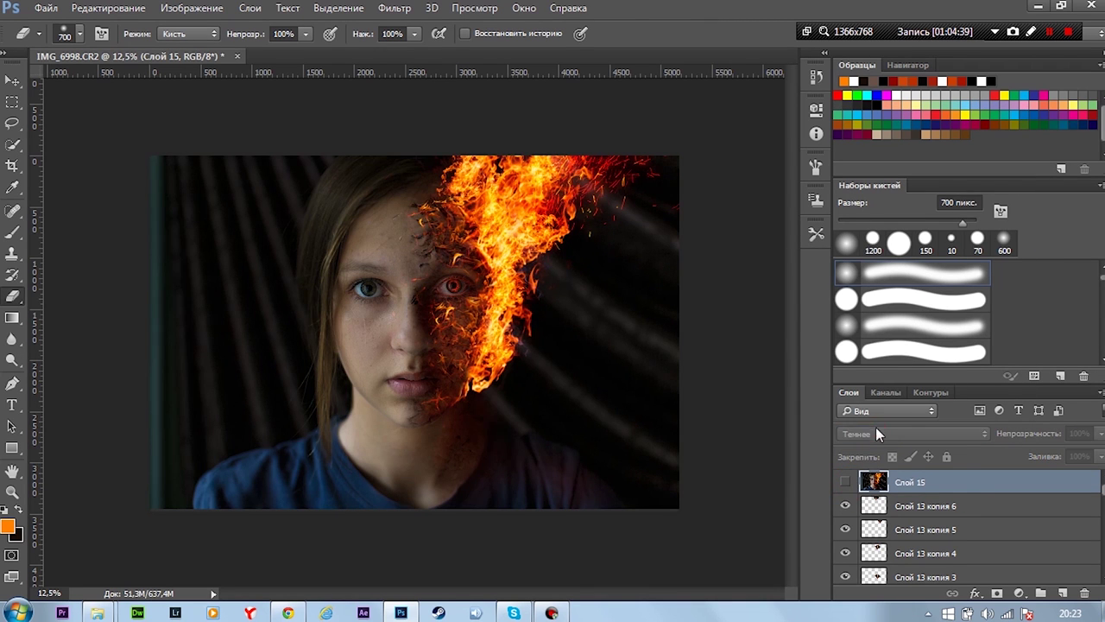
{"action": "scroll", "coordinate": [859, 432], "scroll_direction": "down", "scroll_amount": 1}
{"action": "scroll", "coordinate": [859, 433], "scroll_direction": "down", "scroll_amount": 2}
{"action": "scroll", "coordinate": [859, 432], "scroll_direction": "down", "scroll_amount": 2}
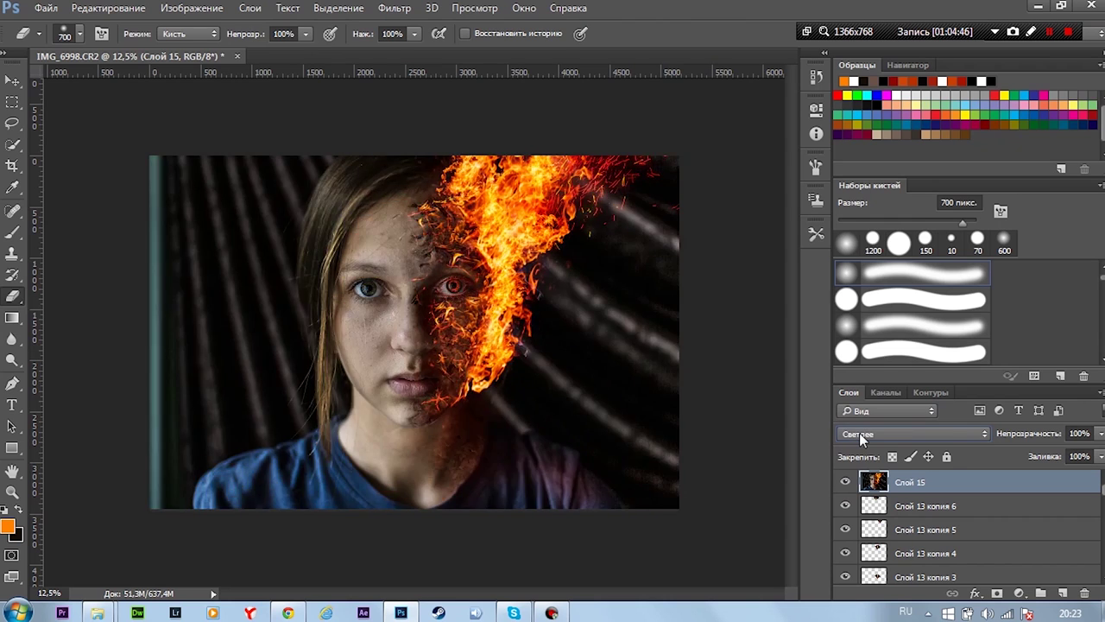
{"action": "scroll", "coordinate": [860, 436], "scroll_direction": "down", "scroll_amount": 2}
Return Layer 15 to Normal at 35% fill, then stamp all visible layers into Layer 16
{"action": "left_click", "coordinate": [860, 433]}
{"action": "left_click", "coordinate": [860, 431]}
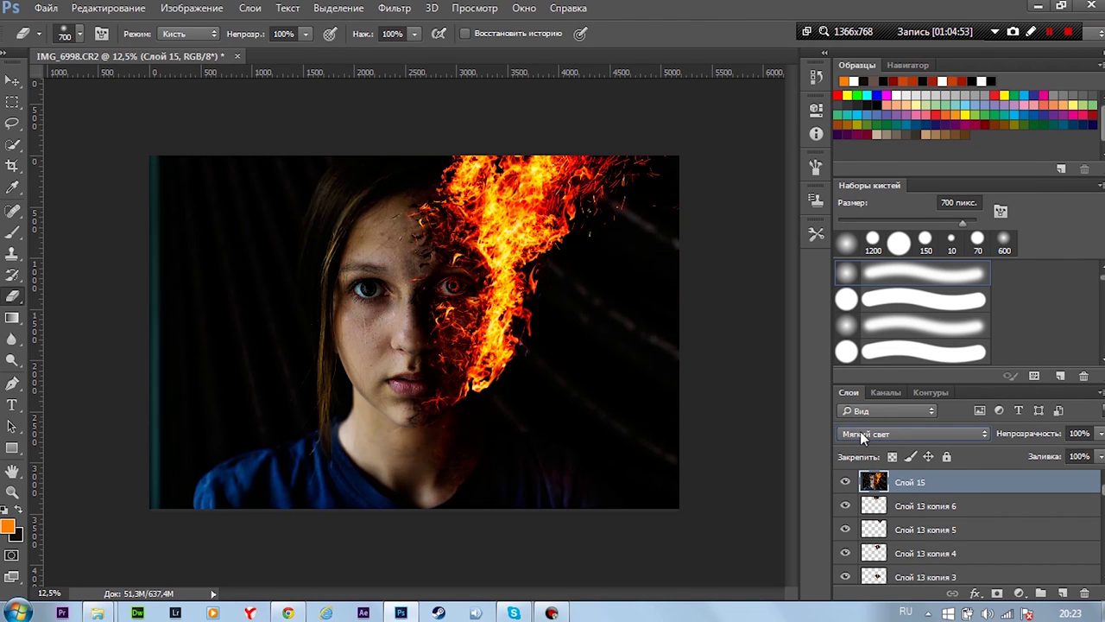
{"action": "scroll", "coordinate": [860, 431], "scroll_direction": "down", "scroll_amount": 2}
{"action": "scroll", "coordinate": [860, 431], "scroll_direction": "down", "scroll_amount": 2}
{"action": "left_click", "coordinate": [860, 432]}
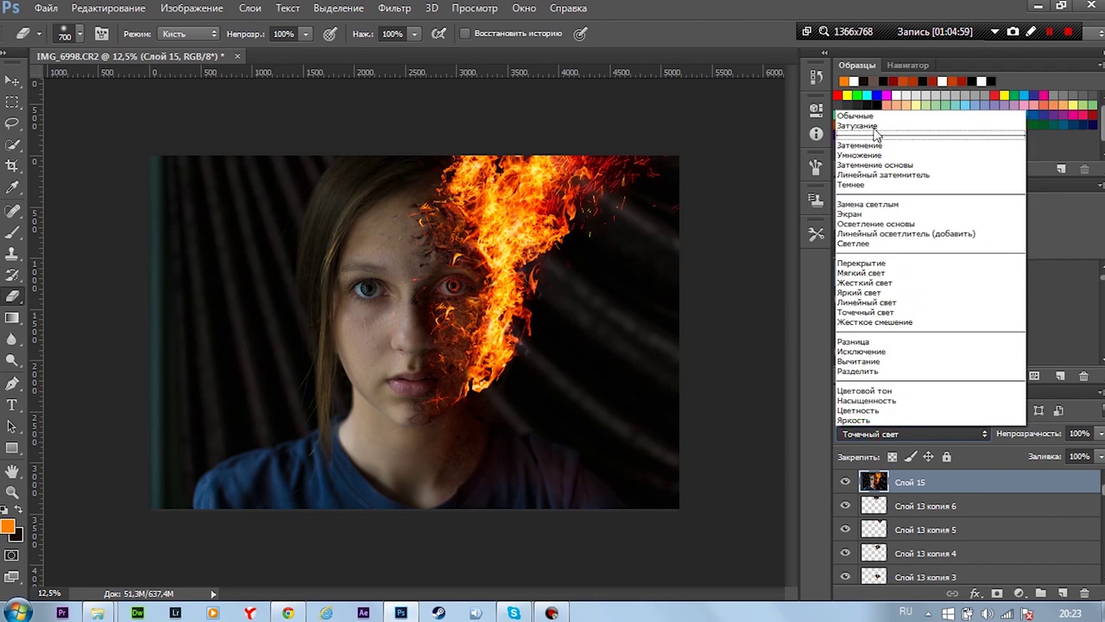
{"action": "left_click", "coordinate": [863, 115]}
{"action": "mouse_move", "coordinate": [1101, 456]}
{"action": "left_mouse_down"}
{"action": "mouse_move", "coordinate": [1049, 474]}
{"action": "mouse_move", "coordinate": [1102, 473]}
{"action": "mouse_move", "coordinate": [1030, 483]}
{"action": "left_mouse_up"}
{"action": "key", "text": "ctrl+shift+alt+e"}
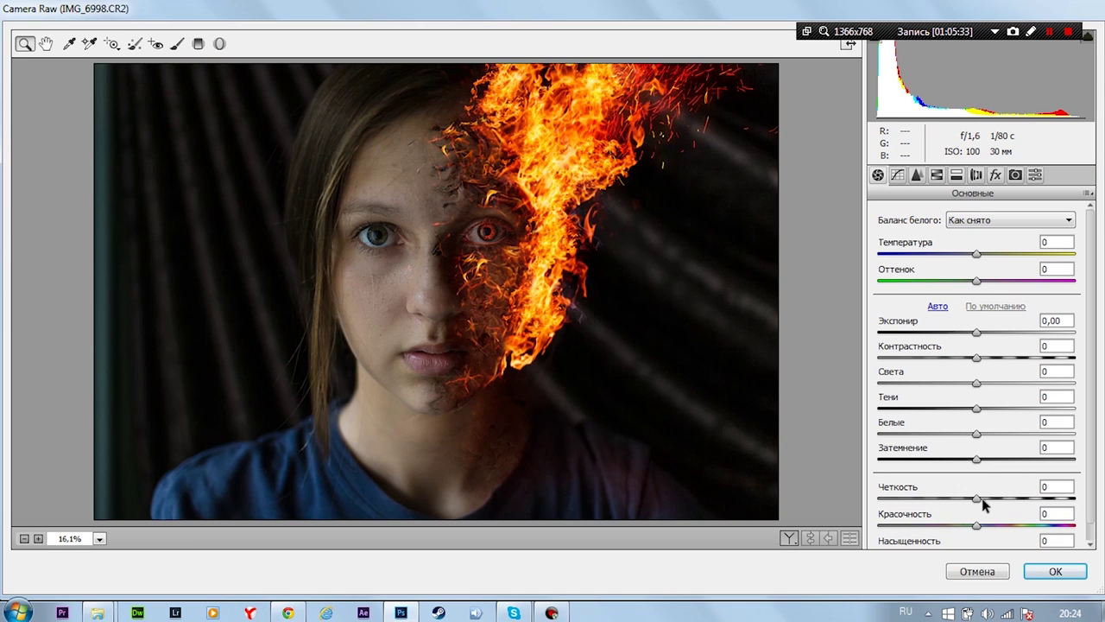
Raise Camera Raw Clarity to +100 and lift the black point on the point curve
{"action": "left_click_drag", "start_coordinate": [982, 499], "coordinate": [1074, 498]}
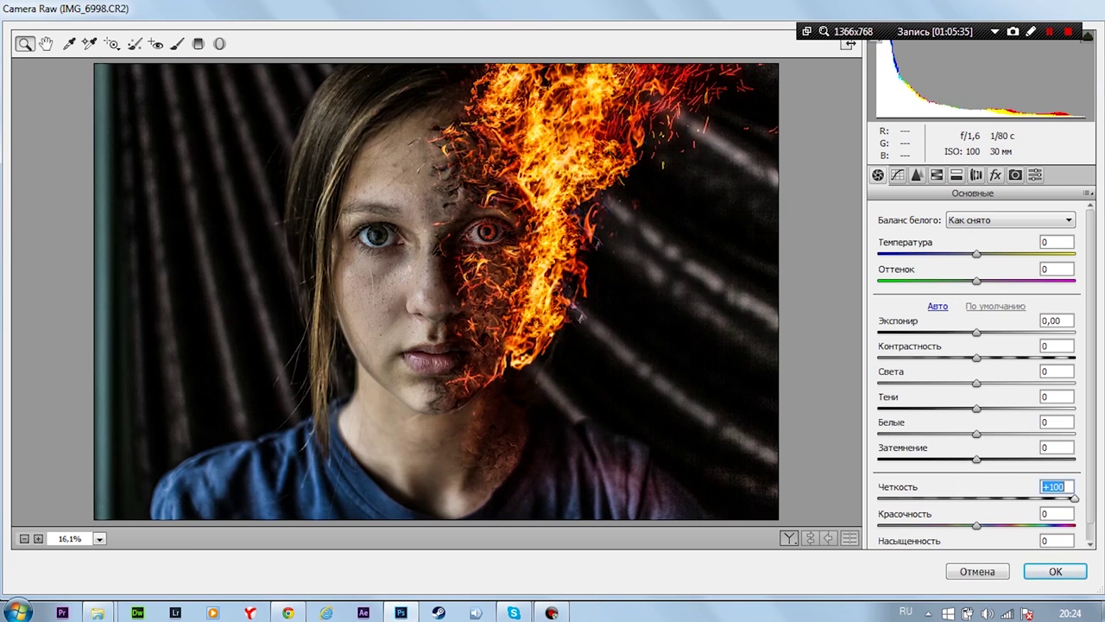
{"action": "left_click", "coordinate": [976, 383]}
{"action": "left_click", "coordinate": [976, 433]}
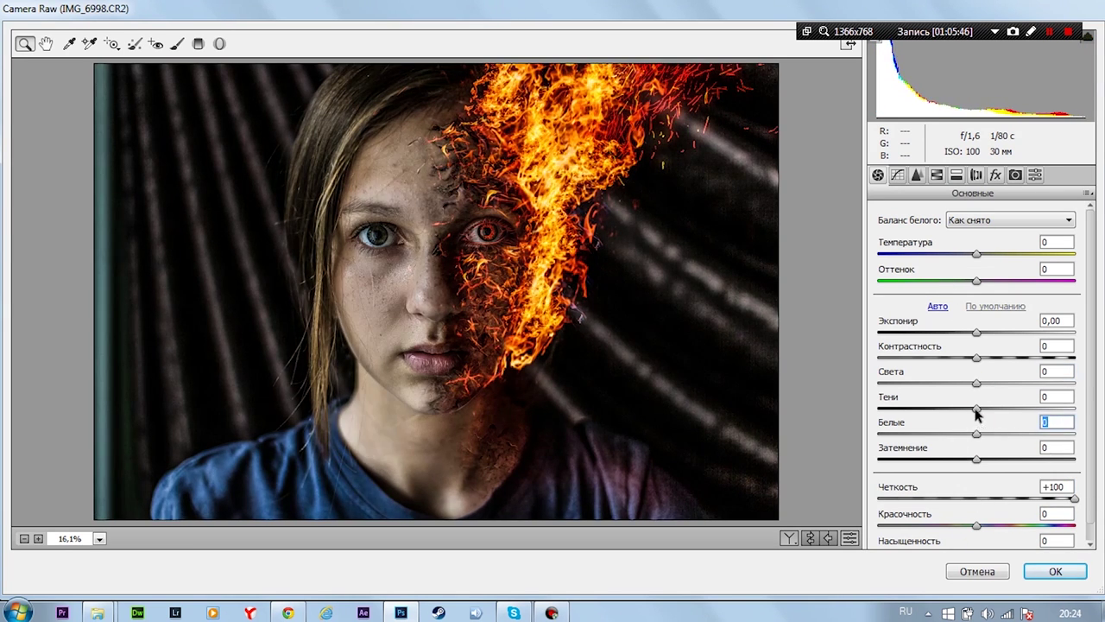
{"action": "left_click", "coordinate": [977, 411]}
{"action": "left_click", "coordinate": [898, 174]}
{"action": "left_click_drag", "start_coordinate": [877, 492], "coordinate": [911, 437]}
Shape the Green and Red channel curves, bending the red curve up in the midtones
{"action": "left_click", "coordinate": [941, 265]}
{"action": "left_click", "coordinate": [930, 287]}
{"action": "left_click", "coordinate": [917, 265]}
{"action": "left_click", "coordinate": [929, 275]}
{"action": "left_click", "coordinate": [904, 458]}
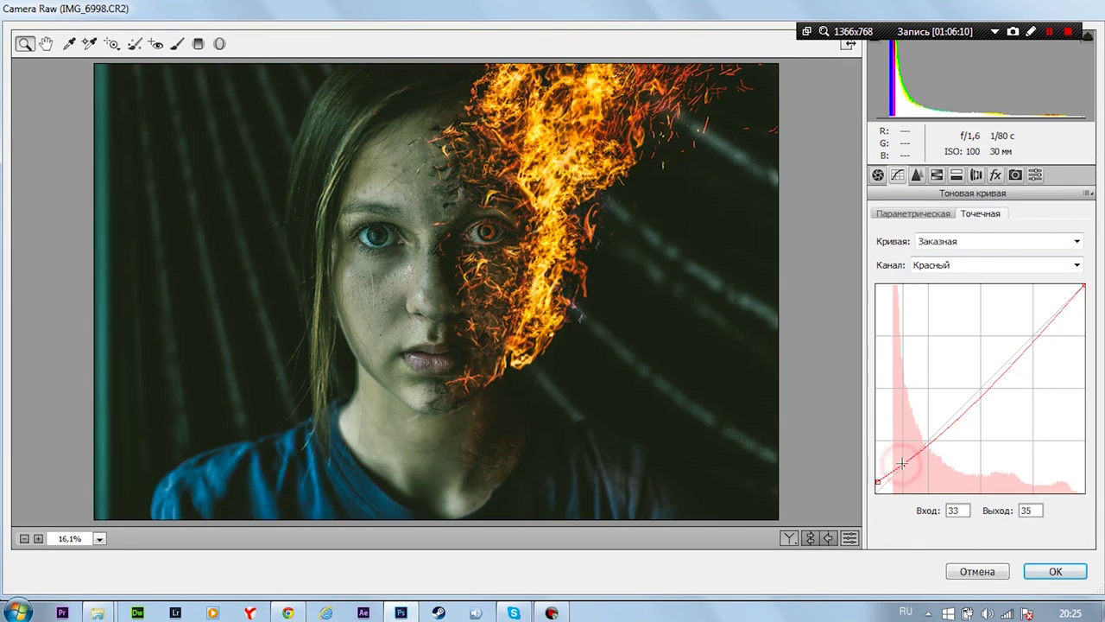
{"action": "left_click", "coordinate": [876, 494]}
{"action": "left_click_drag", "start_coordinate": [984, 393], "coordinate": [987, 385]}
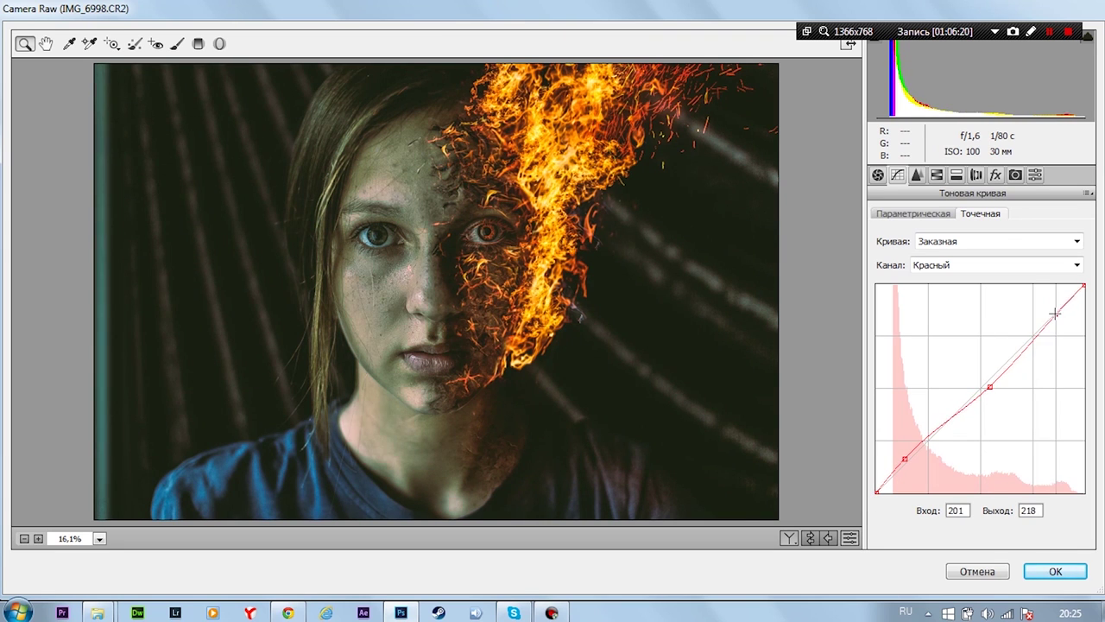
Reset Red to Linear, lift the RGB black point, add a shadow point, and apply
{"action": "left_click", "coordinate": [997, 241]}
{"action": "left_click", "coordinate": [931, 252]}
{"action": "left_click", "coordinate": [931, 265]}
{"action": "left_click", "coordinate": [921, 281]}
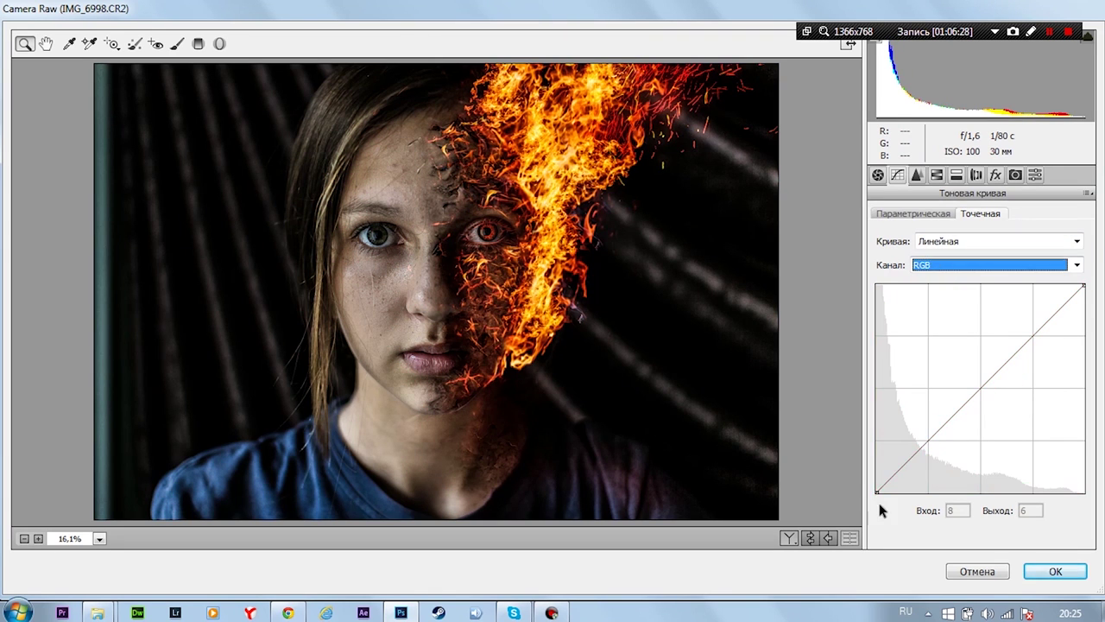
{"action": "mouse_move", "coordinate": [877, 492]}
{"action": "left_mouse_down"}
{"action": "mouse_move", "coordinate": [875, 479]}
{"action": "mouse_move", "coordinate": [901, 468]}
{"action": "mouse_move", "coordinate": [875, 472]}
{"action": "mouse_move", "coordinate": [903, 460]}
{"action": "left_mouse_up"}
{"action": "left_click", "coordinate": [949, 419]}
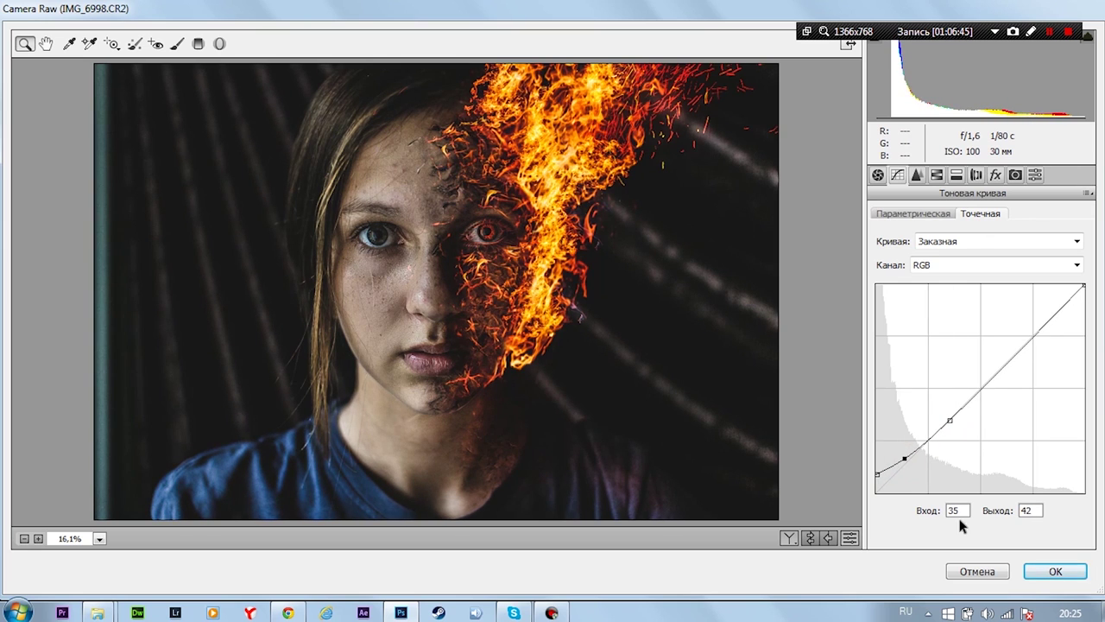
{"action": "key", "text": "Return"}
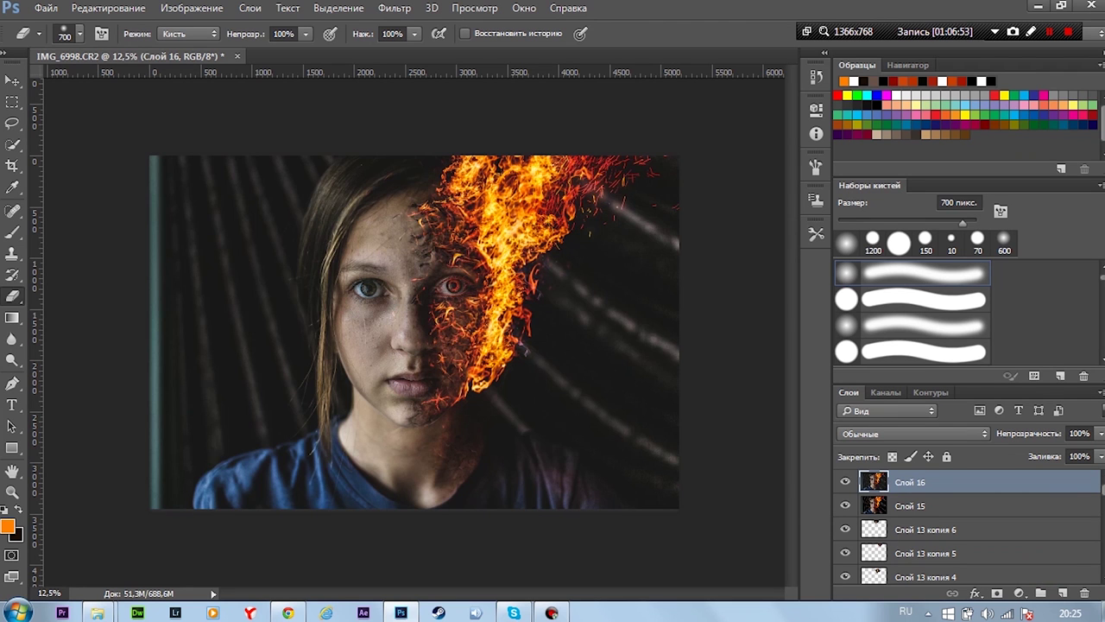
Lower the fire layer's fill to 29% and stamp visible layers into merged Layer 17
{"action": "left_click", "coordinate": [1101, 455]}
{"action": "left_click_drag", "start_coordinate": [1101, 475], "coordinate": [1045, 490]}
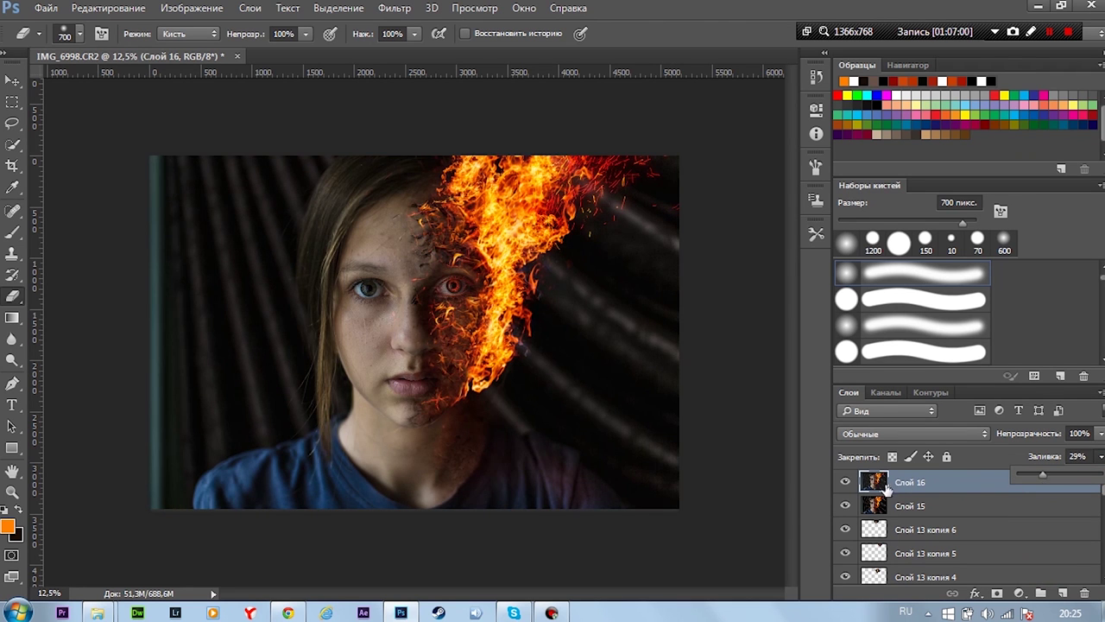
{"action": "left_click", "coordinate": [341, 377]}
{"action": "key", "text": "ctrl+shift+alt+e"}
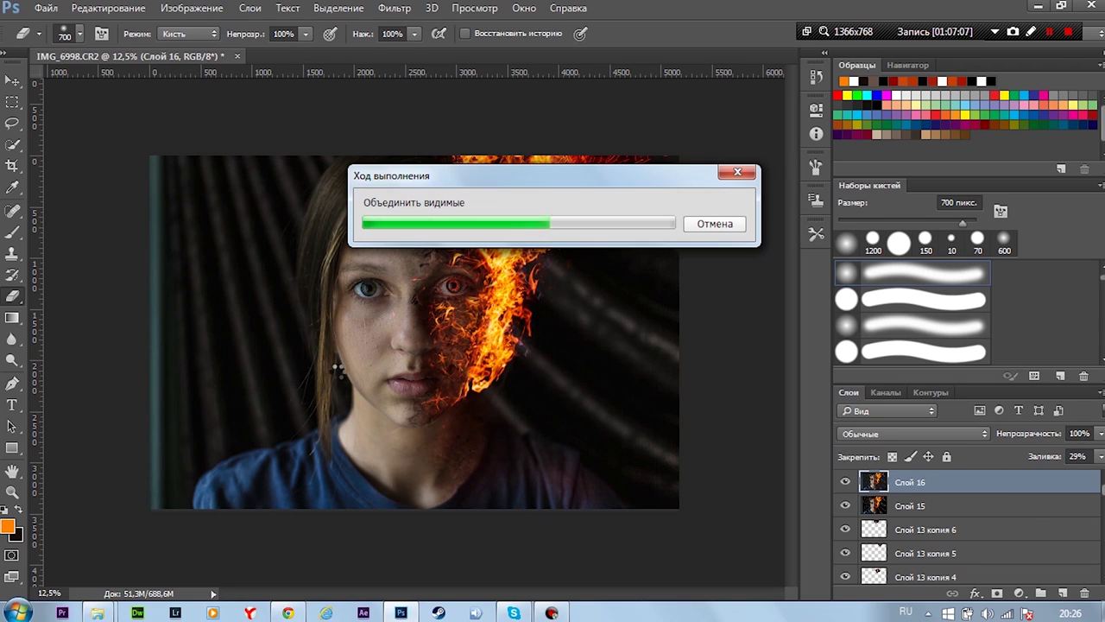
Select the pale left-edge strip with the Rectangular Marquee and stretch it to hide it
{"action": "key", "text": "m"}
{"action": "left_click_drag", "start_coordinate": [149, 156], "coordinate": [188, 481]}
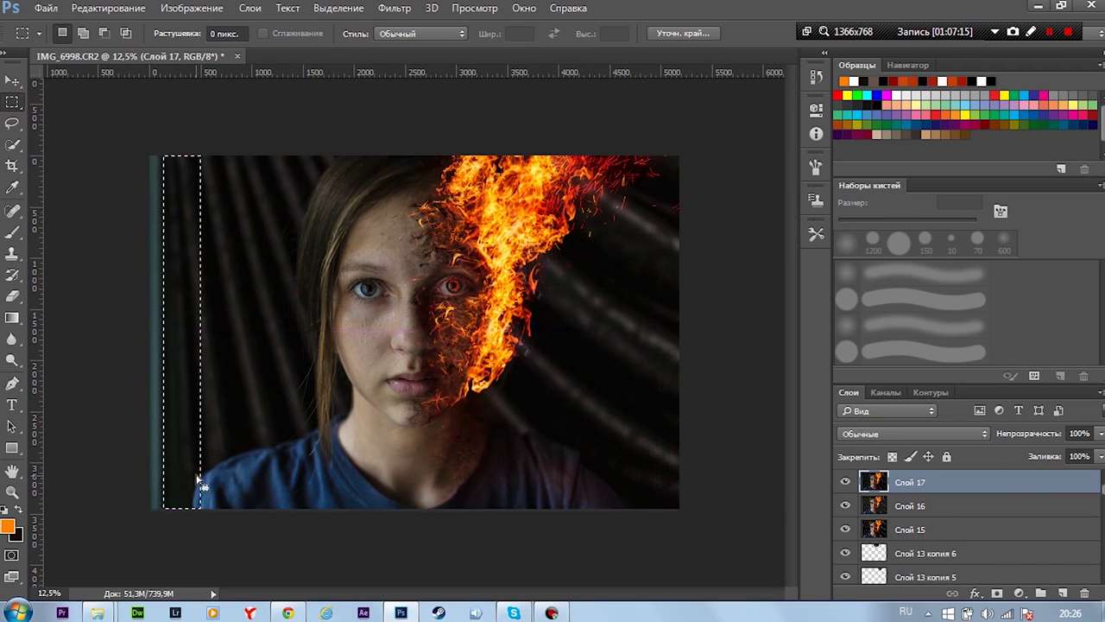
{"action": "key", "text": "ctrl+t"}
{"action": "key", "text": "Return"}
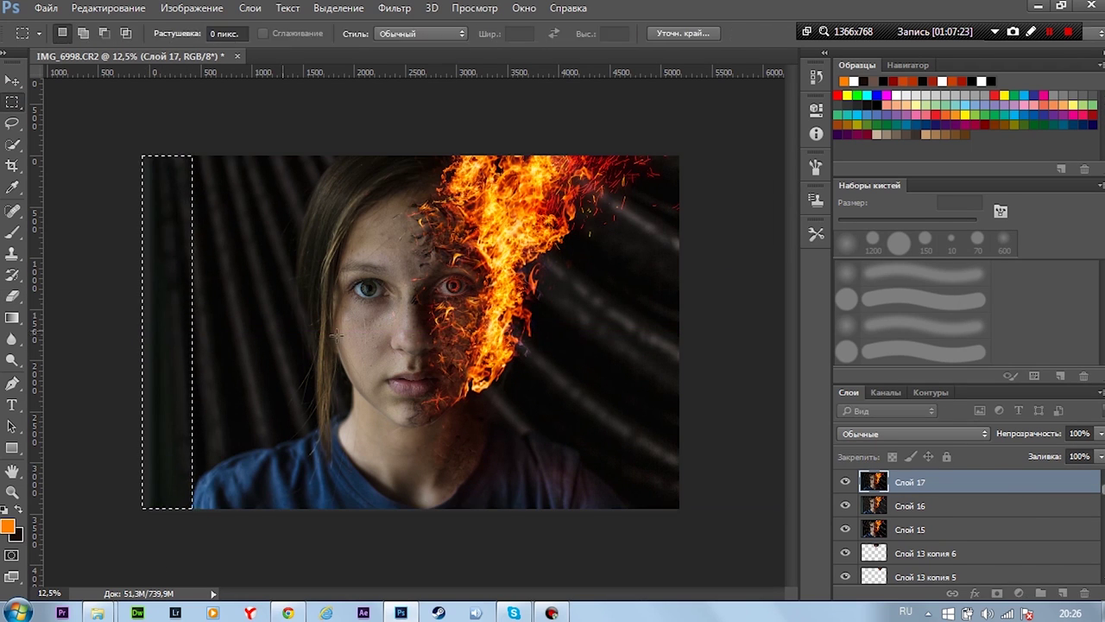
{"action": "key", "text": "ctrl+d"}
Add a Curves 3 adjustment pulled down to 66/61 to darken, plus empty Layer 18
{"action": "left_click", "coordinate": [1020, 593]}
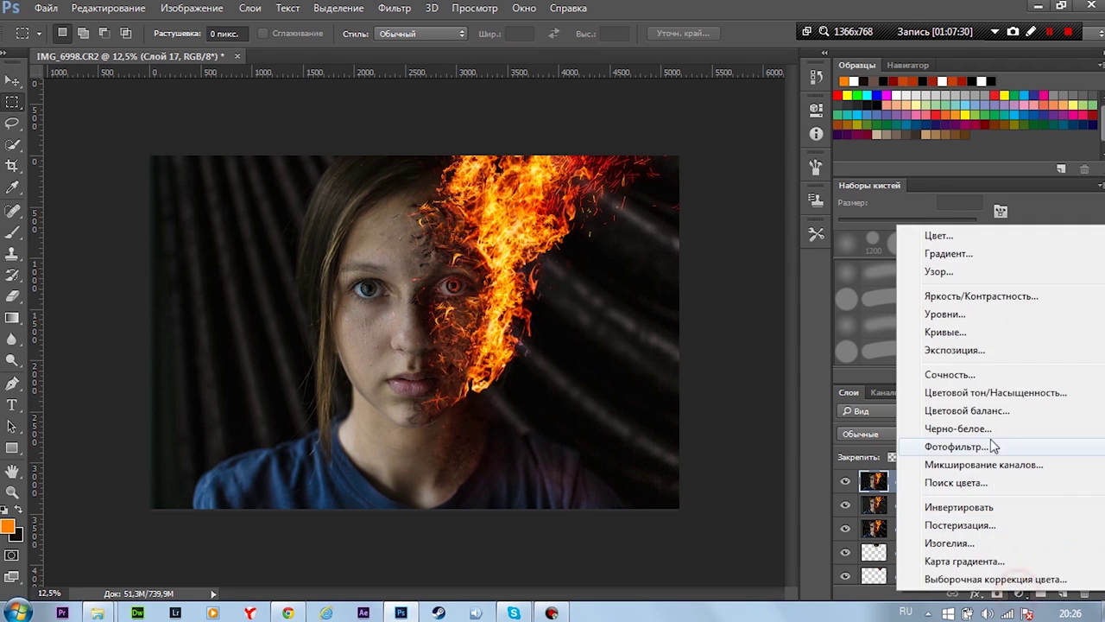
{"action": "left_click", "coordinate": [915, 327]}
{"action": "mouse_move", "coordinate": [706, 253]}
{"action": "left_mouse_down"}
{"action": "mouse_move", "coordinate": [724, 251]}
{"action": "mouse_move", "coordinate": [726, 239]}
{"action": "left_mouse_up"}
{"action": "left_click_drag", "start_coordinate": [700, 272], "coordinate": [689, 271]}
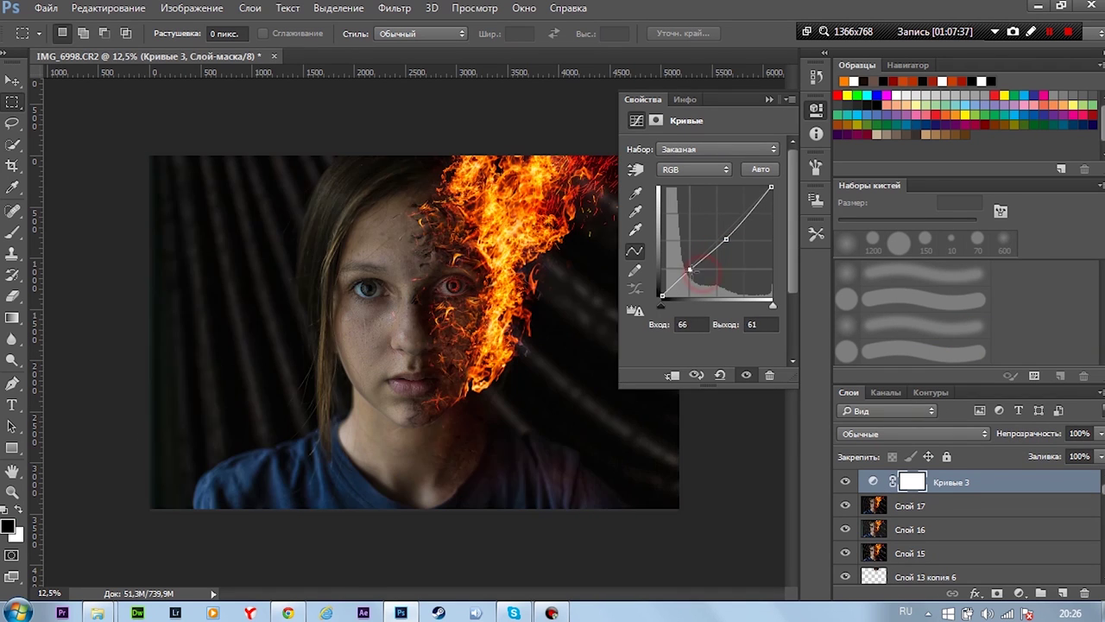
{"action": "left_click", "coordinate": [816, 109]}
{"action": "left_click", "coordinate": [846, 482]}
{"action": "left_click", "coordinate": [845, 482]}
{"action": "left_click", "coordinate": [1063, 594]}
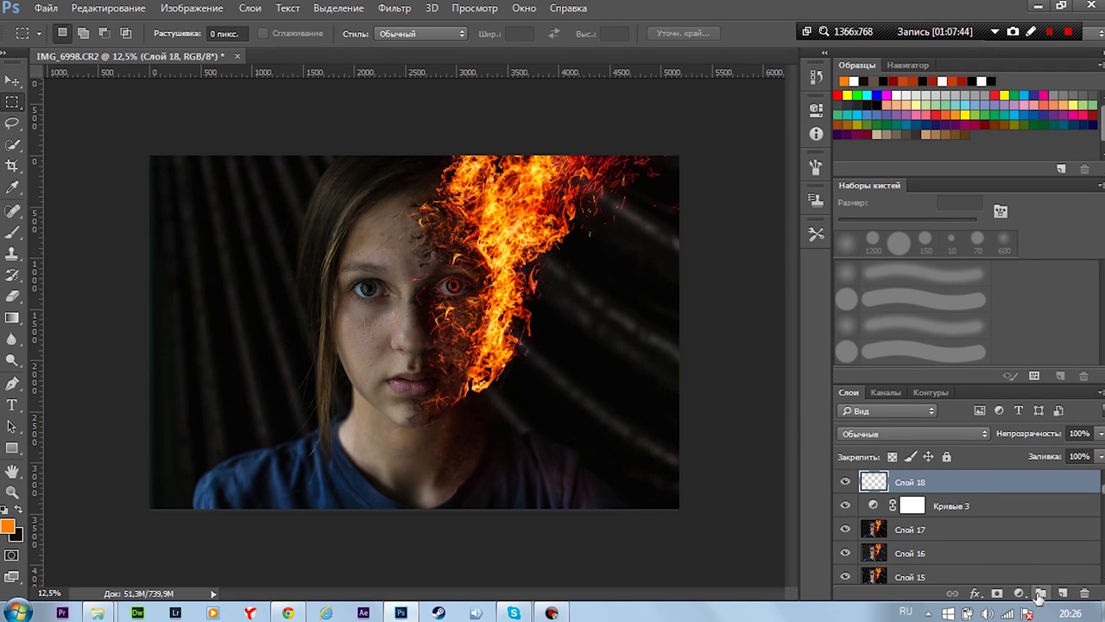
{"action": "key", "text": "ctrl+z"}
Brush a broad orange glow over the burning side on a new empty layer
{"action": "left_click", "coordinate": [1063, 593]}
{"action": "key", "text": "b"}
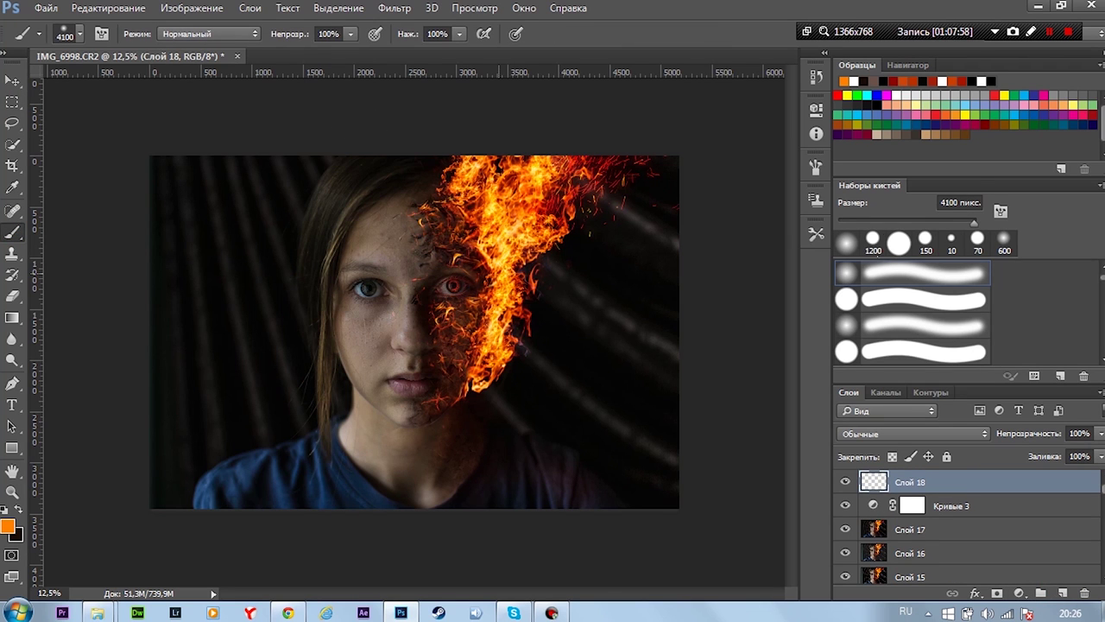
{"action": "left_click", "coordinate": [518, 276]}
Blend the glow layer in Осветление основы (Color Dodge) at about 27% fill
{"action": "left_click", "coordinate": [913, 434]}
{"action": "left_click", "coordinate": [871, 392]}
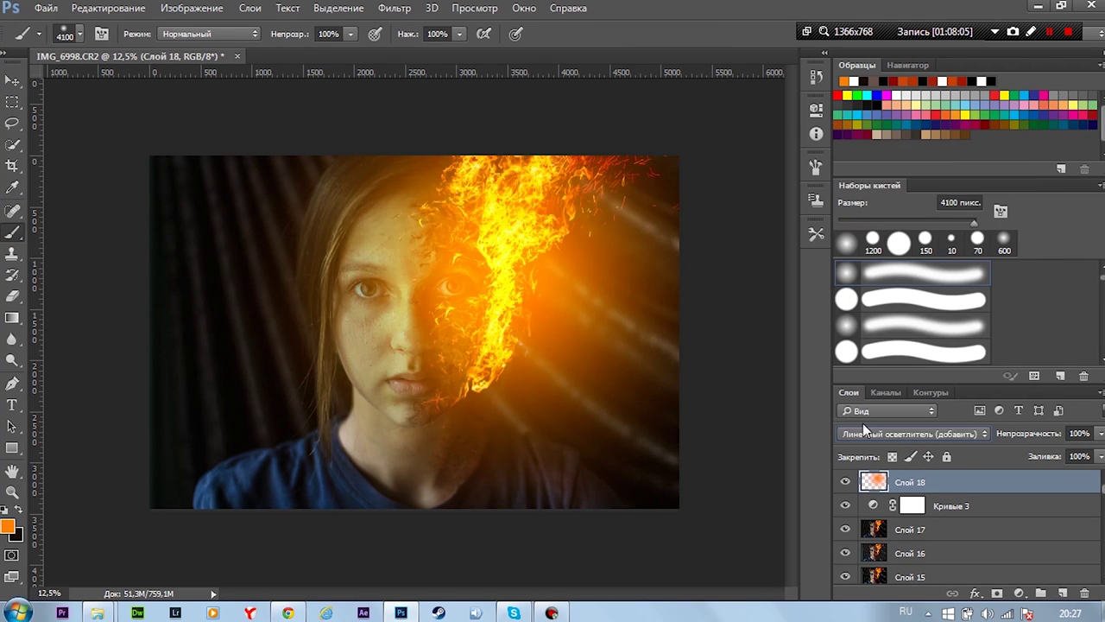
{"action": "left_click", "coordinate": [872, 433]}
{"action": "left_click", "coordinate": [876, 223]}
{"action": "left_click", "coordinate": [1101, 456]}
{"action": "mouse_move", "coordinate": [1097, 480]}
{"action": "left_mouse_down"}
{"action": "mouse_move", "coordinate": [1027, 475]}
{"action": "mouse_move", "coordinate": [1040, 478]}
{"action": "left_mouse_up"}
{"action": "left_click", "coordinate": [1101, 456]}
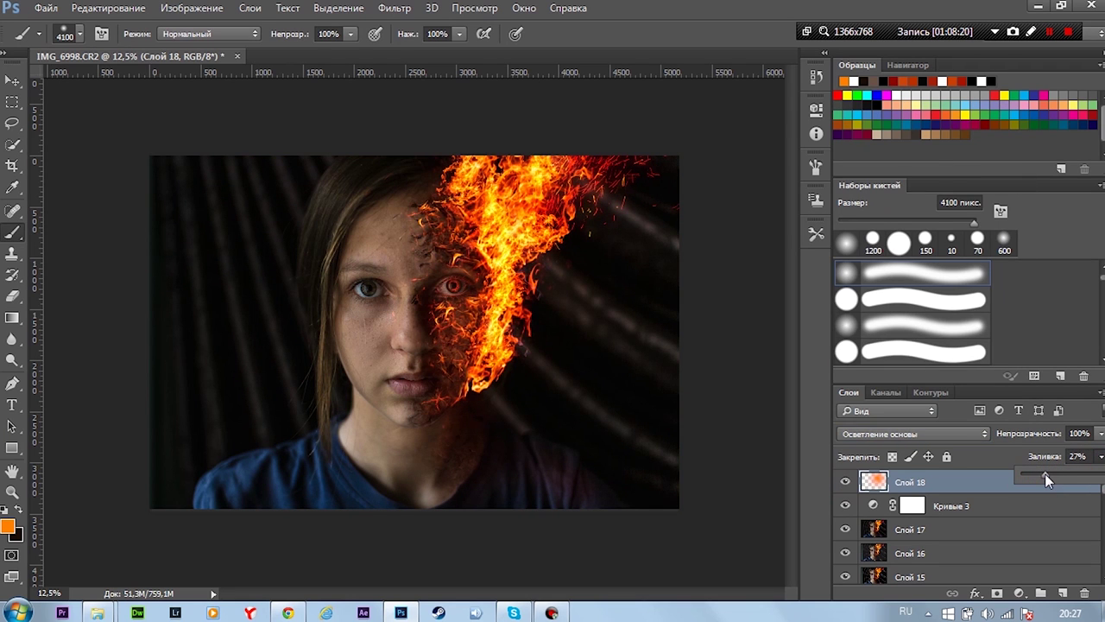
Add a reversed radial black-to-white Gradient Fill layer
{"action": "left_click", "coordinate": [1019, 593]}
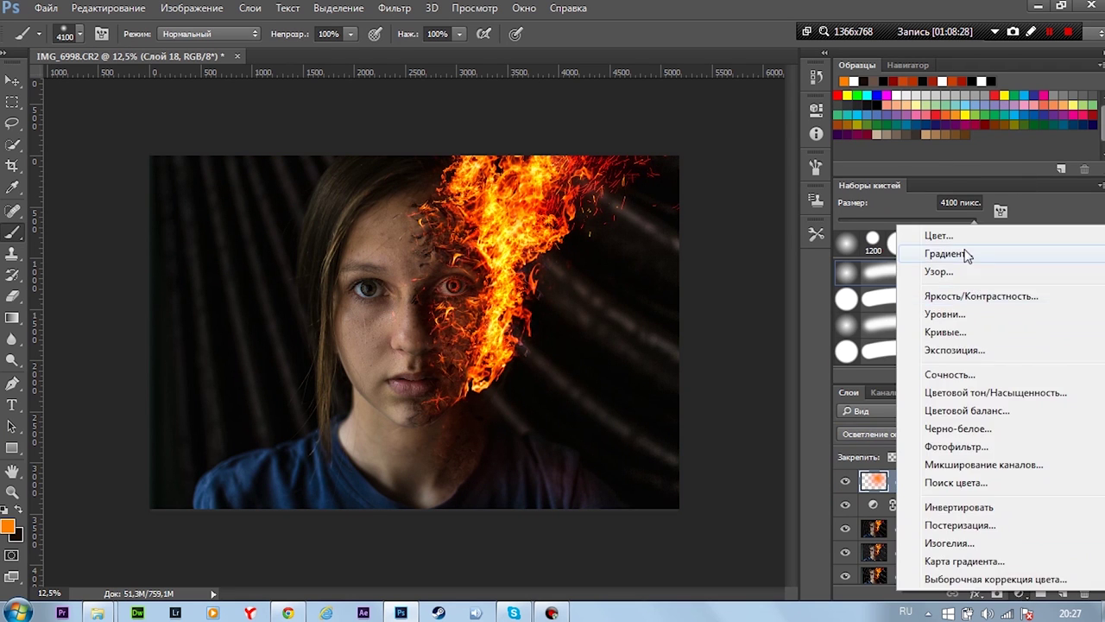
{"action": "left_click", "coordinate": [958, 253]}
{"action": "left_click", "coordinate": [511, 162]}
{"action": "left_click", "coordinate": [445, 141]}
{"action": "left_click", "coordinate": [691, 106]}
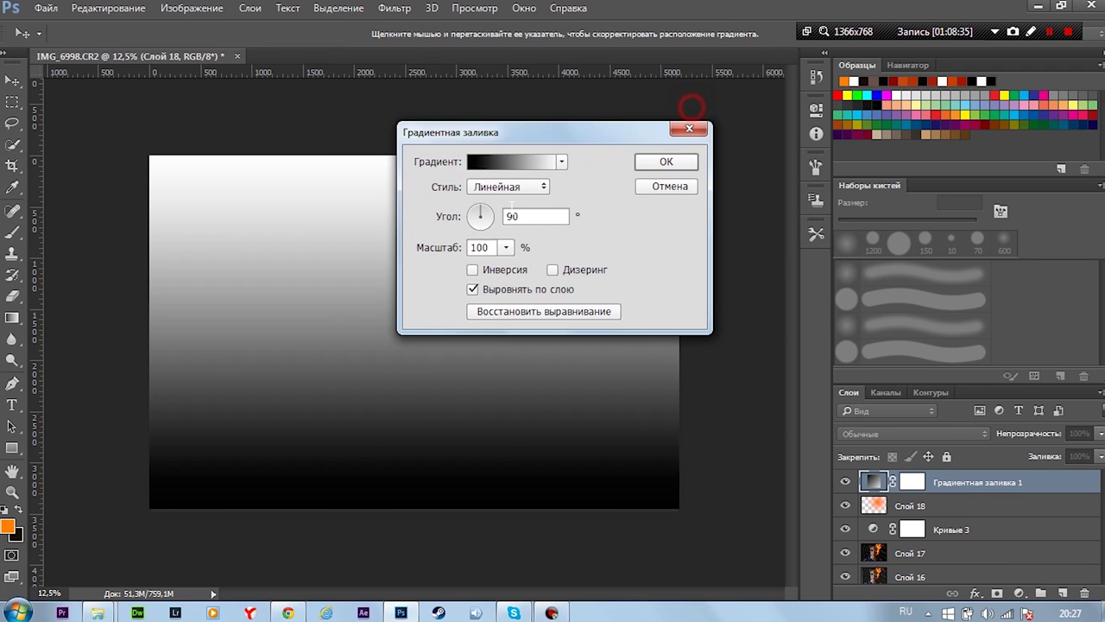
{"action": "left_click", "coordinate": [509, 187]}
{"action": "left_click", "coordinate": [505, 207]}
{"action": "left_click", "coordinate": [473, 269]}
Blend the gradient in Экран (Screen) and enlarge the radial gradient's scale
{"action": "left_click", "coordinate": [666, 161]}
{"action": "left_click", "coordinate": [912, 433]}
{"action": "left_click", "coordinate": [881, 211]}
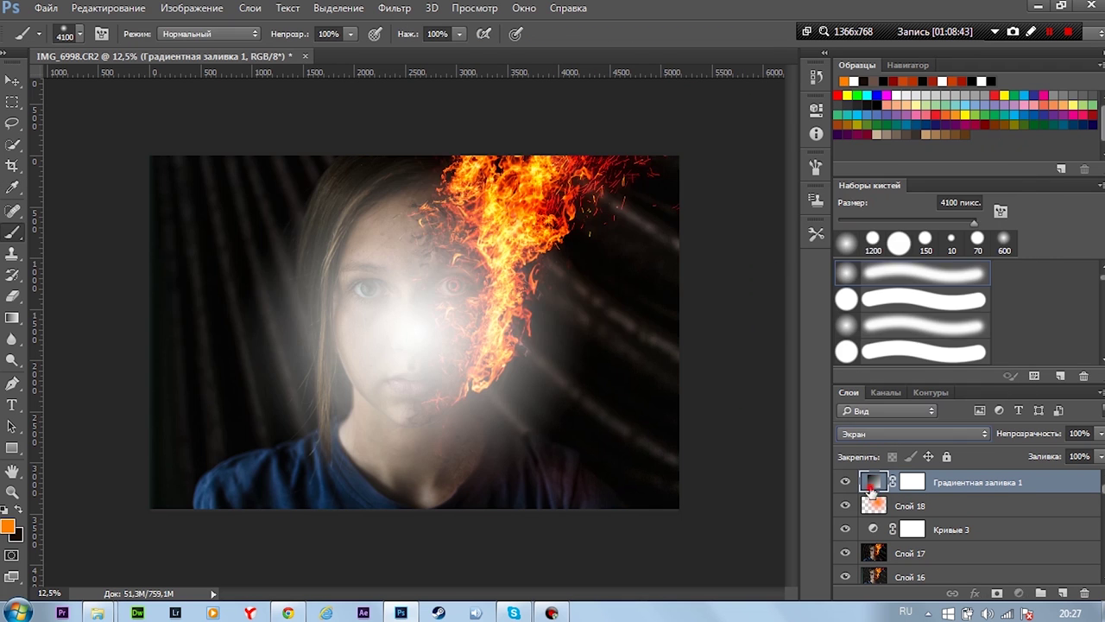
{"action": "double_click", "coordinate": [874, 482]}
{"action": "left_click_drag", "start_coordinate": [535, 132], "coordinate": [867, 137]}
{"action": "left_click", "coordinate": [838, 251]}
{"action": "left_click_drag", "start_coordinate": [837, 251], "coordinate": [860, 259]}
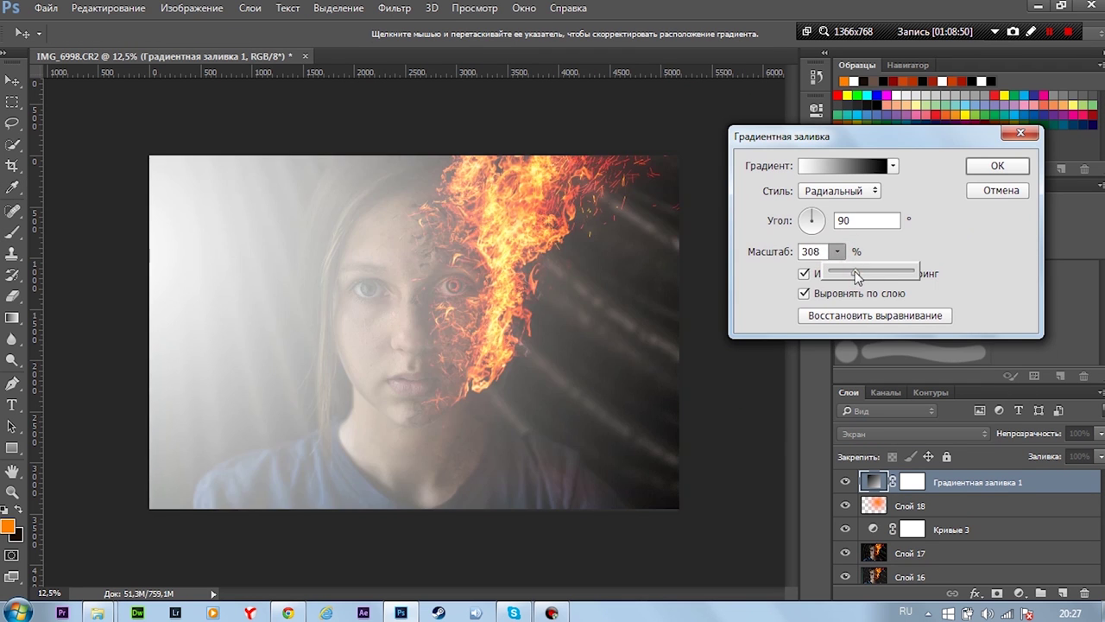
{"action": "left_click", "coordinate": [940, 233]}
Reselect the Экран blend mode for Gradient Fill 1 after browsing the mode list
{"action": "left_click", "coordinate": [998, 166]}
{"action": "left_click", "coordinate": [913, 434]}
{"action": "left_click", "coordinate": [883, 428]}
{"action": "scroll", "coordinate": [884, 427], "scroll_direction": "down", "scroll_amount": 3}
{"action": "scroll", "coordinate": [883, 427], "scroll_direction": "down", "scroll_amount": 3}
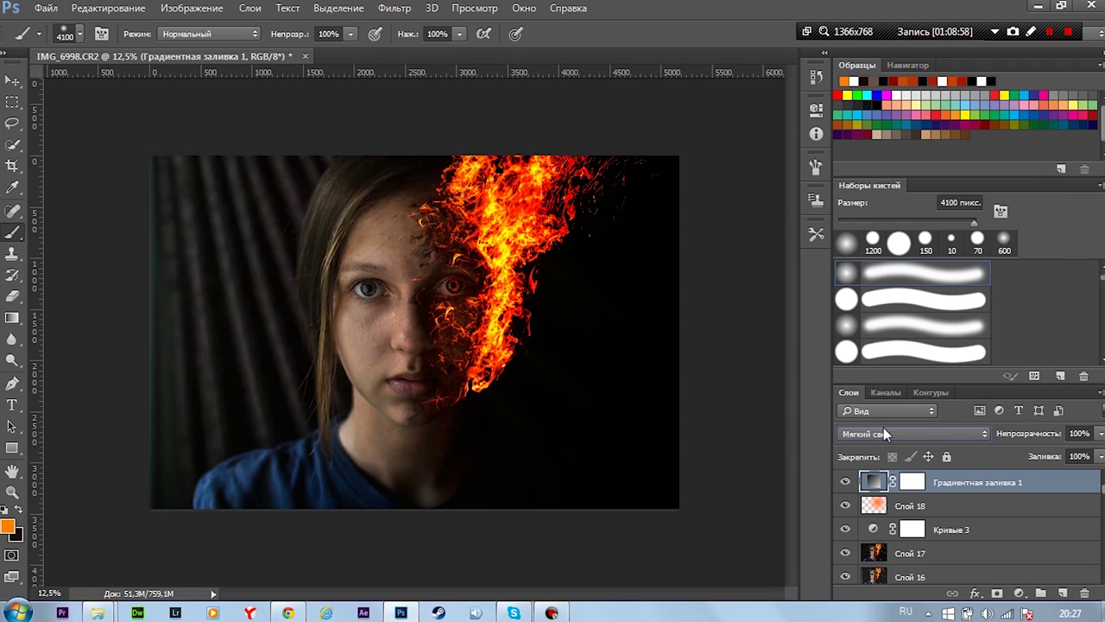
{"action": "scroll", "coordinate": [883, 427], "scroll_direction": "down", "scroll_amount": 3}
{"action": "scroll", "coordinate": [883, 428], "scroll_direction": "down", "scroll_amount": 3}
{"action": "left_click", "coordinate": [883, 427]}
{"action": "left_click", "coordinate": [880, 143]}
Lower Gradient Fill 1 to 13% fill and add an empty Layer 19 on top
{"action": "left_click", "coordinate": [882, 427]}
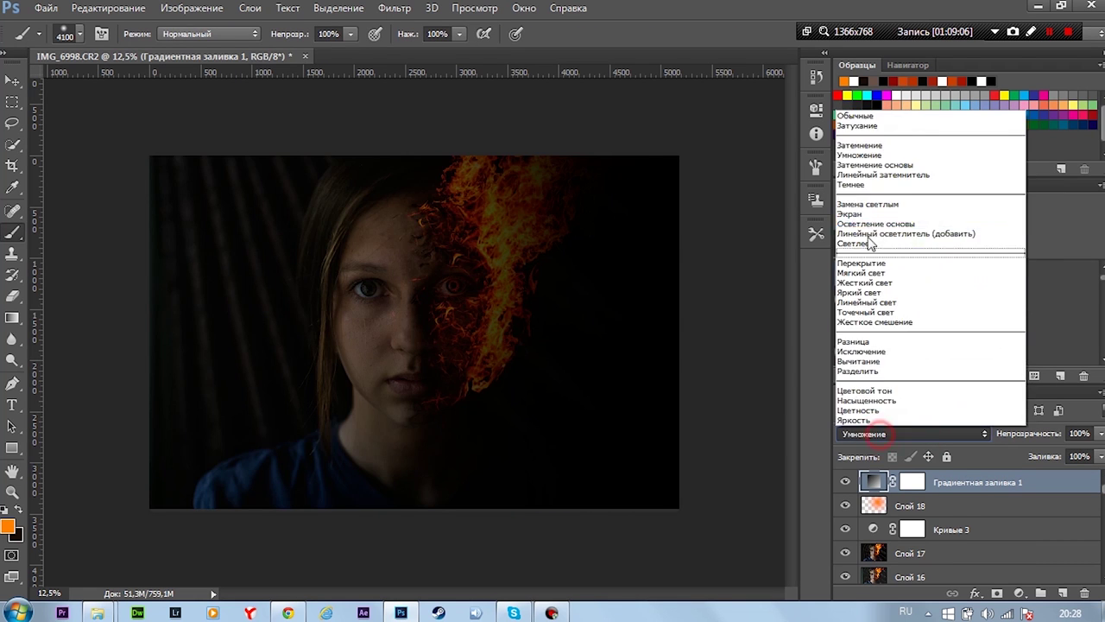
{"action": "left_click", "coordinate": [881, 212]}
{"action": "left_click", "coordinate": [1101, 456]}
{"action": "left_click_drag", "start_coordinate": [1097, 473], "coordinate": [1028, 474]}
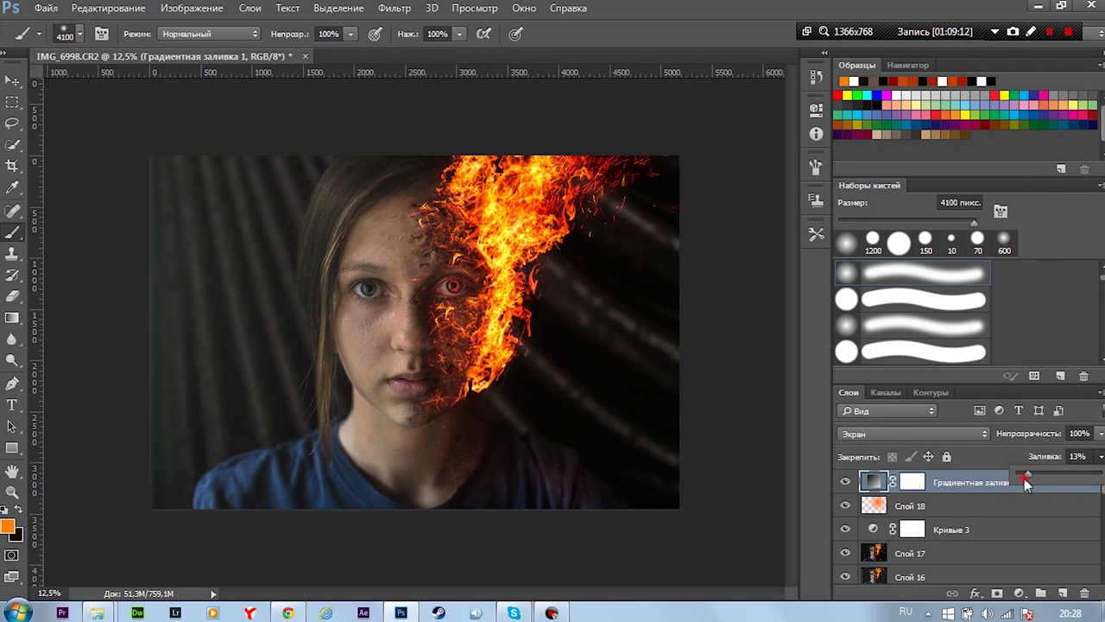
{"action": "left_click", "coordinate": [1061, 594]}
{"action": "left_click", "coordinate": [912, 434]}
Set Layer 19 to Осветление основы, undoing a trial red-orange stroke in the top-right corner
{"action": "left_click", "coordinate": [879, 229]}
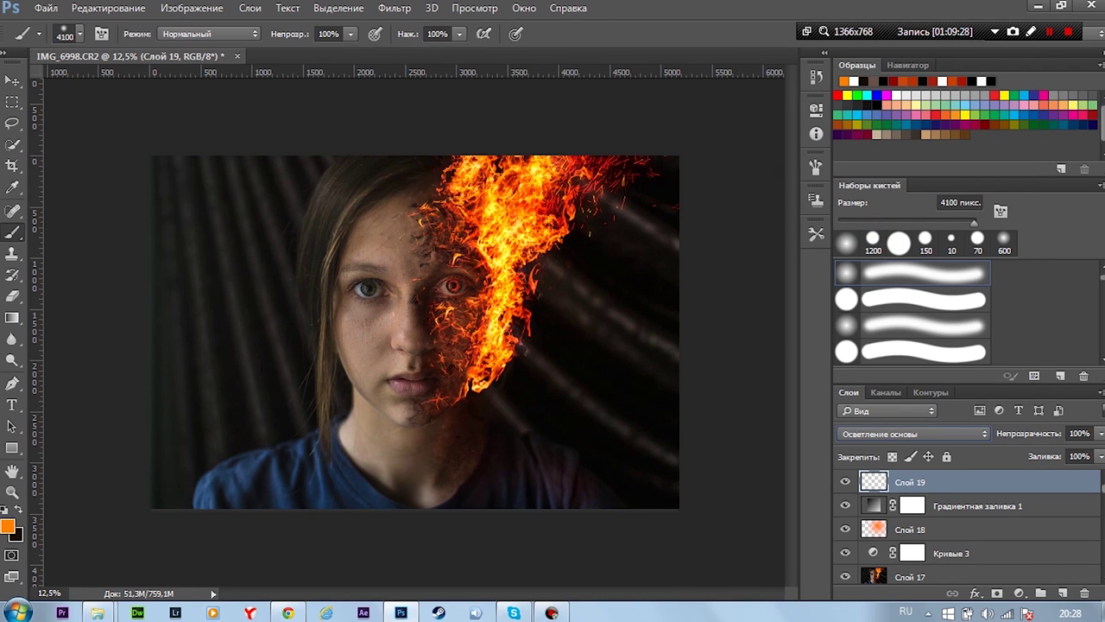
{"action": "left_click", "coordinate": [717, 146]}
{"action": "left_click", "coordinate": [69, 34]}
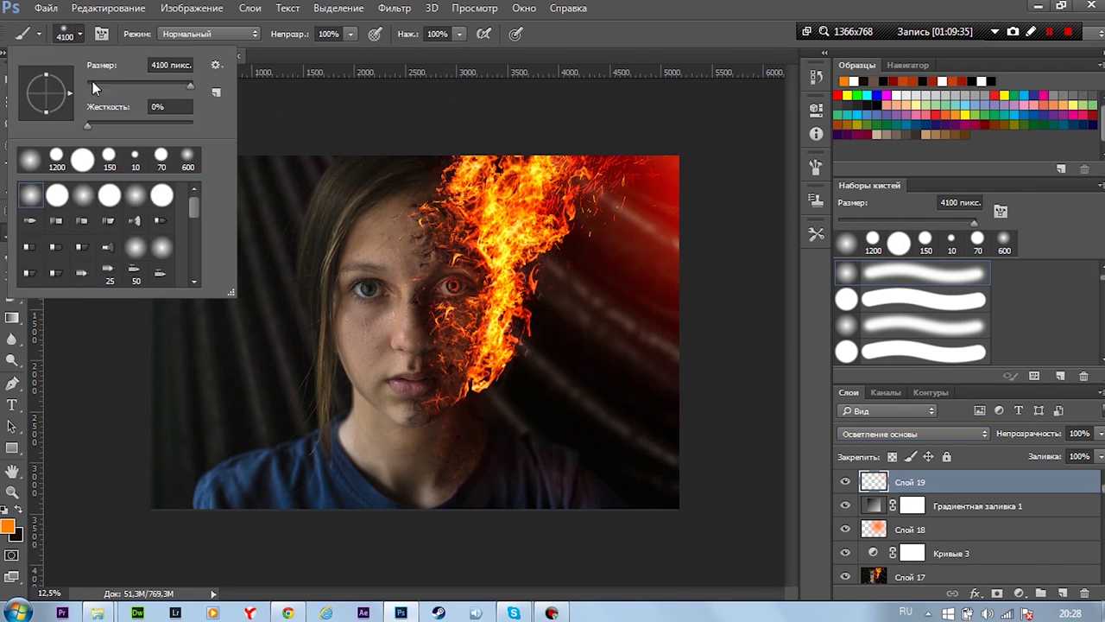
{"action": "key", "text": "Escape"}
{"action": "key", "text": "ctrl+z"}
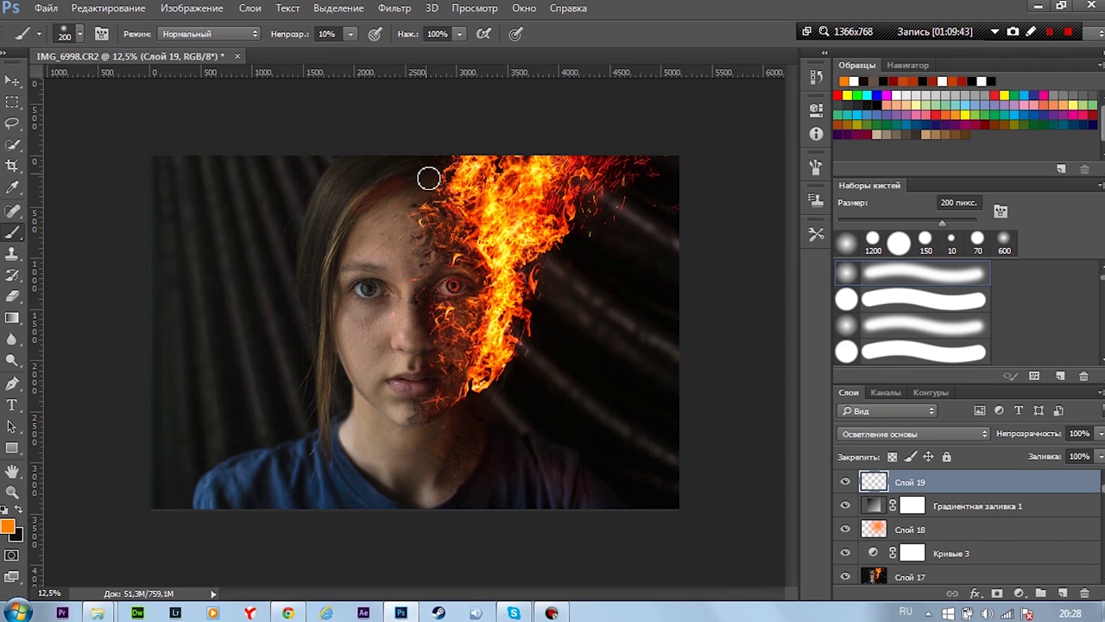
Paint faint red strokes along the left hair strand from hairline down to the shoulder
{"action": "mouse_move", "coordinate": [413, 146]}
{"action": "left_mouse_down"}
{"action": "mouse_move", "coordinate": [439, 180]}
{"action": "mouse_move", "coordinate": [363, 219]}
{"action": "mouse_move", "coordinate": [413, 175]}
{"action": "mouse_move", "coordinate": [374, 193]}
{"action": "mouse_move", "coordinate": [365, 215]}
{"action": "left_mouse_up"}
{"action": "mouse_move", "coordinate": [484, 424]}
{"action": "left_mouse_down"}
{"action": "mouse_move", "coordinate": [495, 454]}
{"action": "mouse_move", "coordinate": [548, 463]}
{"action": "left_mouse_up"}
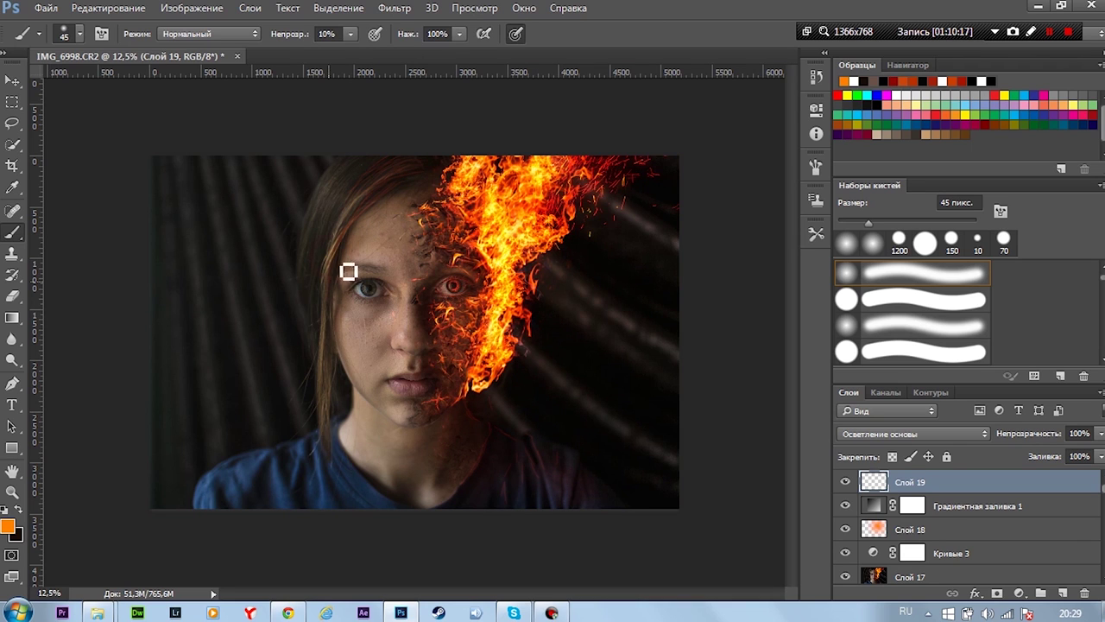
{"action": "left_click_drag", "start_coordinate": [320, 452], "coordinate": [314, 501]}
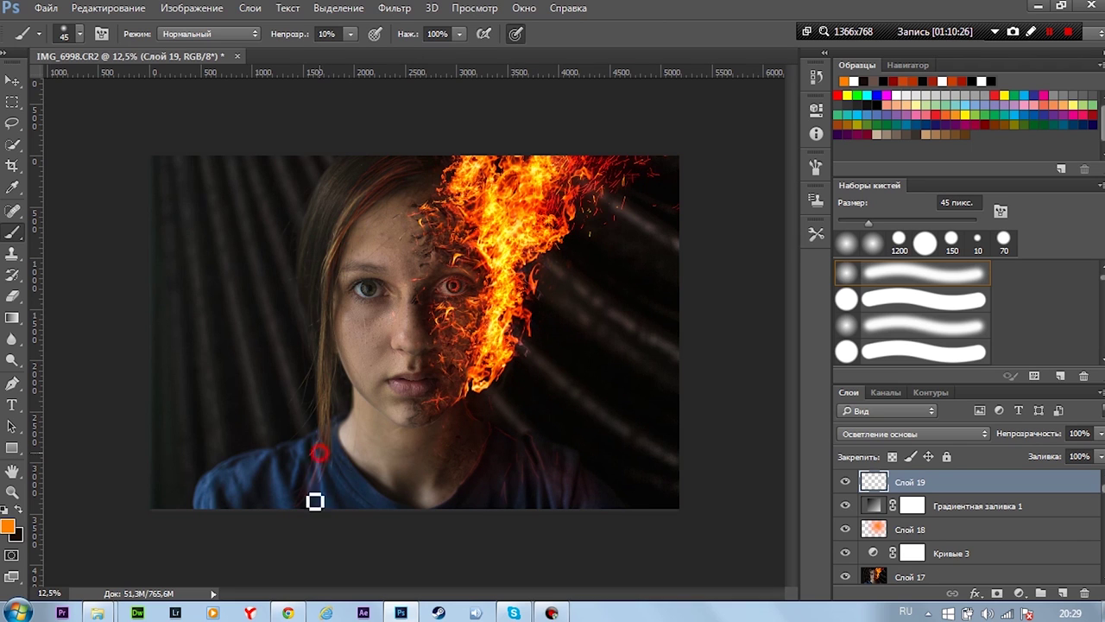
{"action": "left_click_drag", "start_coordinate": [334, 429], "coordinate": [318, 492]}
{"action": "left_click_drag", "start_coordinate": [318, 399], "coordinate": [294, 448]}
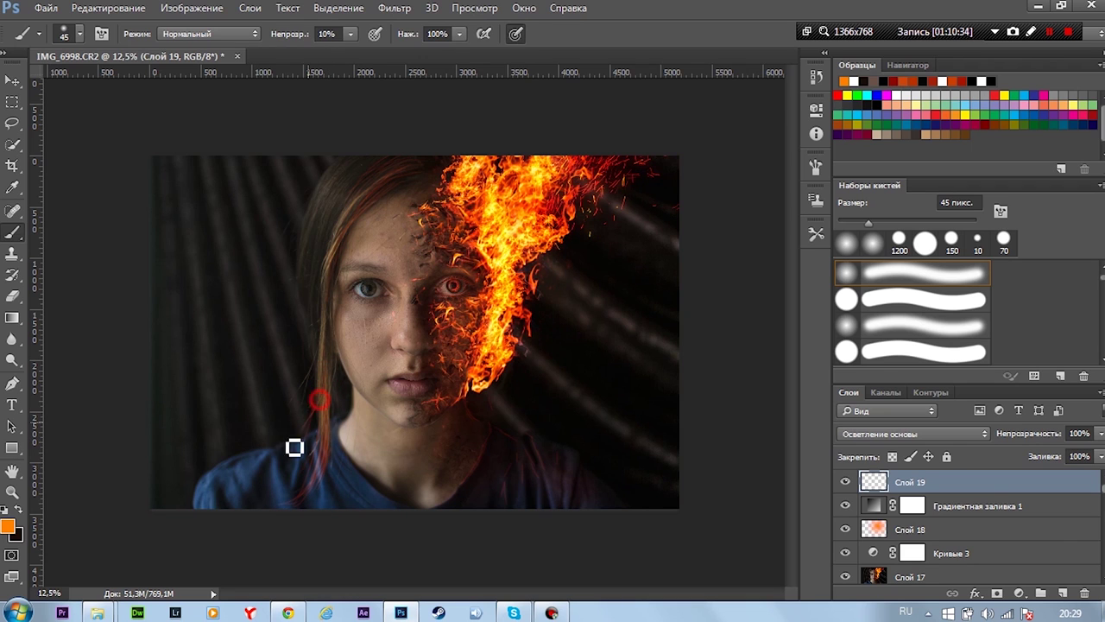
{"action": "left_click_drag", "start_coordinate": [348, 388], "coordinate": [337, 358]}
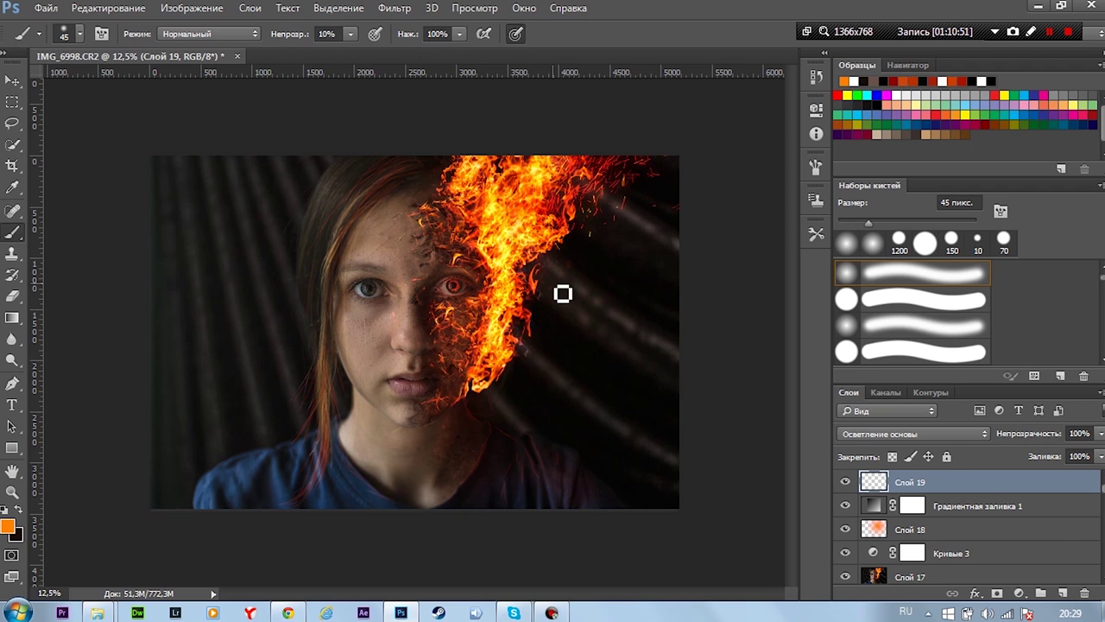
Add a new layer for Soft Light shading with black as the paint colour and a larger brush
{"action": "left_click", "coordinate": [1065, 594]}
{"action": "key", "text": "x"}
{"action": "key", "text": "shift+alt+f"}
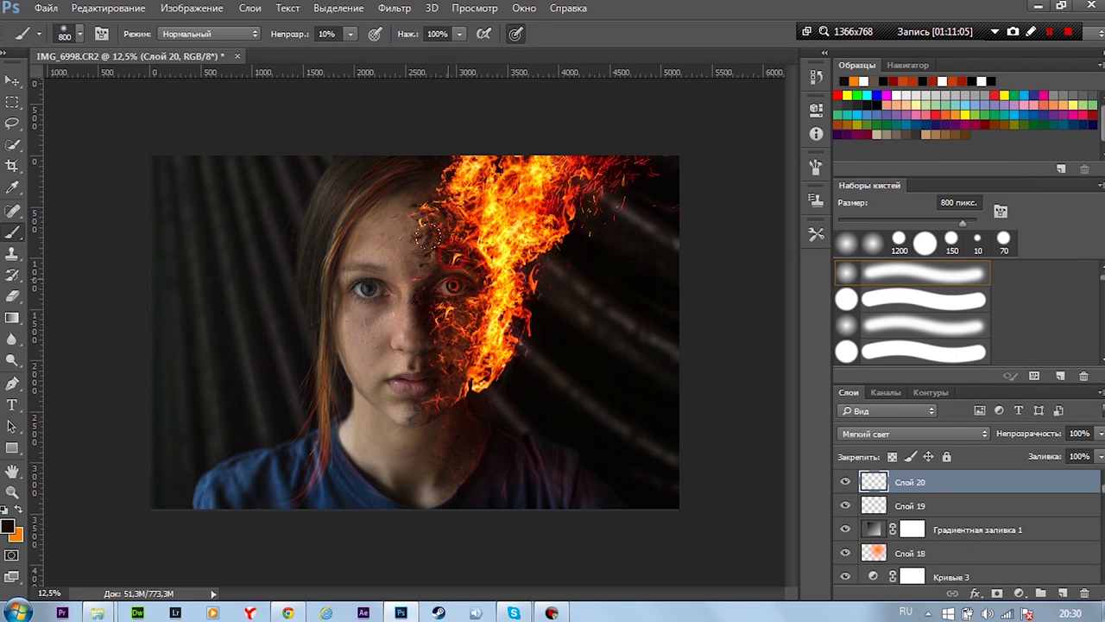
Compare the Мягкий свет layer on and off, then Liquify-push the flame tip near the jaw
{"action": "left_click", "coordinate": [848, 481]}
{"action": "left_click", "coordinate": [848, 483]}
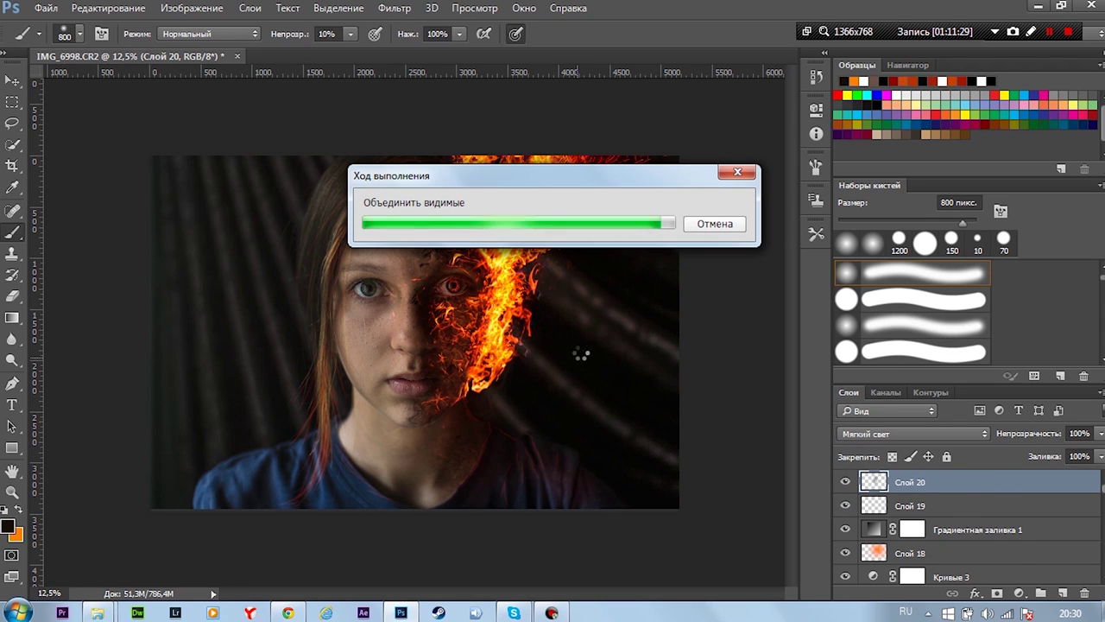
{"action": "left_click", "coordinate": [383, 8]}
{"action": "left_click", "coordinate": [431, 131]}
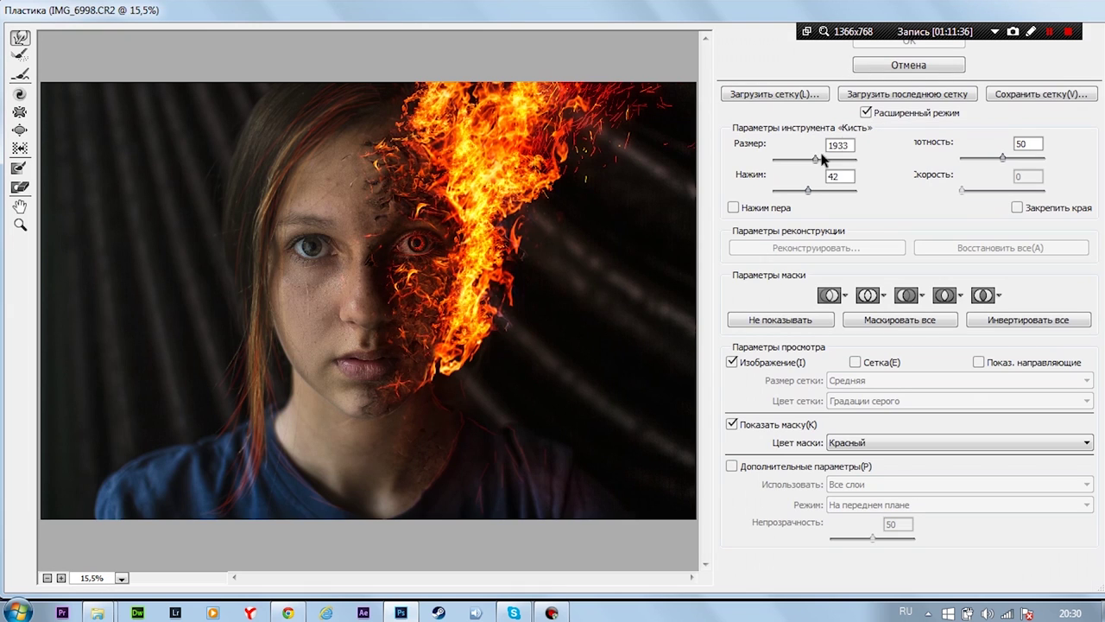
{"action": "left_click_drag", "start_coordinate": [816, 159], "coordinate": [802, 159]}
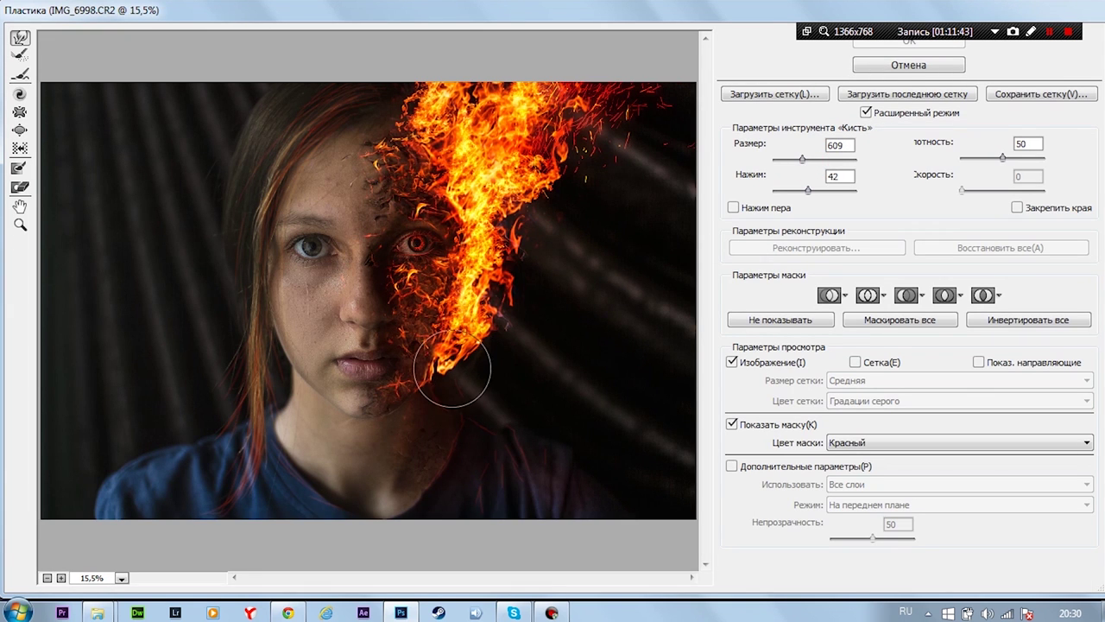
{"action": "mouse_move", "coordinate": [452, 370]}
{"action": "left_mouse_down"}
{"action": "mouse_move", "coordinate": [493, 320]}
{"action": "mouse_move", "coordinate": [456, 366]}
{"action": "mouse_move", "coordinate": [434, 365]}
{"action": "left_mouse_up"}
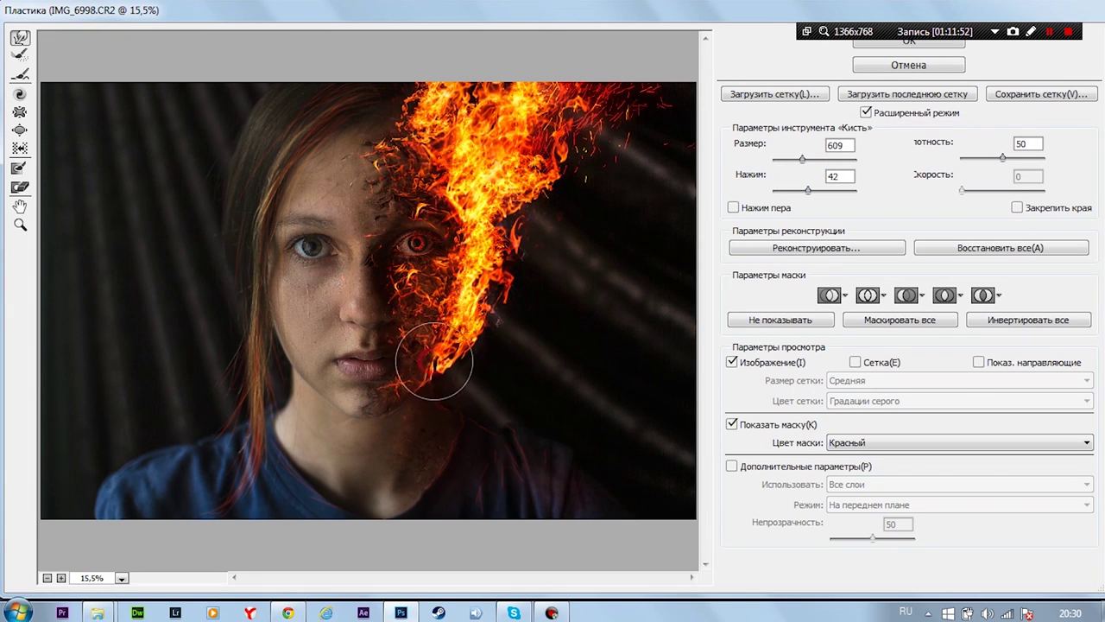
Forward-warp the upper flame edge with a size-900 brush, apply Liquify, and add empty Layer 22
{"action": "left_click", "coordinate": [209, 276]}
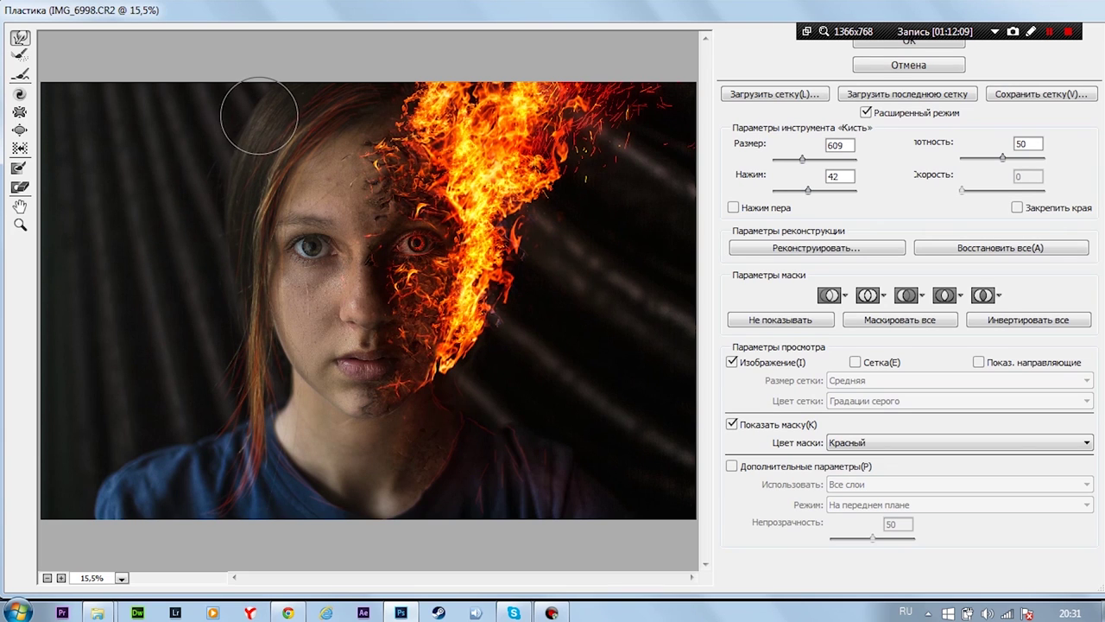
{"action": "key", "text": "bracketright"}
{"action": "key", "text": "bracketright"}
{"action": "key", "text": "bracketright"}
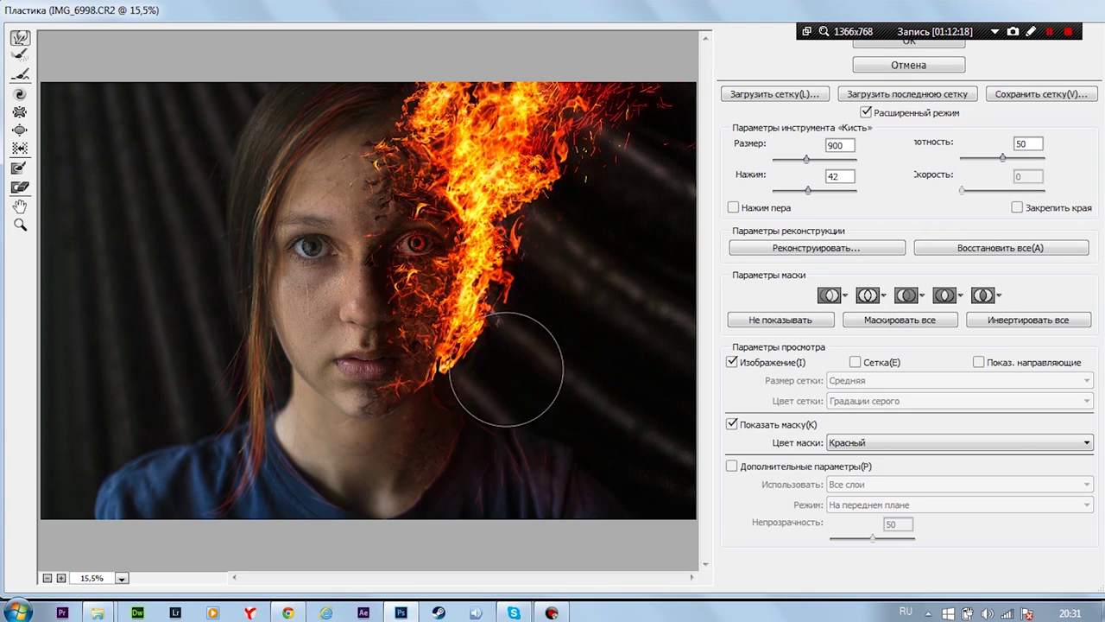
{"action": "left_click_drag", "start_coordinate": [506, 370], "coordinate": [364, 66]}
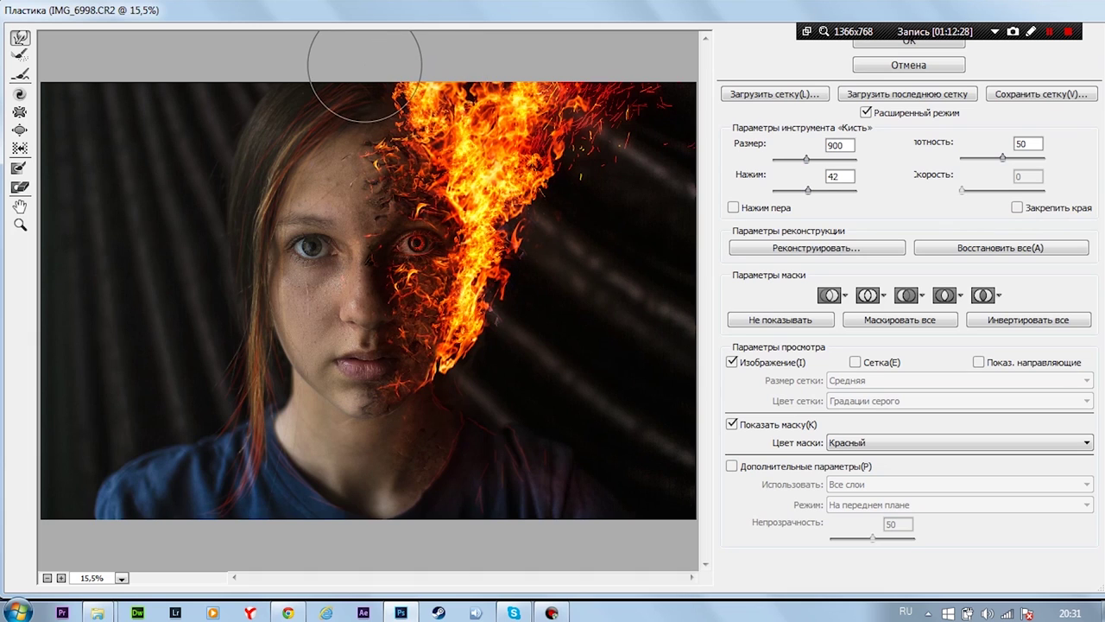
{"action": "key", "text": "alt"}
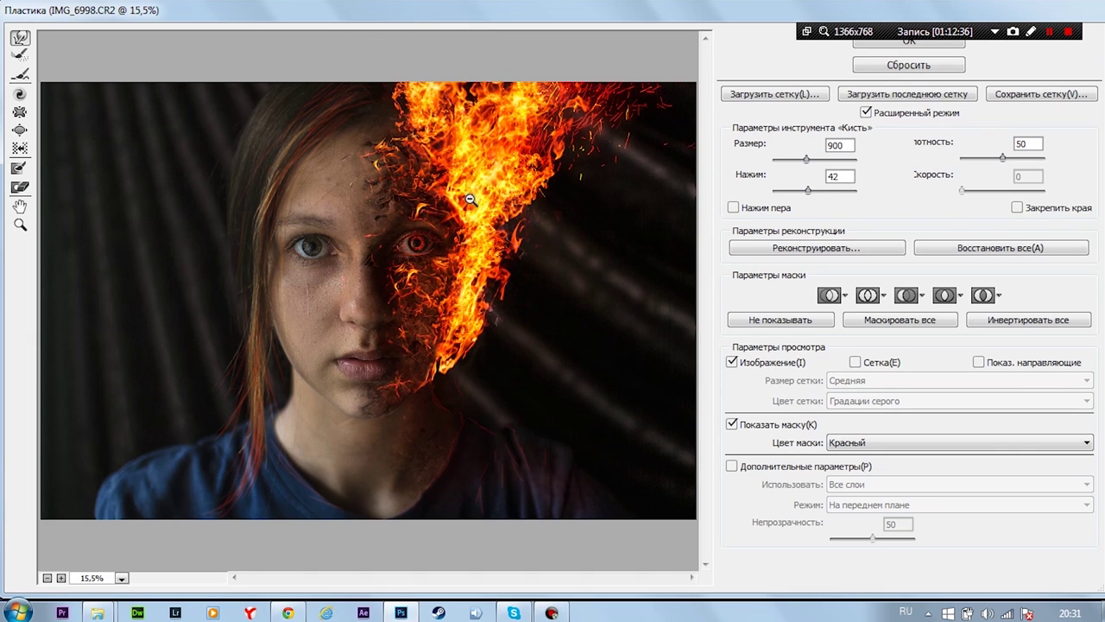
{"action": "key", "text": "ctrl+alt+z"}
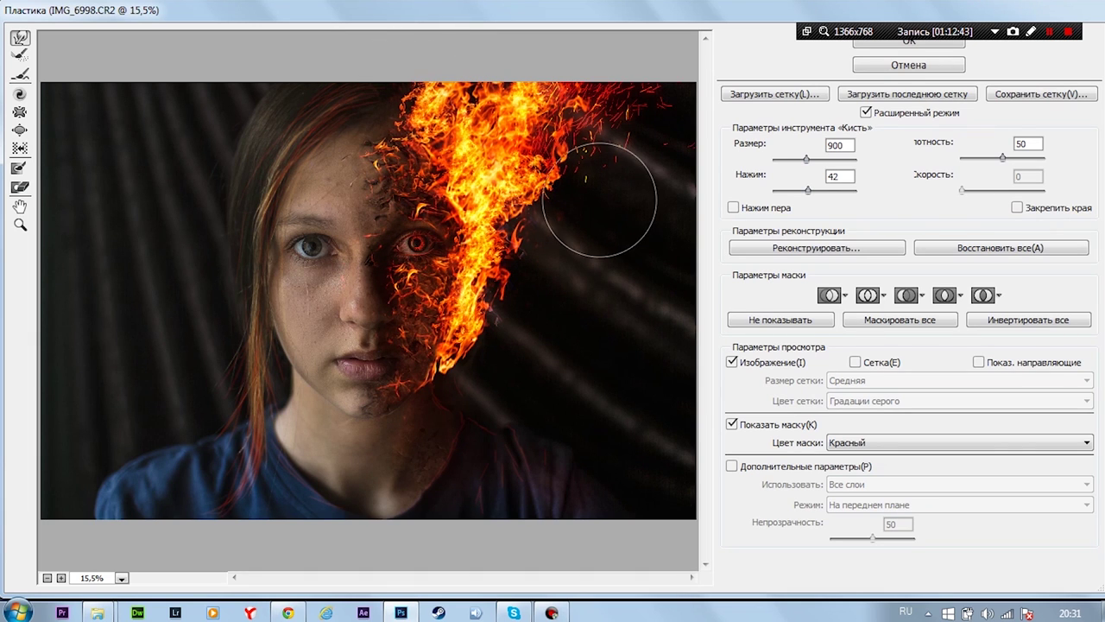
{"action": "key", "text": "Return"}
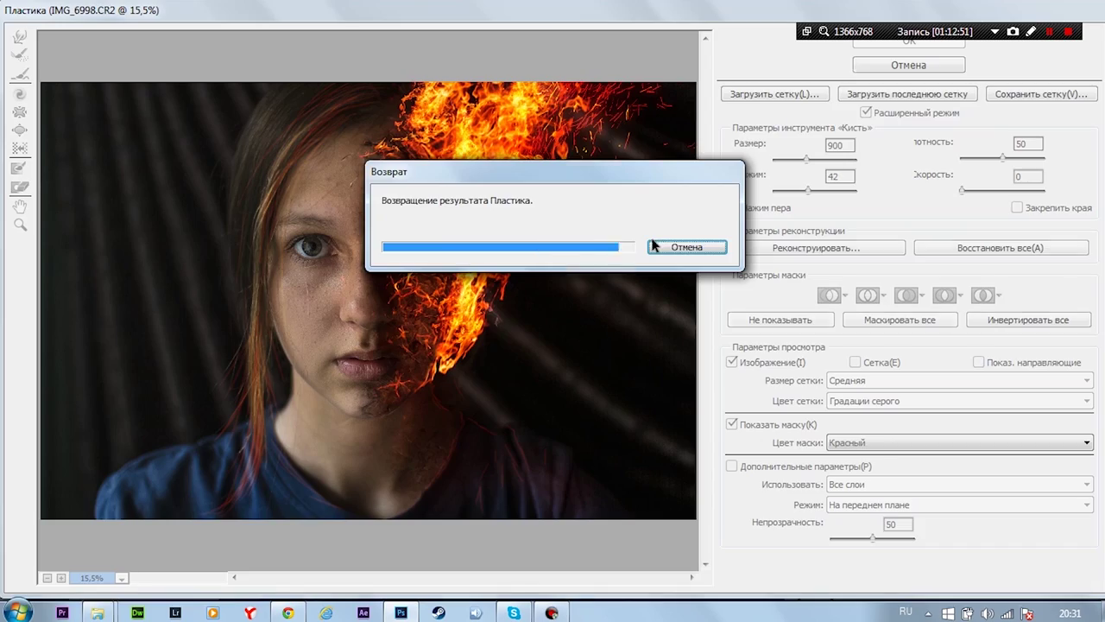
{"action": "key", "text": "ctrl+shift+alt+n"}
{"action": "scroll", "coordinate": [671, 424], "scroll_direction": "up", "scroll_amount": 1}
Set Слой 22's blending mode to Color Dodge (Осветление основы)
{"action": "scroll", "coordinate": [671, 424], "scroll_direction": "up", "scroll_amount": 2}
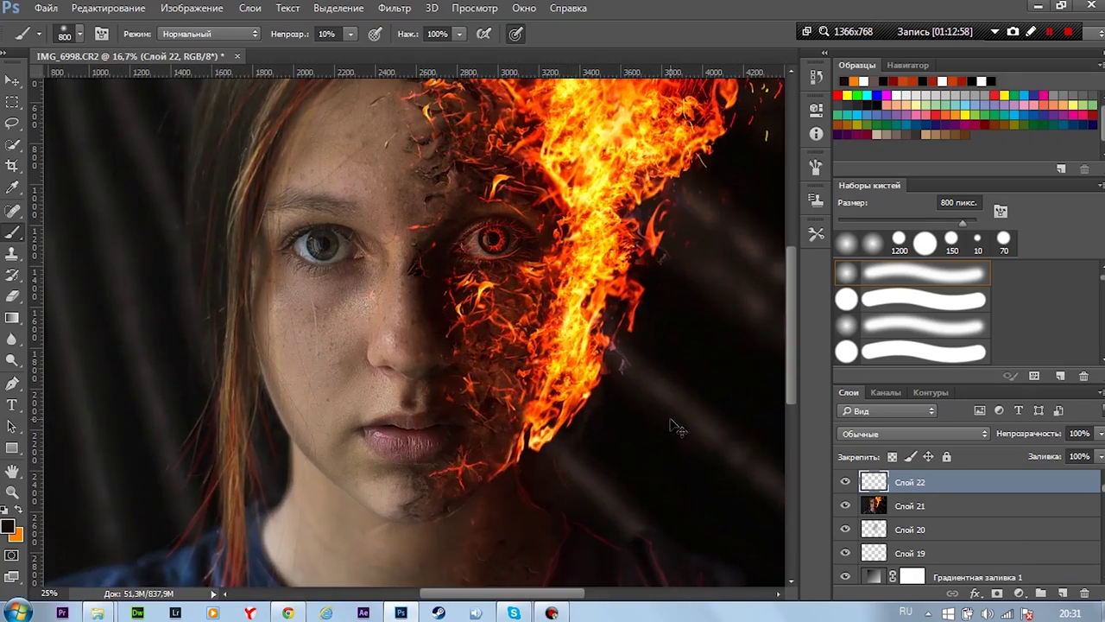
{"action": "scroll", "coordinate": [678, 427], "scroll_direction": "up", "scroll_amount": 1}
{"action": "scroll", "coordinate": [671, 189], "scroll_direction": "up", "scroll_amount": 1}
{"action": "left_click", "coordinate": [915, 434]}
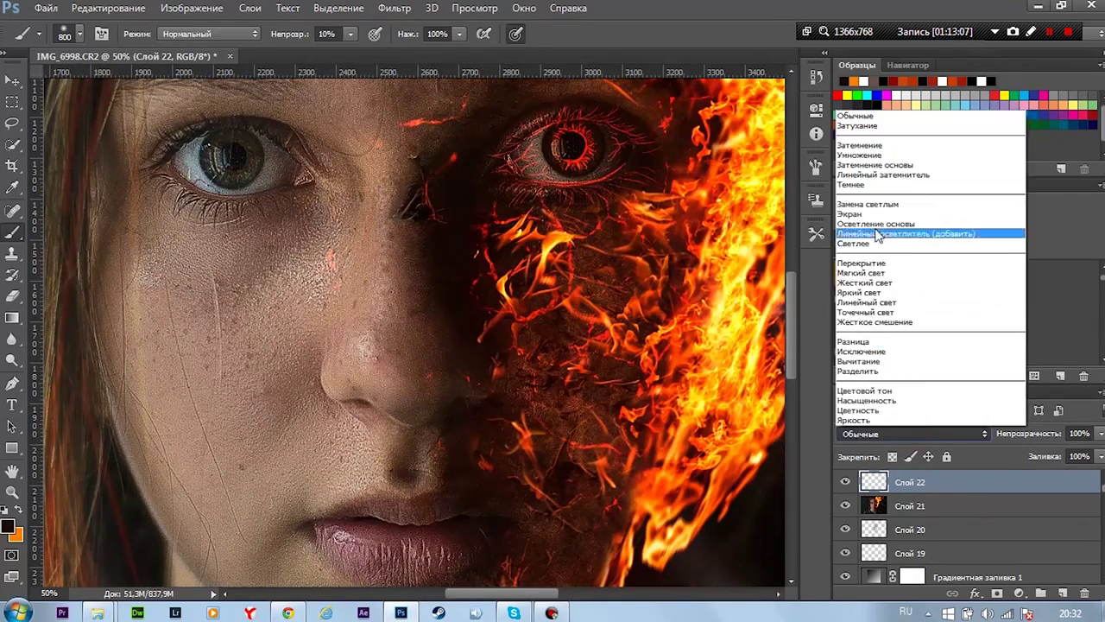
{"action": "left_click", "coordinate": [928, 230]}
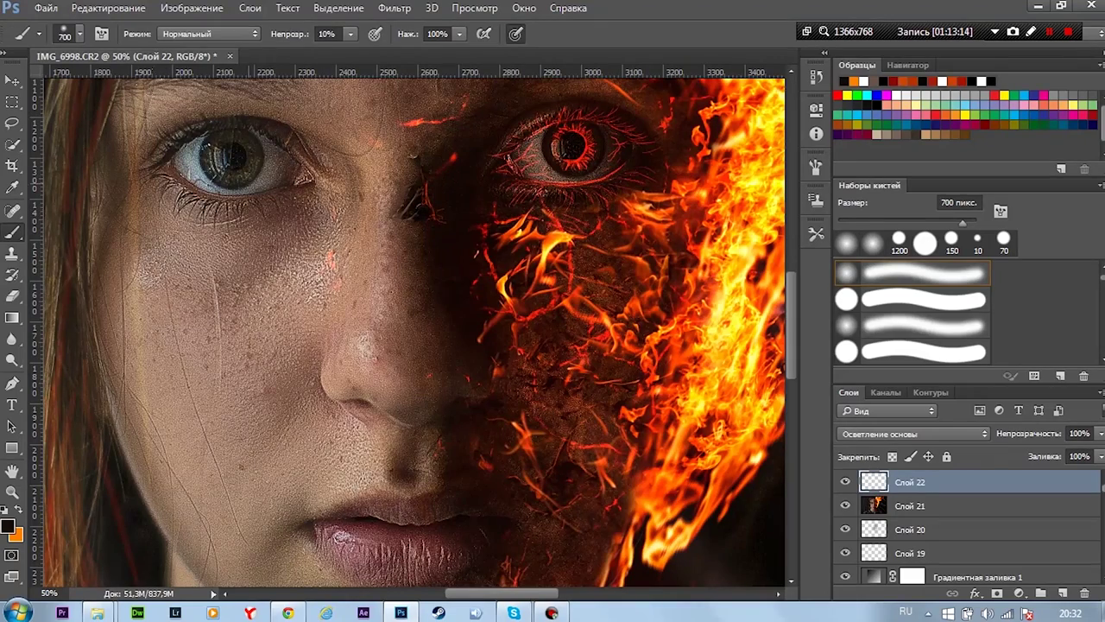
Paint an orange glow over the left eye's iris with a 25 px brush
{"action": "key", "text": "bracketleft"}
{"action": "key", "text": "bracketleft"}
{"action": "key", "text": "bracketleft"}
{"action": "key", "text": "x"}
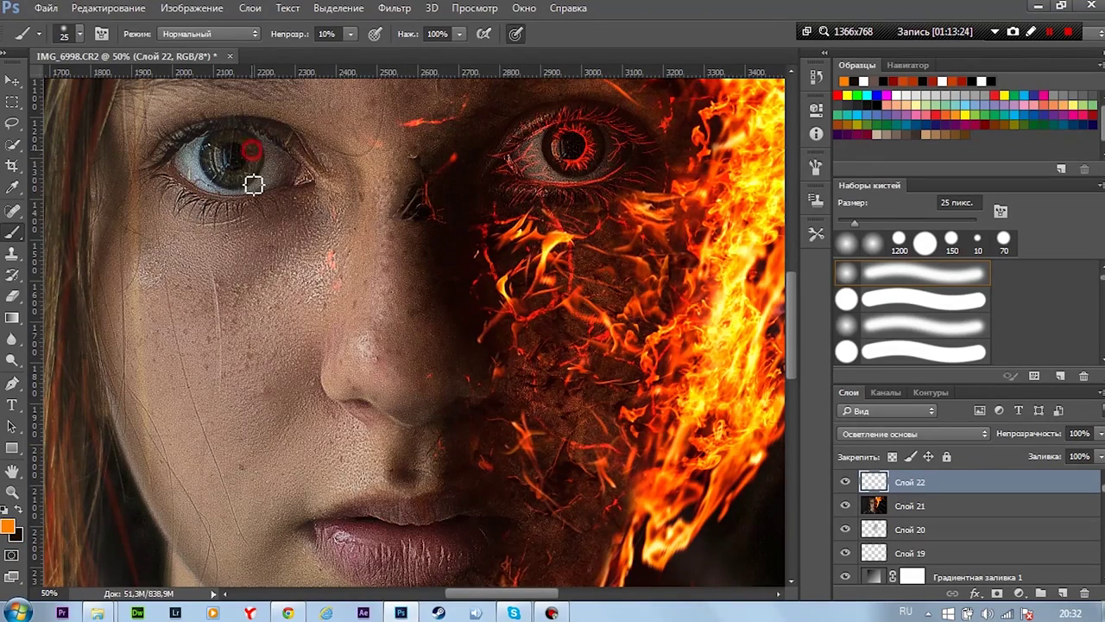
{"action": "left_click_drag", "start_coordinate": [251, 164], "coordinate": [255, 156]}
{"action": "scroll", "coordinate": [413, 98], "scroll_direction": "down", "scroll_amount": 1}
{"action": "scroll", "coordinate": [413, 98], "scroll_direction": "down", "scroll_amount": 2}
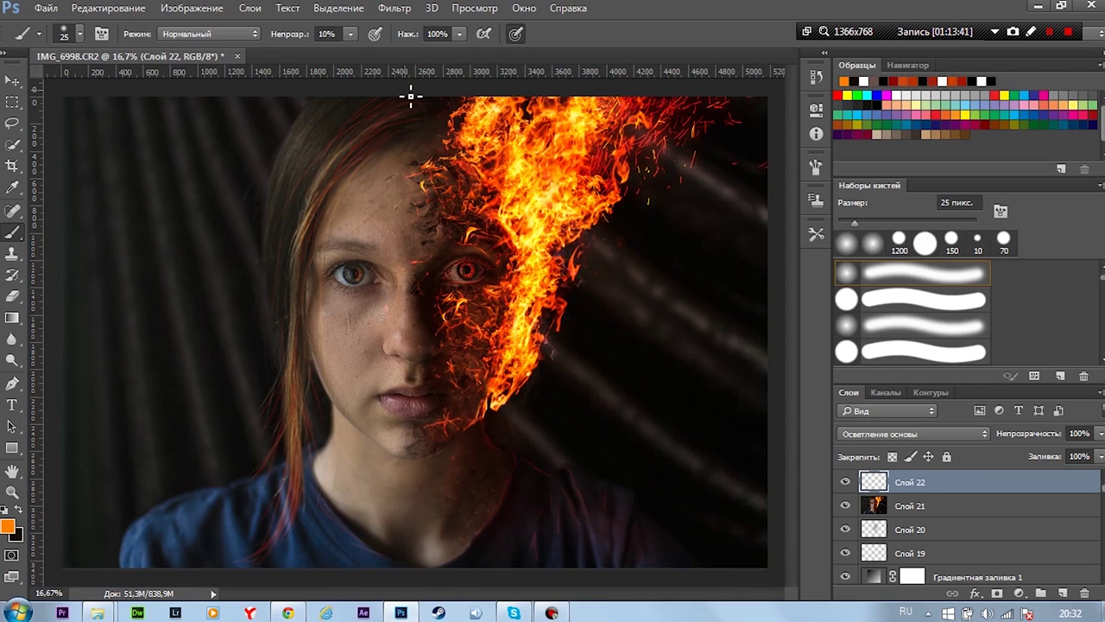
Lower the glow layer's fill to 76% and add an orange dab beside the eye
{"action": "left_click", "coordinate": [913, 434]}
{"action": "key", "text": "Escape"}
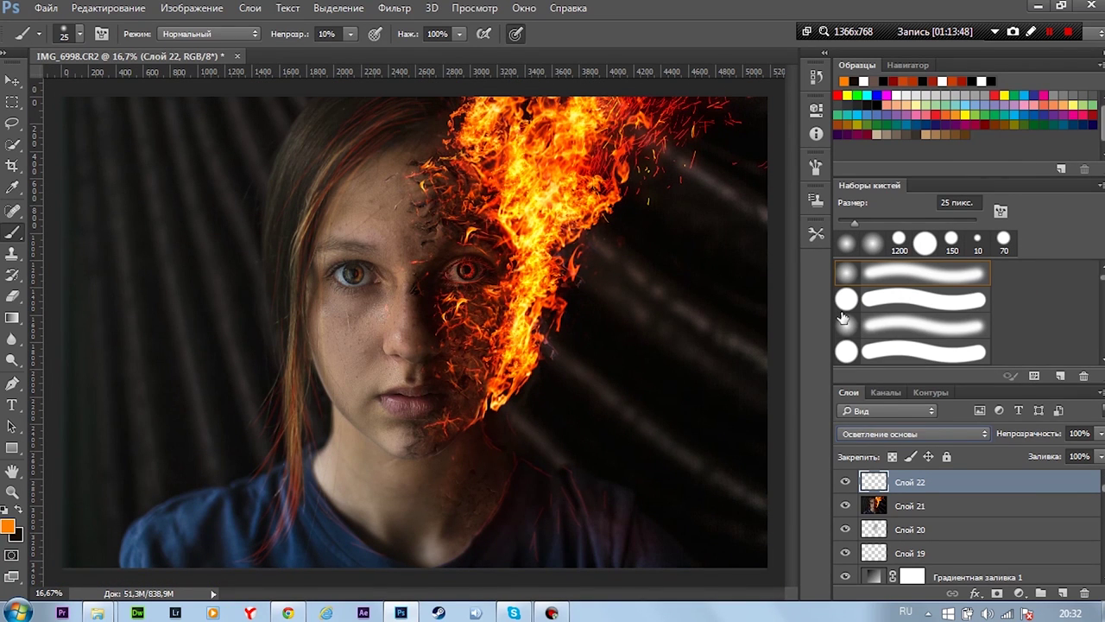
{"action": "left_click_drag", "start_coordinate": [1101, 455], "coordinate": [1011, 472]}
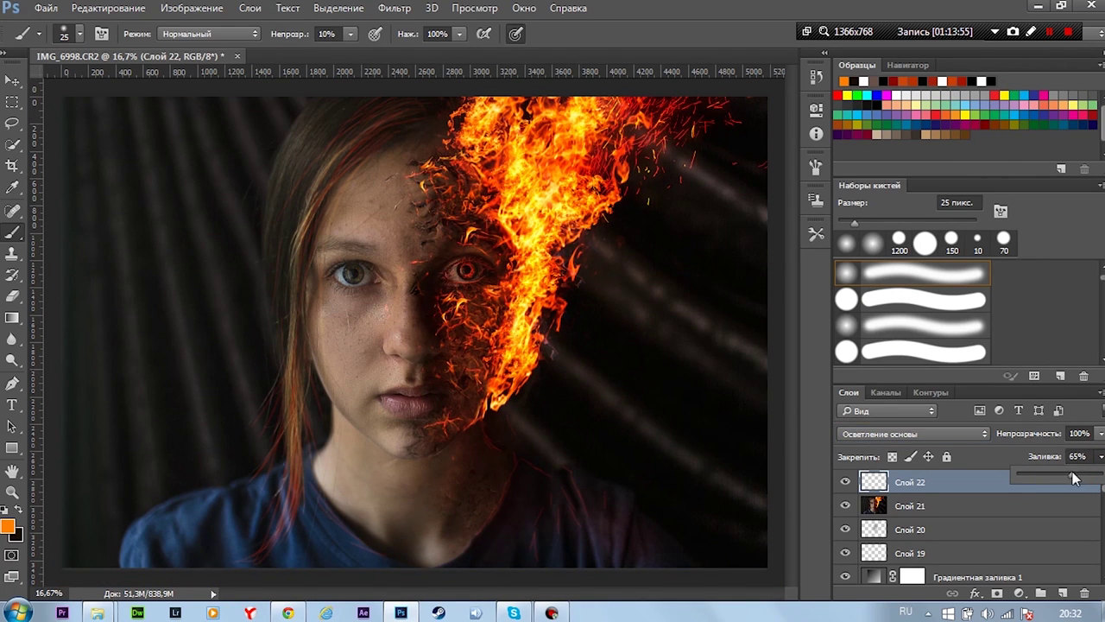
{"action": "left_click", "coordinate": [425, 282]}
Paint more orange glow near the burning eye with a 50 px brush
{"action": "scroll", "coordinate": [524, 367], "scroll_direction": "up", "scroll_amount": 1}
{"action": "scroll", "coordinate": [532, 374], "scroll_direction": "up", "scroll_amount": 1}
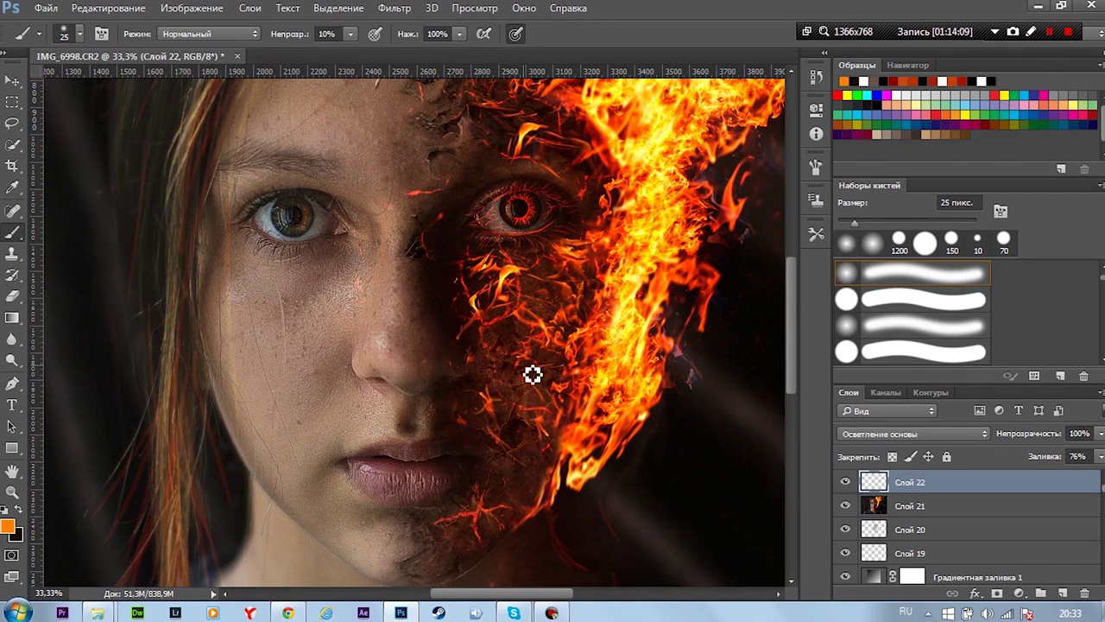
{"action": "key", "text": "bracketright"}
{"action": "key", "text": "bracketright"}
{"action": "key", "text": "bracketright"}
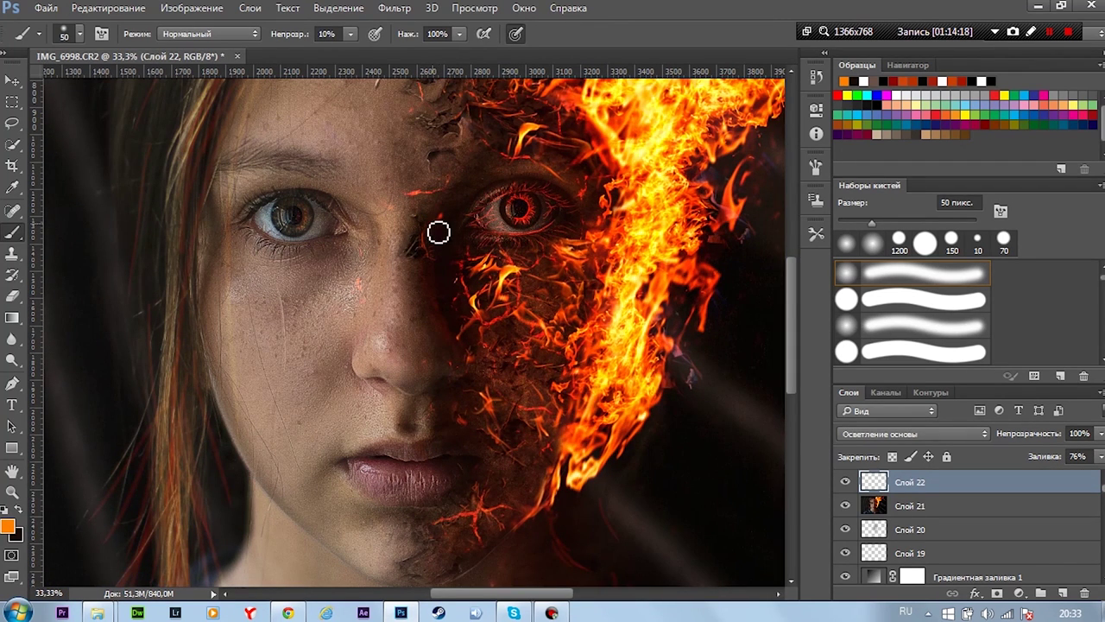
{"action": "left_click", "coordinate": [447, 213]}
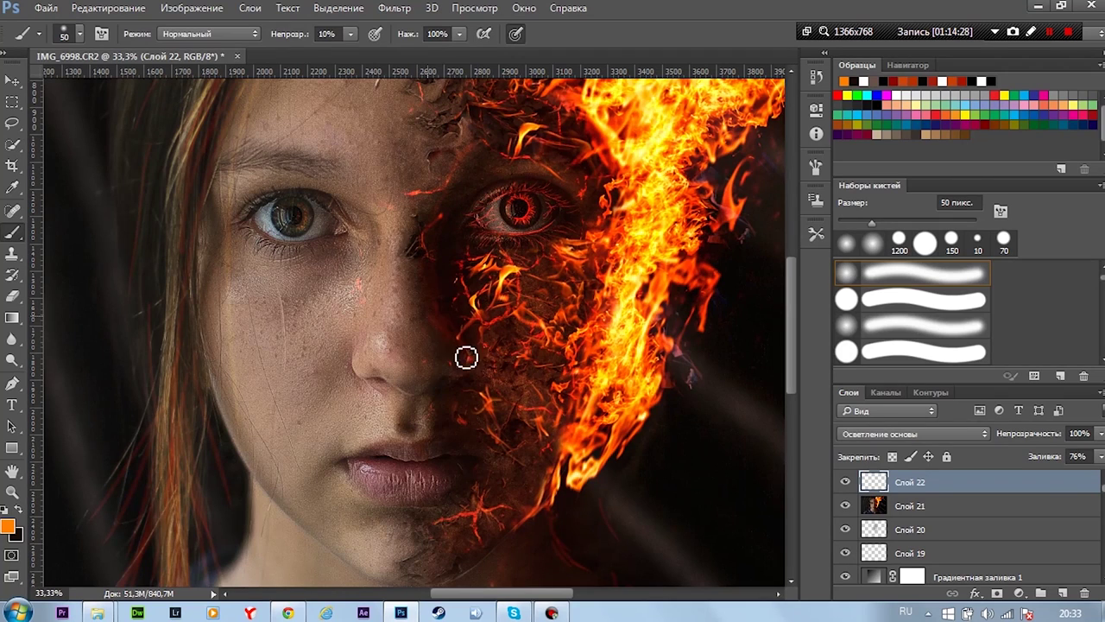
Adjust eraser and brush sizes (600, 100, 200 px) and zoom out to the whole canvas
{"action": "key", "text": "e"}
{"action": "key", "text": "bracketleft"}
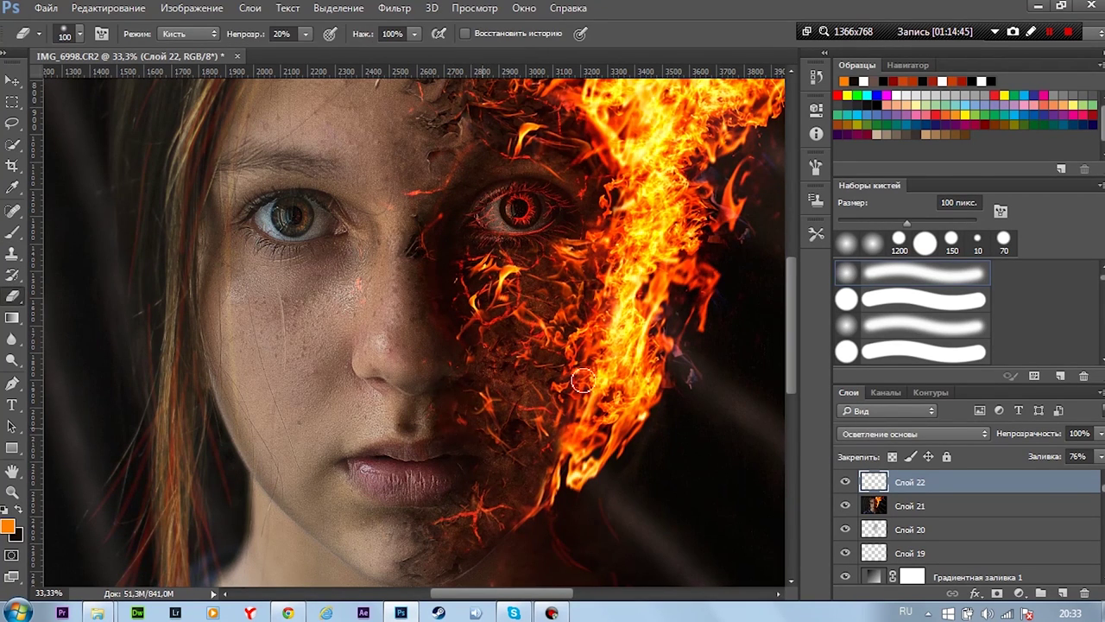
{"action": "key", "text": "b"}
{"action": "key", "text": "ctrl+minus"}
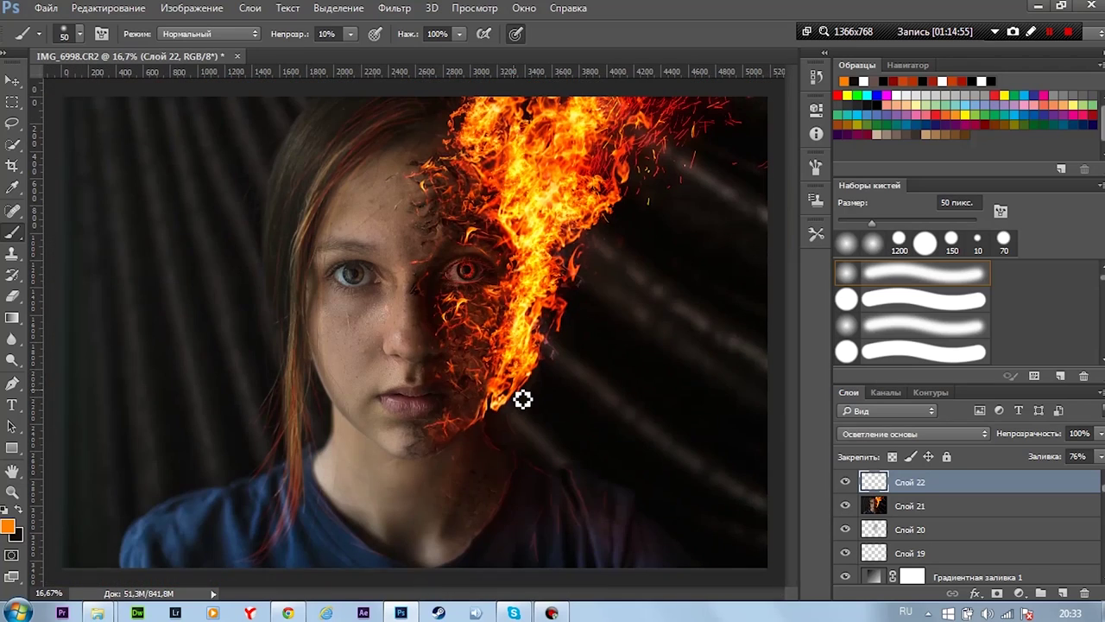
{"action": "key", "text": "e"}
{"action": "key", "text": "b"}
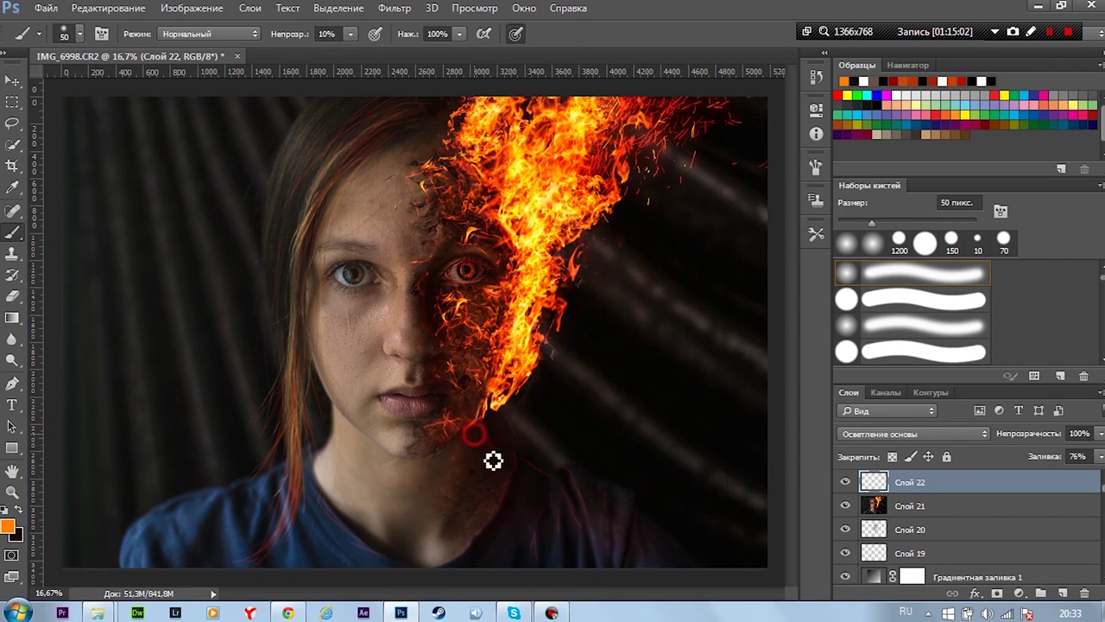
{"action": "key", "text": "bracketright"}
{"action": "key", "text": "bracketright"}
{"action": "key", "text": "bracketright"}
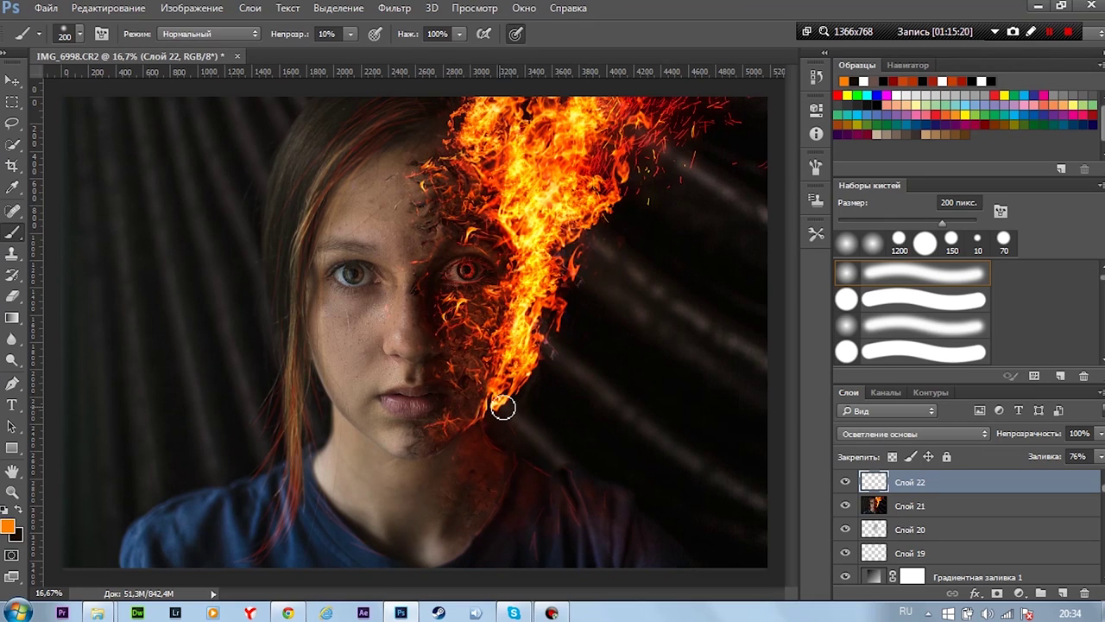
{"action": "key", "text": "ctrl+minus"}
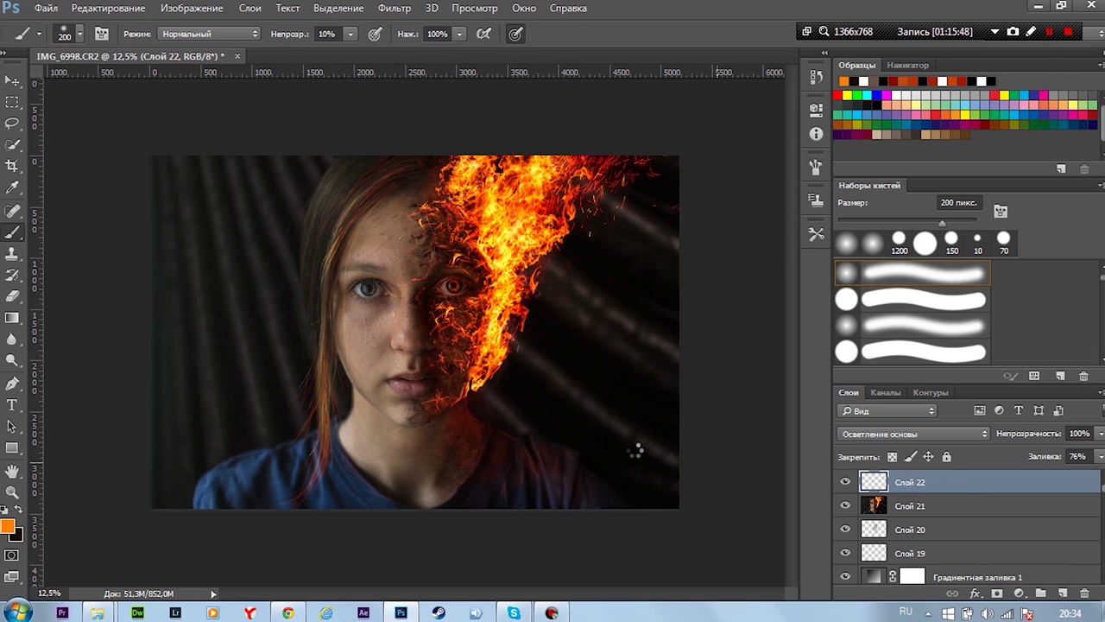
Merge all visible layers into Layer 23 and launch Nik Collection's Analog Efex Pro 2
{"action": "key", "text": "ctrl+shift+alt+e"}
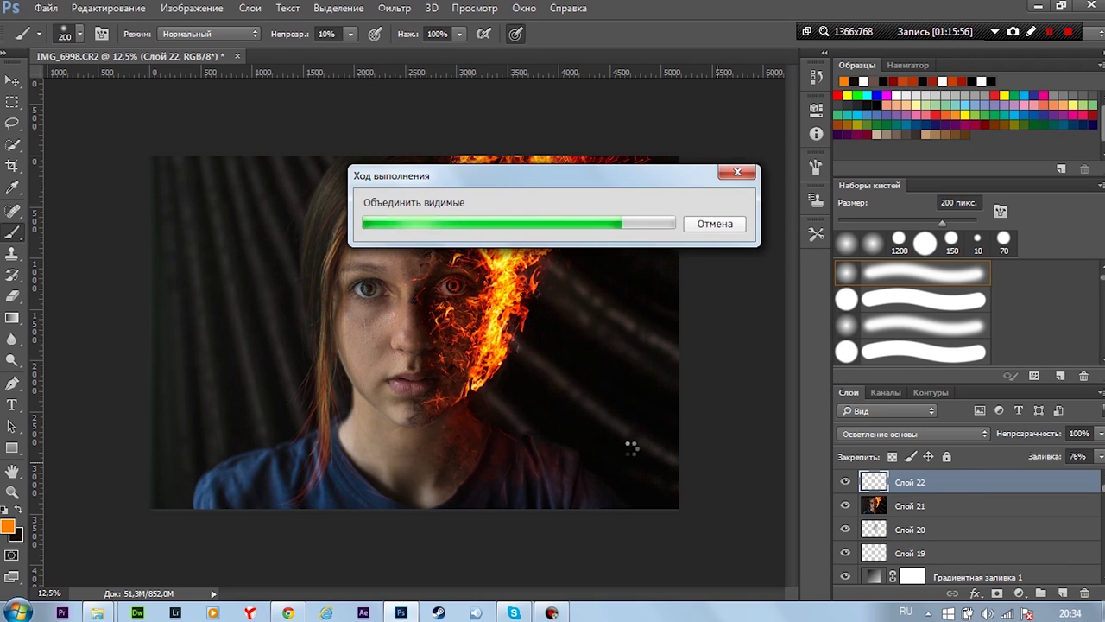
{"action": "left_click", "coordinate": [395, 8]}
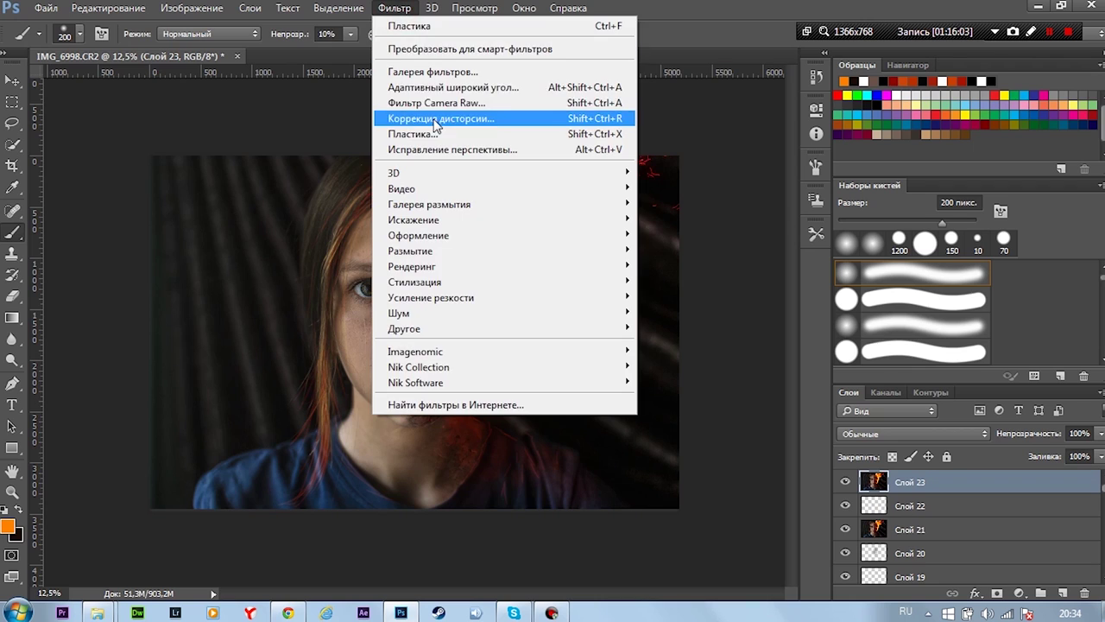
{"action": "left_click", "coordinate": [423, 133]}
{"action": "left_click", "coordinate": [909, 40]}
{"action": "left_click", "coordinate": [394, 8]}
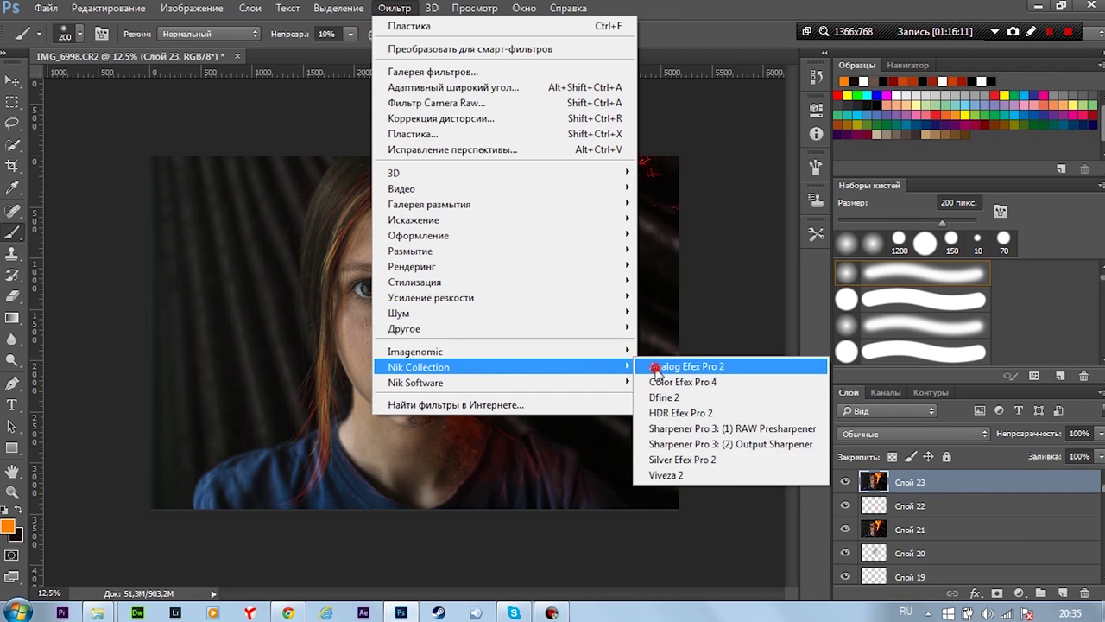
{"action": "left_click", "coordinate": [653, 365]}
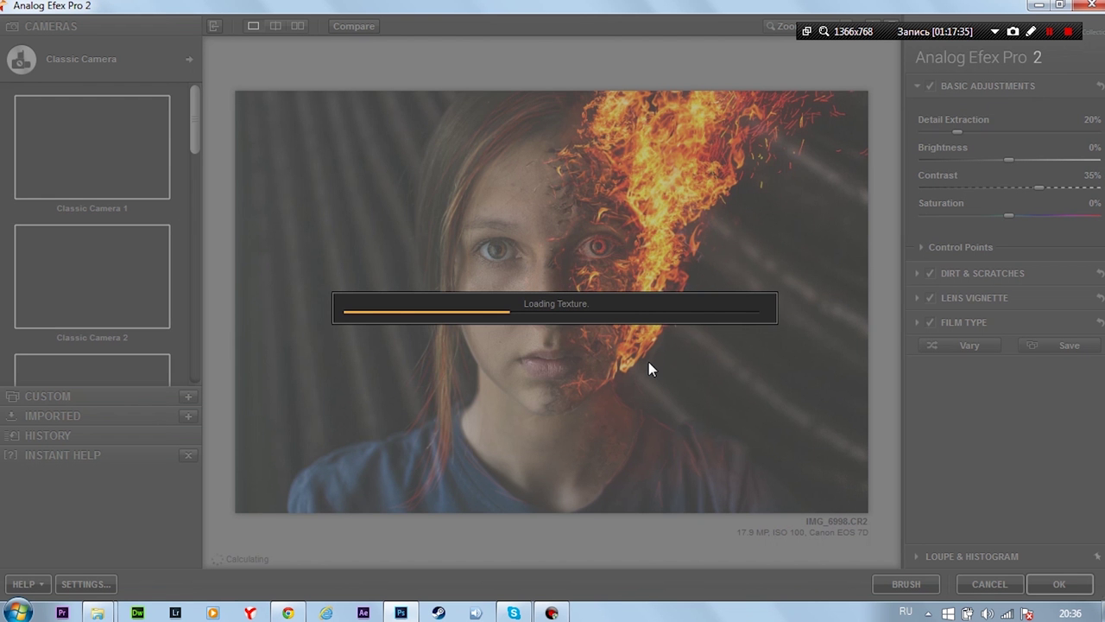
Apply the Classic Camera 7 preset: Brightness 15%, Contrast 20%, Saturation 25%
{"action": "left_click", "coordinate": [631, 298]}
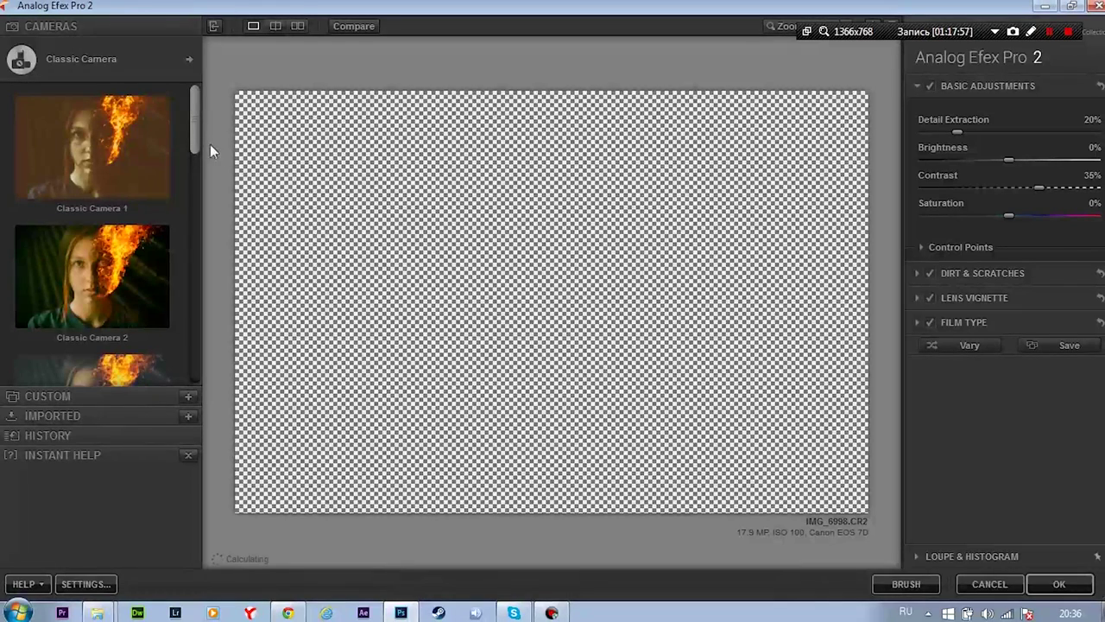
{"action": "left_click_drag", "start_coordinate": [195, 138], "coordinate": [193, 281]}
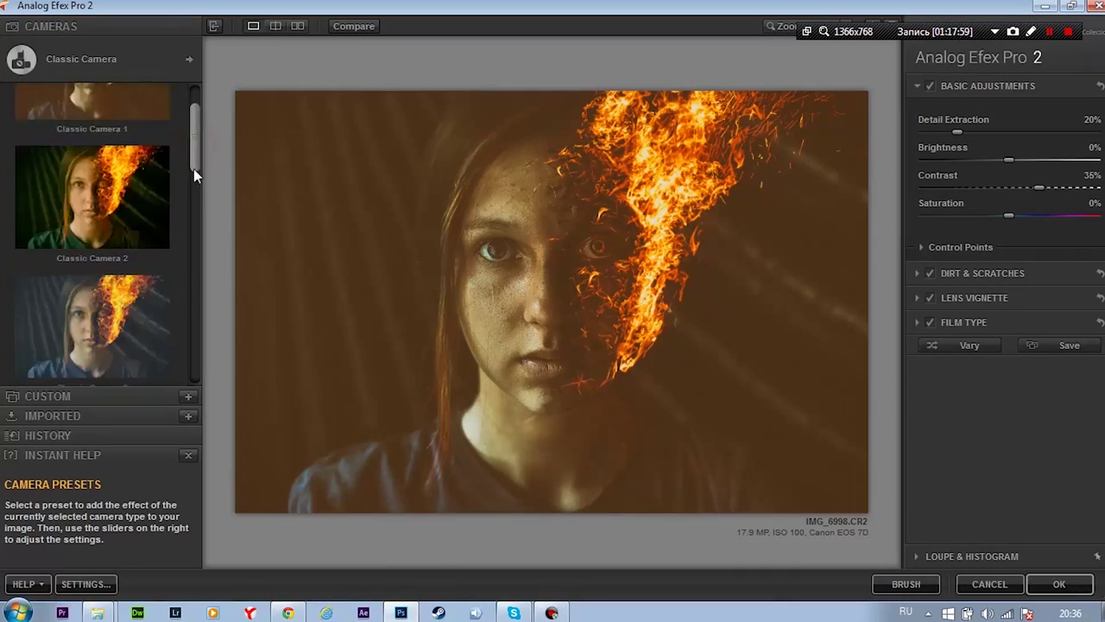
{"action": "left_click", "coordinate": [131, 234]}
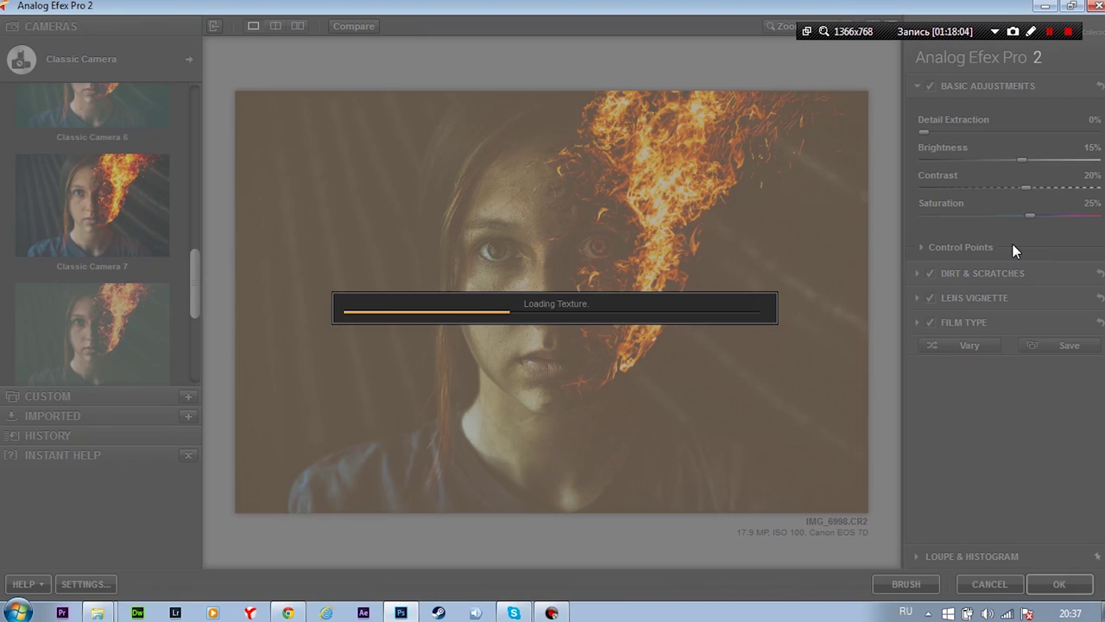